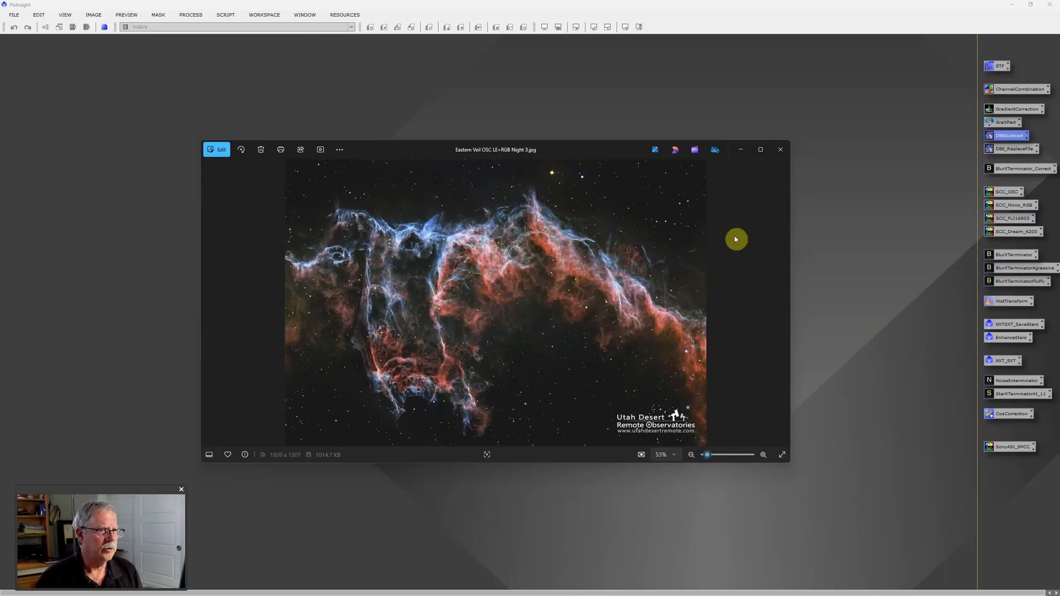
Close the finished nebula picture and browse the image files to the Eastern Veil project's dated folders in D:\Astro\NUC1 Data.
{"action": "left_click", "coordinate": [781, 149]}
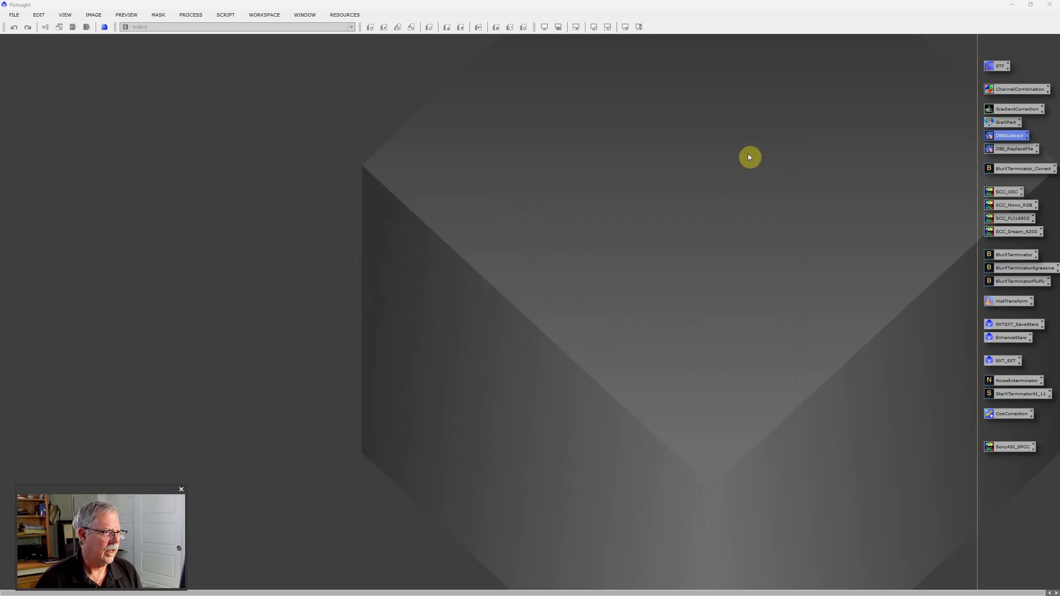
{"action": "double_click", "coordinate": [541, 192]}
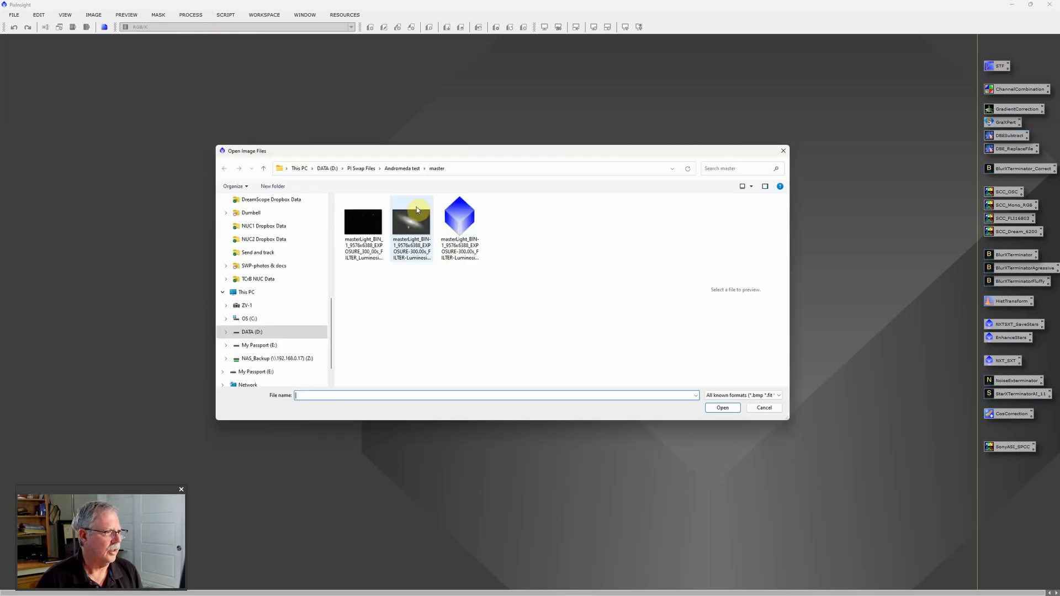
{"action": "scroll", "coordinate": [276, 303], "scroll_direction": "down", "scroll_amount": 1}
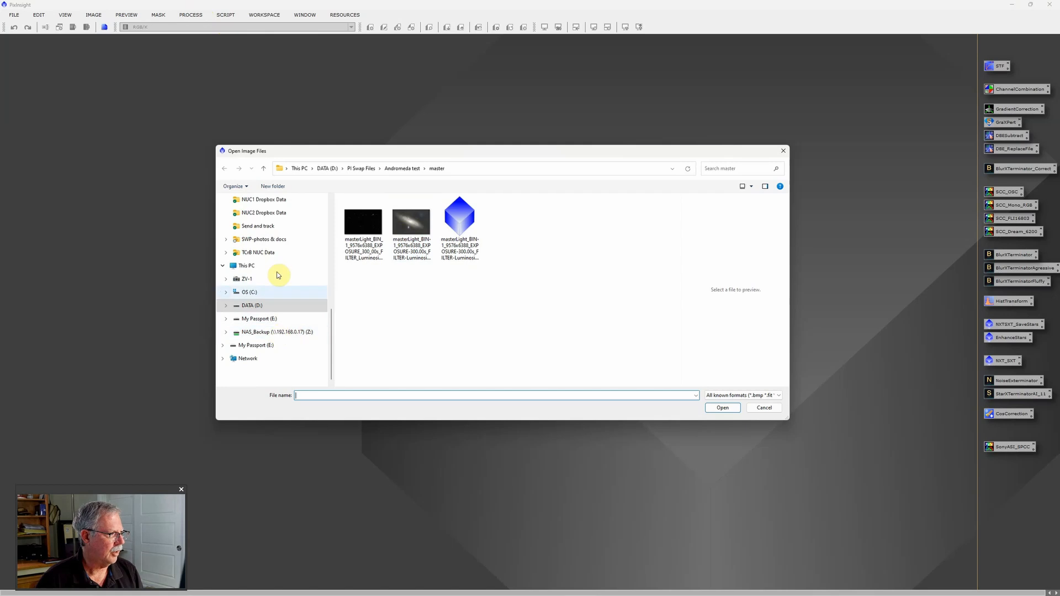
{"action": "left_click", "coordinate": [264, 307]}
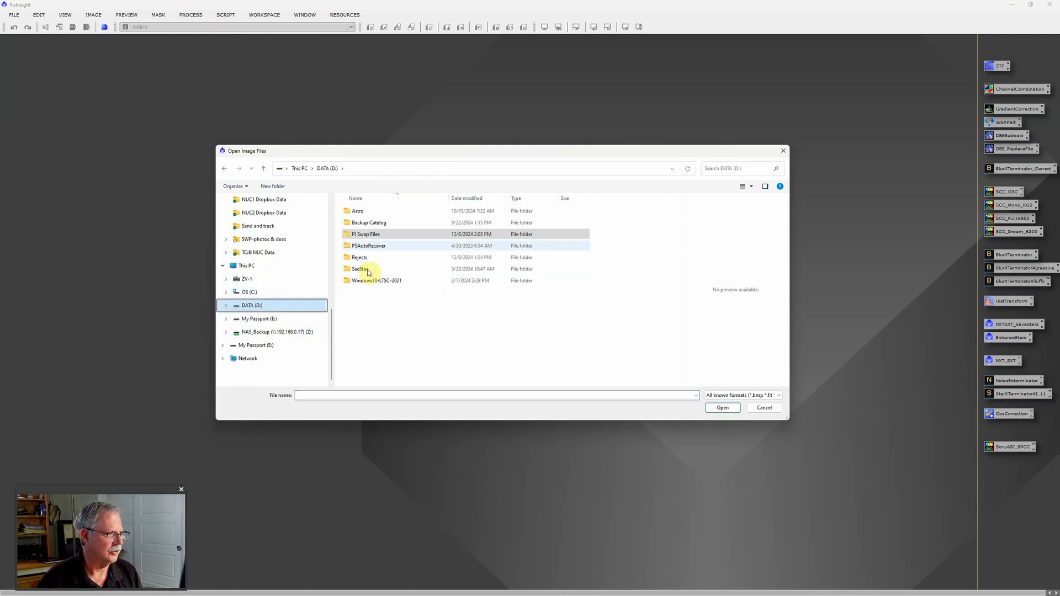
{"action": "double_click", "coordinate": [376, 212]}
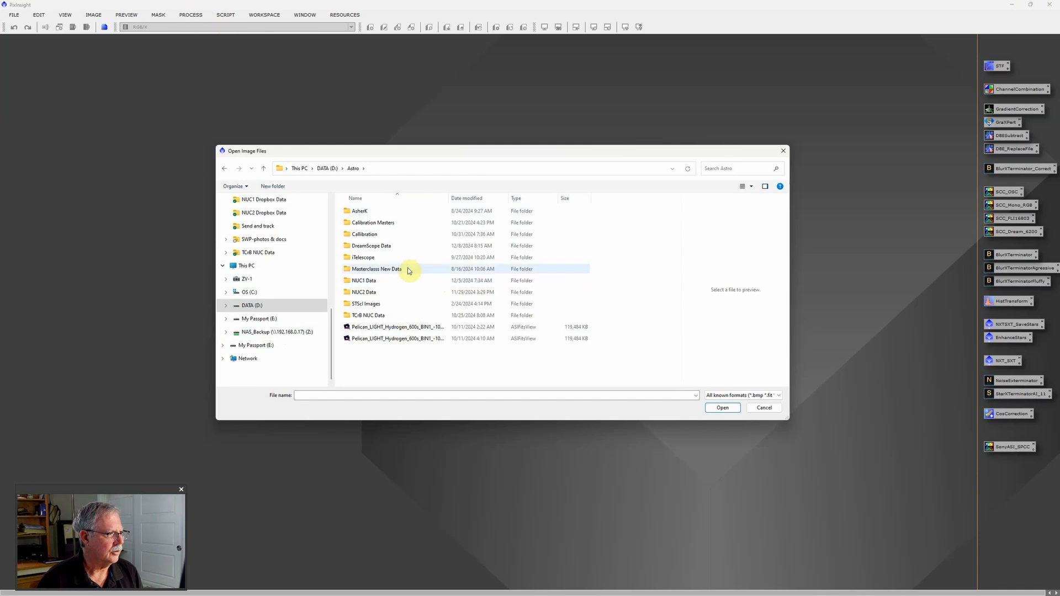
{"action": "double_click", "coordinate": [399, 280]}
{"action": "scroll", "coordinate": [403, 276], "scroll_direction": "down", "scroll_amount": 2}
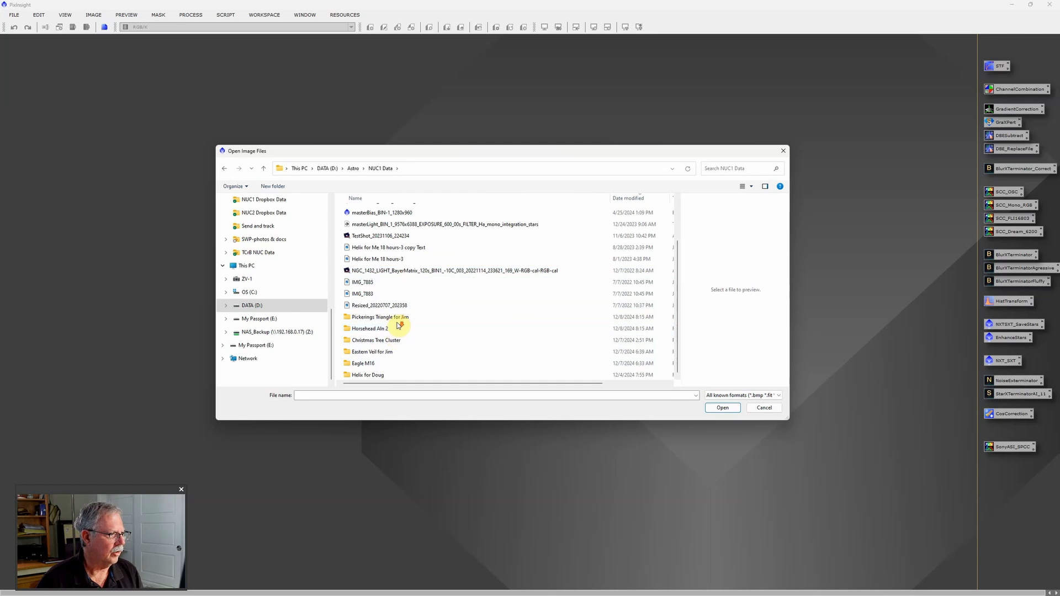
{"action": "double_click", "coordinate": [386, 354]}
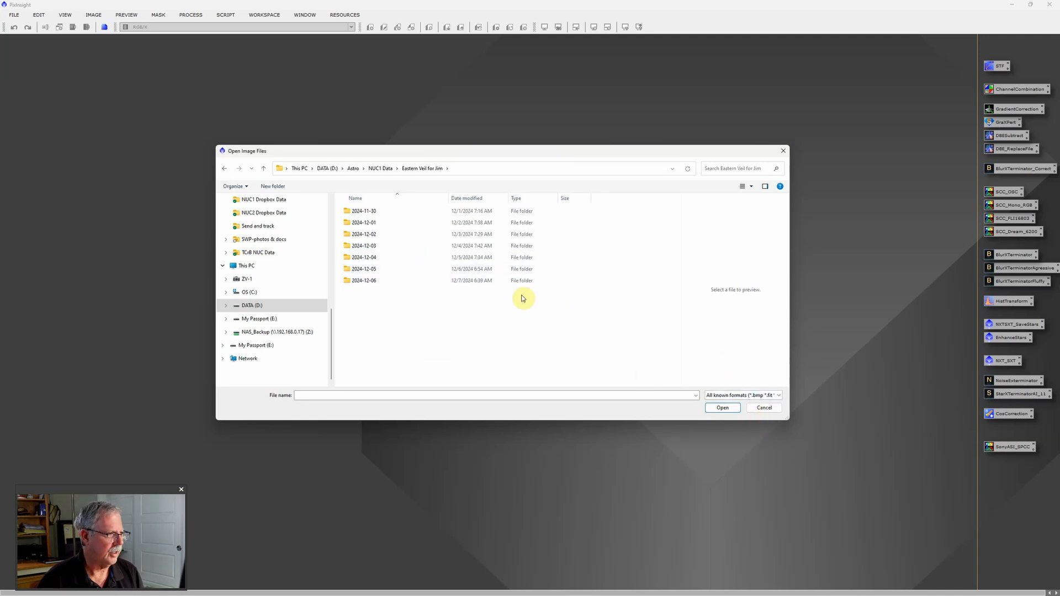
{"action": "left_click", "coordinate": [764, 409]}
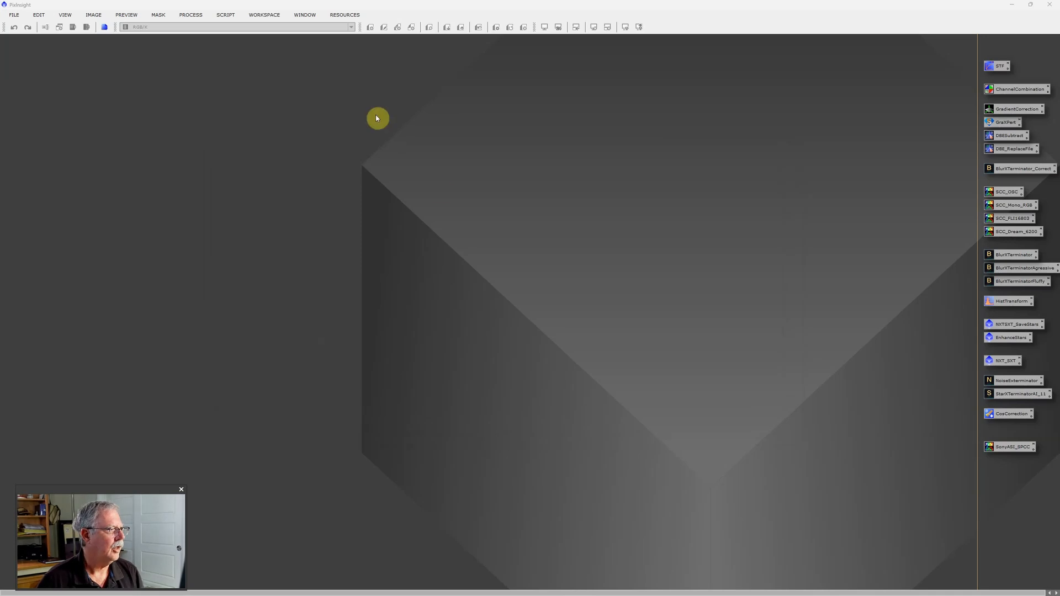
Open the Weighted Batch Preprocessing script and reset it, clearing all file lists and purging the cache.
{"action": "left_click", "coordinate": [227, 22]}
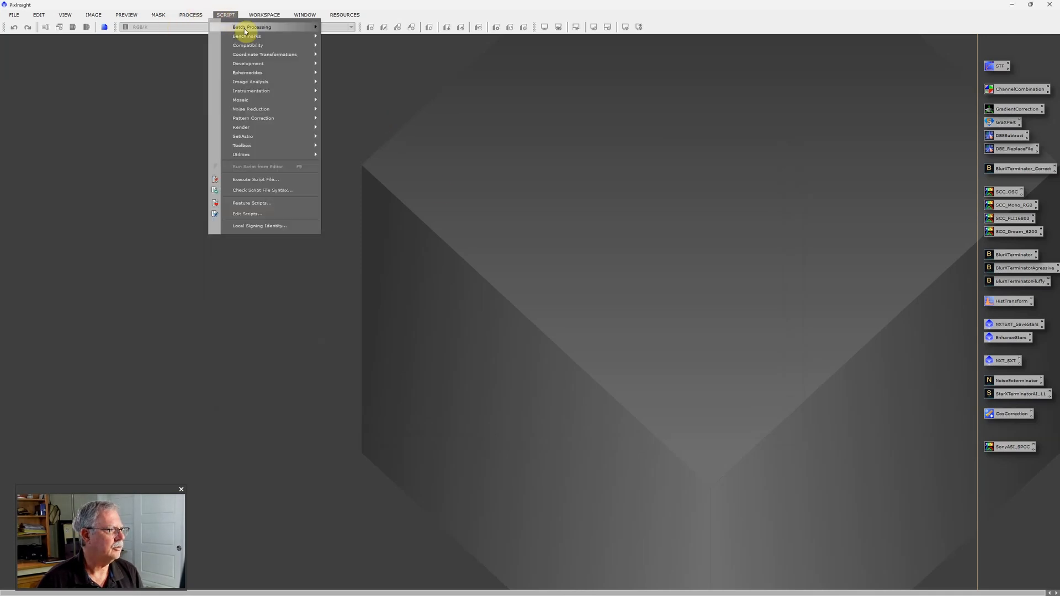
{"action": "mouse_move", "coordinate": [246, 29]}
{"action": "left_click", "coordinate": [372, 102]}
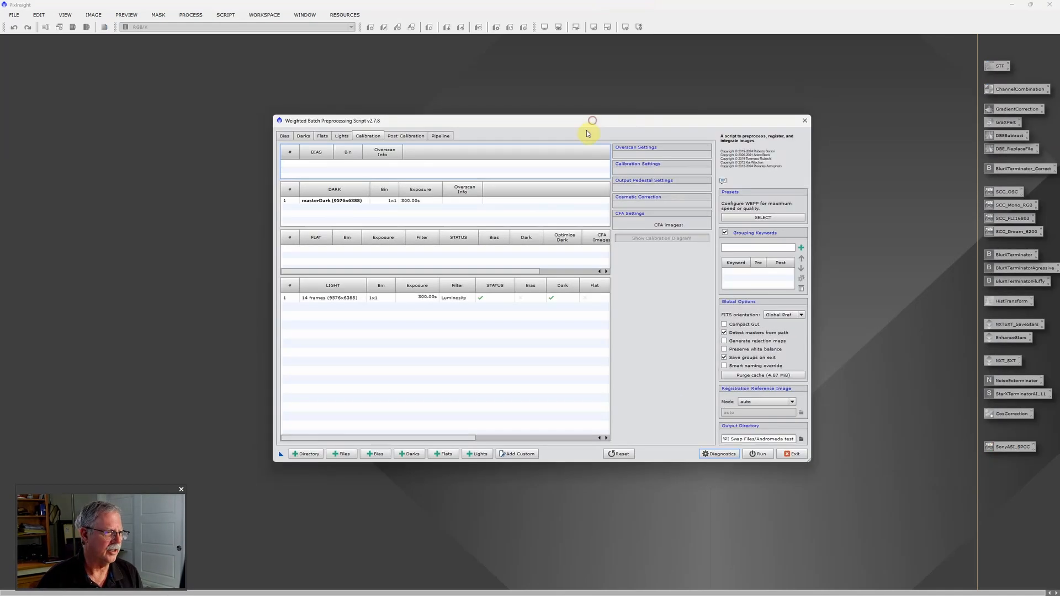
{"action": "left_click", "coordinate": [622, 454]}
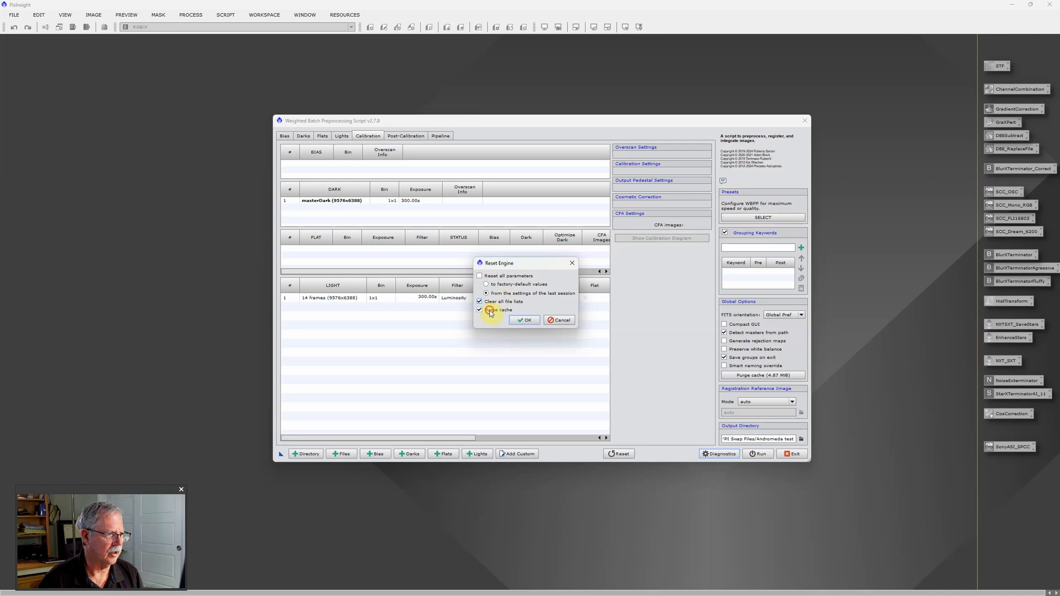
{"action": "left_click", "coordinate": [526, 321]}
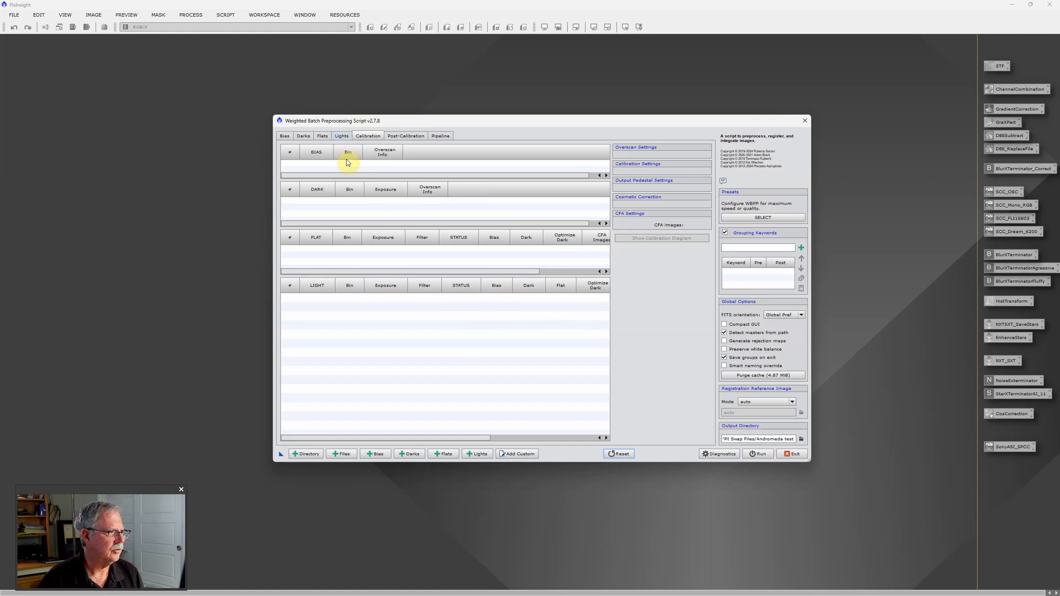
Start adding light frames and browse to the Eastern Veil project folder in D:\Astro\NUC1 Data.
{"action": "left_click", "coordinate": [341, 138]}
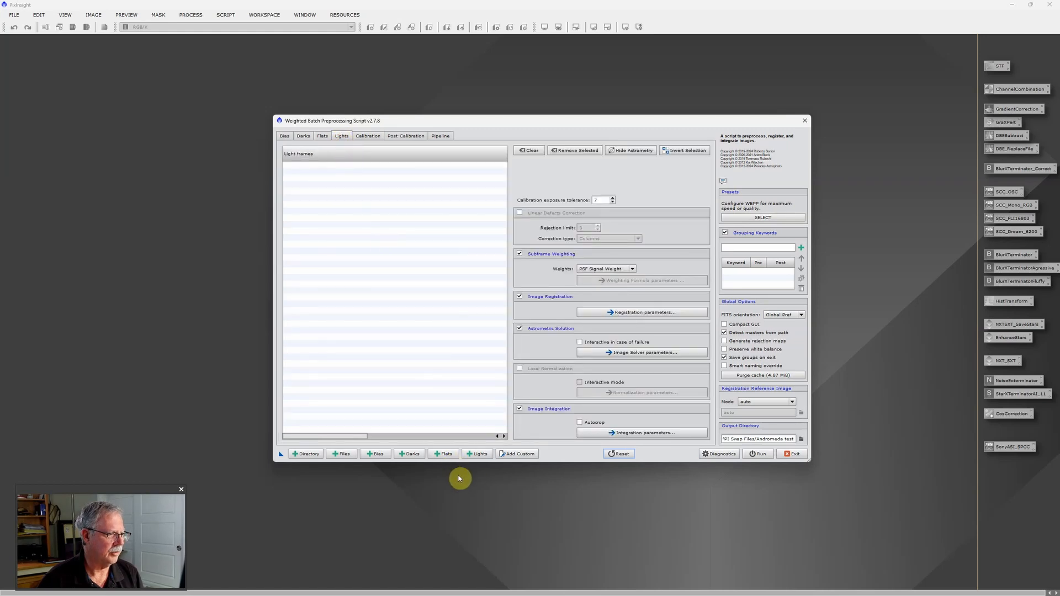
{"action": "left_click", "coordinate": [480, 457]}
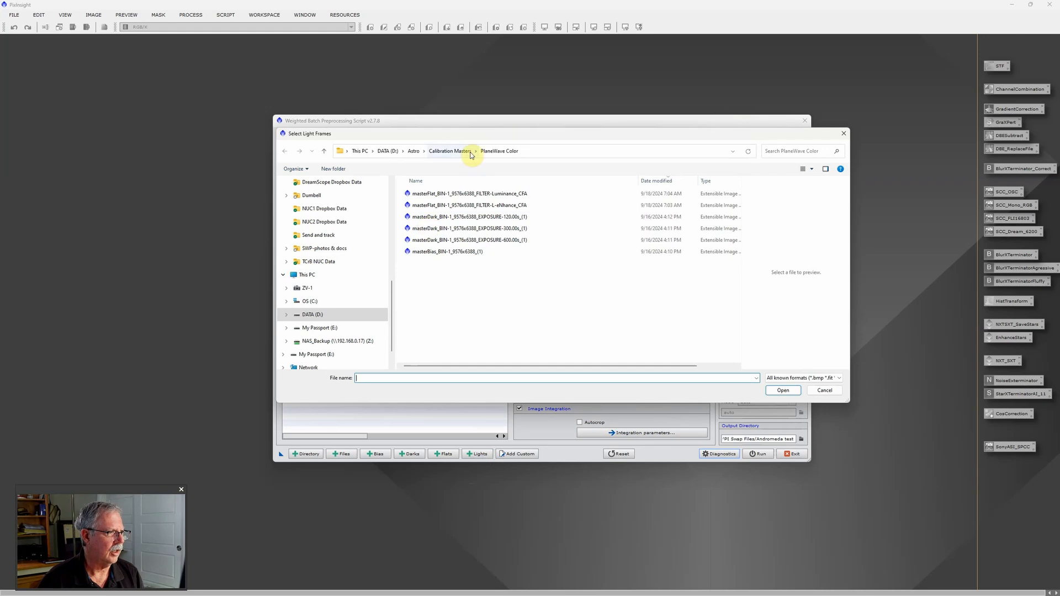
{"action": "left_click", "coordinate": [416, 151]}
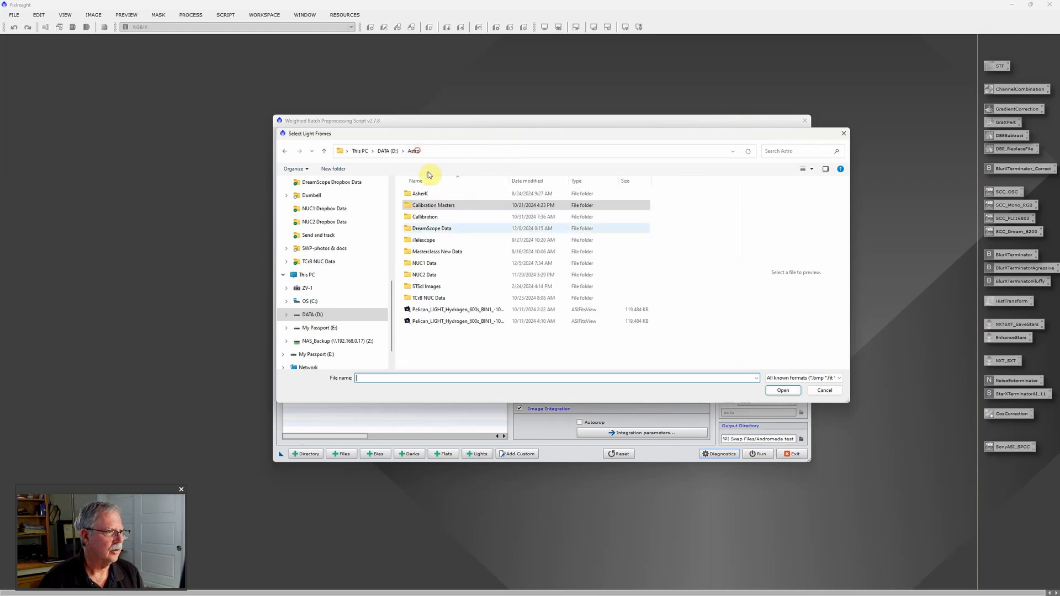
{"action": "double_click", "coordinate": [430, 280]}
{"action": "scroll", "coordinate": [439, 315], "scroll_direction": "down", "scroll_amount": 5}
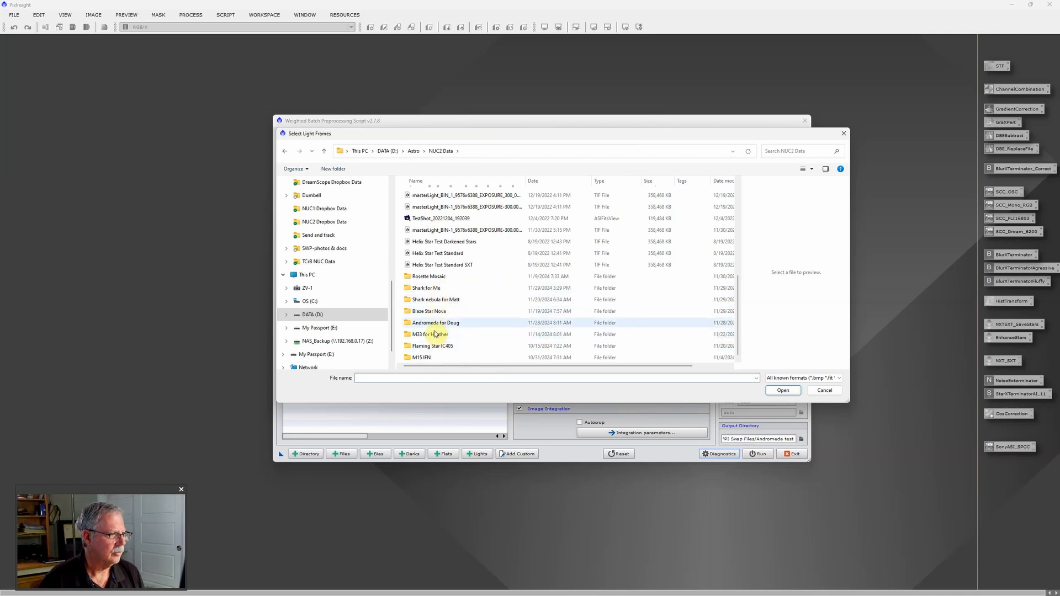
{"action": "left_click", "coordinate": [415, 151]}
{"action": "double_click", "coordinate": [427, 265]}
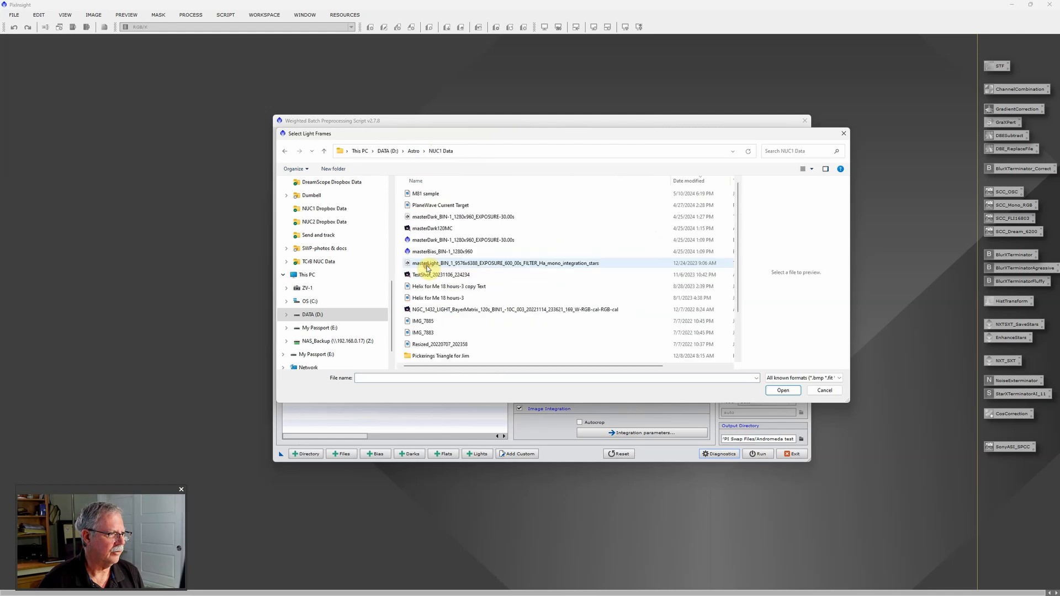
{"action": "scroll", "coordinate": [457, 352], "scroll_direction": "down", "scroll_amount": 1}
{"action": "double_click", "coordinate": [452, 358]}
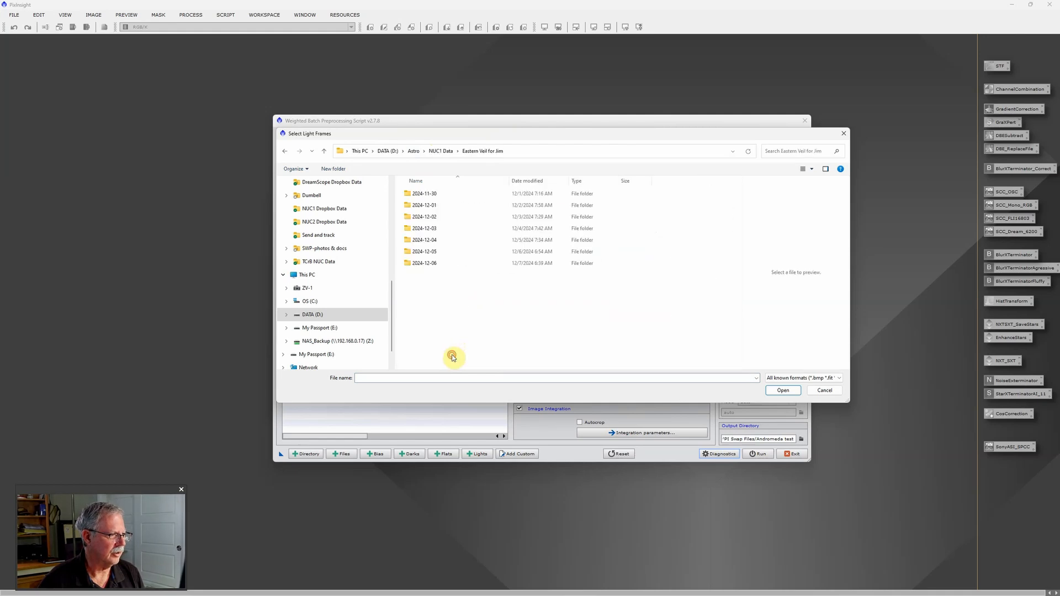
Add all Hydrogen and Oxygen light frames from the 2024-12-06 folder.
{"action": "double_click", "coordinate": [440, 265]}
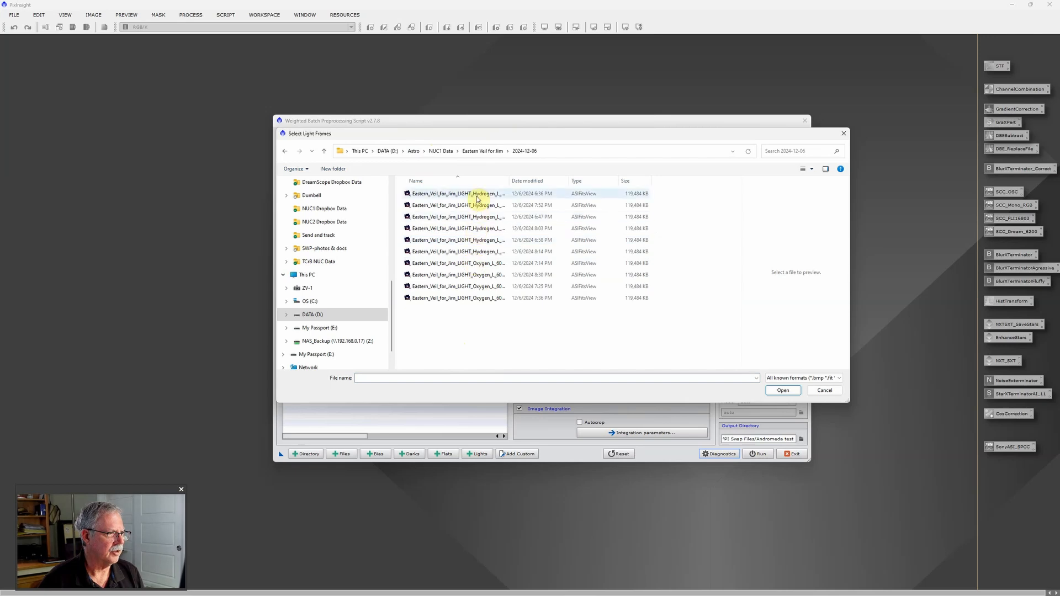
{"action": "left_click", "coordinate": [476, 194]}
{"action": "left_click", "coordinate": [488, 298], "text": "shift"}
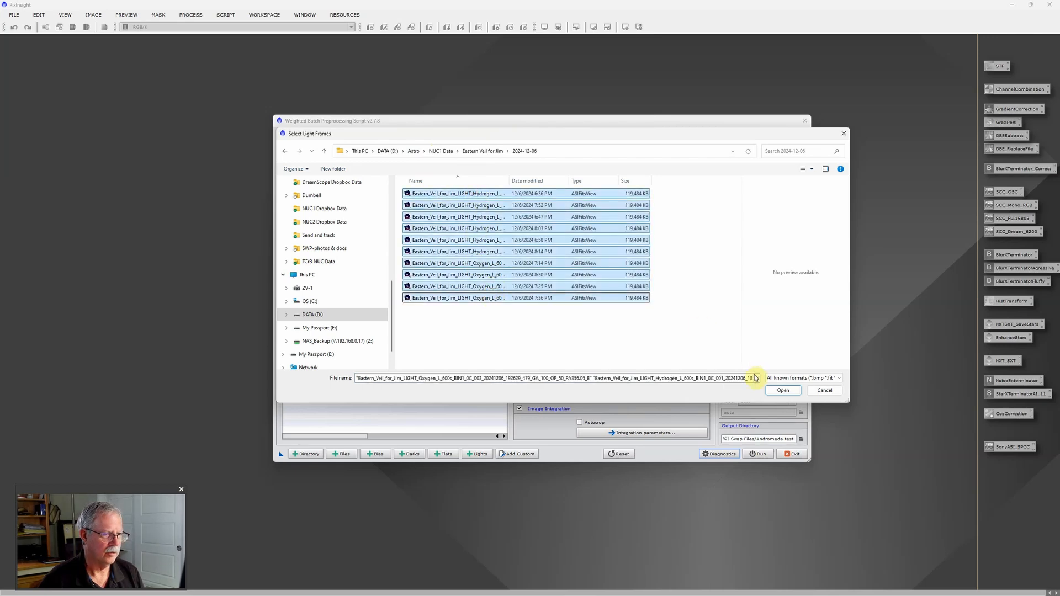
{"action": "left_click", "coordinate": [782, 390]}
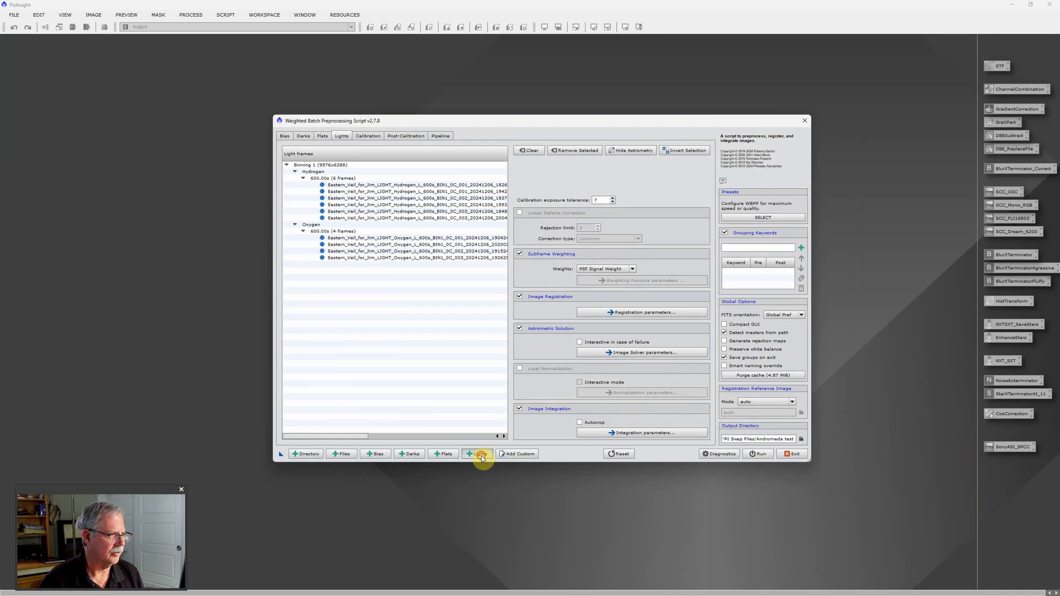
Add all light frames from the Eastern Veil project's 2024-12-05 folder.
{"action": "left_click", "coordinate": [481, 456]}
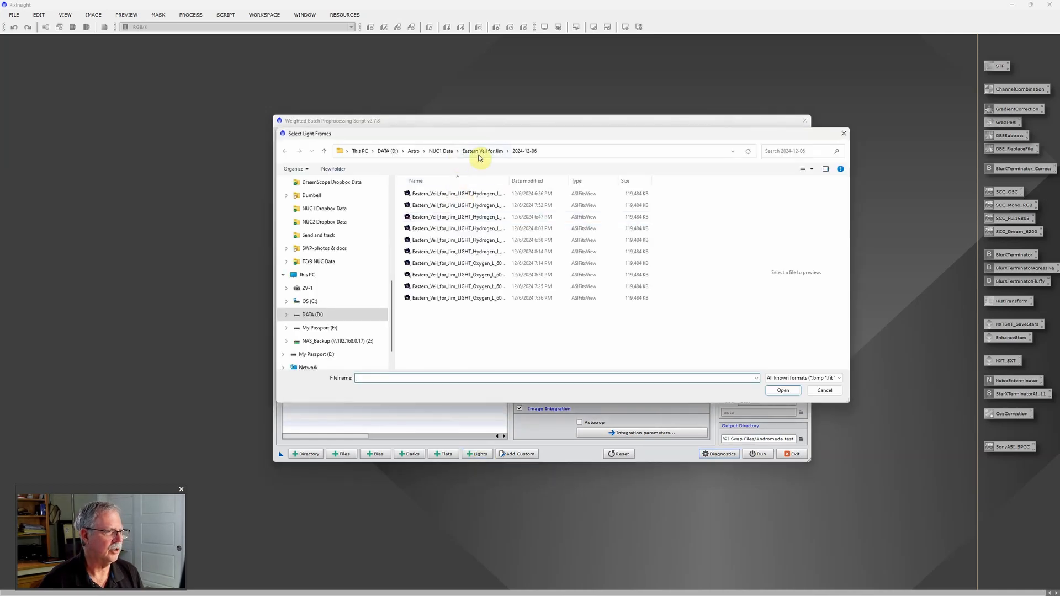
{"action": "left_click", "coordinate": [481, 151]}
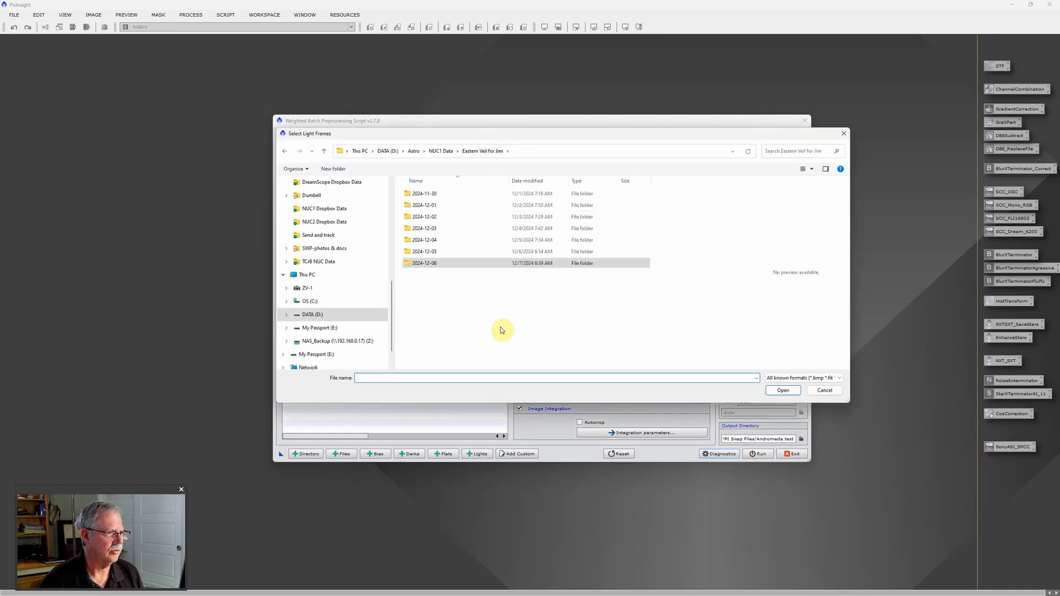
{"action": "double_click", "coordinate": [444, 255]}
{"action": "left_click", "coordinate": [469, 195]}
{"action": "left_click", "coordinate": [496, 287], "text": "shift"}
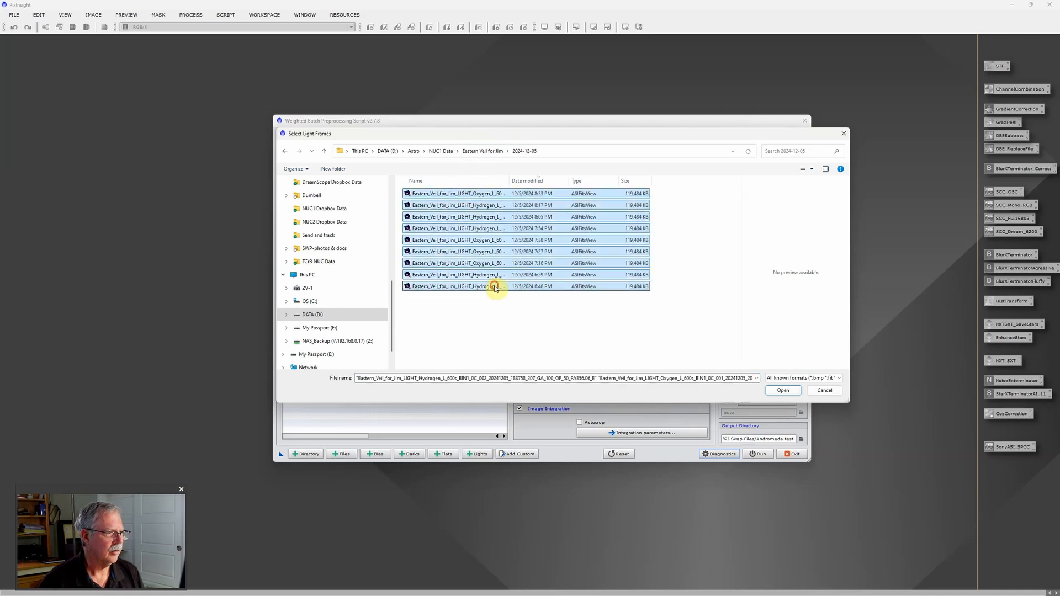
{"action": "left_click", "coordinate": [766, 389]}
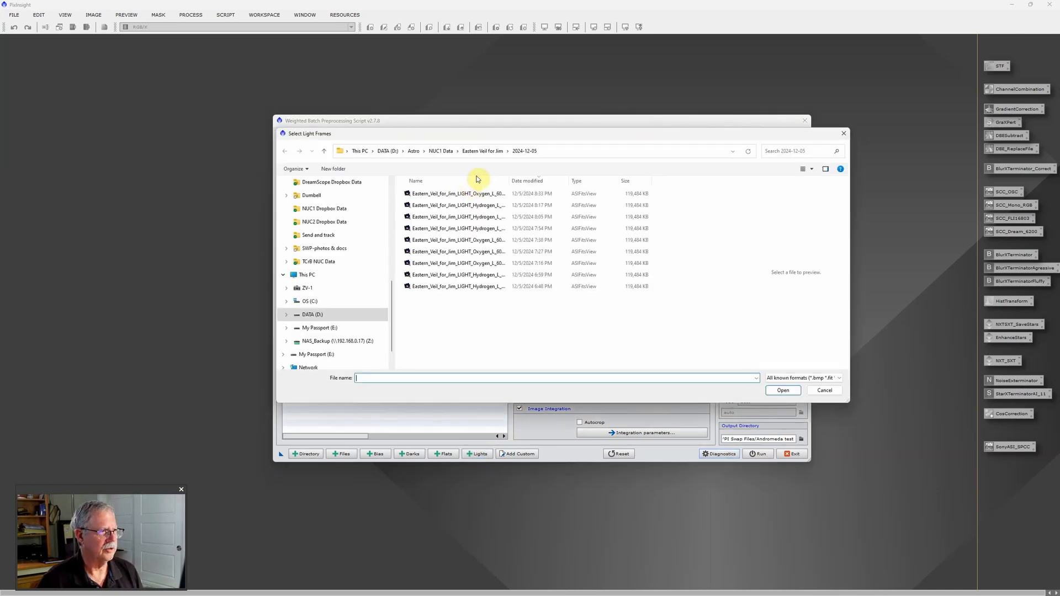
Add all light frames from the Eastern Veil project's 2024-12-04 folder.
{"action": "left_click", "coordinate": [480, 154]}
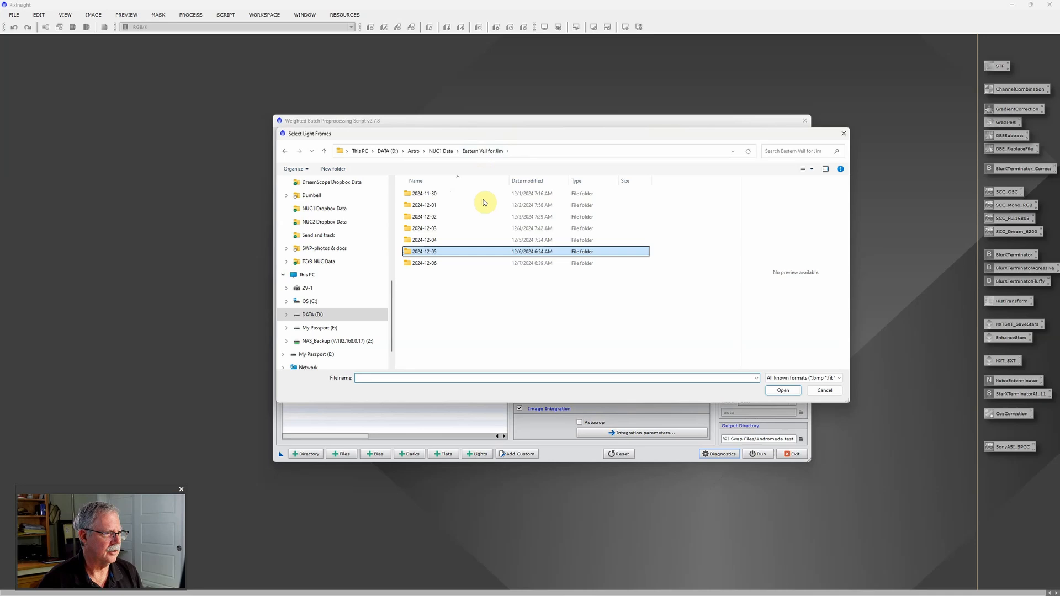
{"action": "double_click", "coordinate": [445, 239]}
{"action": "left_click", "coordinate": [450, 194]}
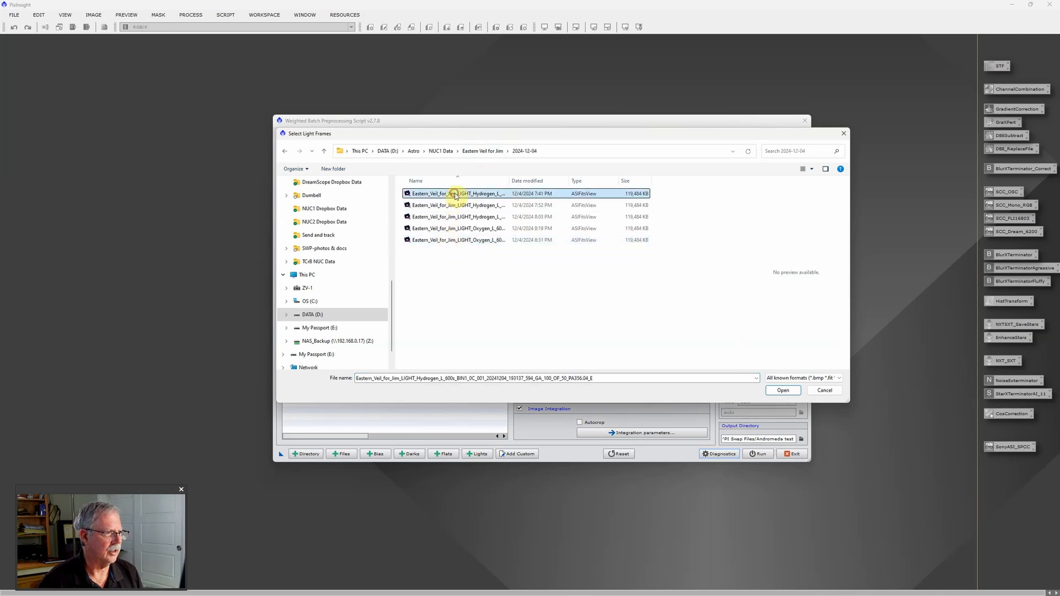
{"action": "left_click", "coordinate": [463, 241], "text": "shift"}
{"action": "left_click", "coordinate": [783, 390]}
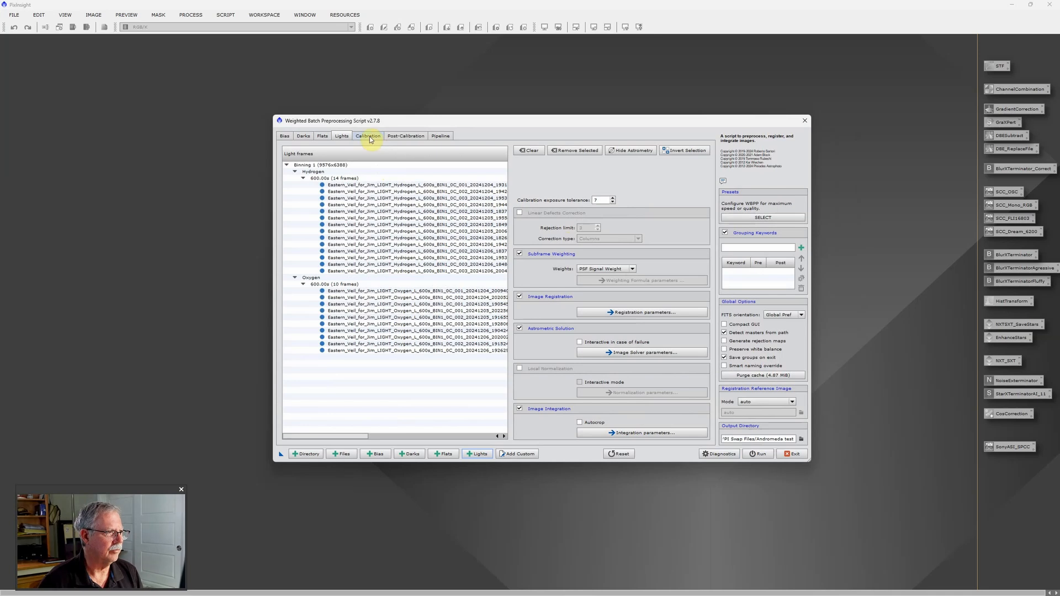
Add all narrowband and RGB light frames from the 2024-12-03 folder and review the list of light frames by filter.
{"action": "left_click", "coordinate": [369, 137]}
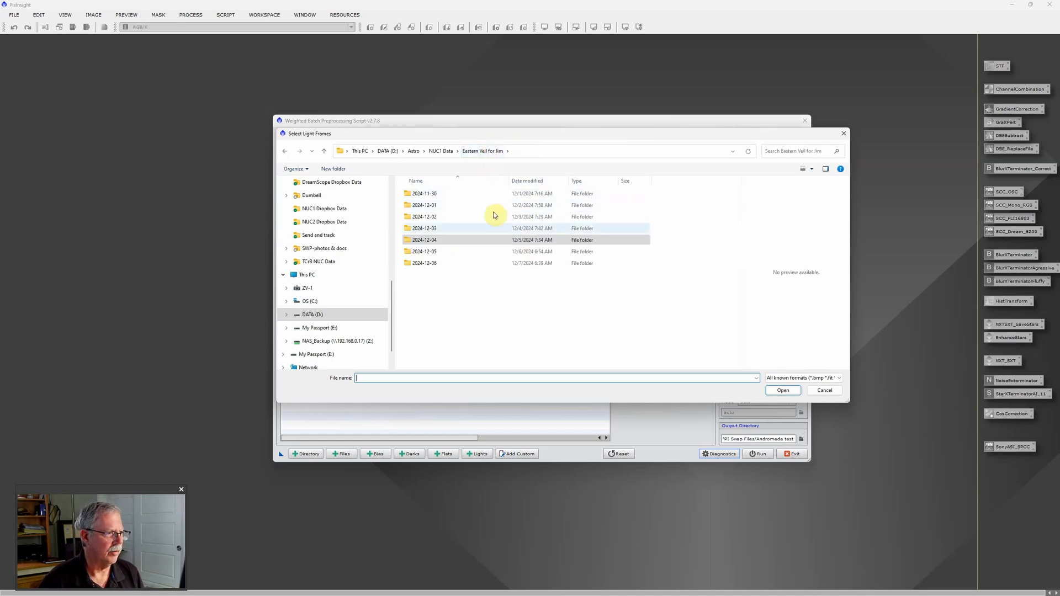
{"action": "double_click", "coordinate": [467, 229]}
{"action": "left_click", "coordinate": [472, 194]}
{"action": "key", "text": "ctrl+a"}
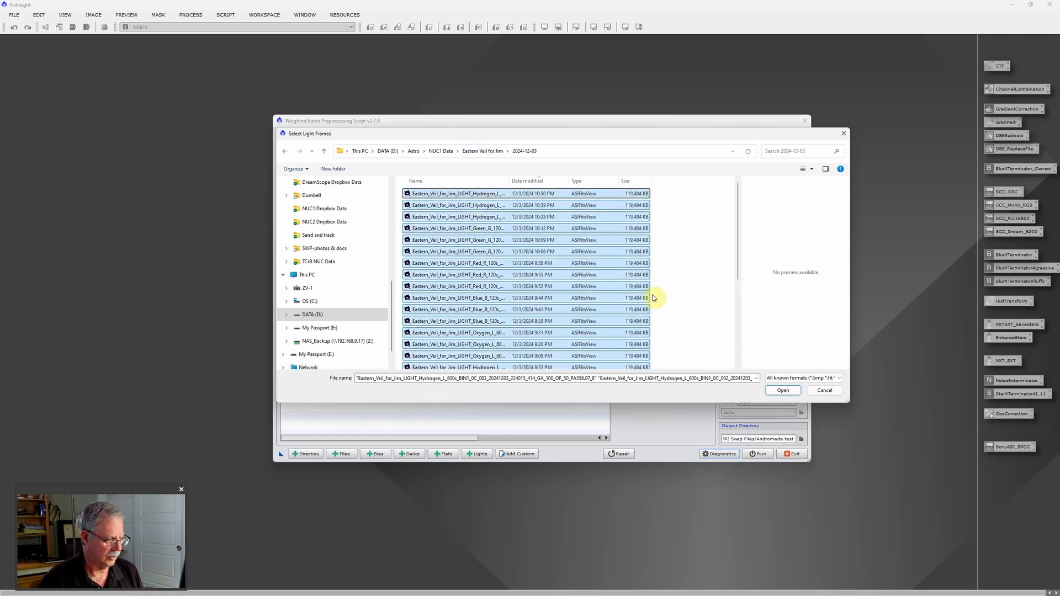
{"action": "left_click", "coordinate": [783, 390]}
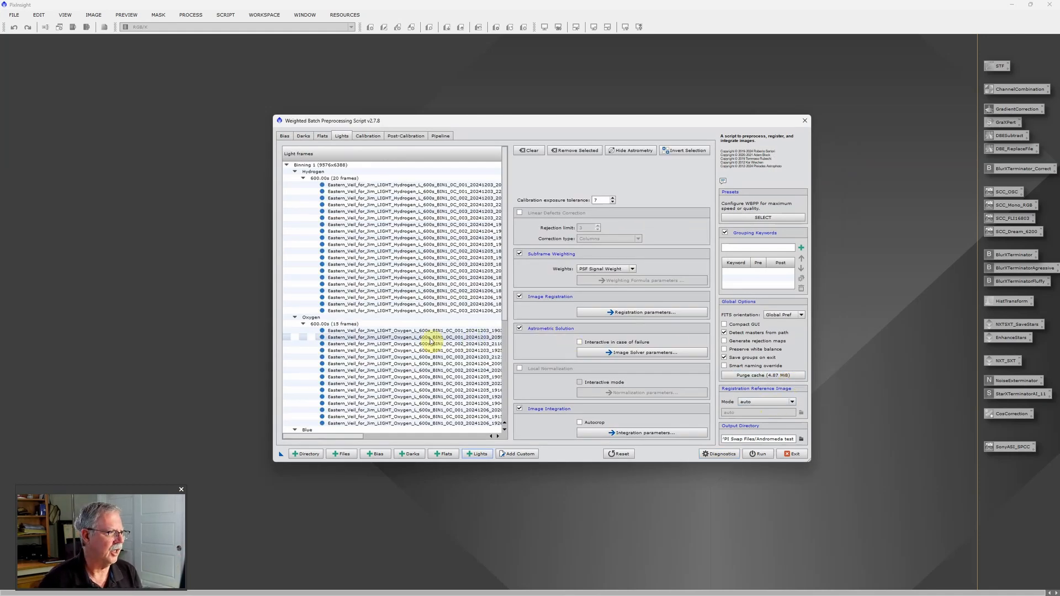
{"action": "scroll", "coordinate": [436, 320], "scroll_direction": "down", "scroll_amount": 8}
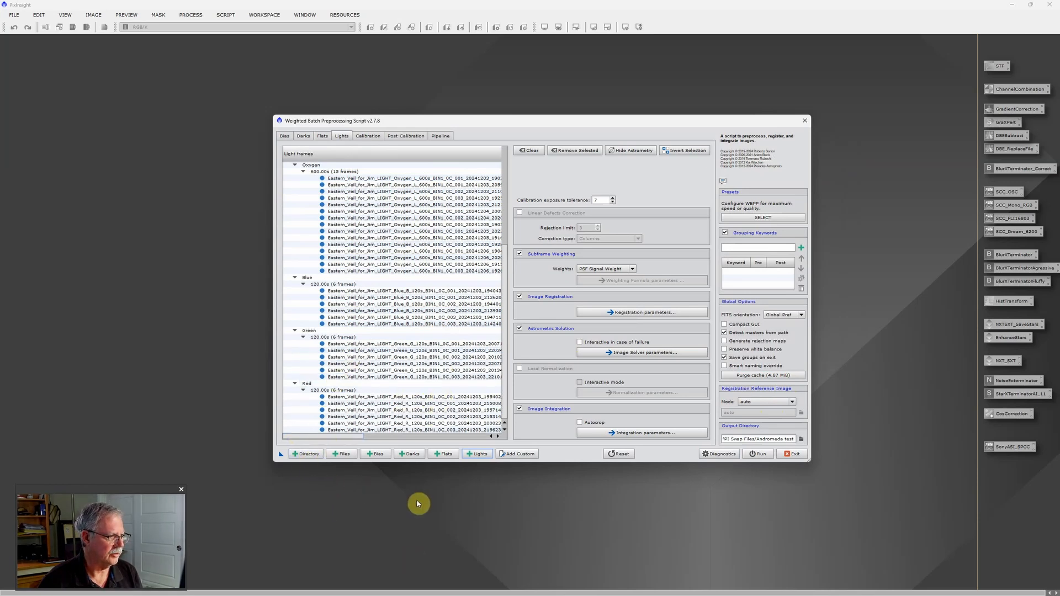
Add the calibration masters from the PlaneWave Mono II folder inside Astro's Calibration Masters directory.
{"action": "left_click", "coordinate": [307, 456]}
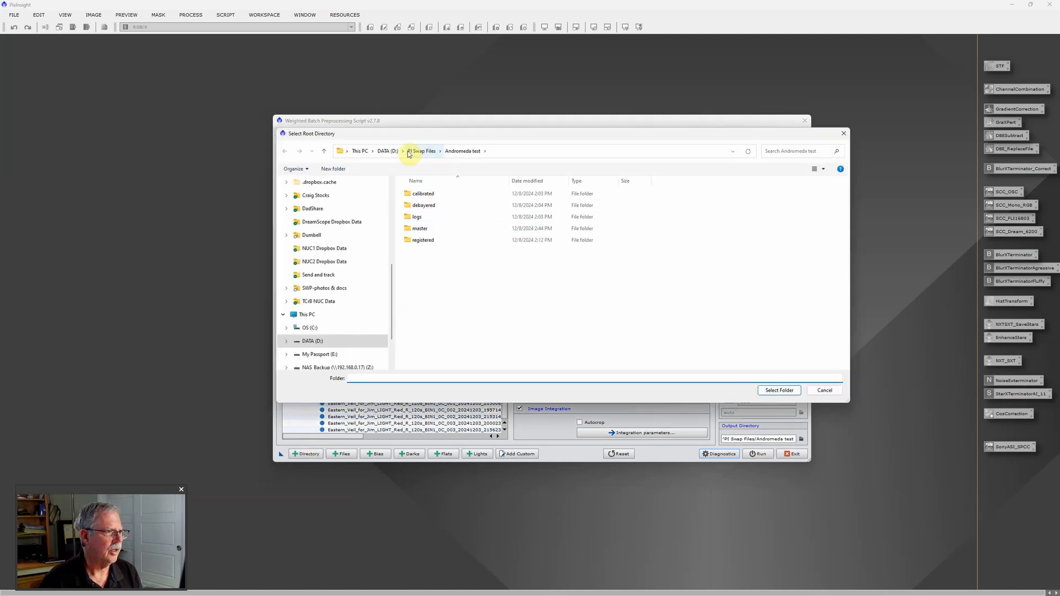
{"action": "left_click", "coordinate": [393, 152]}
{"action": "double_click", "coordinate": [428, 203]}
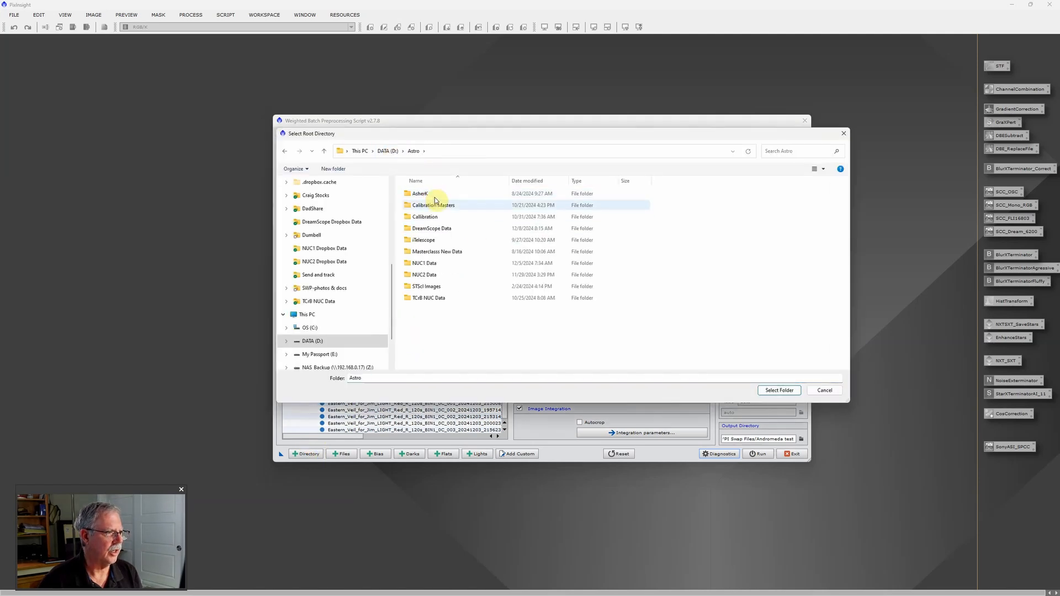
{"action": "left_click", "coordinate": [433, 207]}
{"action": "double_click", "coordinate": [434, 207]}
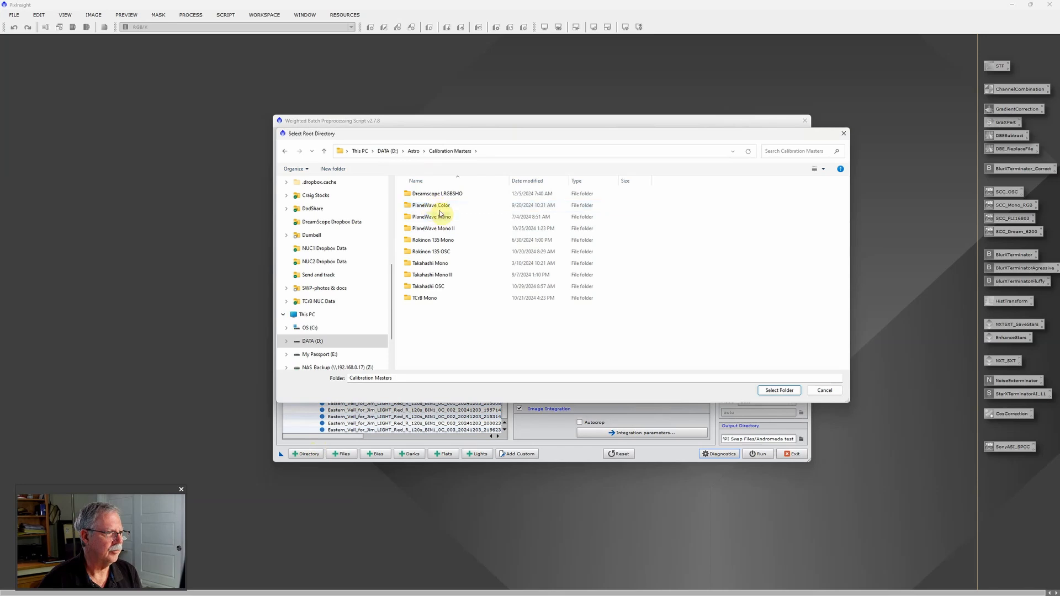
{"action": "left_click", "coordinate": [442, 229]}
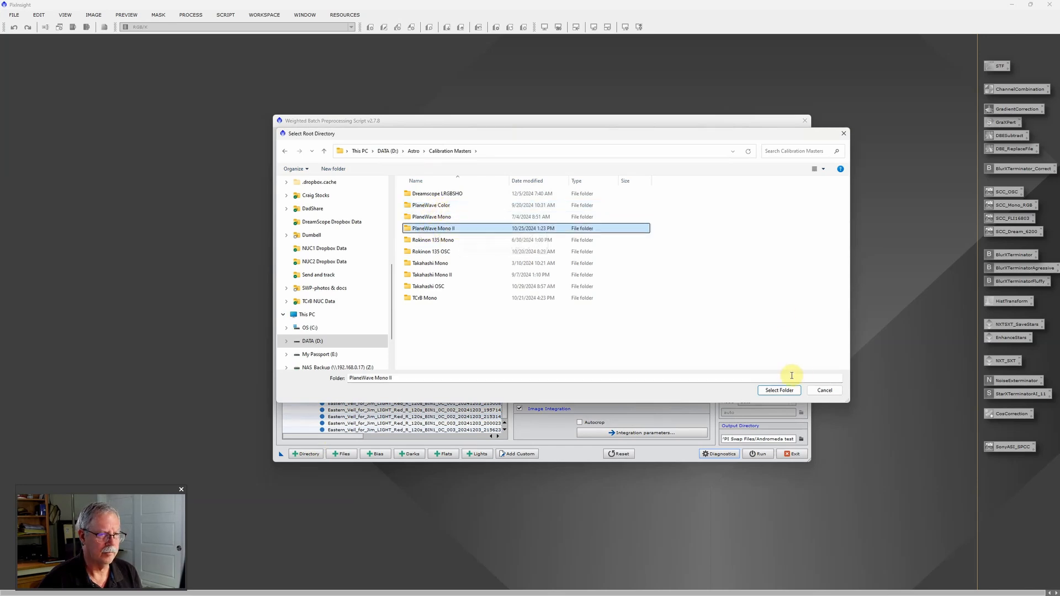
{"action": "left_click", "coordinate": [778, 390]}
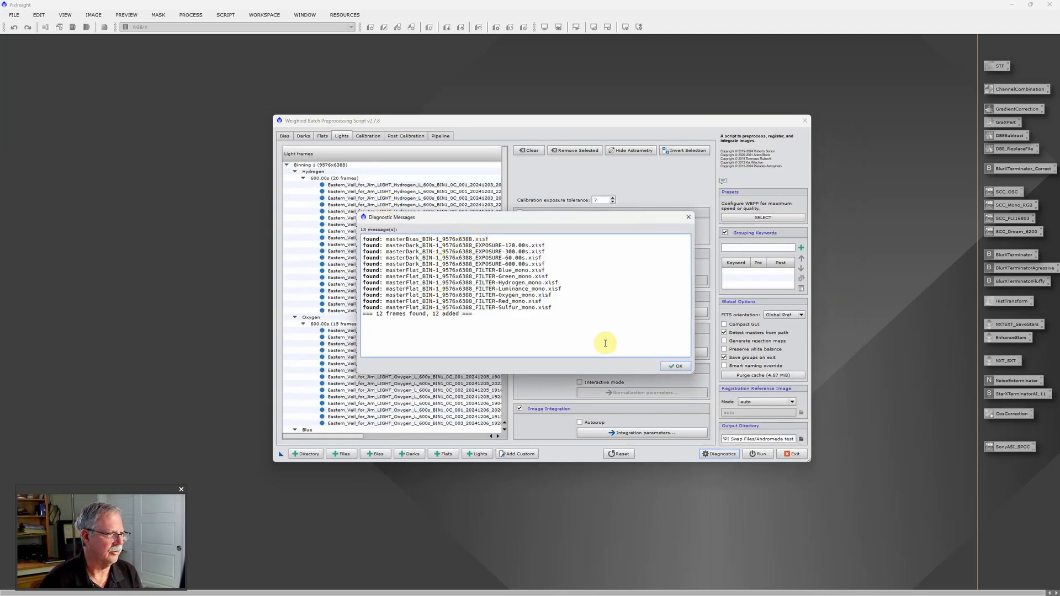
{"action": "left_click", "coordinate": [678, 366]}
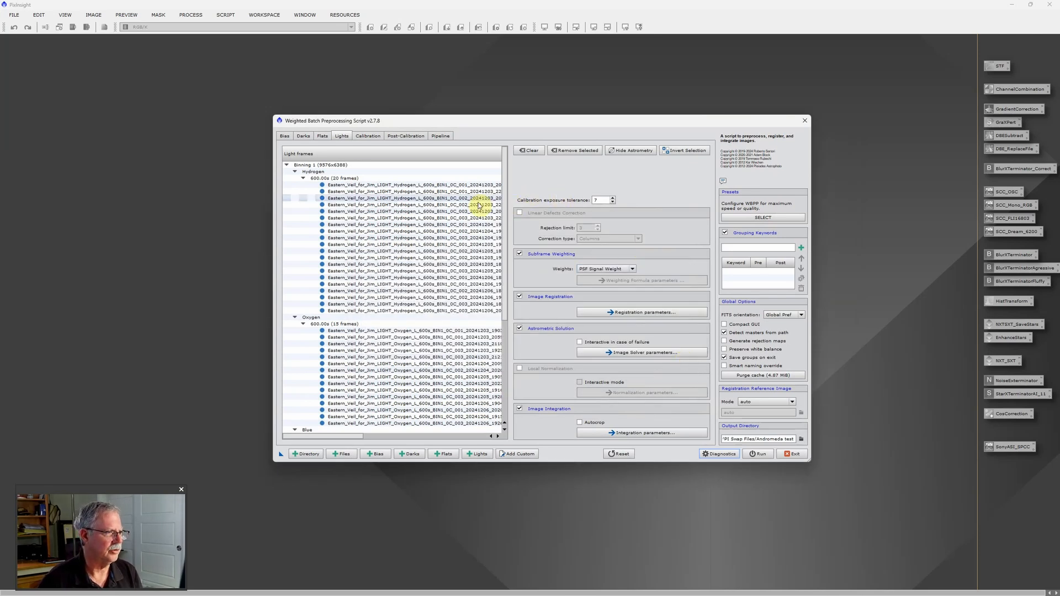
Check the master flats and calibration assignments, and set the output directory to the Eastern Veil folder in PI Swap Files.
{"action": "left_click", "coordinate": [322, 137]}
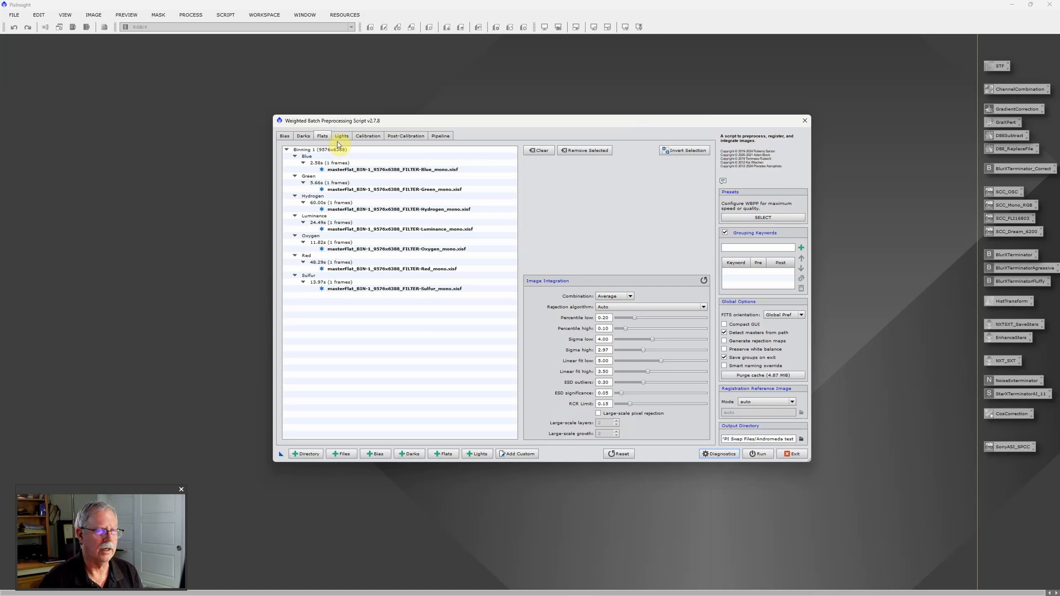
{"action": "left_click", "coordinate": [368, 137]}
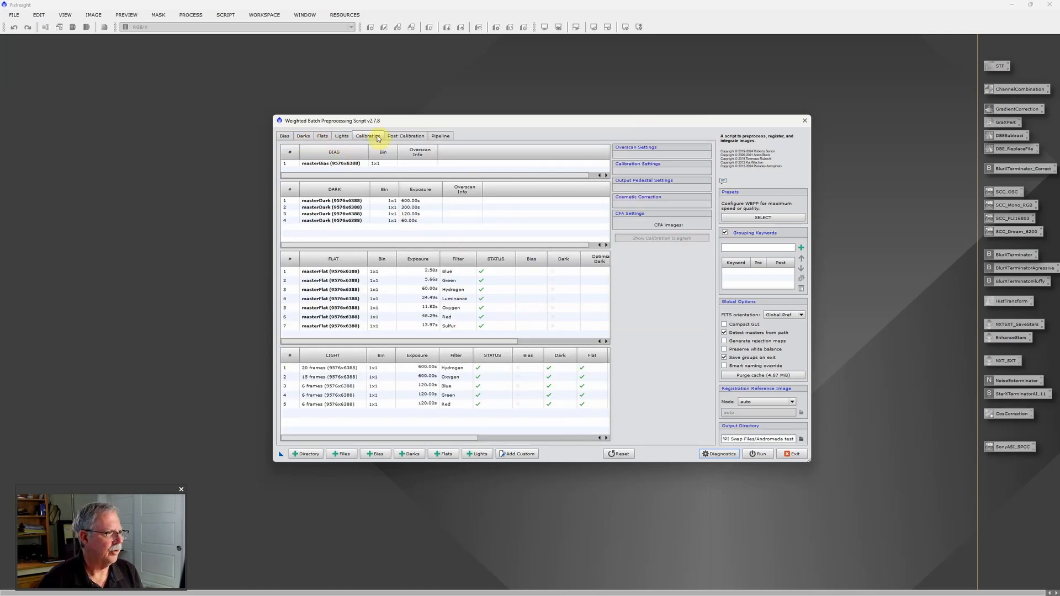
{"action": "left_click", "coordinate": [801, 440]}
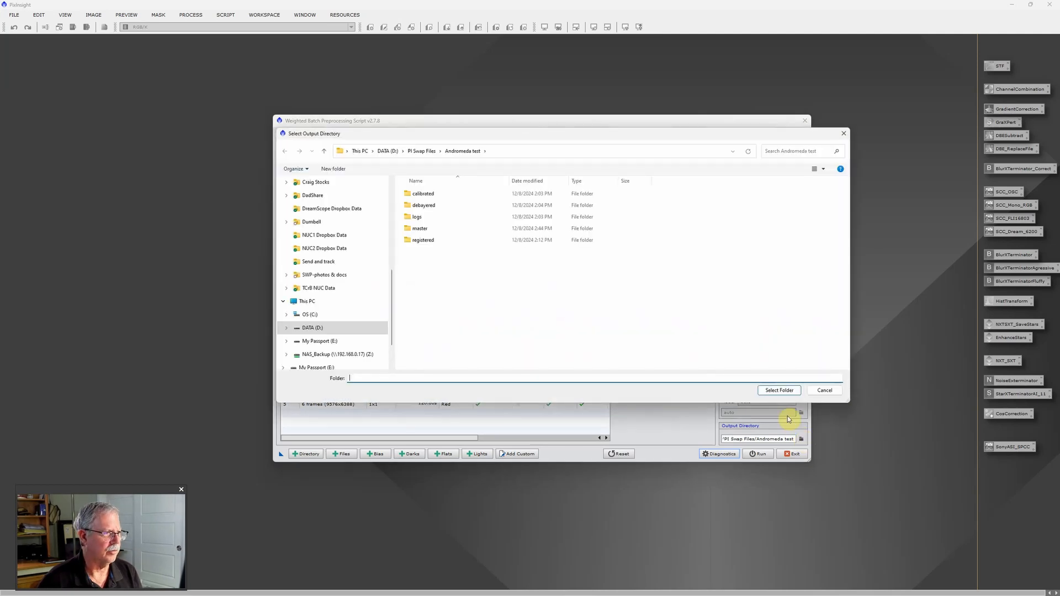
{"action": "left_click", "coordinate": [424, 152]}
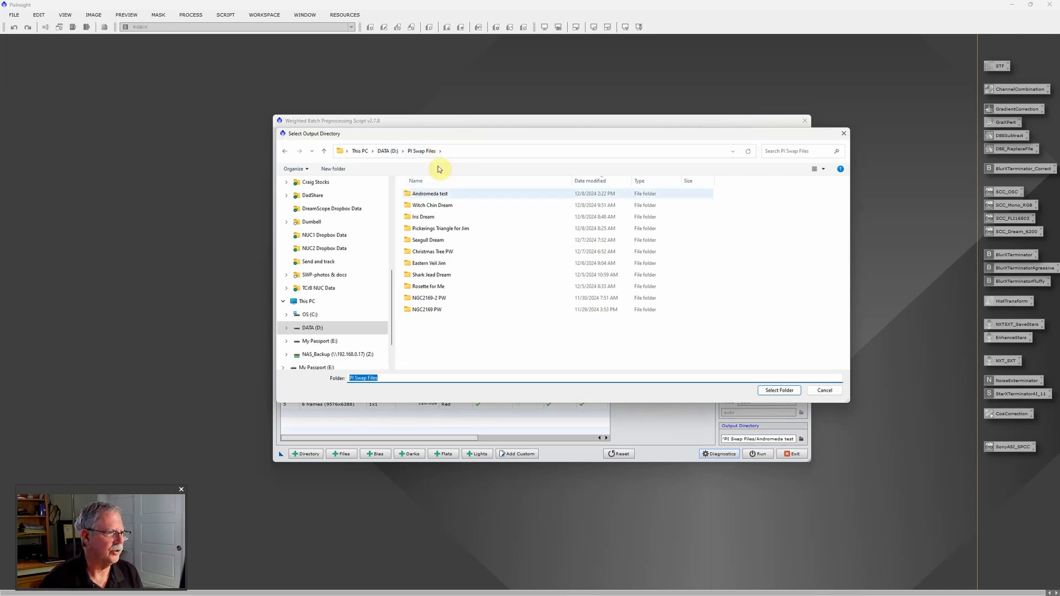
{"action": "left_click", "coordinate": [440, 262]}
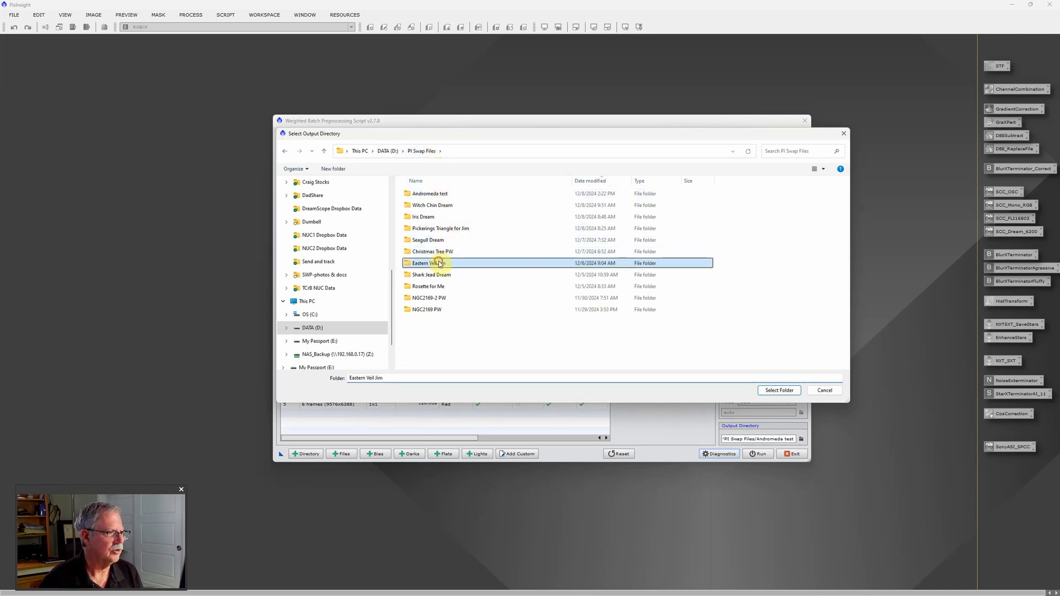
{"action": "left_click", "coordinate": [774, 390]}
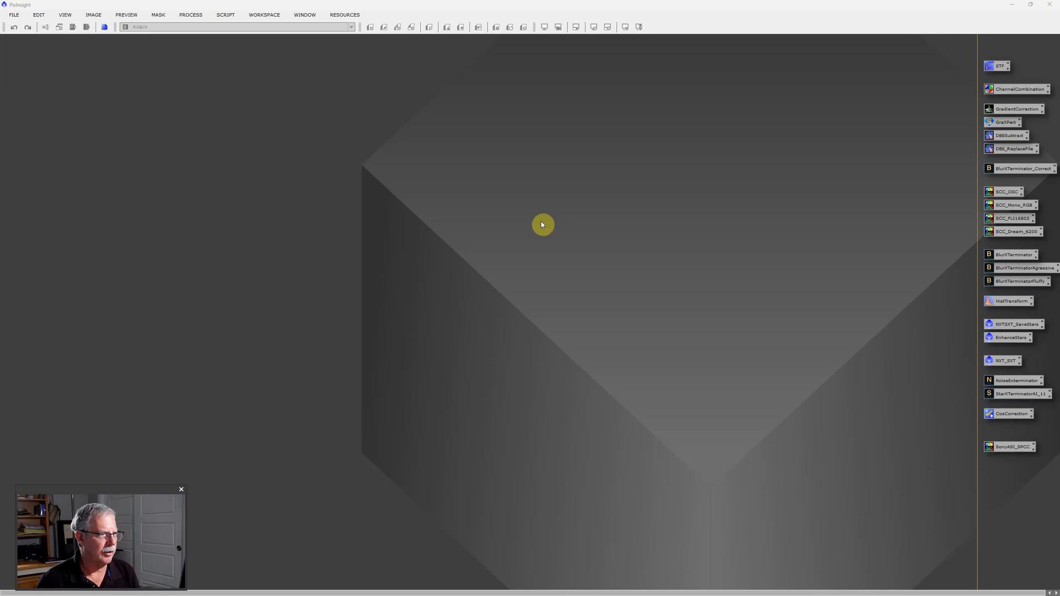
Open the 120 s Red, Green and Blue and 600 s Oxygen and Hydrogen master lights from the Eastern Veil output's master folder.
{"action": "double_click", "coordinate": [558, 217]}
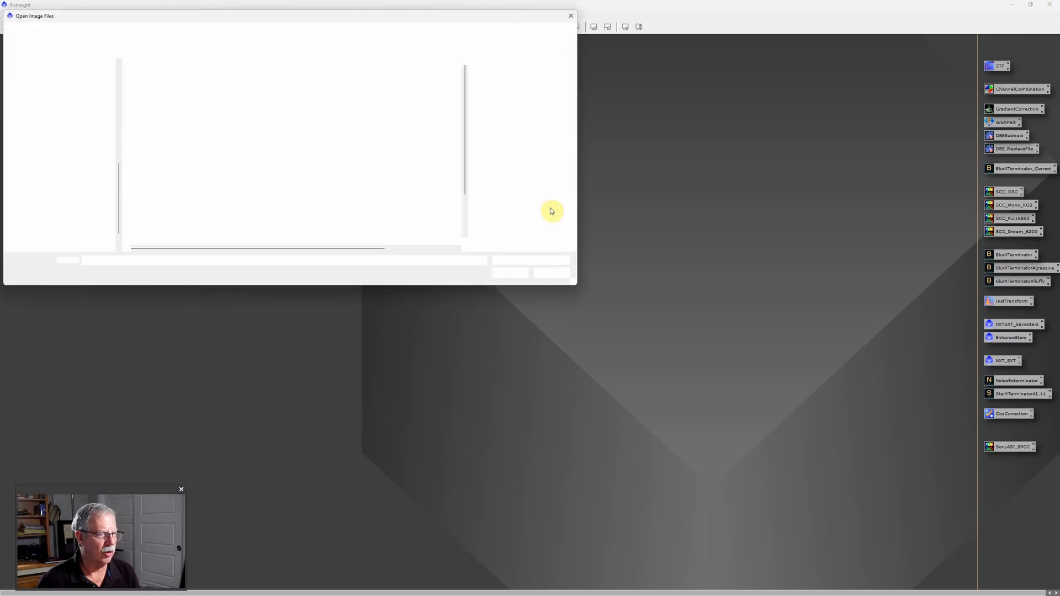
{"action": "left_click_drag", "start_coordinate": [331, 25], "coordinate": [556, 130]}
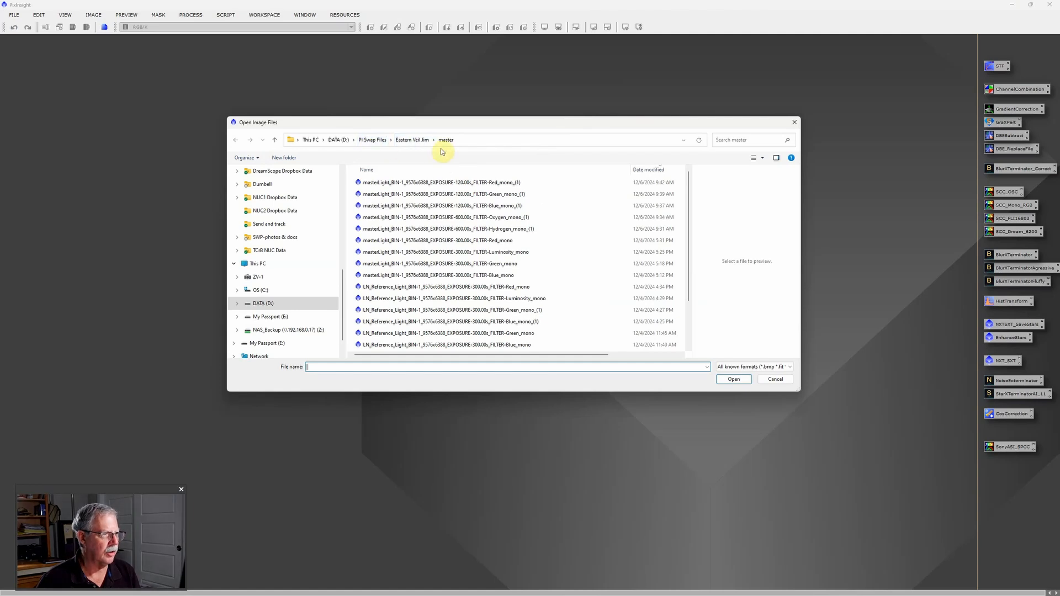
{"action": "left_click", "coordinate": [411, 140]}
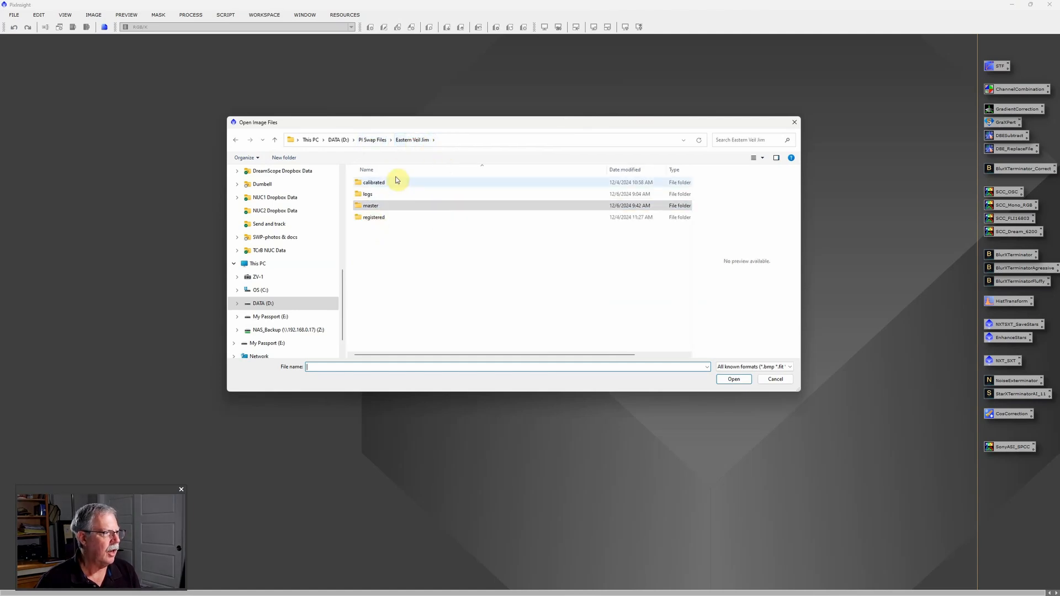
{"action": "left_click", "coordinate": [386, 207]}
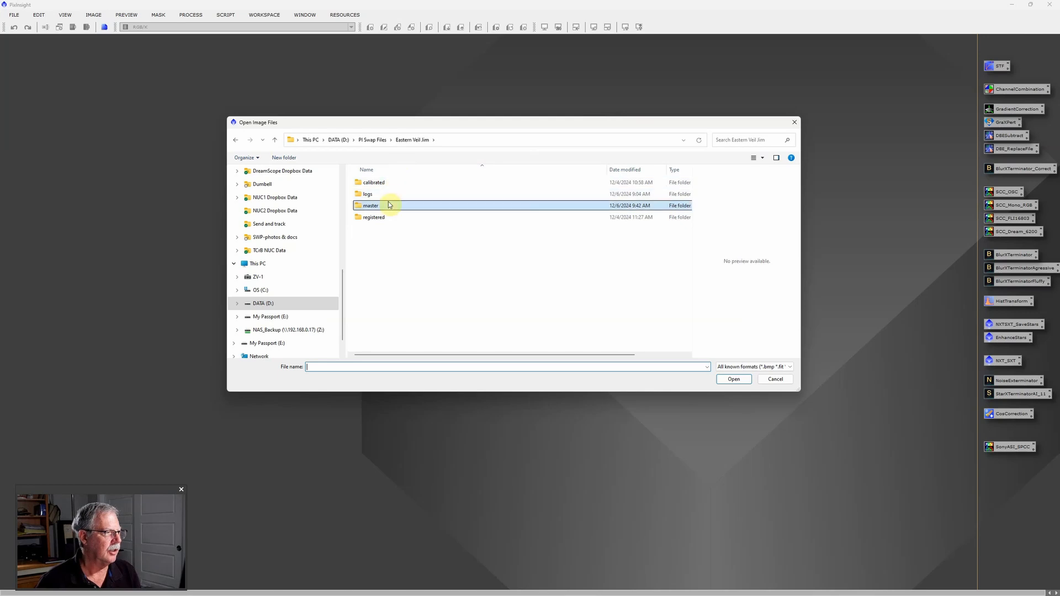
{"action": "double_click", "coordinate": [385, 207]}
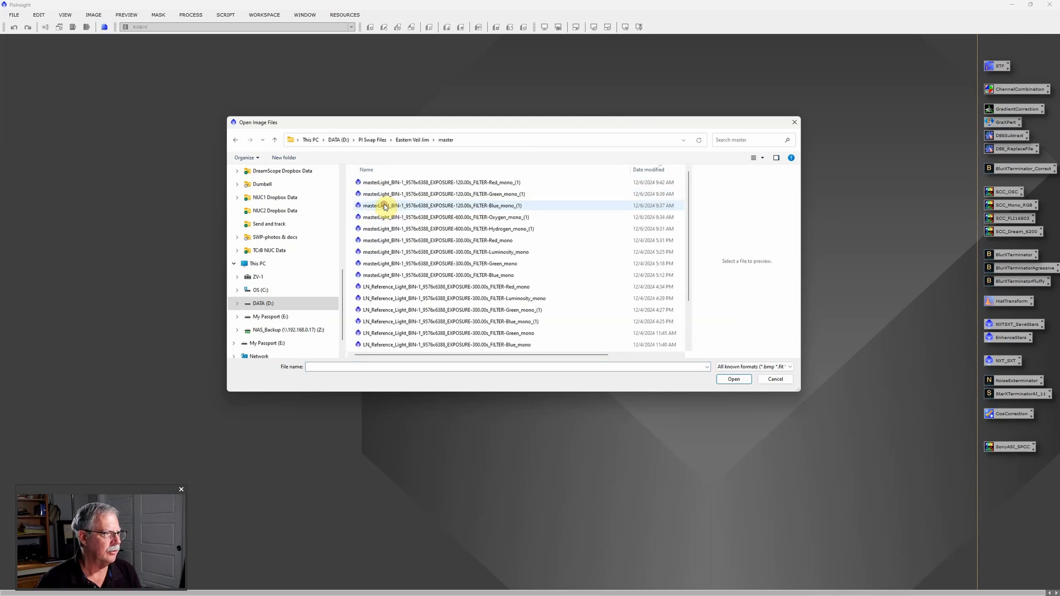
{"action": "left_click", "coordinate": [478, 185]}
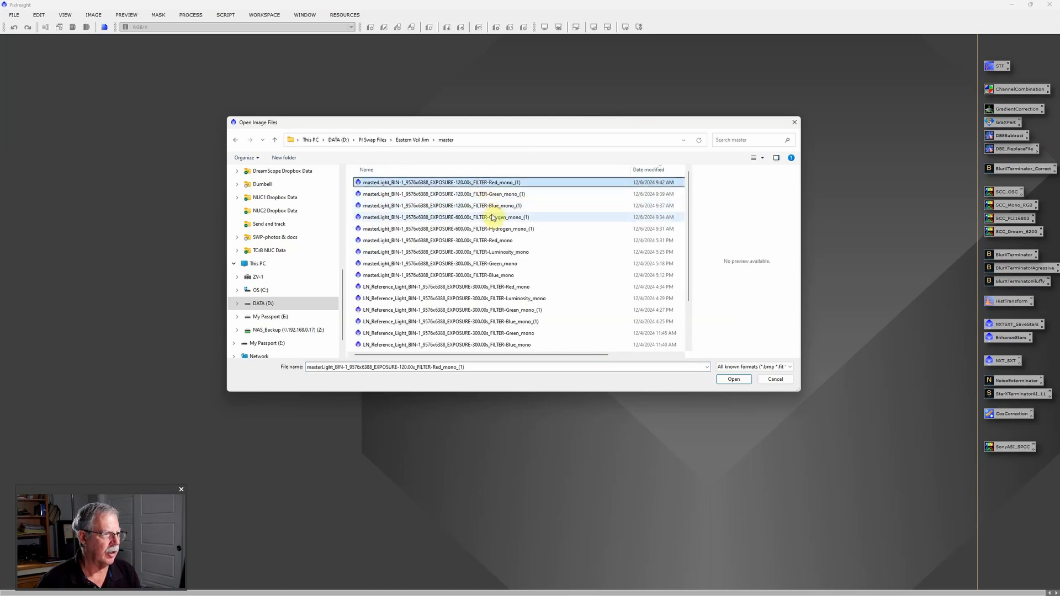
{"action": "left_click", "coordinate": [494, 230], "text": "shift"}
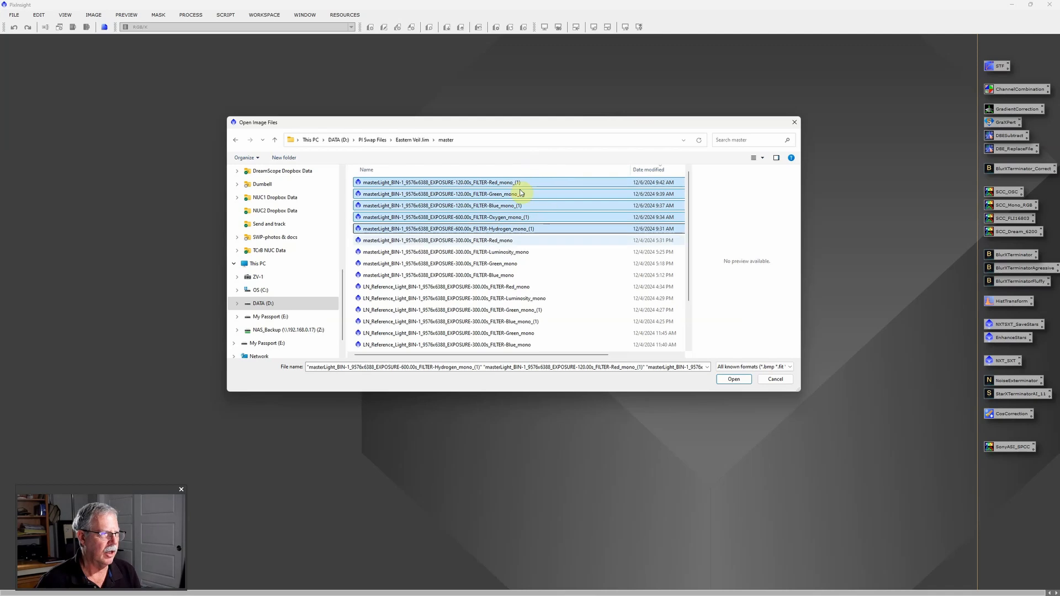
{"action": "left_click", "coordinate": [733, 379]}
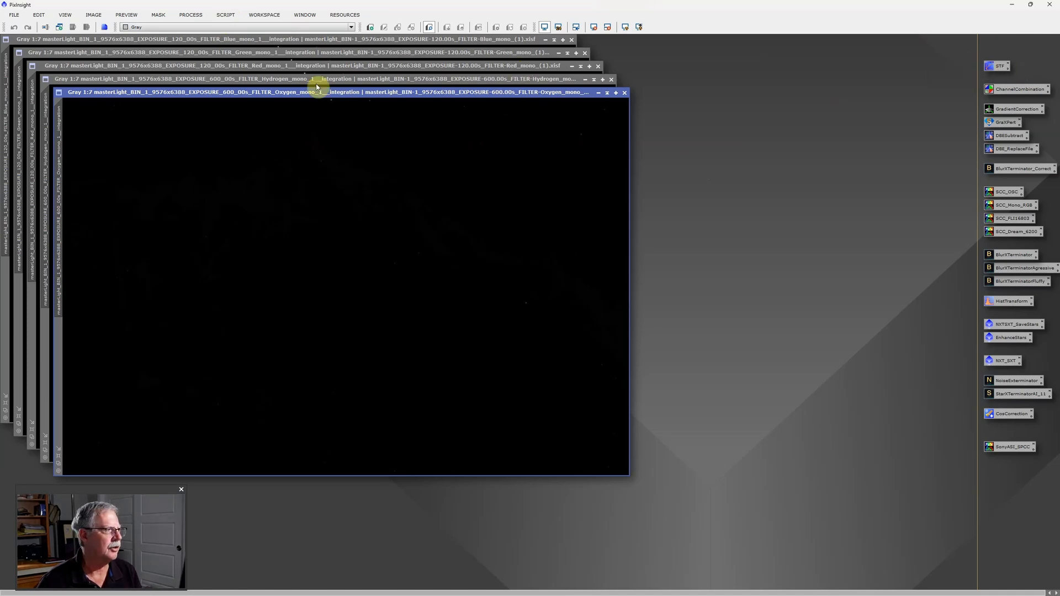
Open the ScreenTransferFunction process and save an instance of it as a process icon above the existing STF icon.
{"action": "left_click", "coordinate": [192, 15]}
{"action": "mouse_move", "coordinate": [205, 27]}
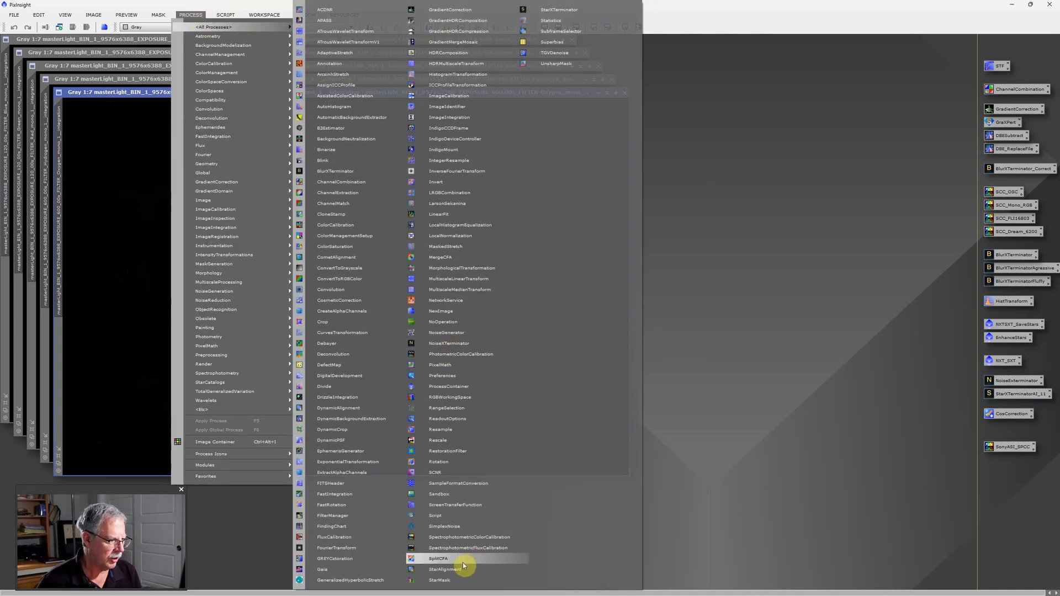
{"action": "left_click", "coordinate": [454, 505]}
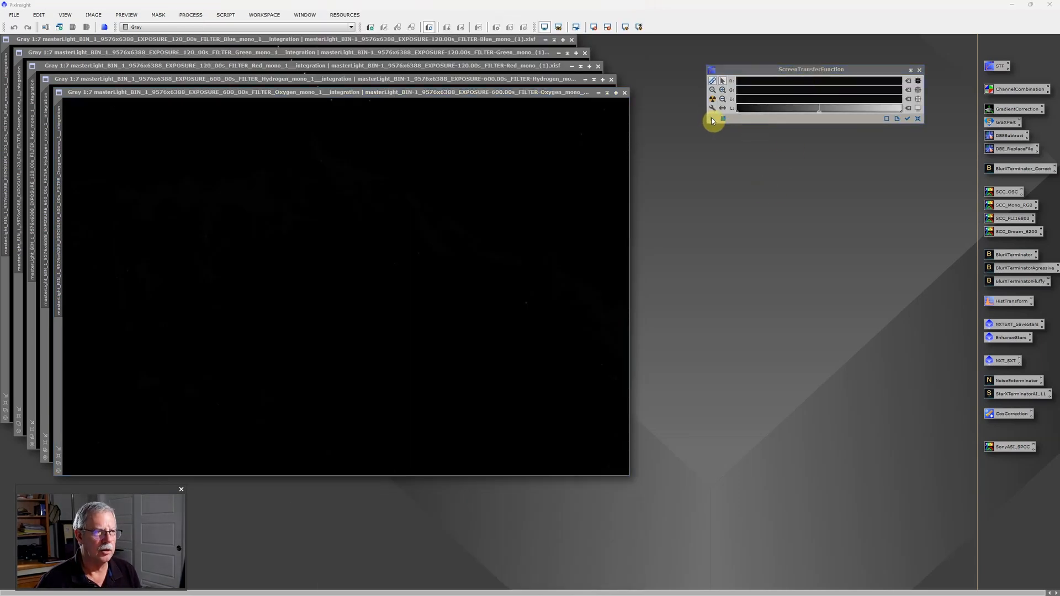
{"action": "left_click_drag", "start_coordinate": [713, 121], "coordinate": [994, 46]}
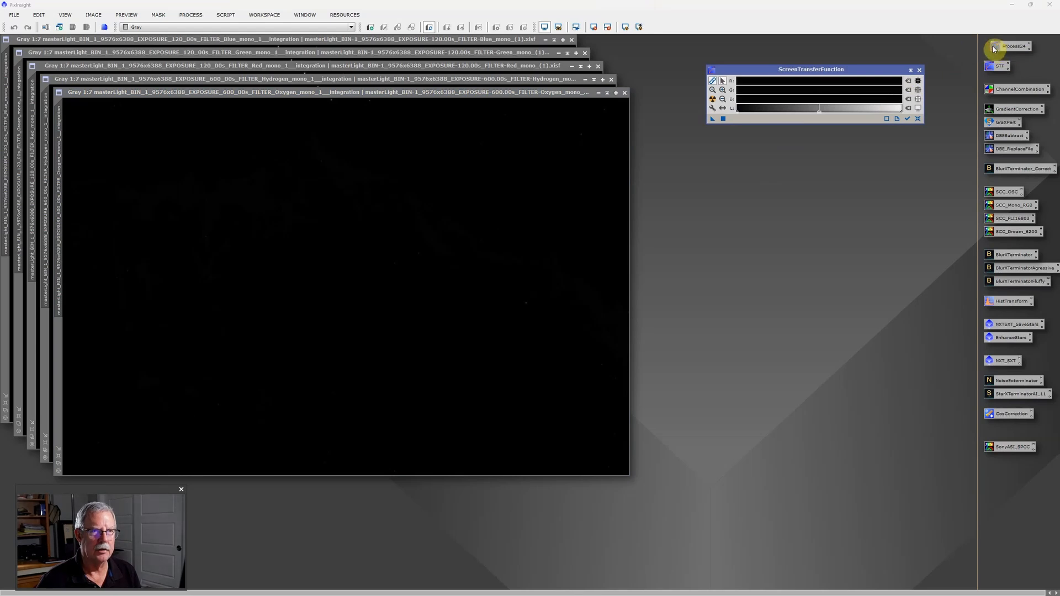
Rename the new ScreenTransferFunction process icon to STF2 and close the process window.
{"action": "right_click", "coordinate": [1013, 47]}
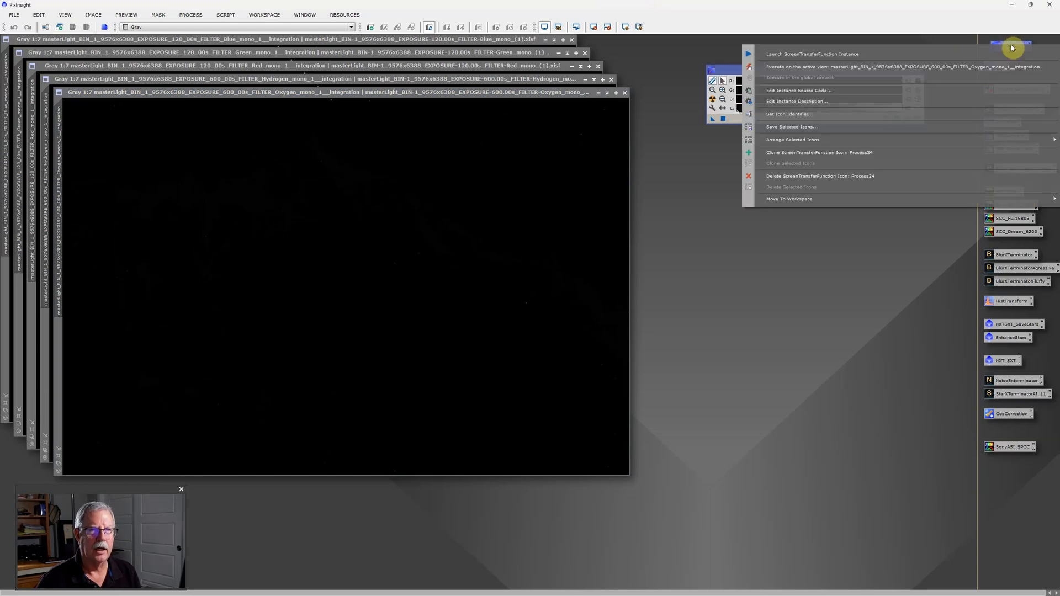
{"action": "left_click", "coordinate": [790, 113]}
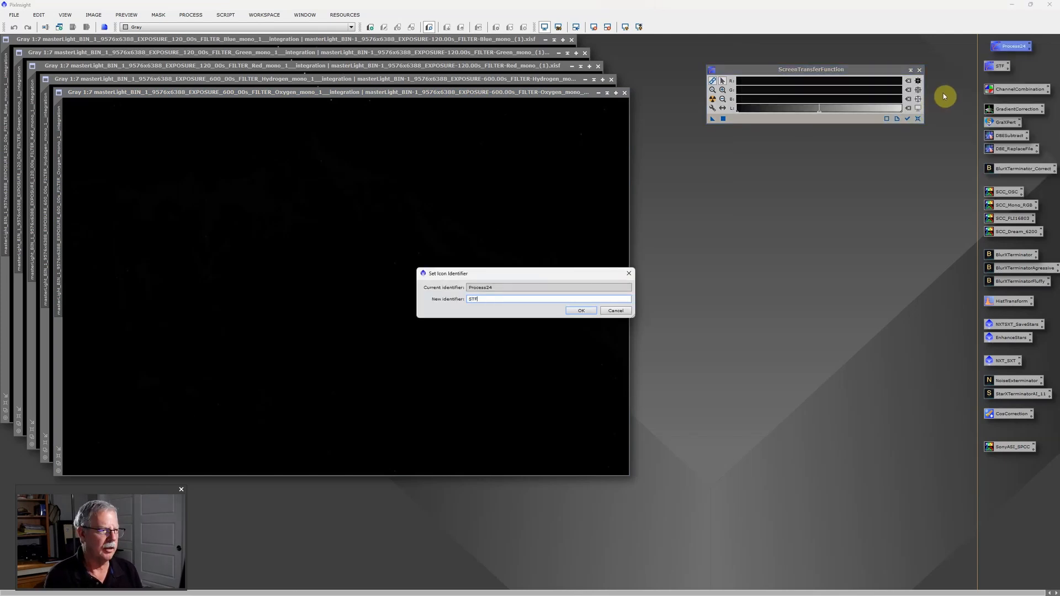
{"action": "key", "text": "Return"}
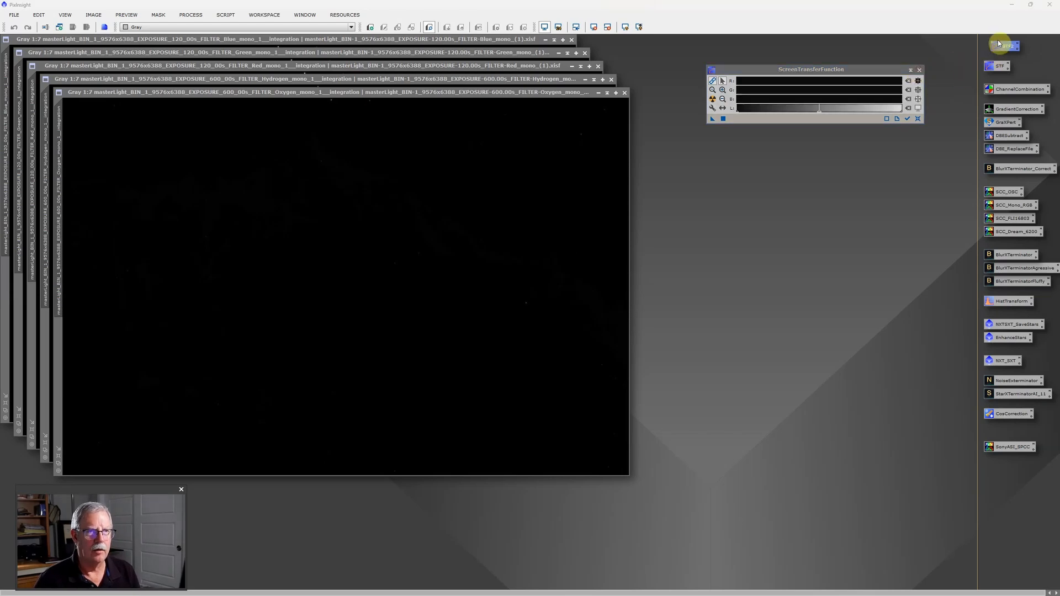
{"action": "left_click", "coordinate": [919, 70]}
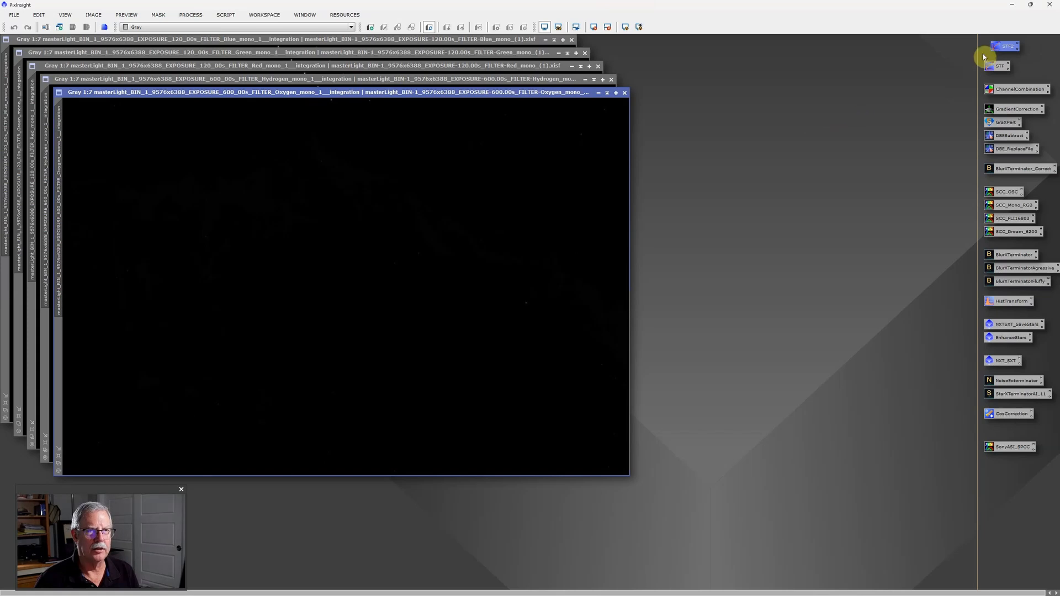
Launch ScreenTransferFunction from the STF2 icon and auto-stretch the display of the Oxygen and Hydrogen master images.
{"action": "double_click", "coordinate": [1009, 45]}
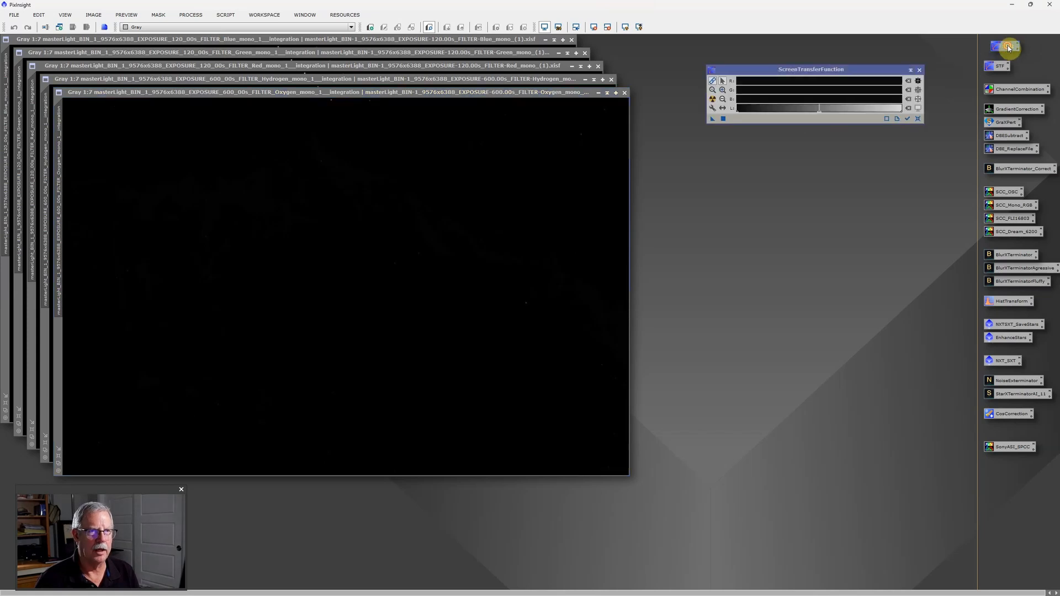
{"action": "left_click", "coordinate": [715, 99]}
{"action": "left_click", "coordinate": [713, 99]}
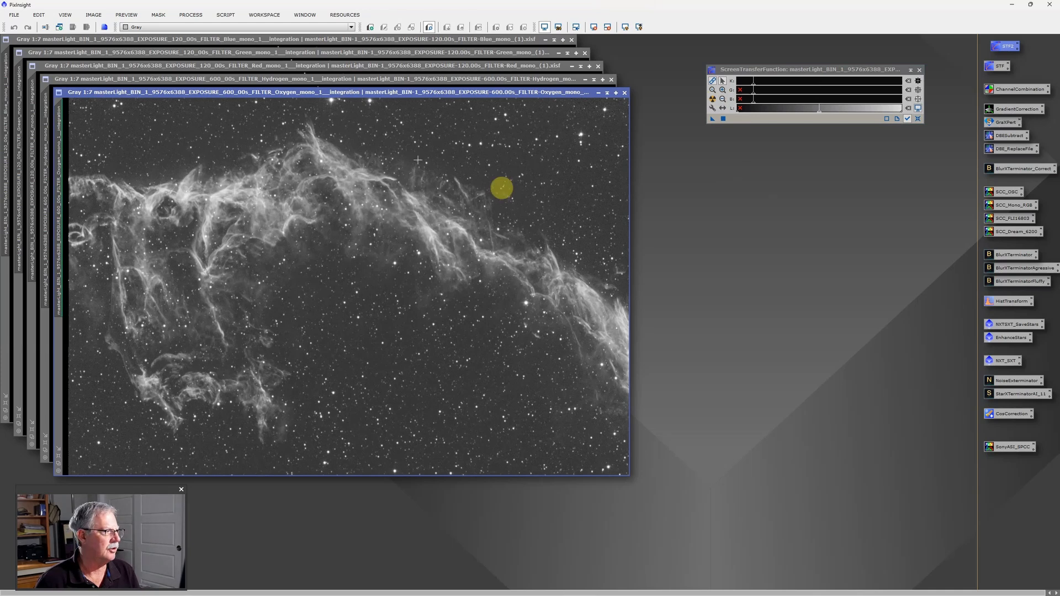
{"action": "left_click", "coordinate": [440, 79]}
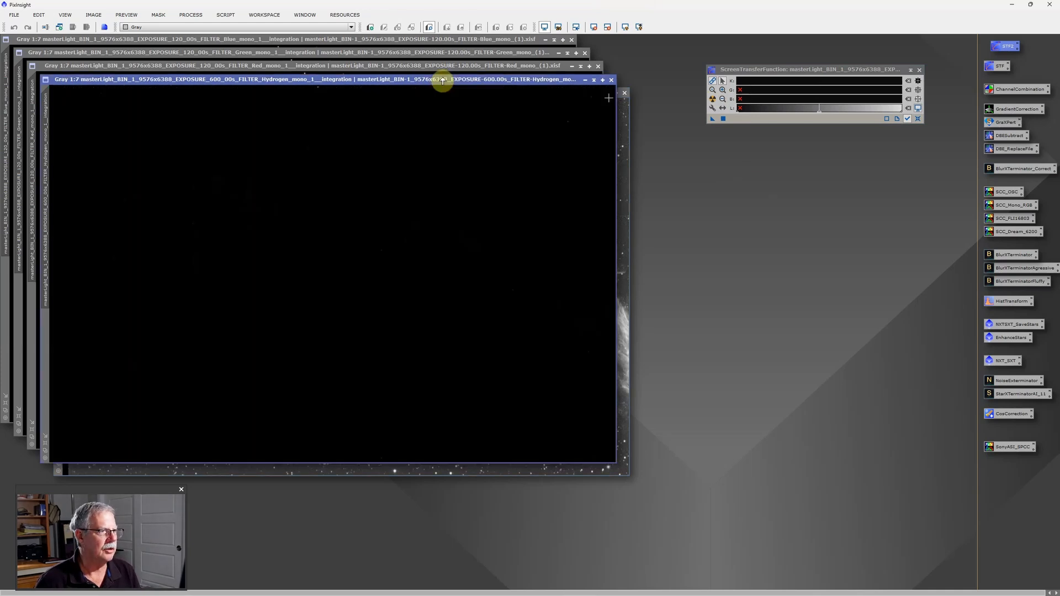
{"action": "left_click", "coordinate": [714, 99]}
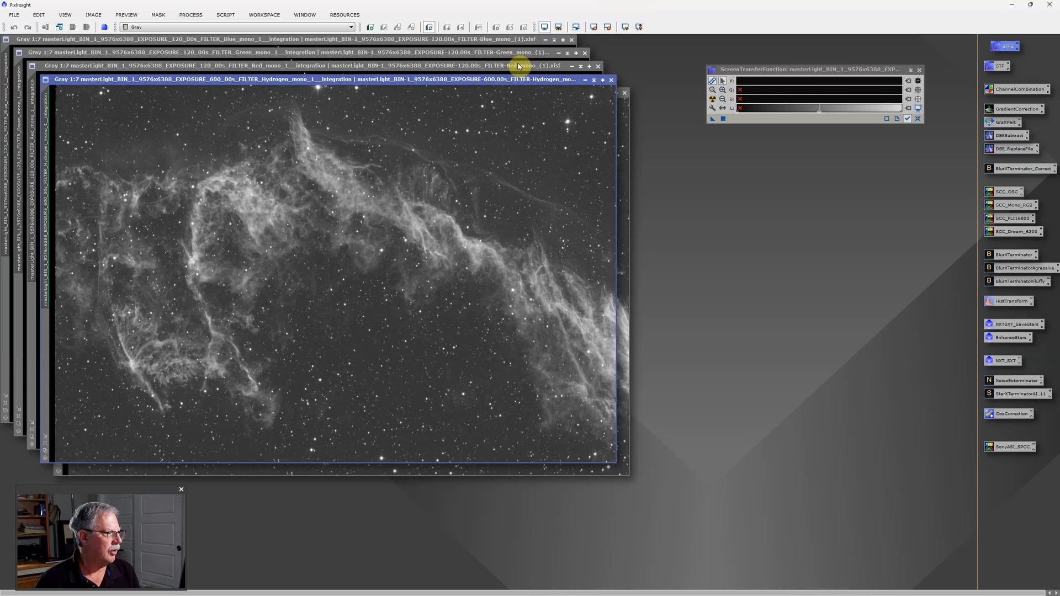
Auto-stretch the display of the 120 s Red, Green and Blue master images with ScreenTransferFunction.
{"action": "left_click", "coordinate": [519, 66]}
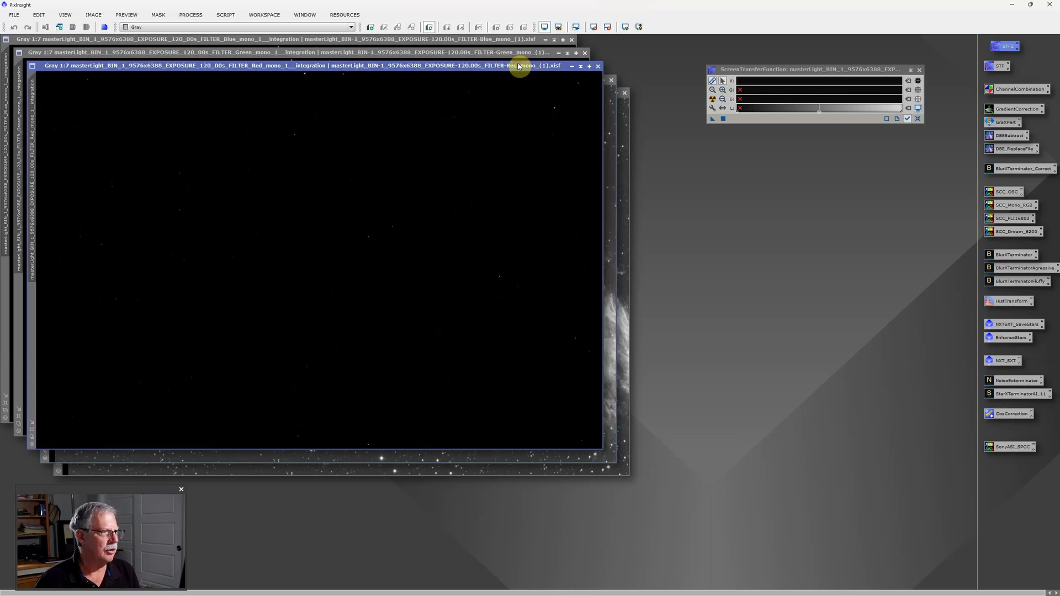
{"action": "left_click", "coordinate": [713, 99]}
{"action": "left_click", "coordinate": [485, 53]}
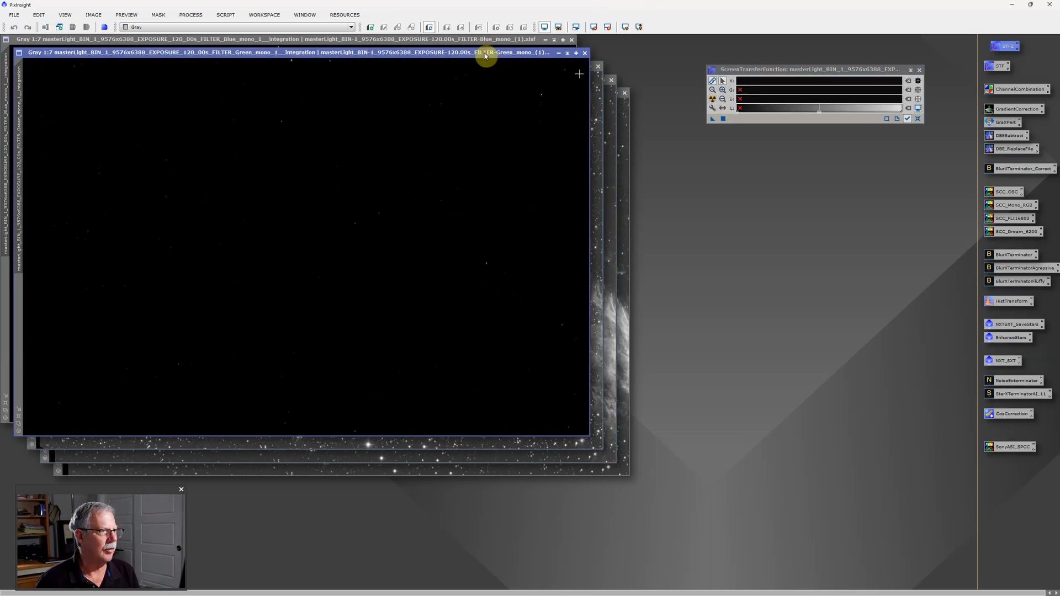
{"action": "key", "text": "ctrl+a"}
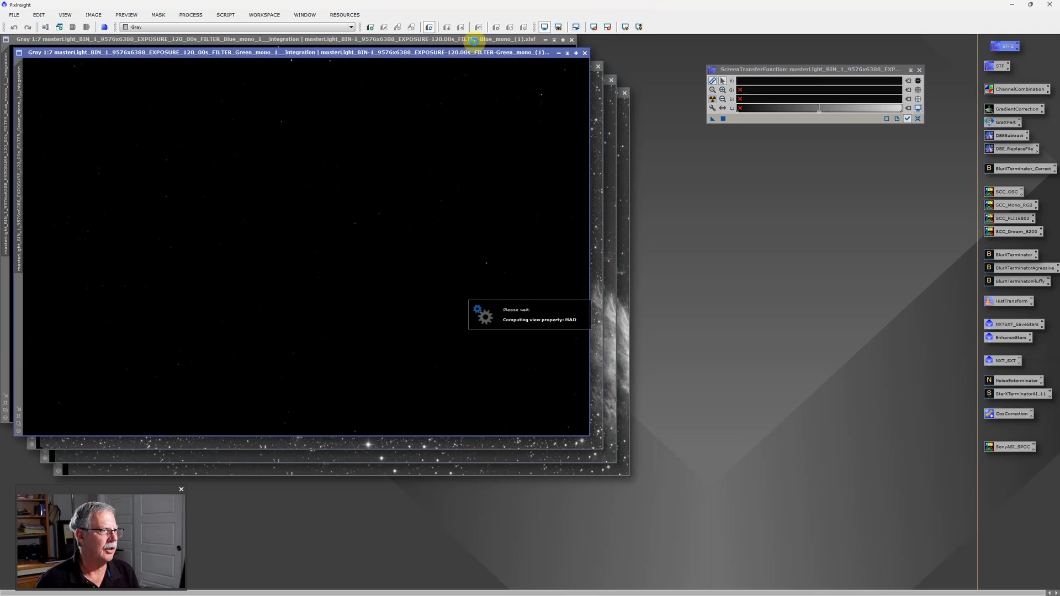
{"action": "left_click", "coordinate": [476, 41]}
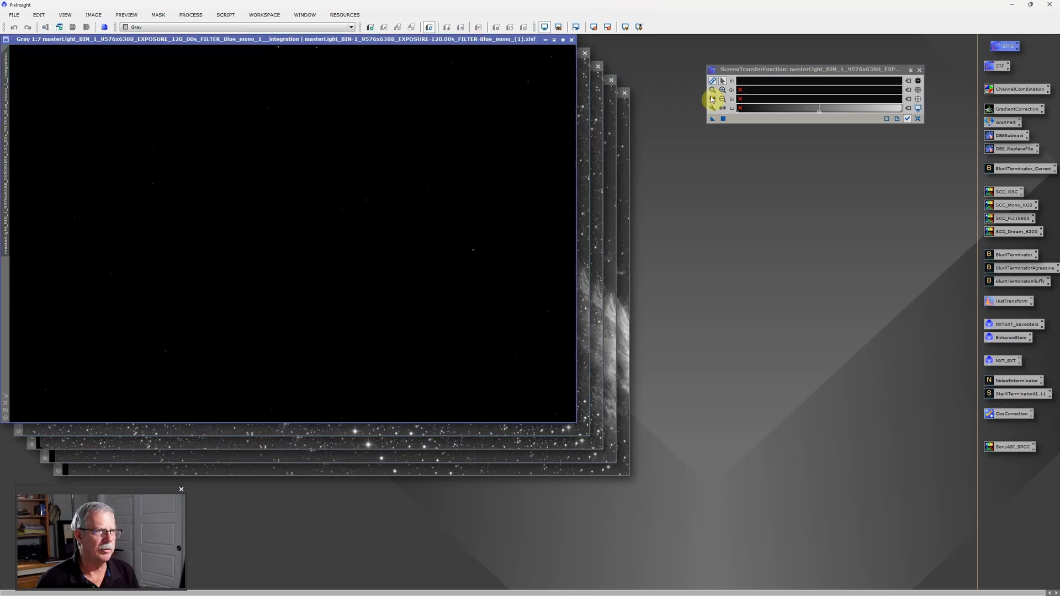
{"action": "left_click", "coordinate": [712, 100]}
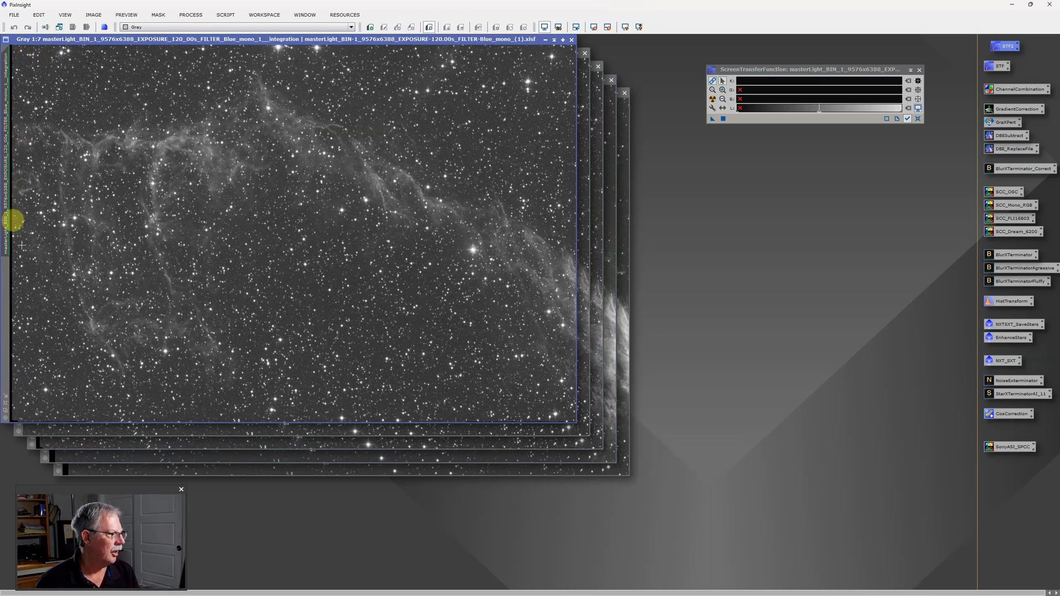
Start DynamicCrop on the Oxygen master and draw a crop region about 9401 × 6293 px that excludes the dark borders.
{"action": "left_click", "coordinate": [602, 472]}
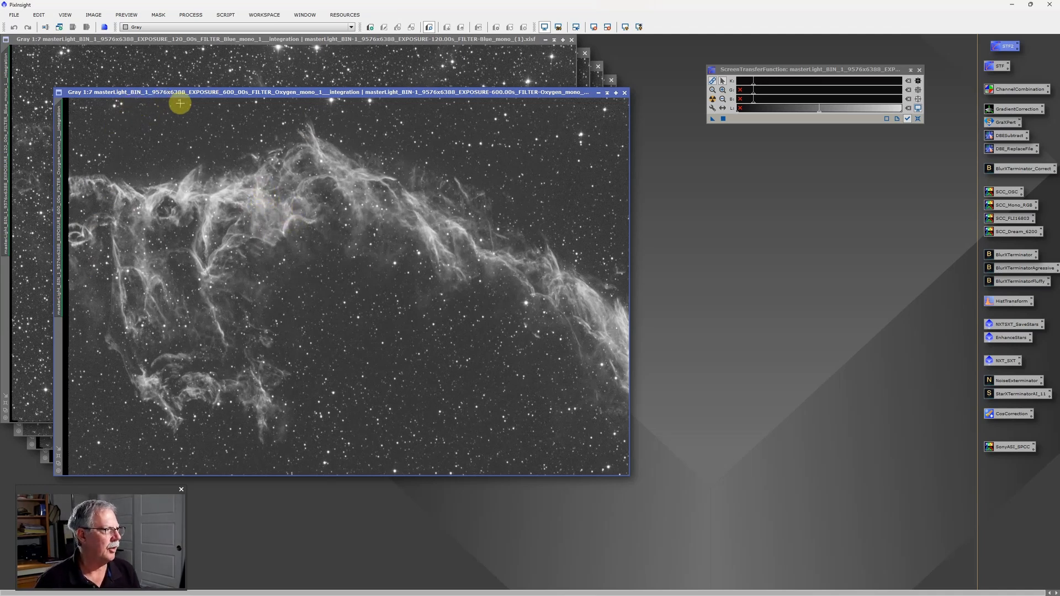
{"action": "left_click", "coordinate": [196, 18]}
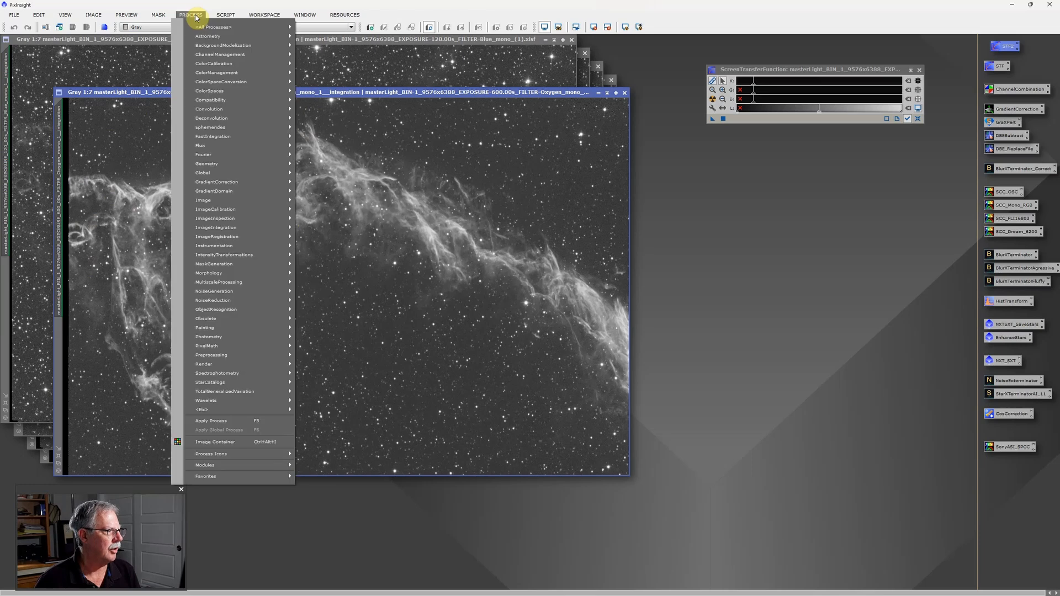
{"action": "mouse_move", "coordinate": [200, 26]}
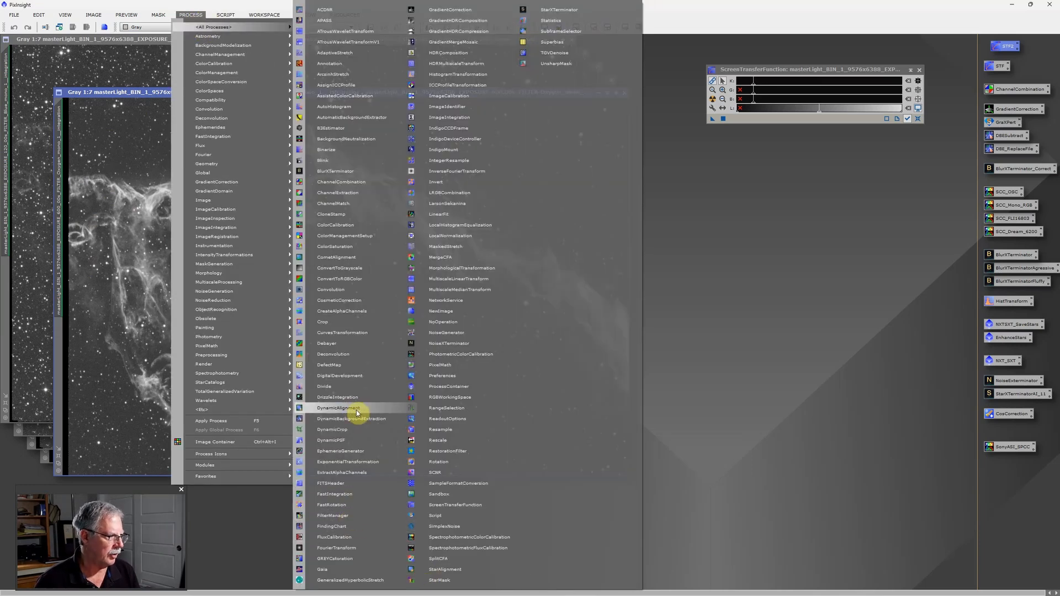
{"action": "left_click", "coordinate": [355, 430]}
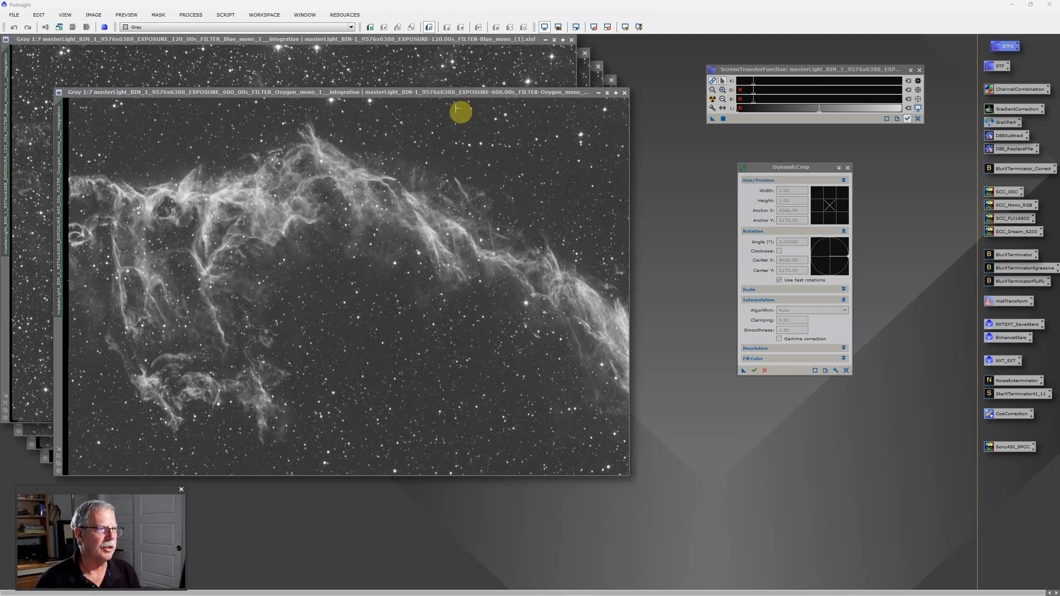
{"action": "left_click_drag", "start_coordinate": [442, 97], "coordinate": [486, 121]}
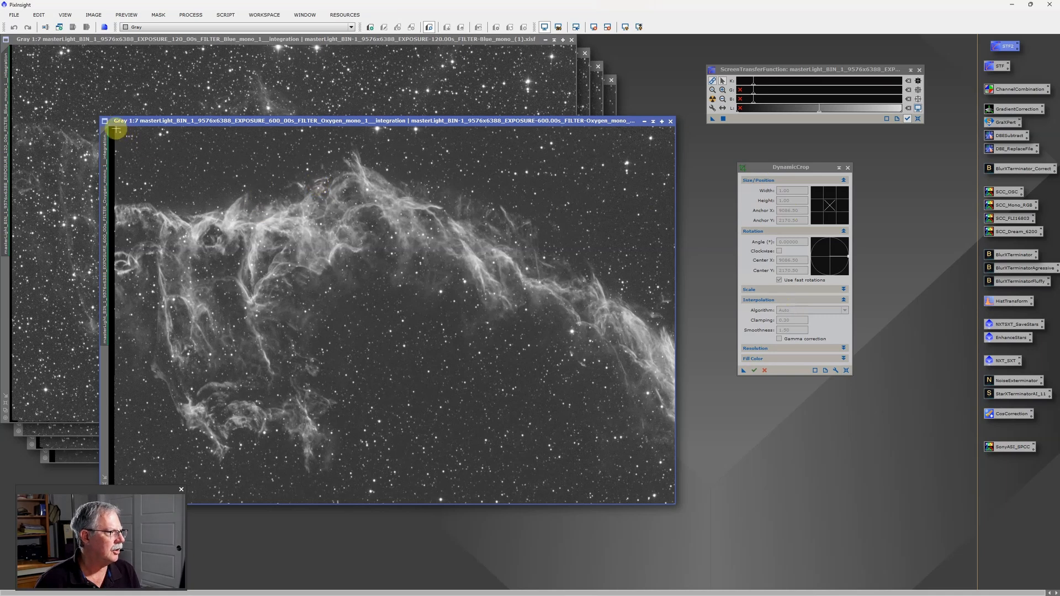
{"action": "left_click_drag", "start_coordinate": [117, 129], "coordinate": [672, 500]}
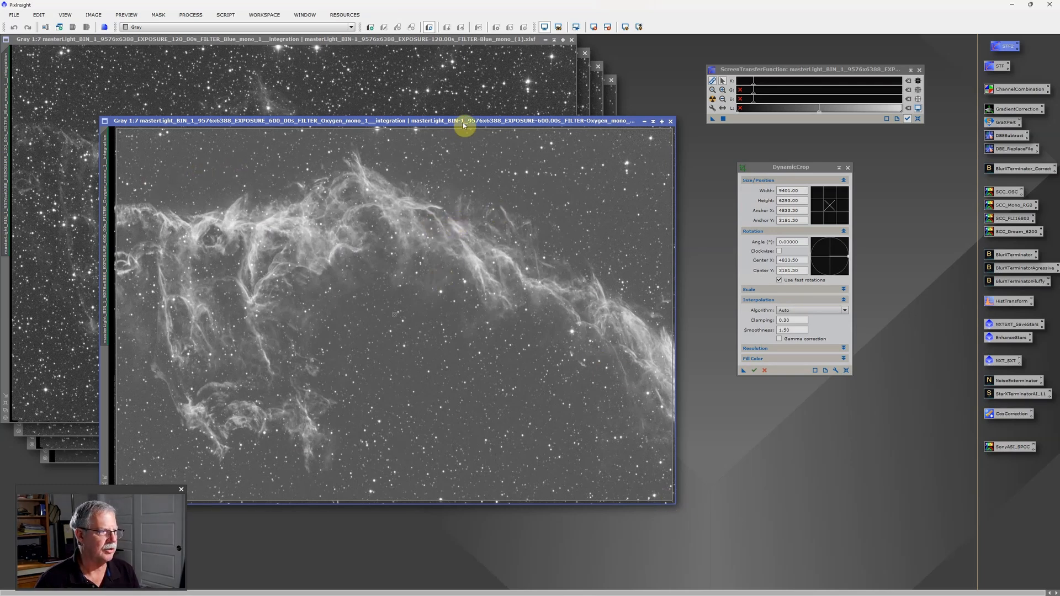
{"action": "left_click_drag", "start_coordinate": [464, 124], "coordinate": [464, 153]}
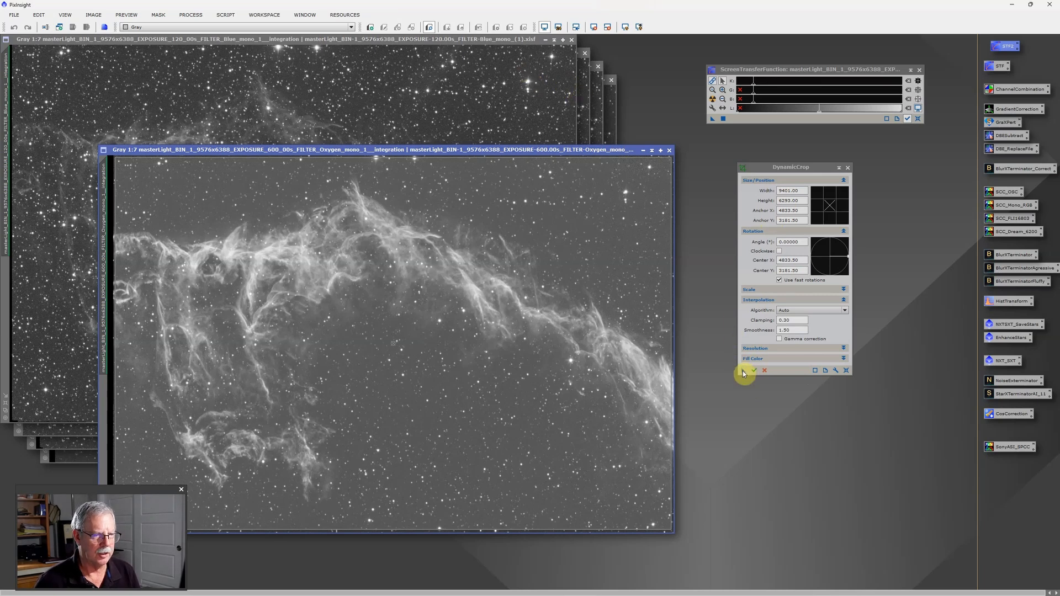
Apply the same DynamicCrop instance to the Blue, Green and Red masters, accepting deletion of each astrometric solution.
{"action": "left_click_drag", "start_coordinate": [743, 371], "coordinate": [464, 106]}
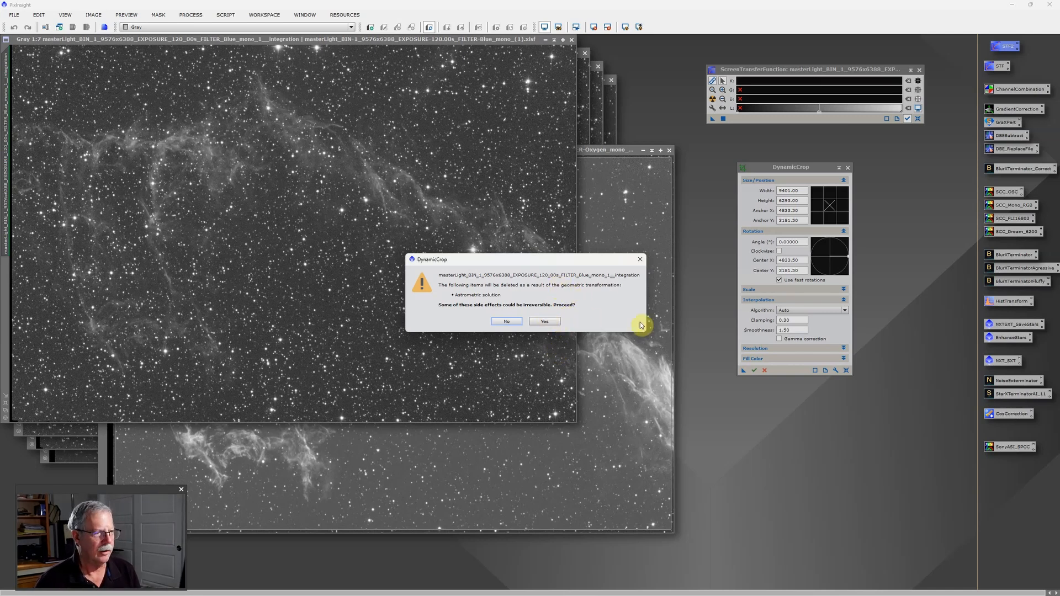
{"action": "left_click", "coordinate": [546, 321]}
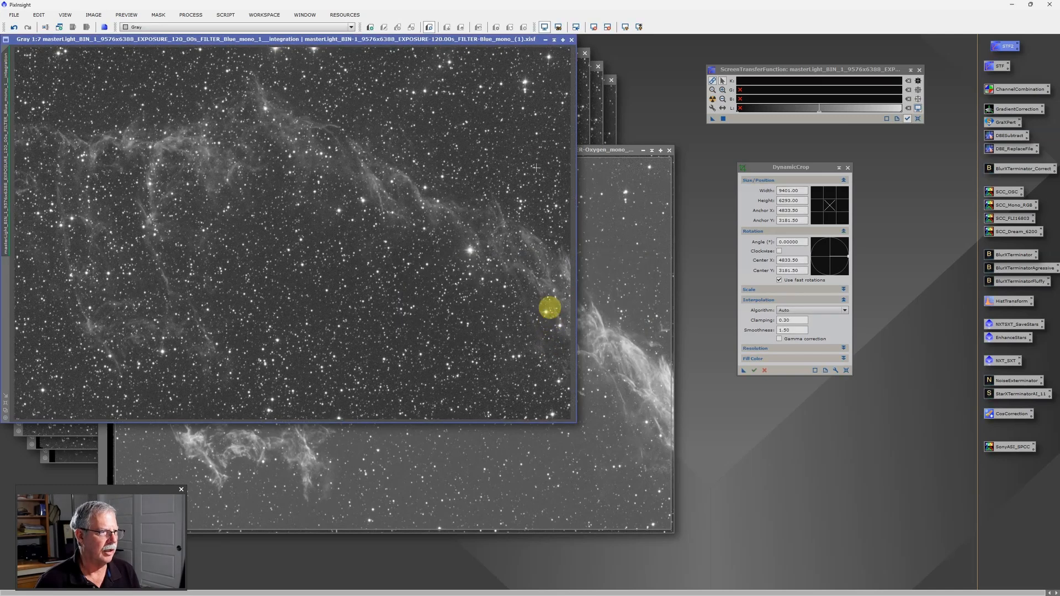
{"action": "left_click", "coordinate": [743, 371]}
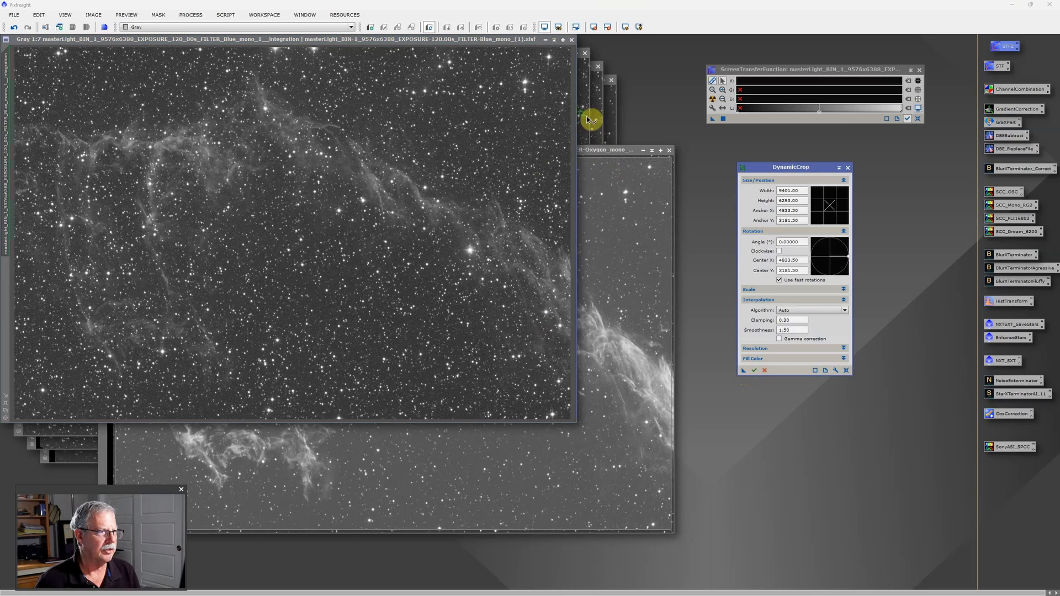
{"action": "left_click_drag", "start_coordinate": [587, 116], "coordinate": [584, 108]}
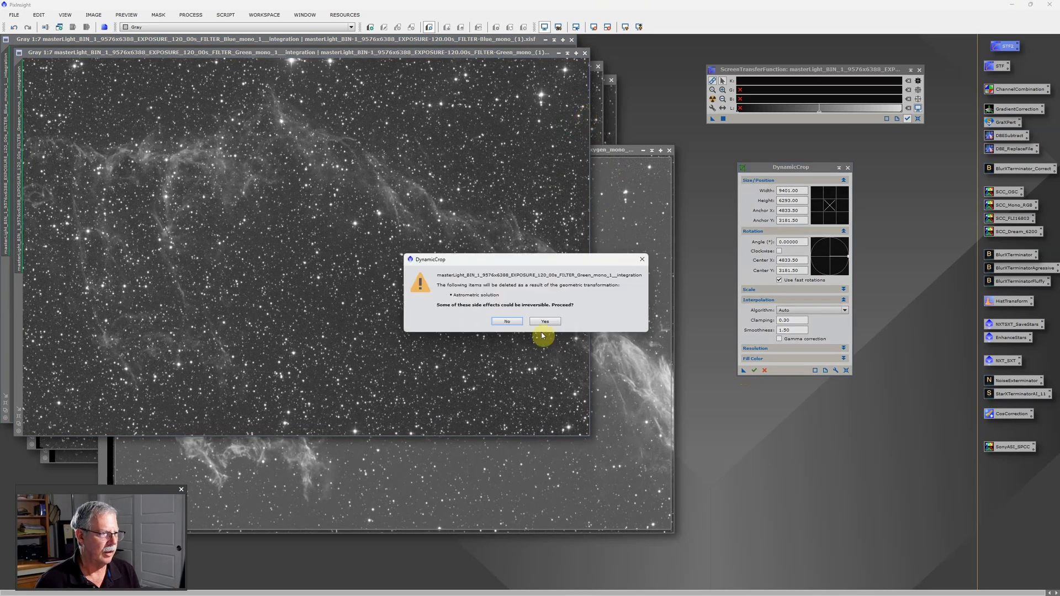
{"action": "left_click", "coordinate": [545, 322]}
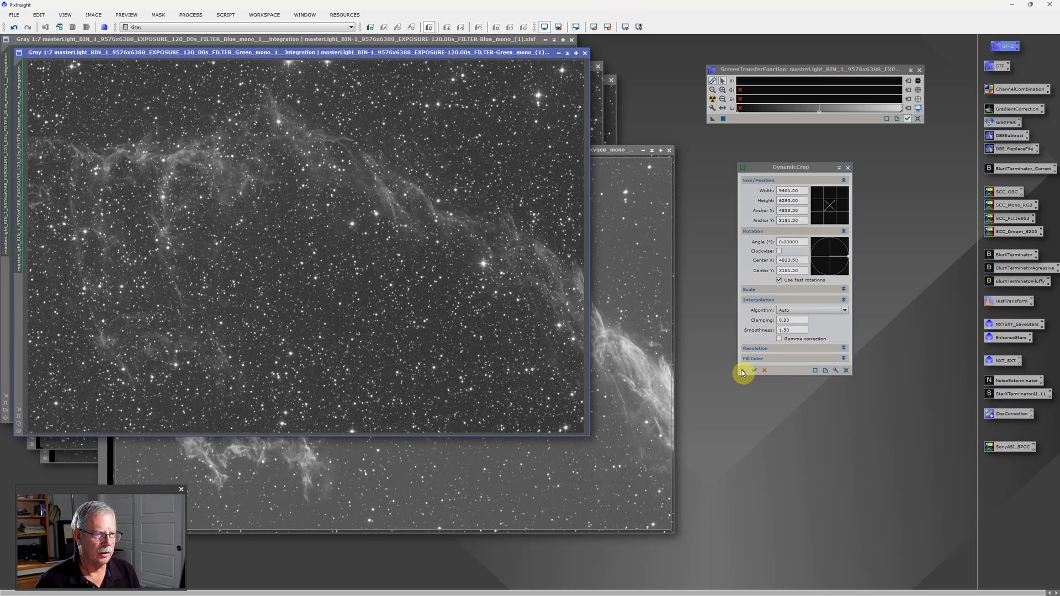
{"action": "left_click", "coordinate": [745, 370]}
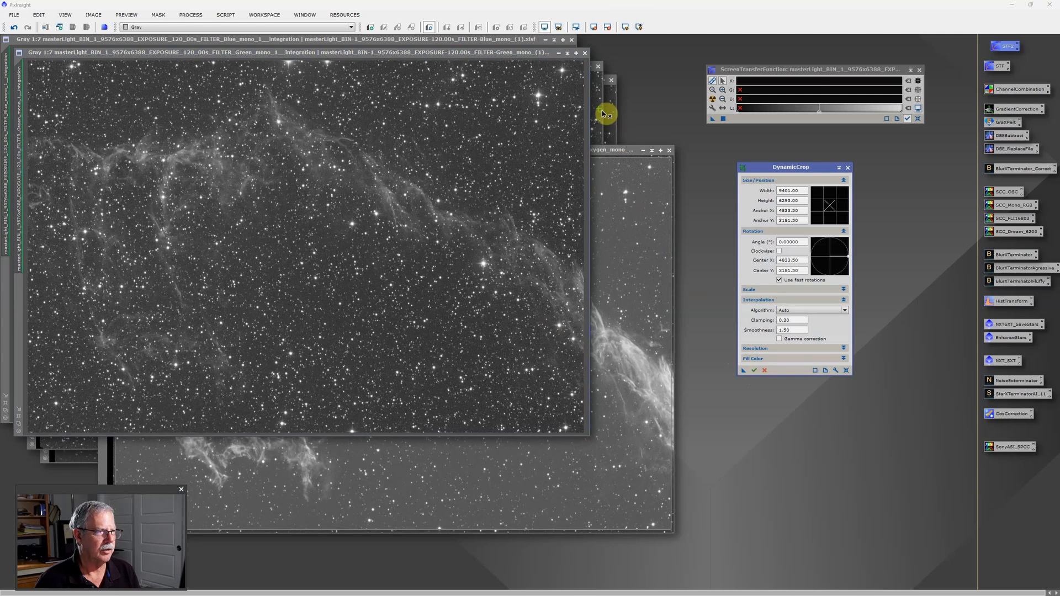
{"action": "left_click_drag", "start_coordinate": [598, 119], "coordinate": [599, 116]}
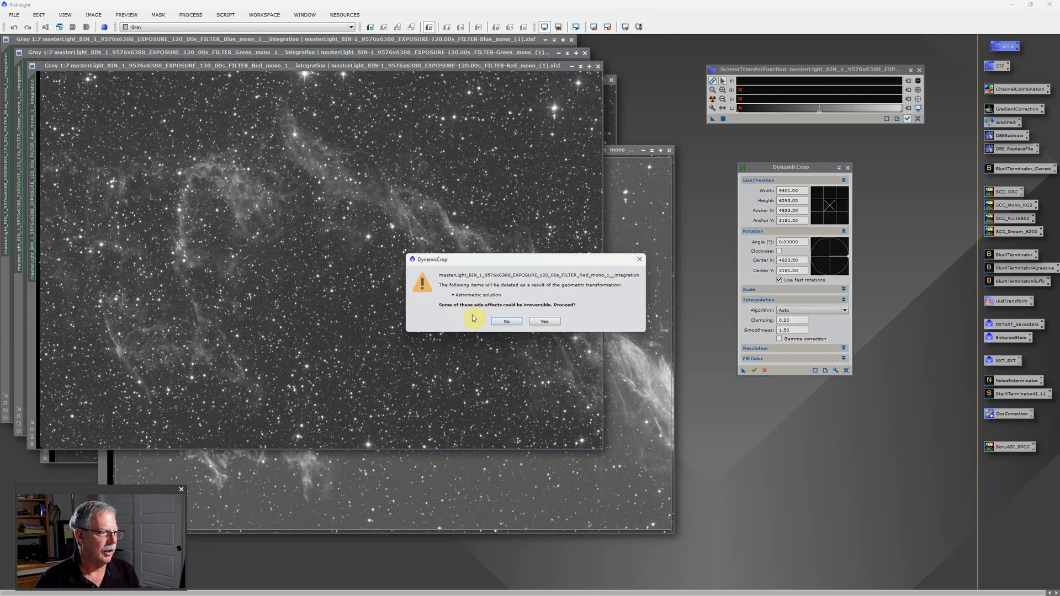
{"action": "left_click", "coordinate": [543, 322]}
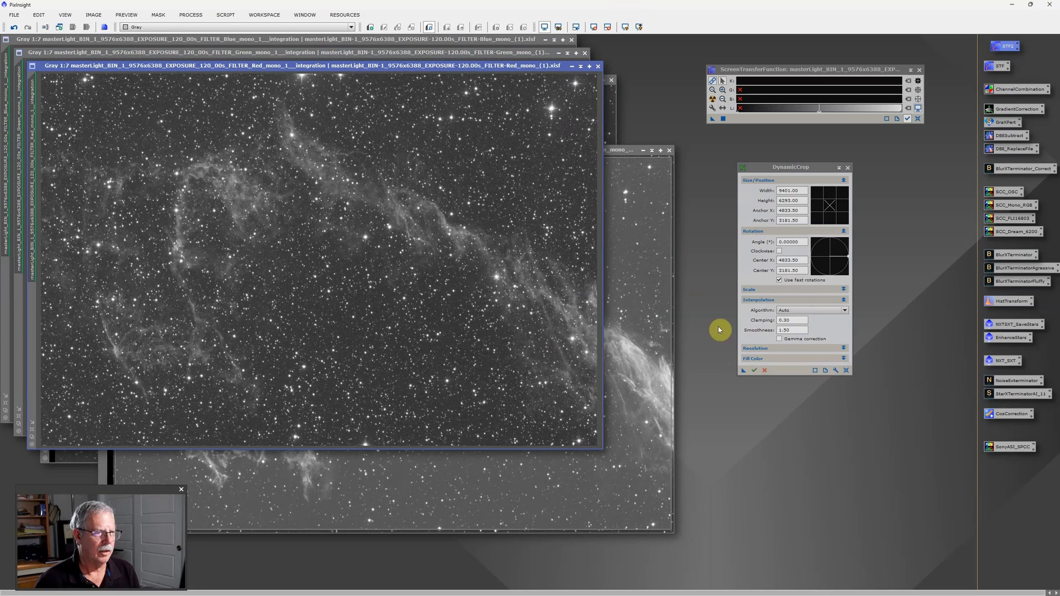
Apply the crop to the Hydrogen master, execute it on the Oxygen master, and close DynamicCrop.
{"action": "left_click_drag", "start_coordinate": [744, 371], "coordinate": [613, 130]}
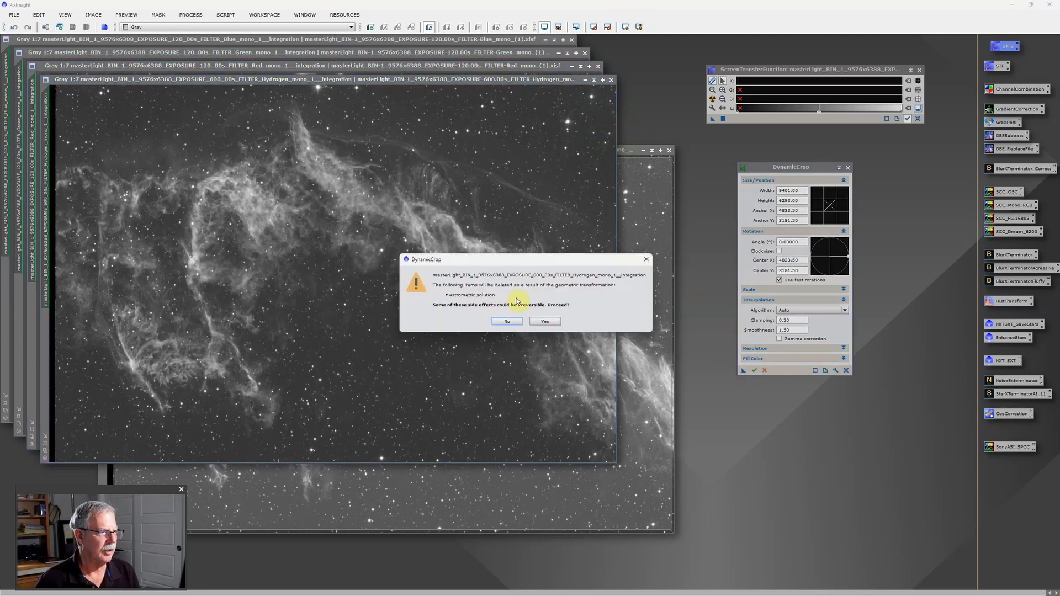
{"action": "left_click", "coordinate": [544, 321]}
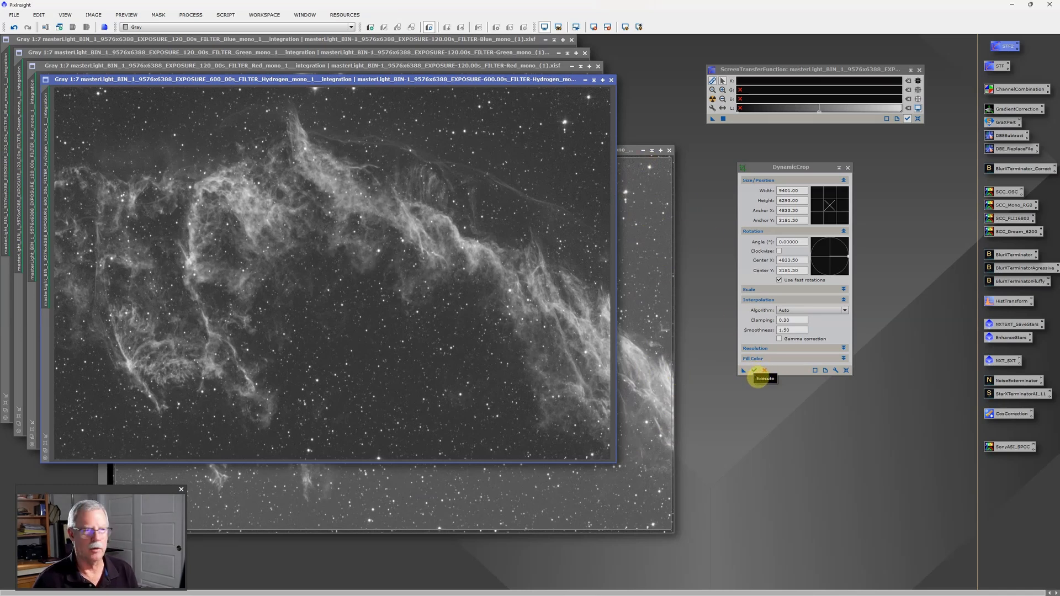
{"action": "left_click", "coordinate": [754, 369]}
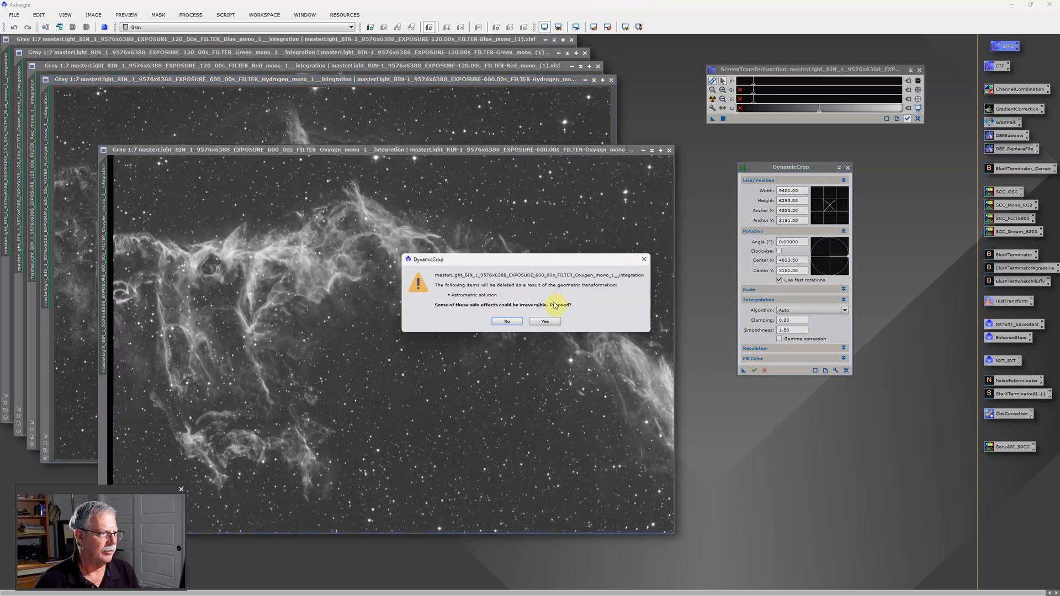
{"action": "left_click", "coordinate": [545, 322]}
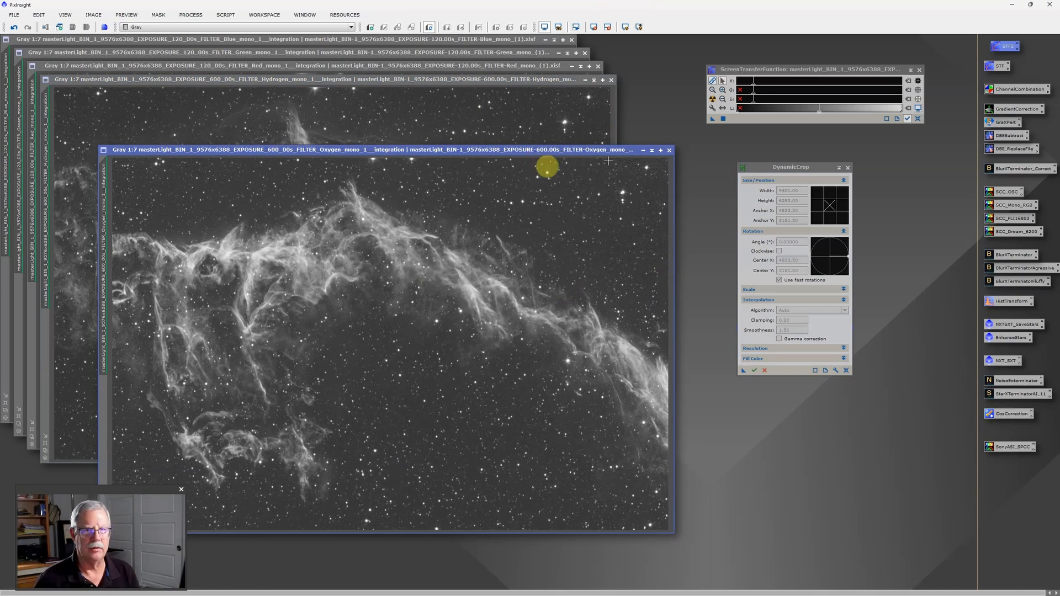
{"action": "left_click", "coordinate": [849, 168]}
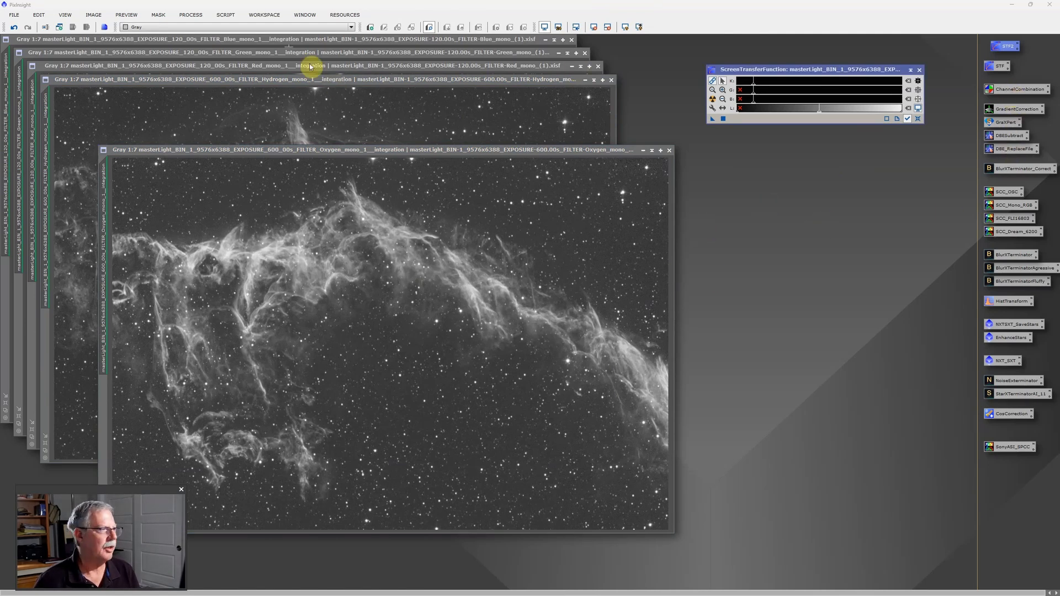
Open the ChannelCombination process and reset it so all RGB source images are set to <Auto>.
{"action": "left_click", "coordinate": [198, 17]}
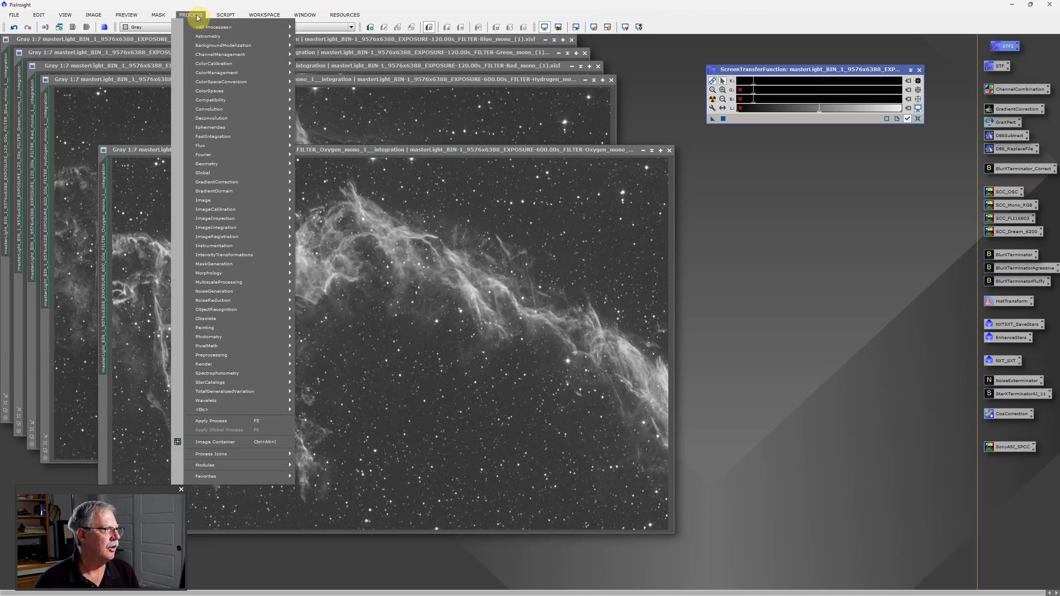
{"action": "mouse_move", "coordinate": [220, 28]}
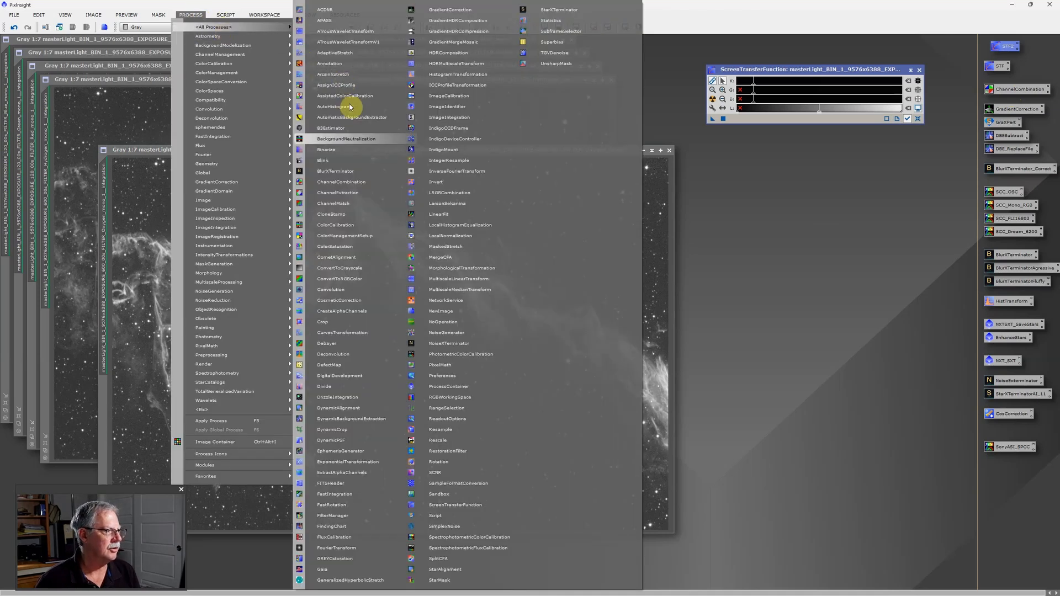
{"action": "left_click", "coordinate": [356, 183]}
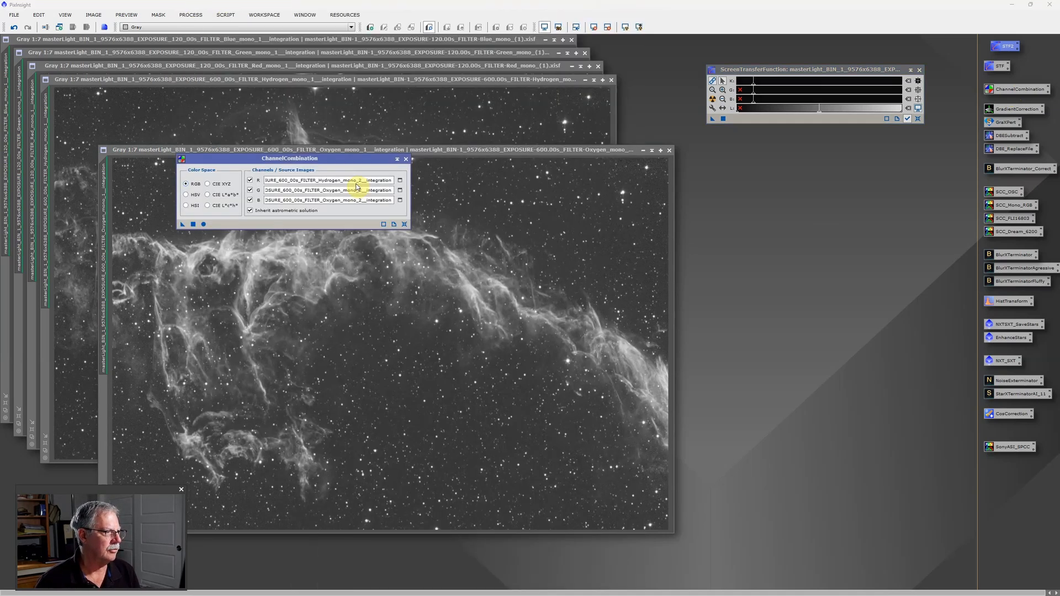
{"action": "left_click", "coordinate": [405, 224]}
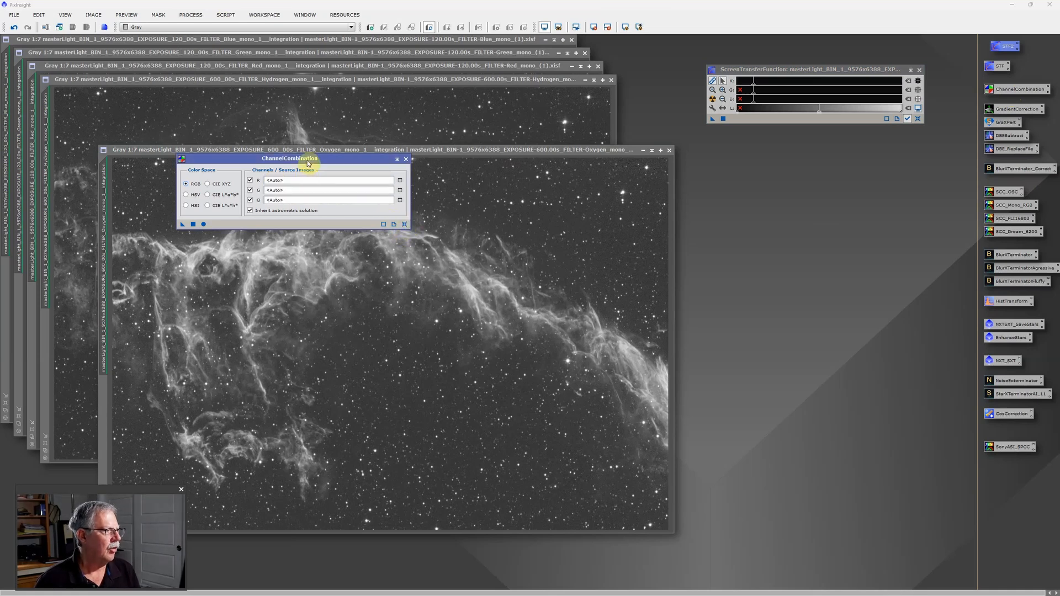
{"action": "left_click_drag", "start_coordinate": [308, 161], "coordinate": [366, 193]}
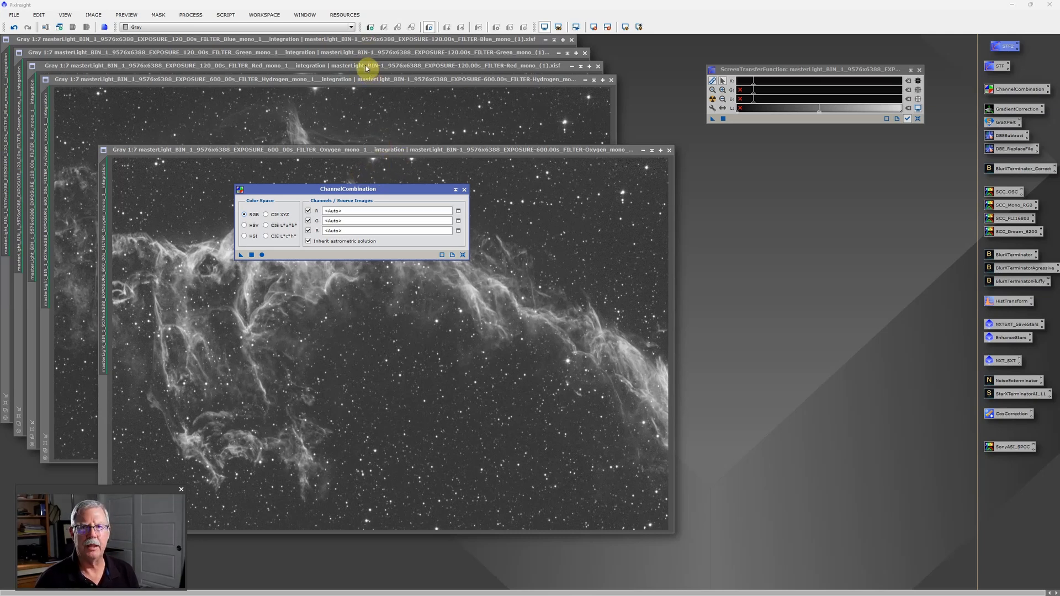
Set the ChannelCombination sources to the Red master for R, the Green master for G and the Blue master for B.
{"action": "left_click", "coordinate": [459, 212]}
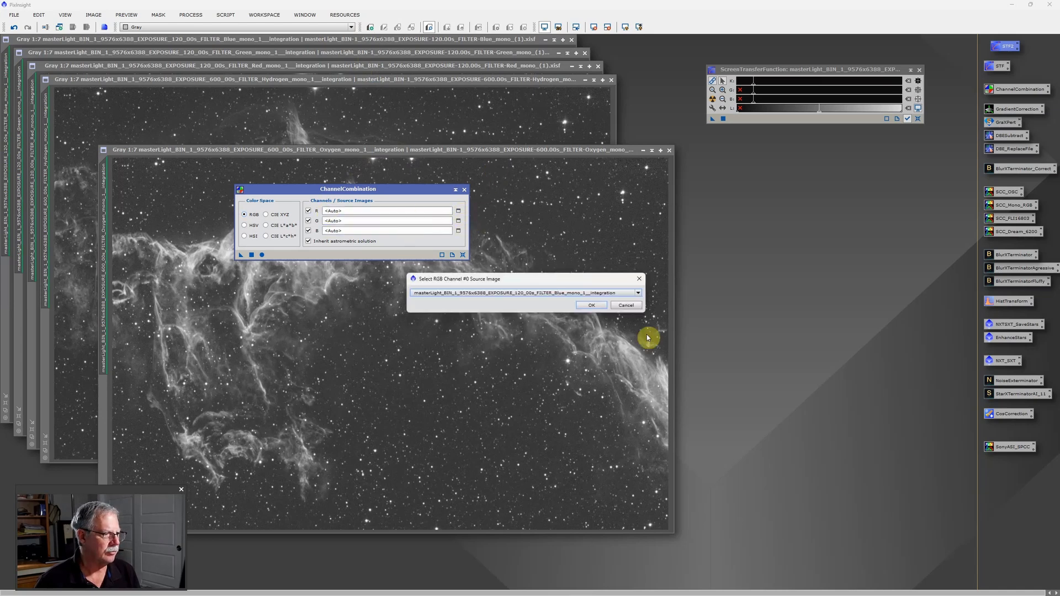
{"action": "left_click", "coordinate": [639, 294]}
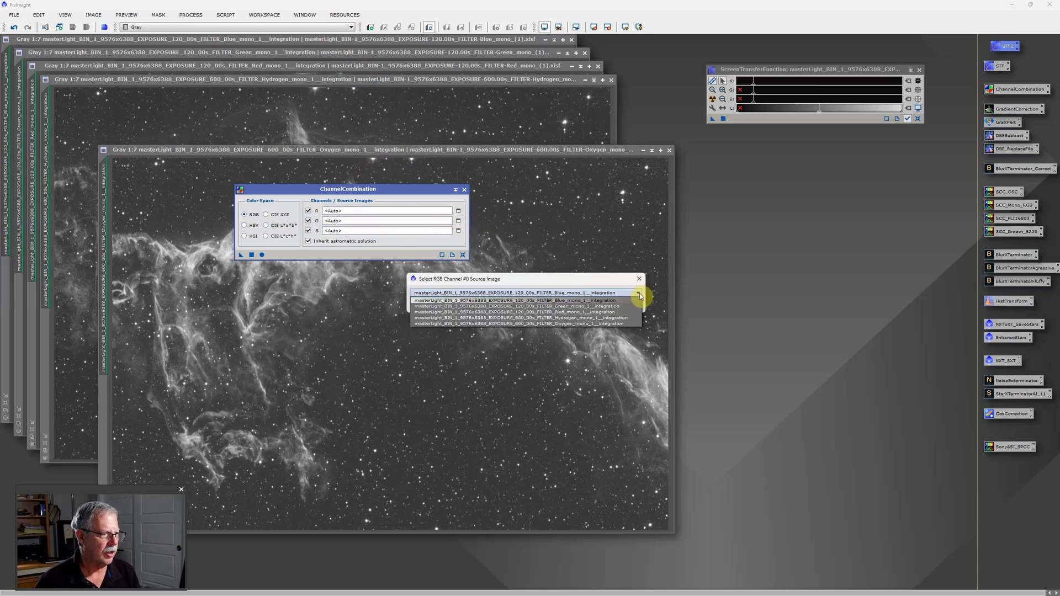
{"action": "left_click", "coordinate": [586, 312]}
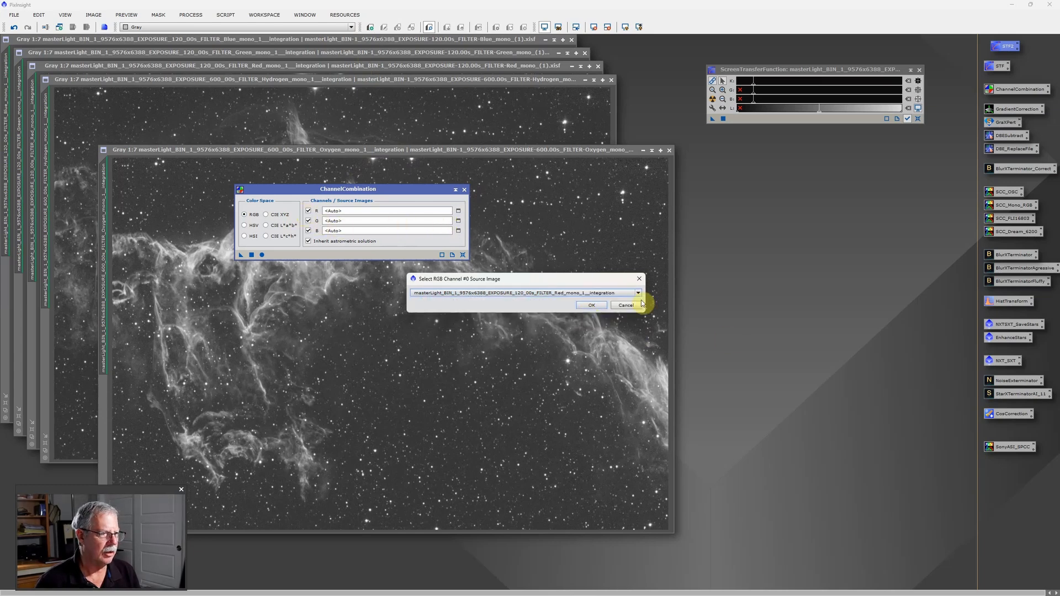
{"action": "left_click", "coordinate": [592, 305]}
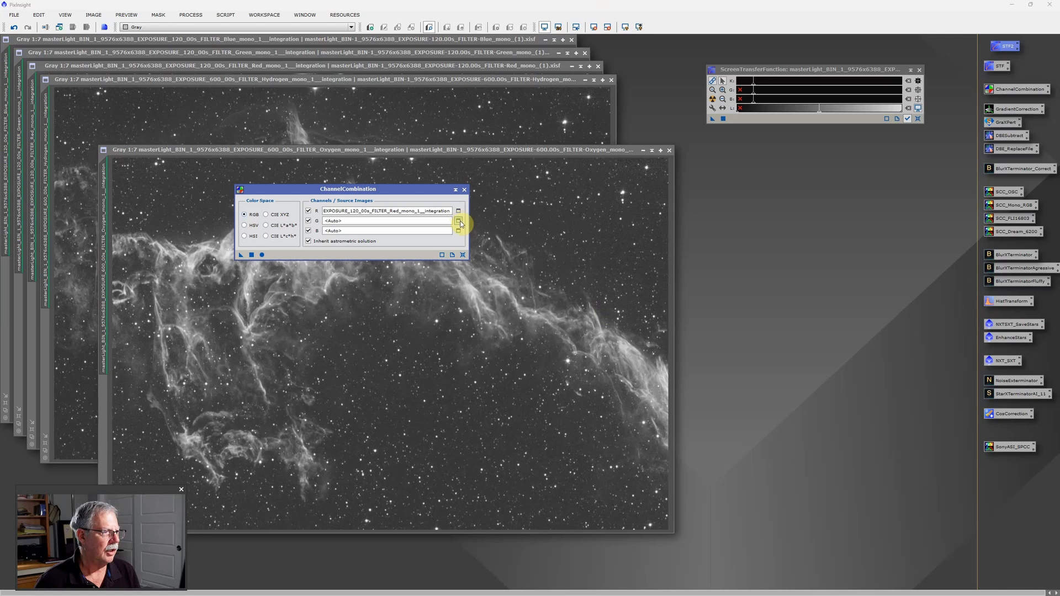
{"action": "left_click", "coordinate": [459, 221]}
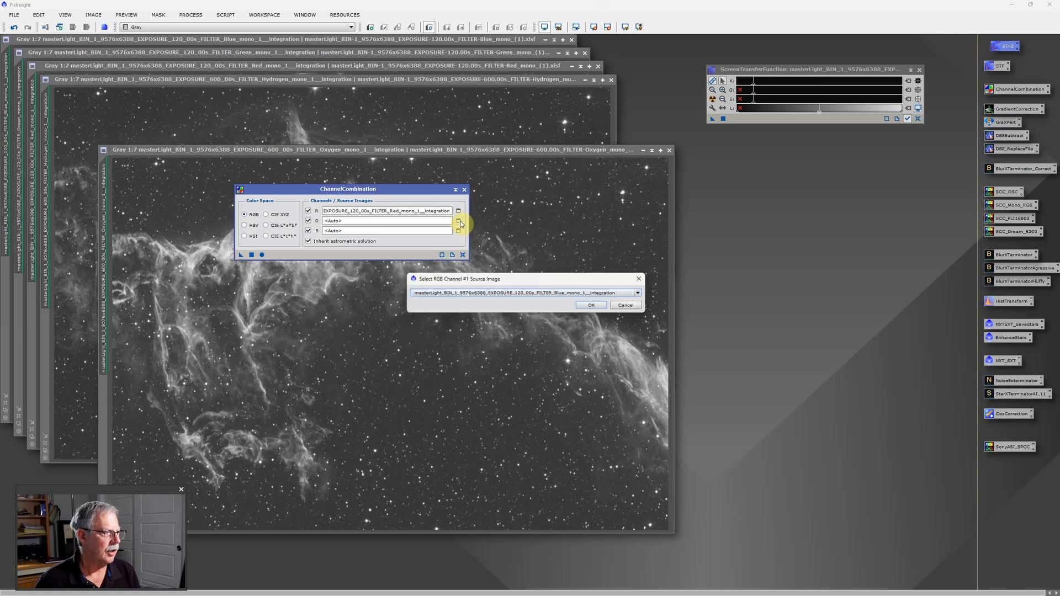
{"action": "left_click", "coordinate": [638, 292]}
{"action": "left_click", "coordinate": [585, 306]}
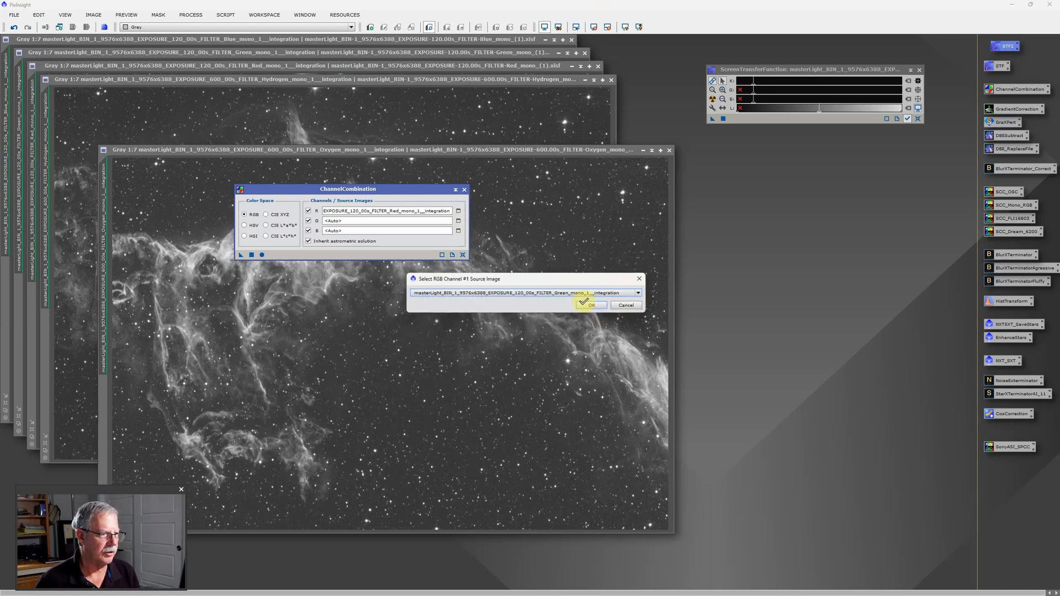
{"action": "left_click", "coordinate": [601, 303]}
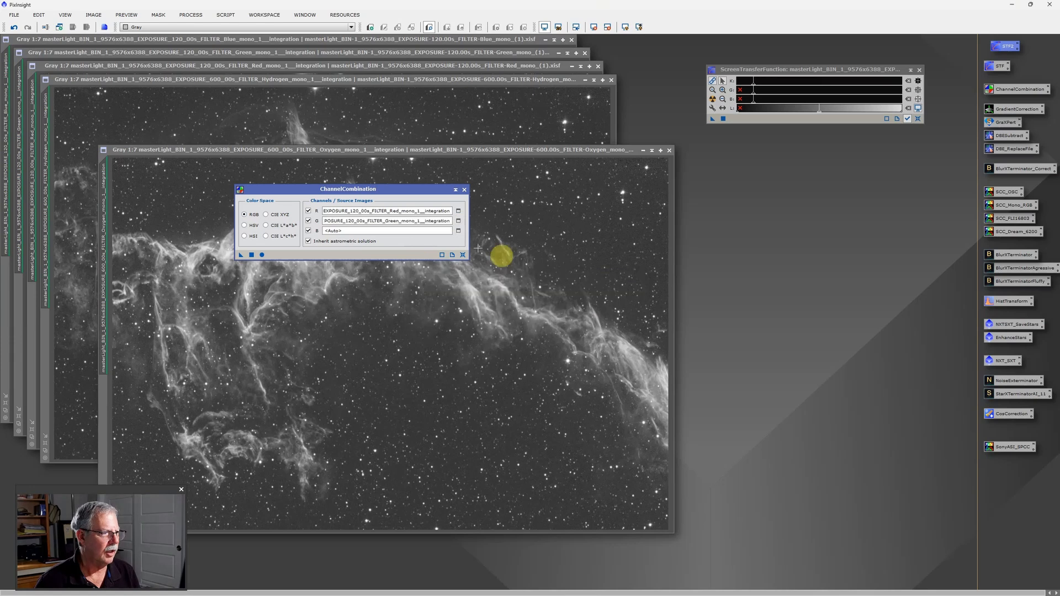
{"action": "left_click", "coordinate": [461, 232]}
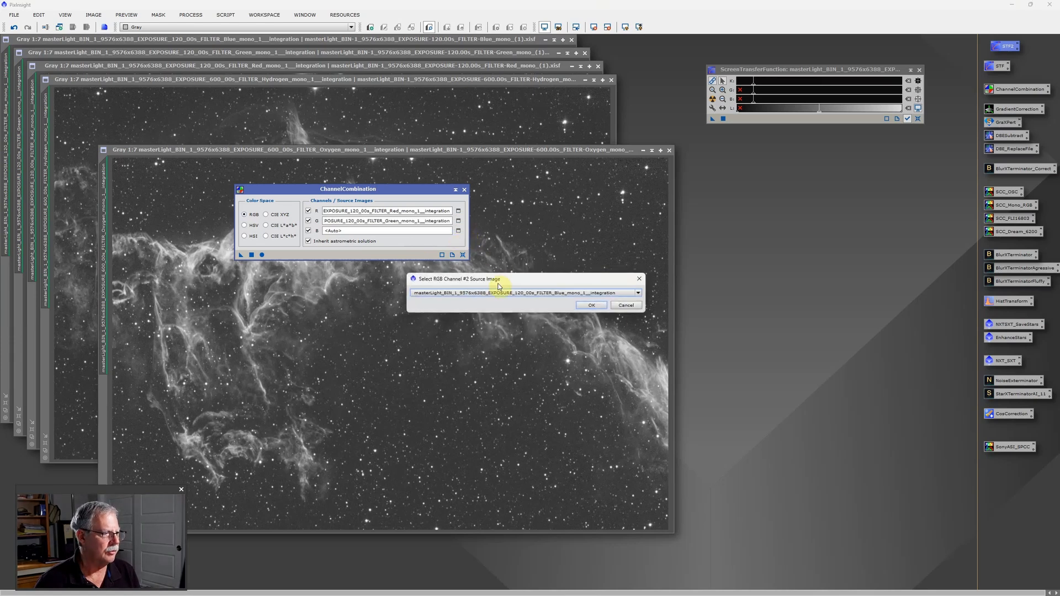
{"action": "left_click", "coordinate": [638, 293]}
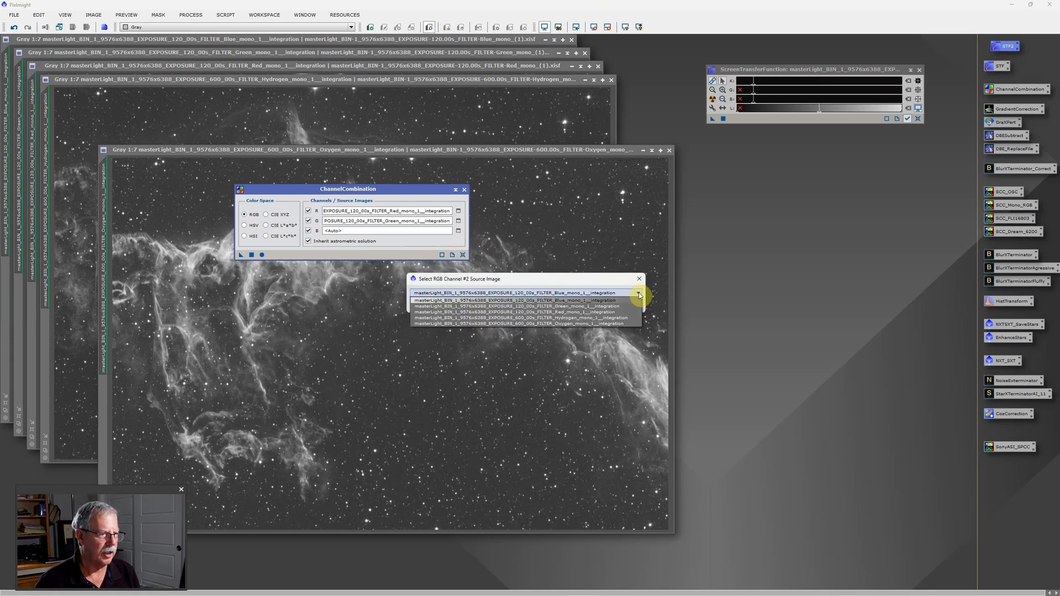
{"action": "left_click", "coordinate": [542, 302]}
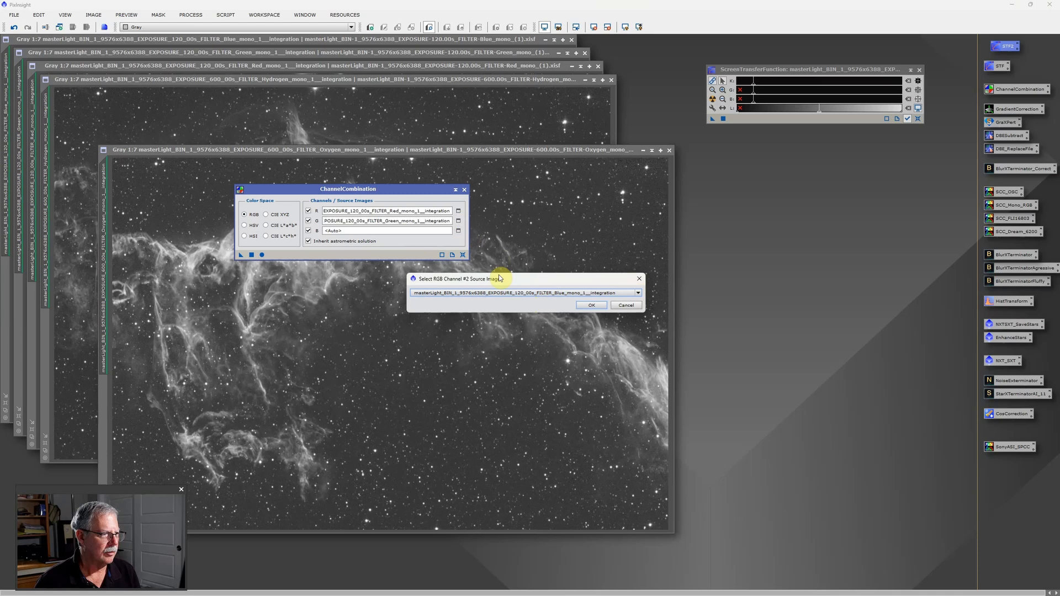
{"action": "left_click", "coordinate": [588, 305]}
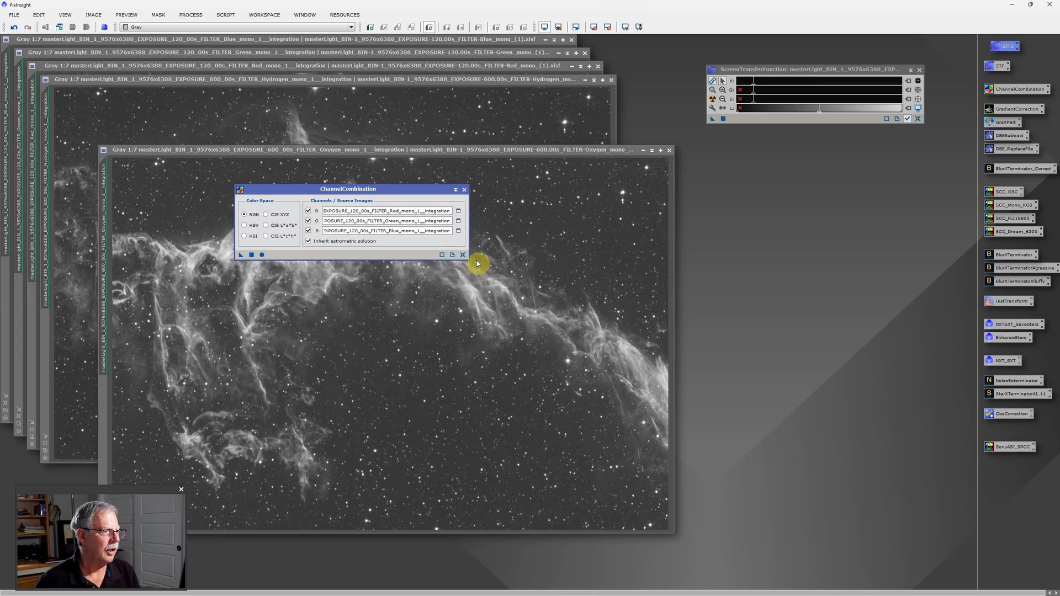
Combine the channels into a new RGB image, close ChannelCombination and auto-stretch the new image's display.
{"action": "left_click", "coordinate": [262, 256]}
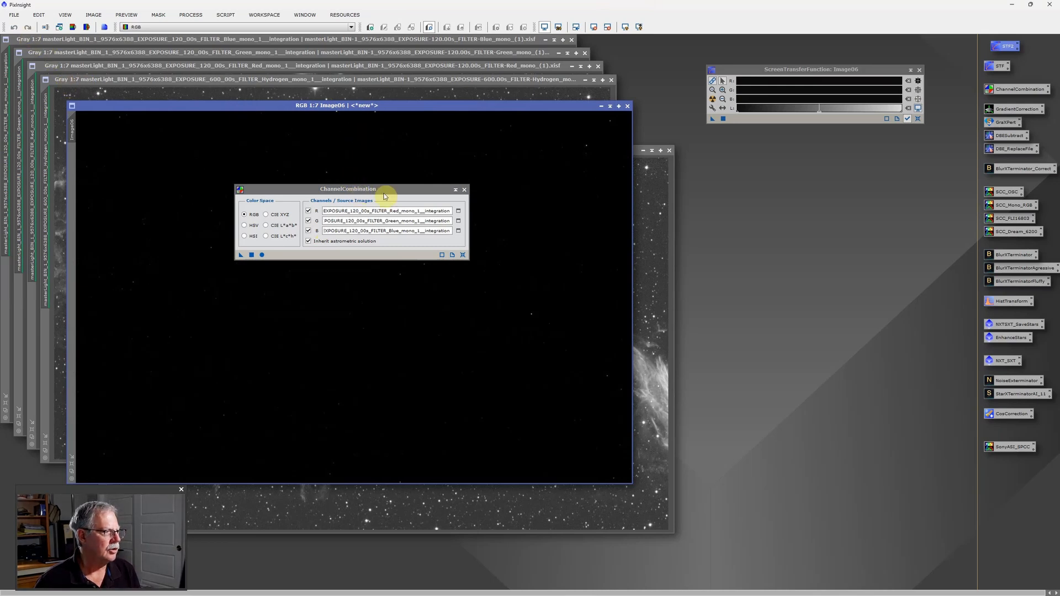
{"action": "left_click", "coordinate": [464, 191]}
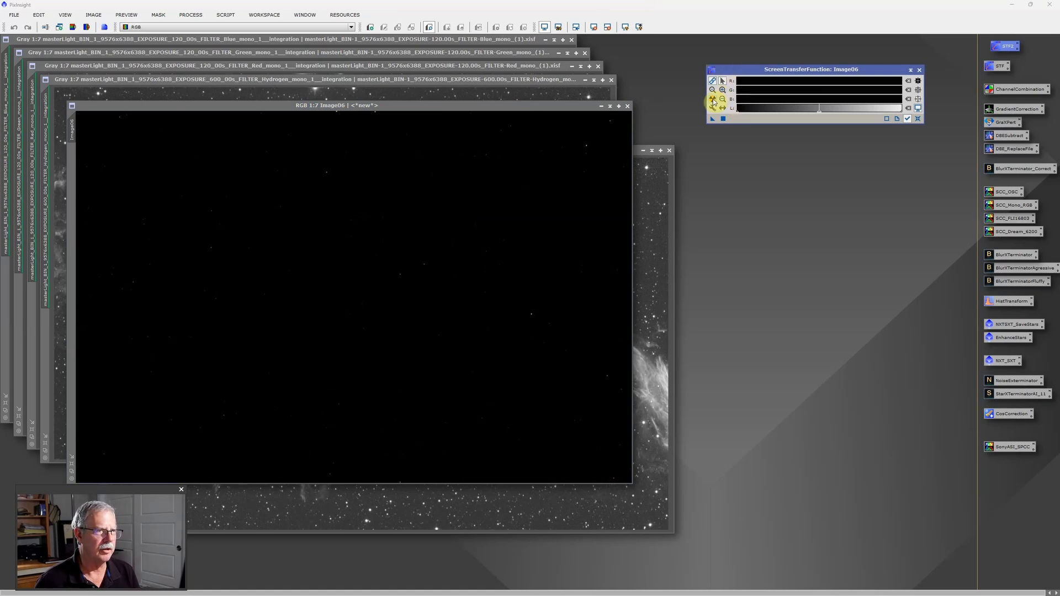
{"action": "left_click", "coordinate": [713, 100]}
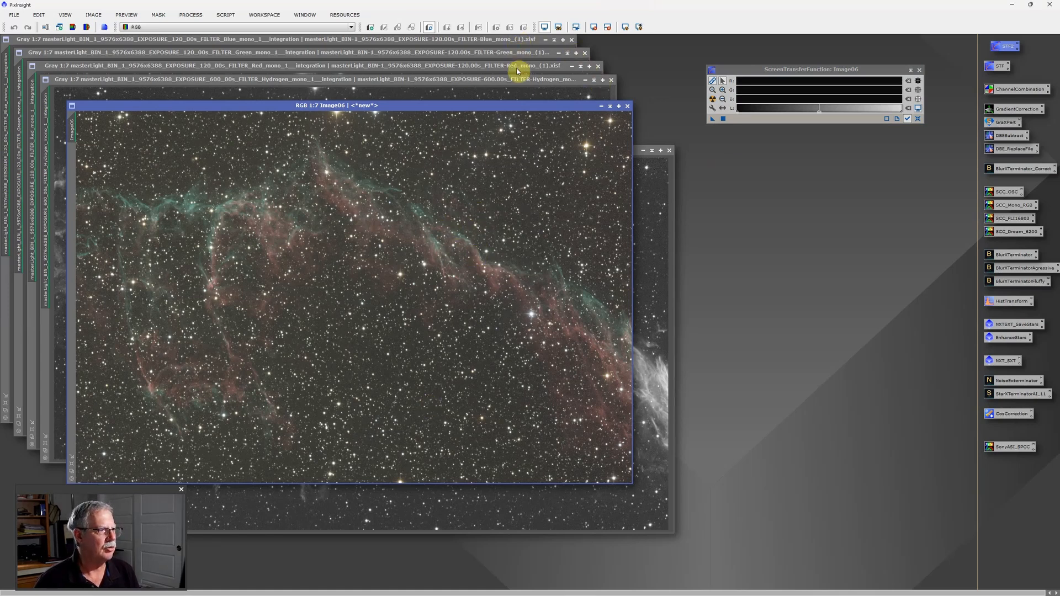
Close the Blue, Green and Red master images without saving their changes.
{"action": "left_click", "coordinate": [572, 41]}
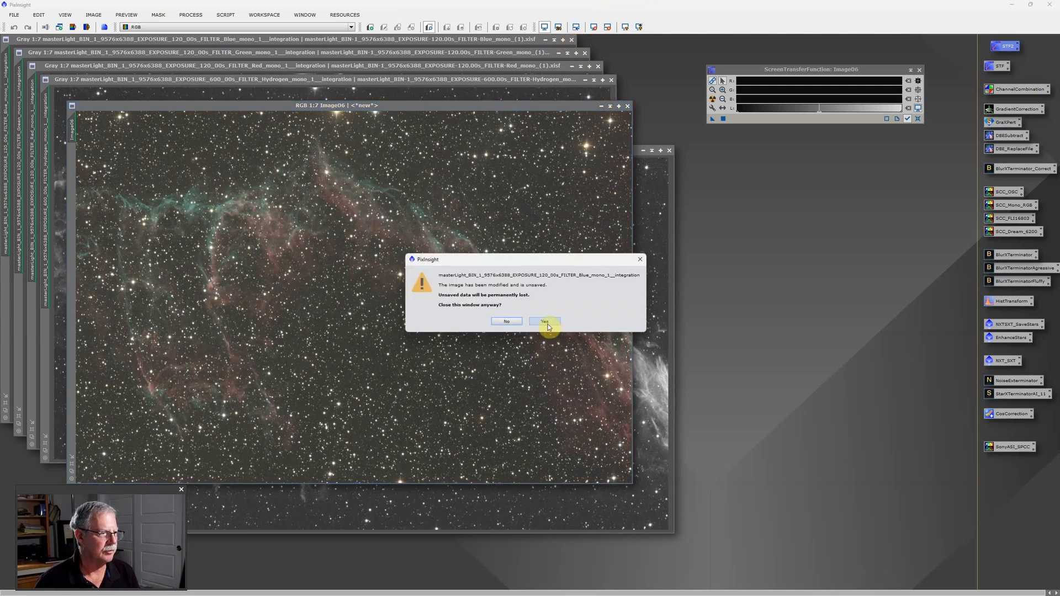
{"action": "left_click", "coordinate": [546, 322]}
{"action": "left_click", "coordinate": [585, 53]}
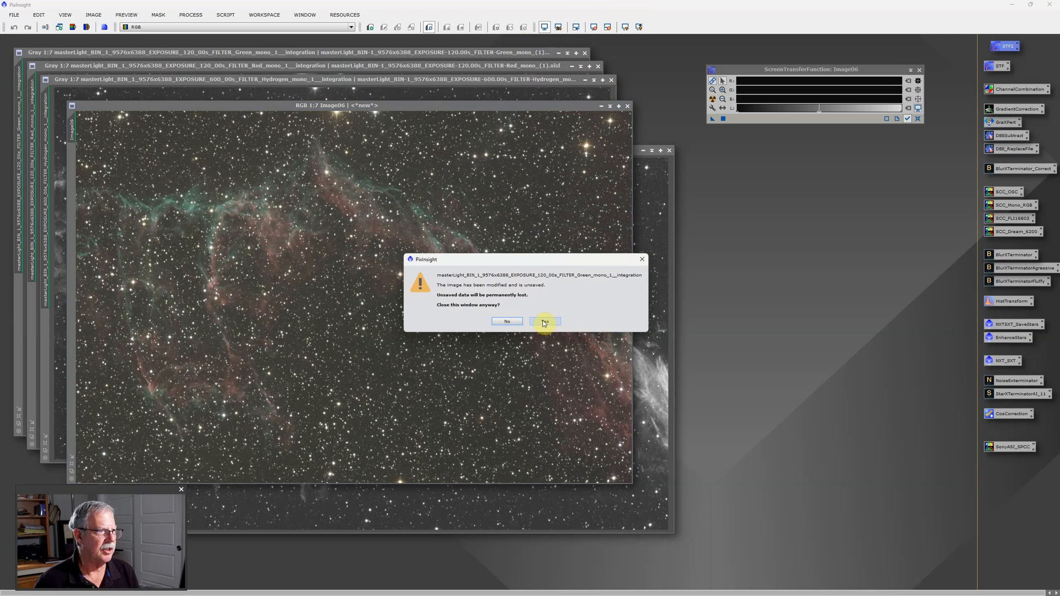
{"action": "left_click", "coordinate": [545, 322]}
{"action": "left_click", "coordinate": [598, 66]}
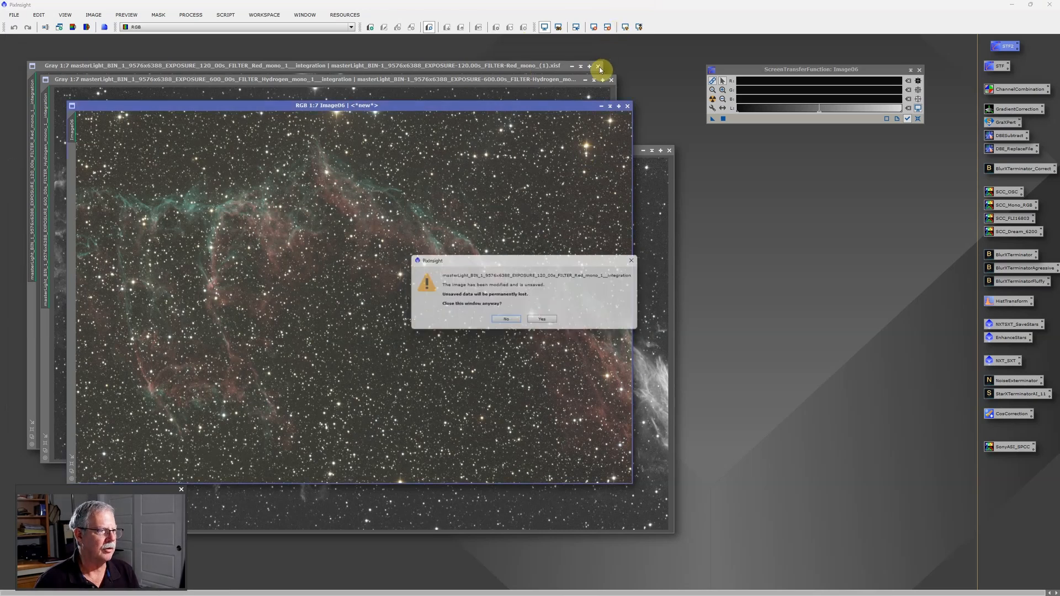
{"action": "left_click", "coordinate": [544, 322]}
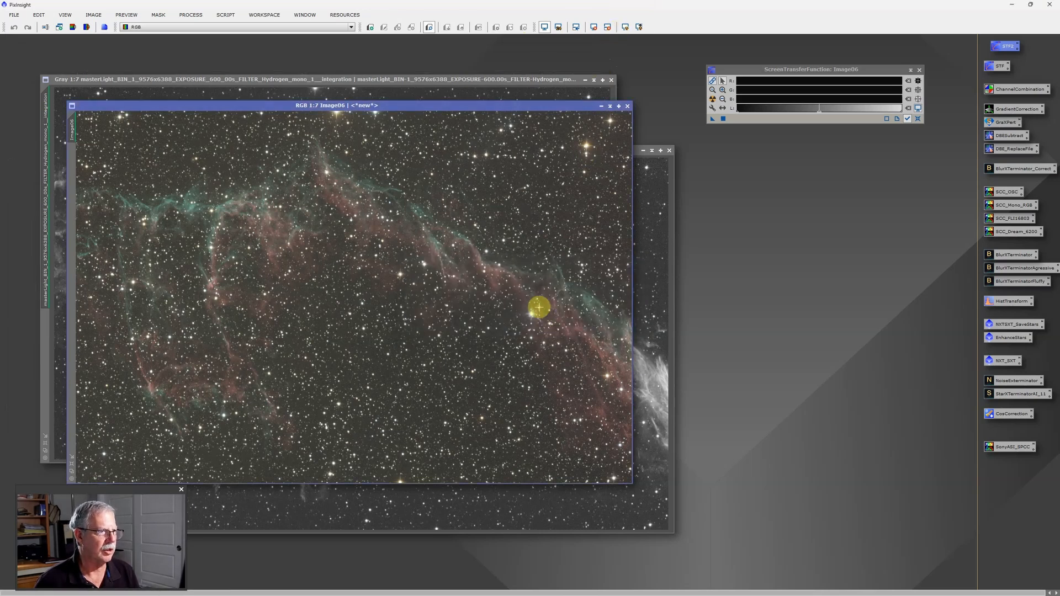
Tile the RGB, Oxygen and Hydrogen image windows and zoom each out to show its whole frame.
{"action": "left_click_drag", "start_coordinate": [447, 109], "coordinate": [644, 194]}
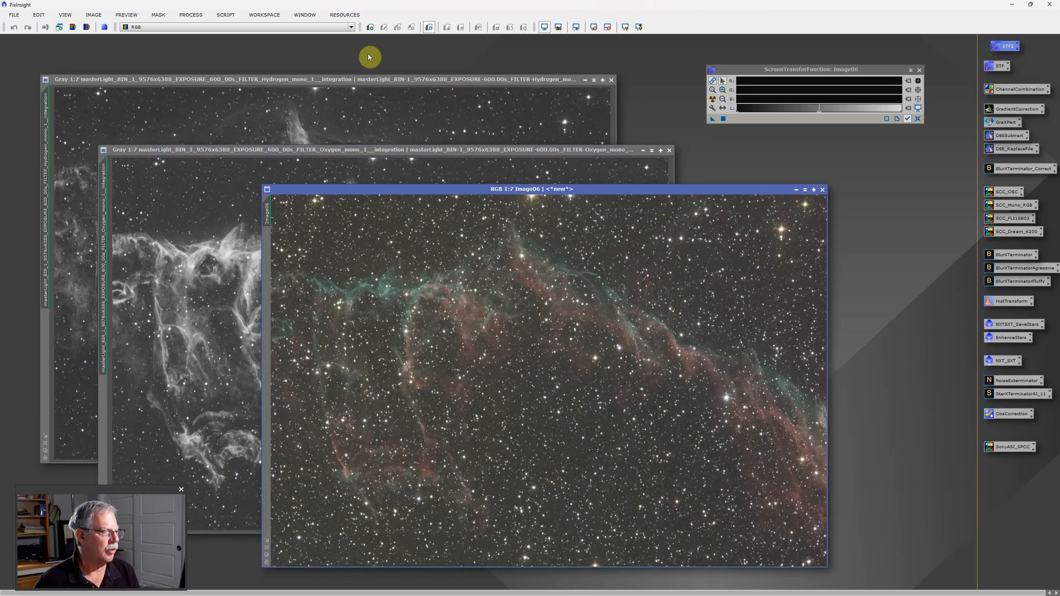
{"action": "left_click", "coordinate": [306, 15]}
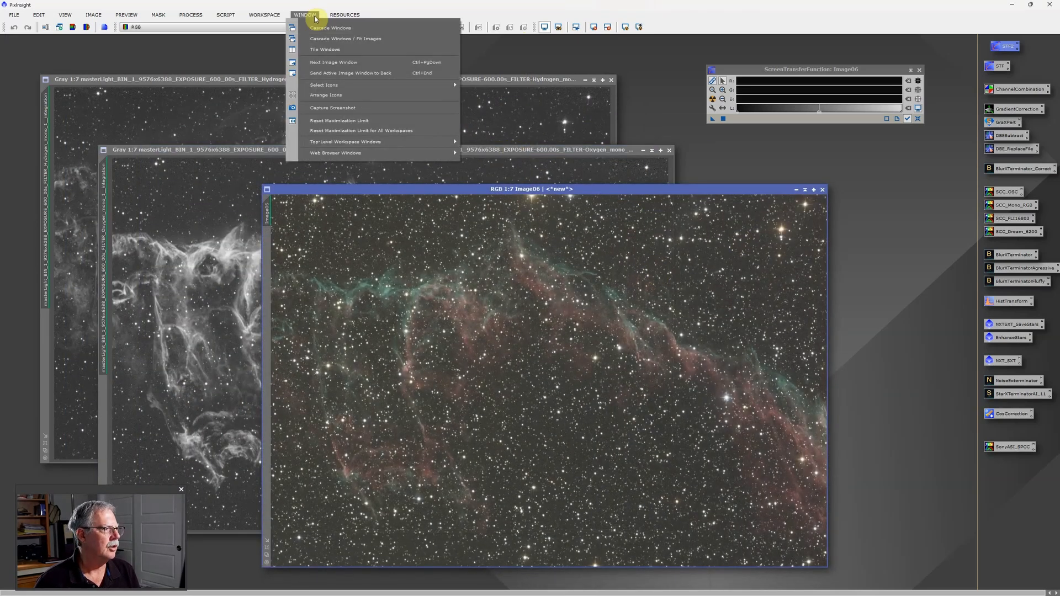
{"action": "left_click", "coordinate": [331, 51]}
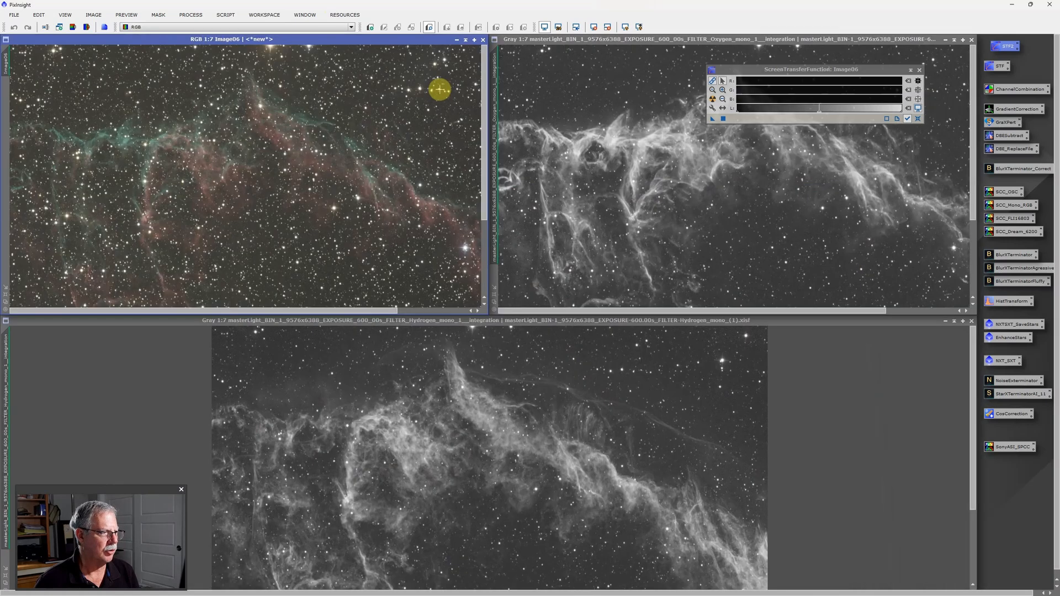
{"action": "scroll", "coordinate": [307, 127], "scroll_direction": "up", "scroll_amount": 2}
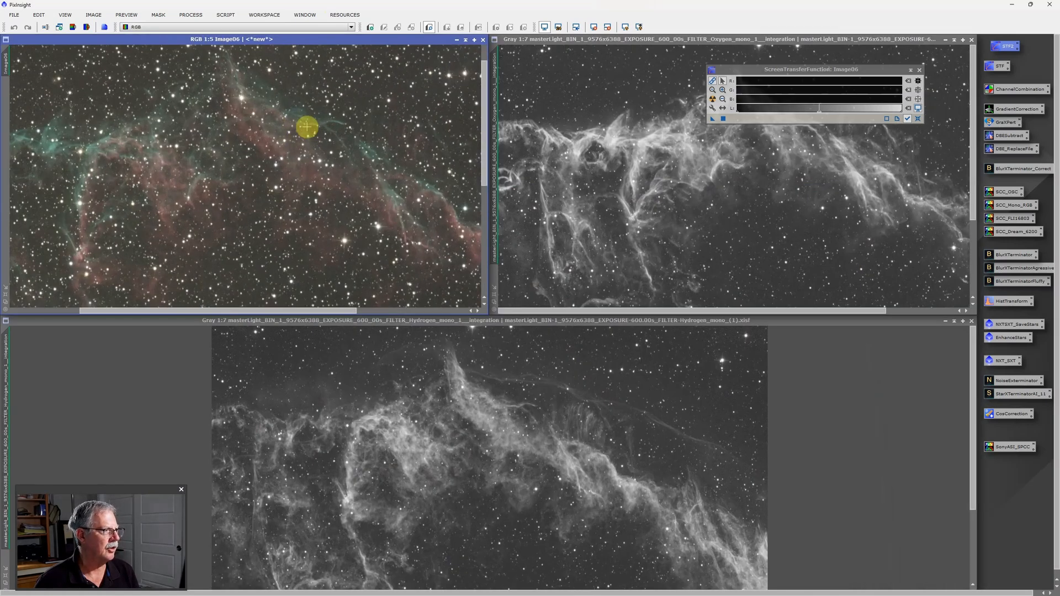
{"action": "scroll", "coordinate": [307, 127], "scroll_direction": "down", "scroll_amount": 6}
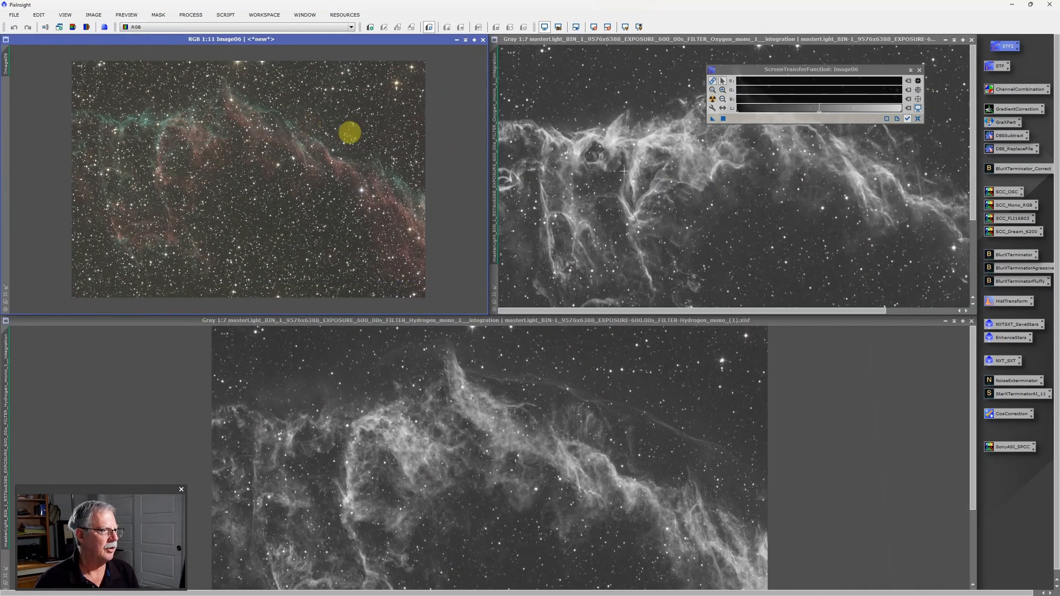
{"action": "left_click", "coordinate": [626, 170]}
{"action": "scroll", "coordinate": [627, 170], "scroll_direction": "down", "scroll_amount": 3}
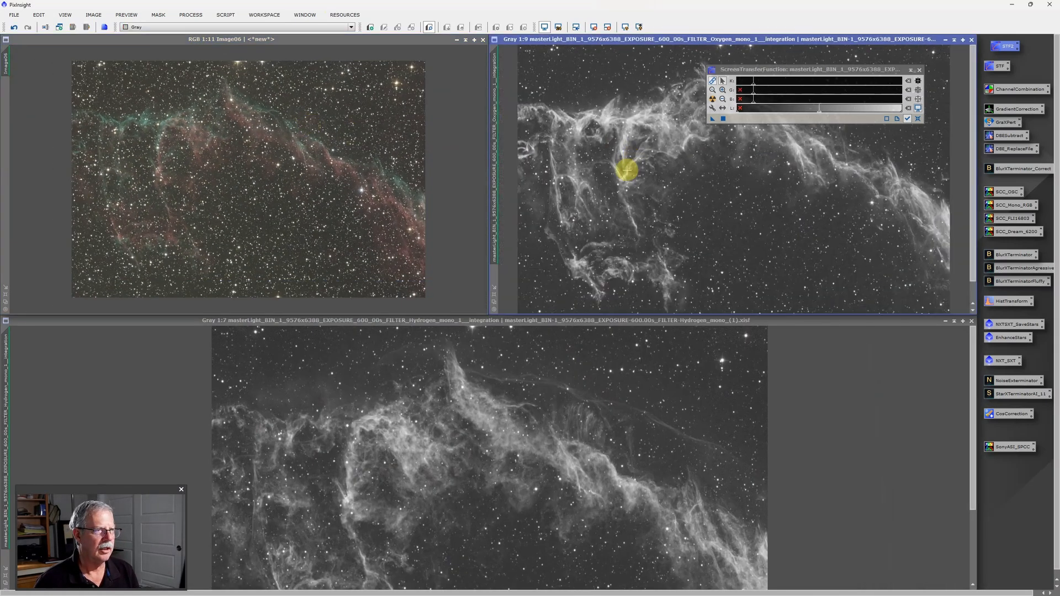
{"action": "left_click", "coordinate": [603, 452]}
{"action": "scroll", "coordinate": [603, 452], "scroll_direction": "down", "scroll_amount": 1}
{"action": "scroll", "coordinate": [603, 452], "scroll_direction": "down", "scroll_amount": 3}
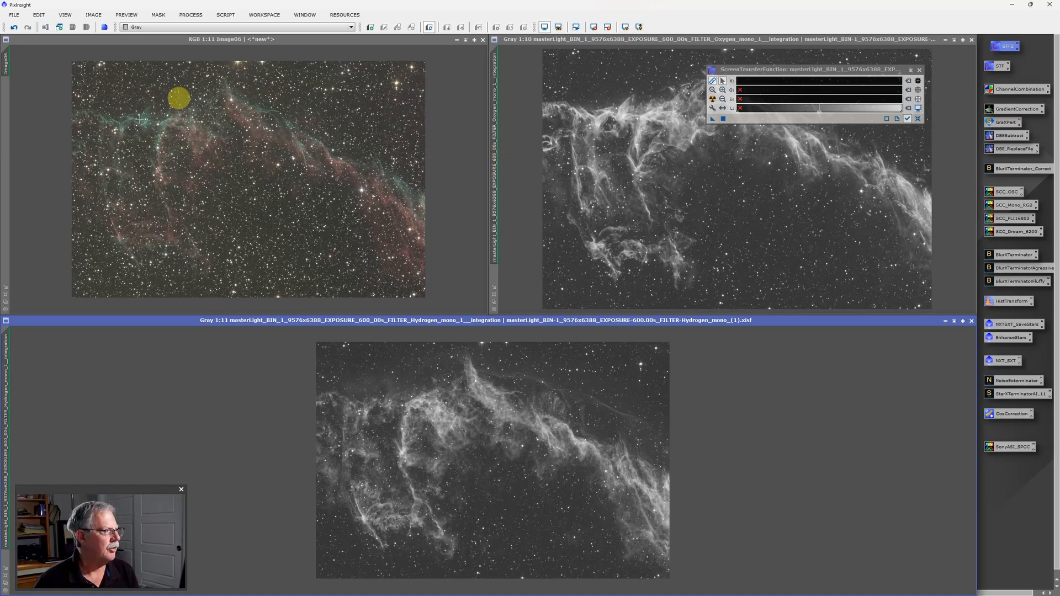
{"action": "left_click", "coordinate": [293, 39]}
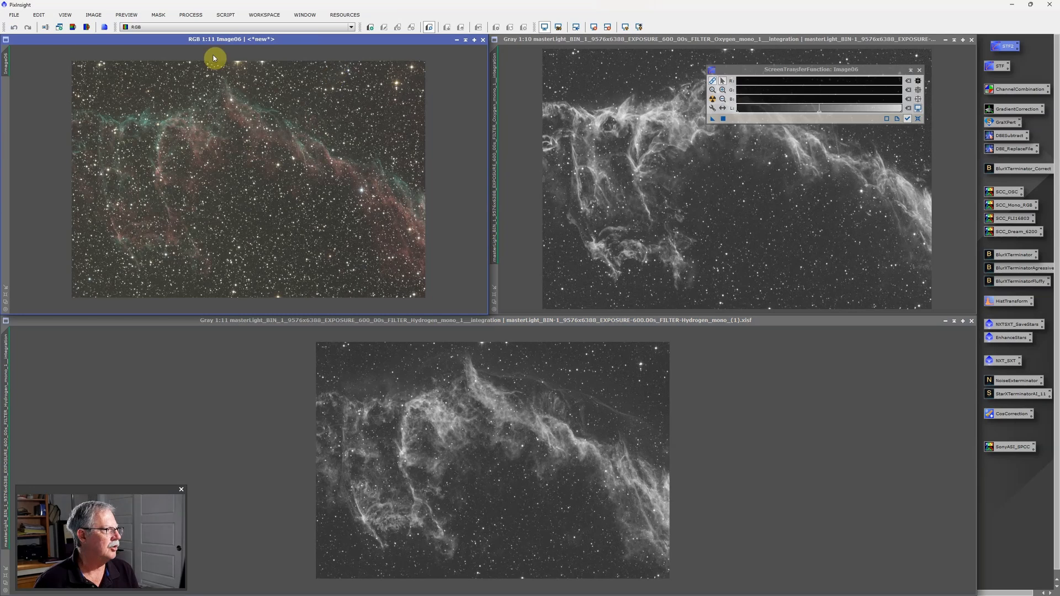
{"action": "left_click", "coordinate": [14, 16]}
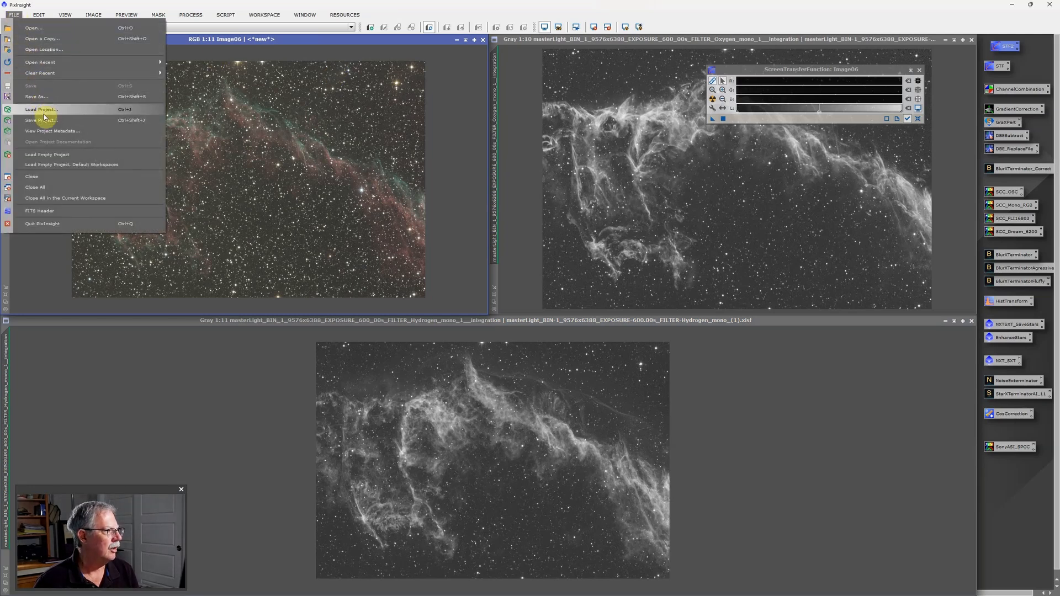
{"action": "left_click", "coordinate": [61, 97]}
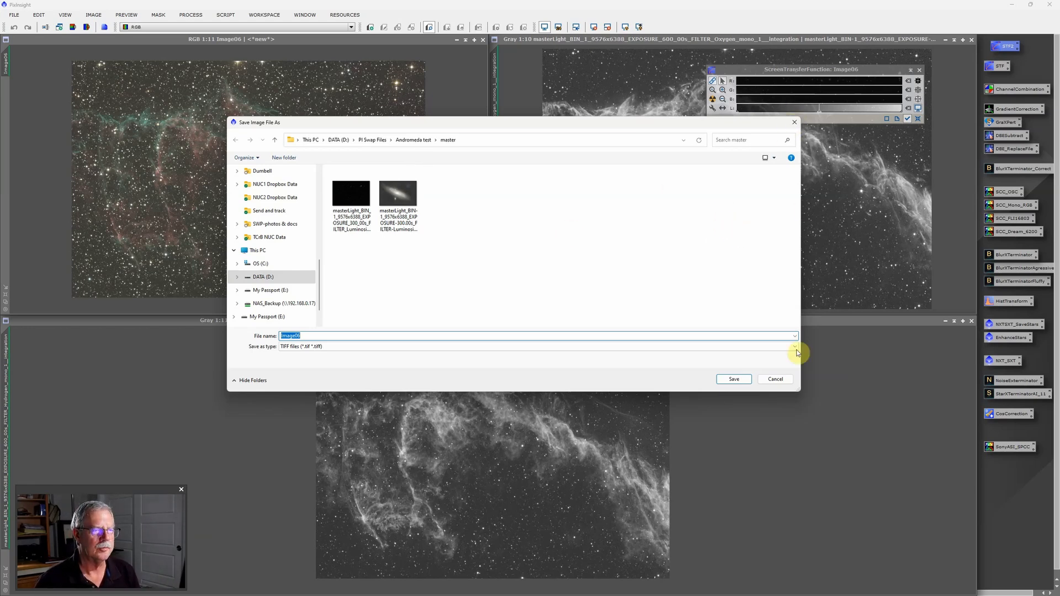
{"action": "left_click", "coordinate": [775, 380]}
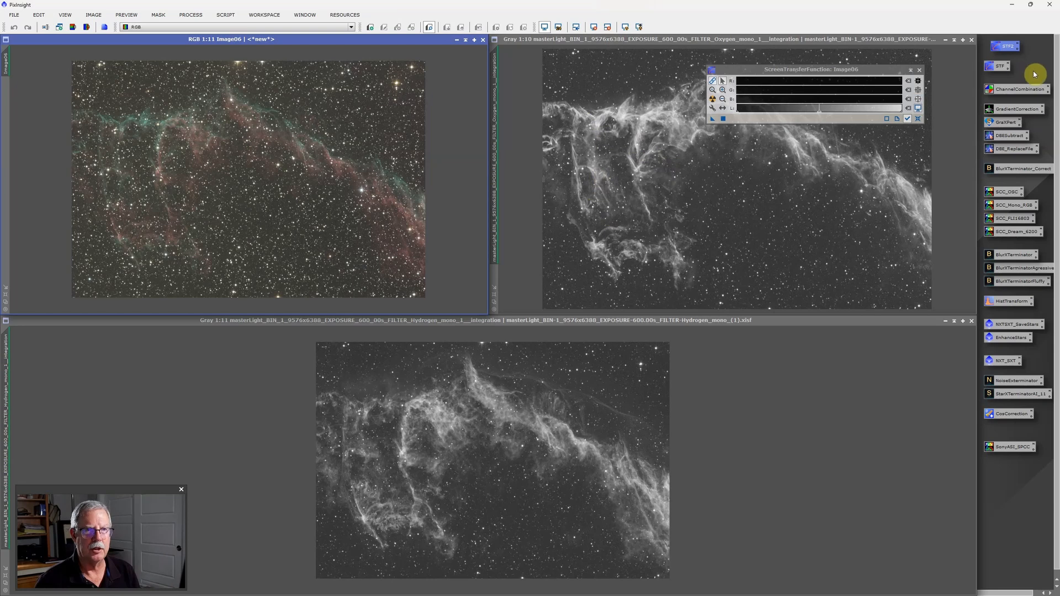
Start a new ChannelCombination and assign the Hydrogen master as the source for the R channel.
{"action": "double_click", "coordinate": [1020, 89]}
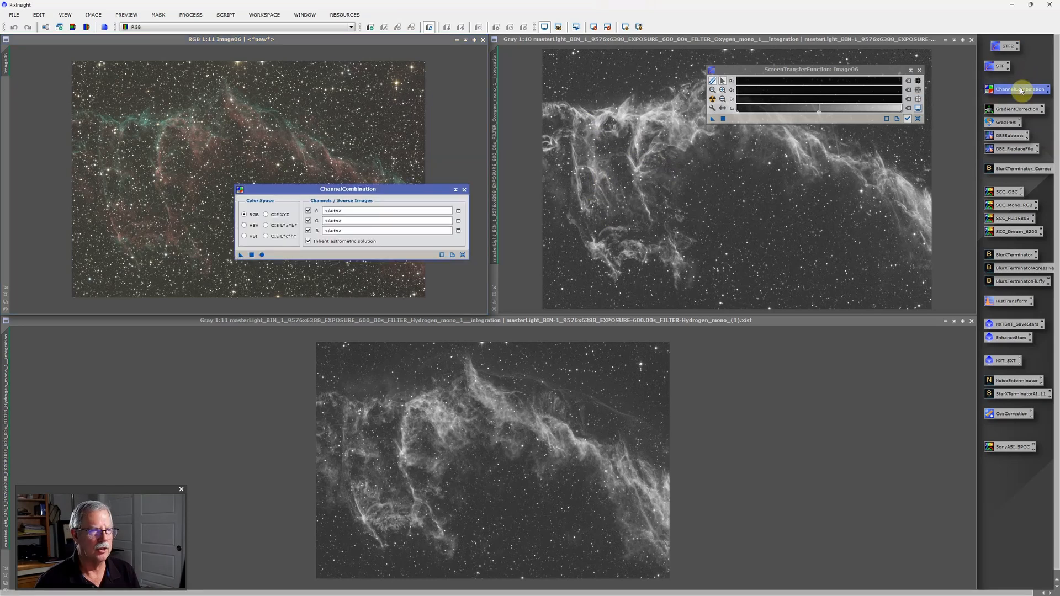
{"action": "left_click", "coordinate": [459, 212]}
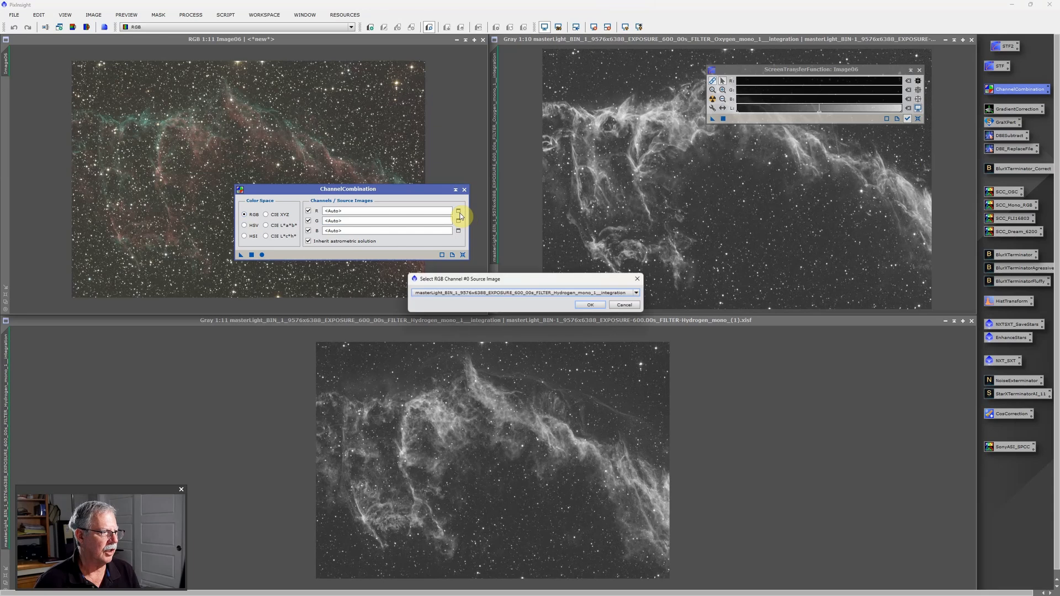
{"action": "left_click", "coordinate": [639, 294]}
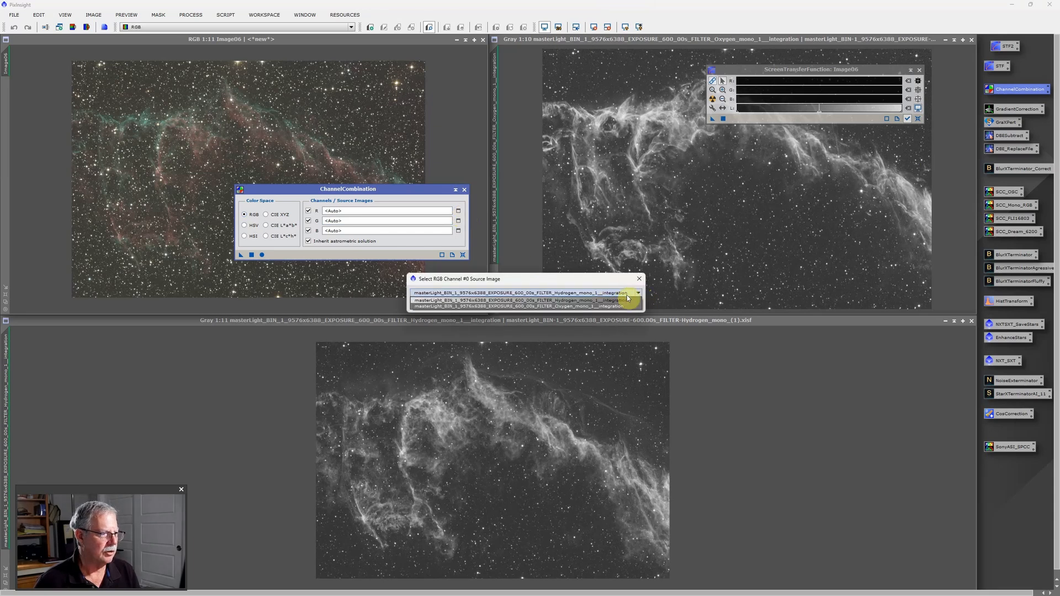
{"action": "left_click", "coordinate": [576, 303]}
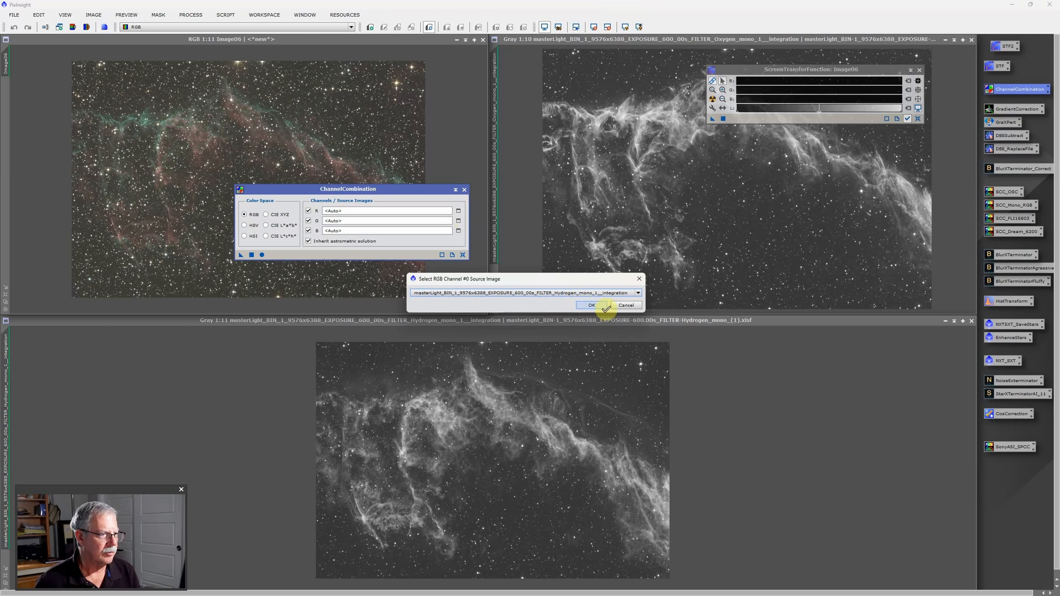
{"action": "left_click", "coordinate": [601, 304]}
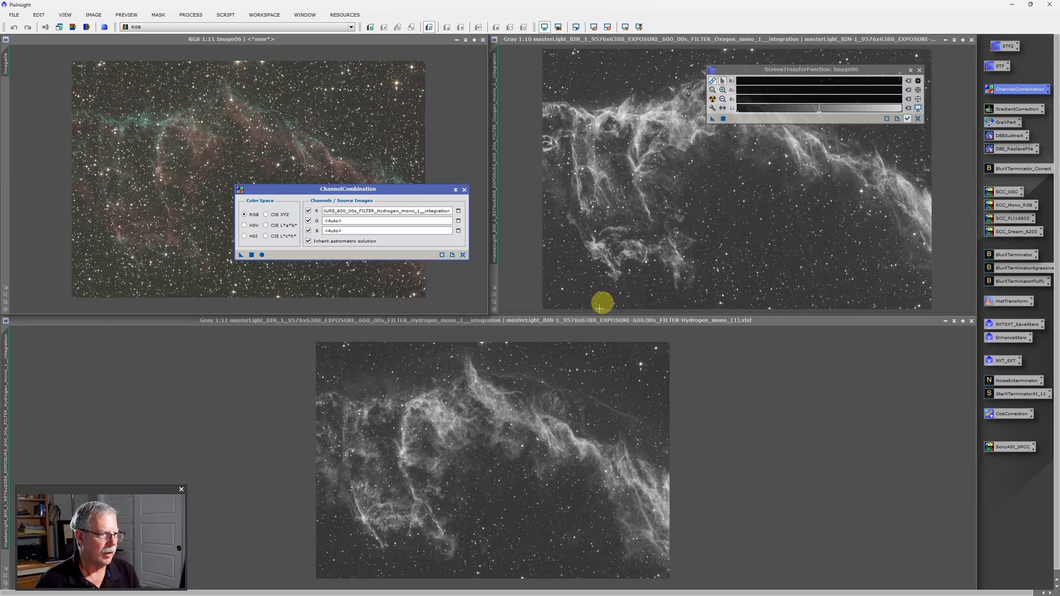
Assign the Oxygen master as the source for both the G and B channels in ChannelCombination.
{"action": "left_click", "coordinate": [458, 222]}
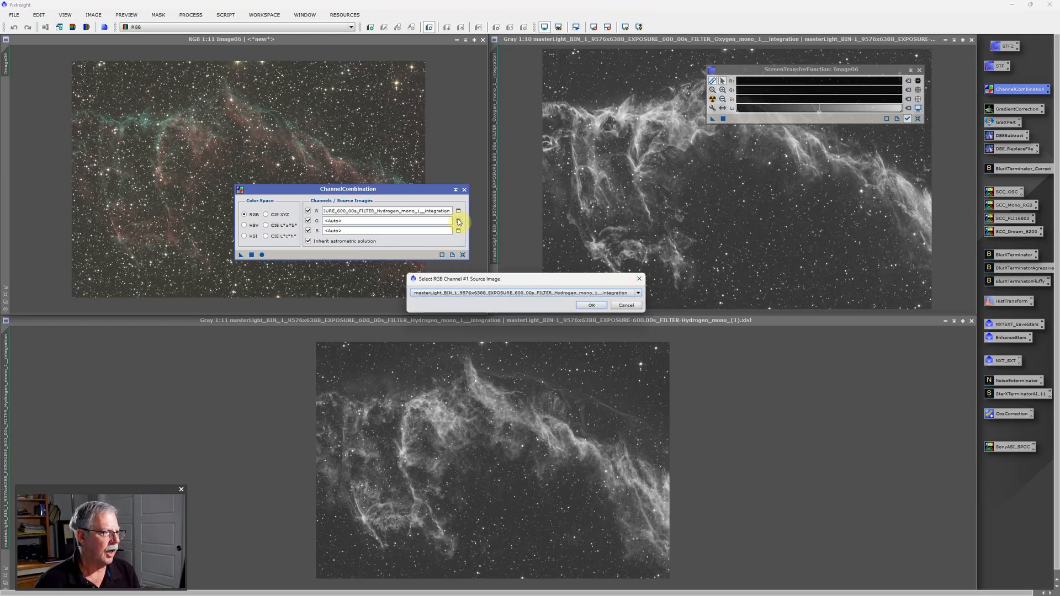
{"action": "left_click", "coordinate": [637, 292]}
{"action": "left_click", "coordinate": [594, 307]}
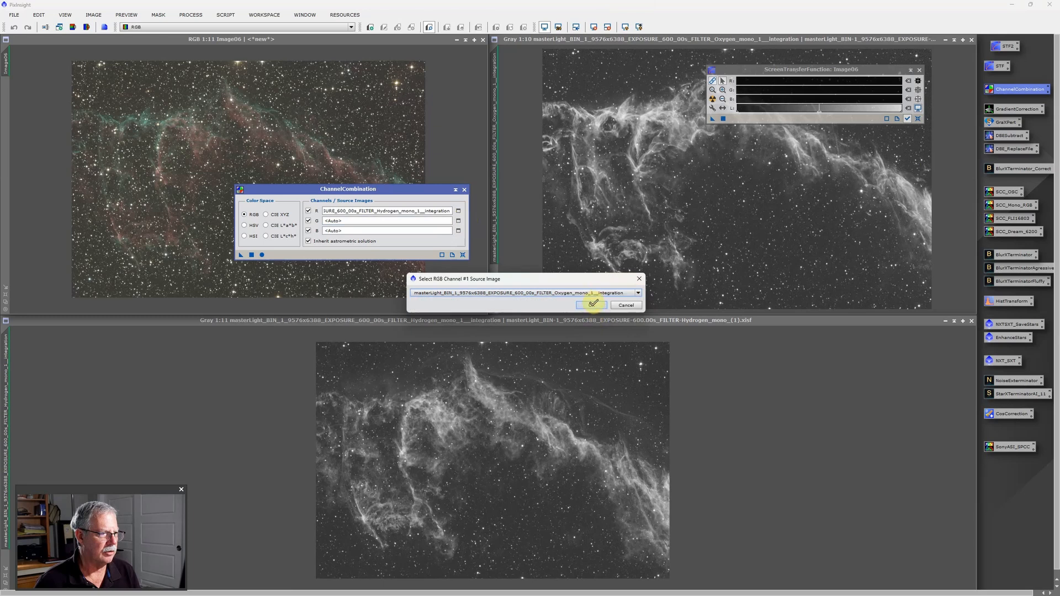
{"action": "left_click", "coordinate": [590, 303]}
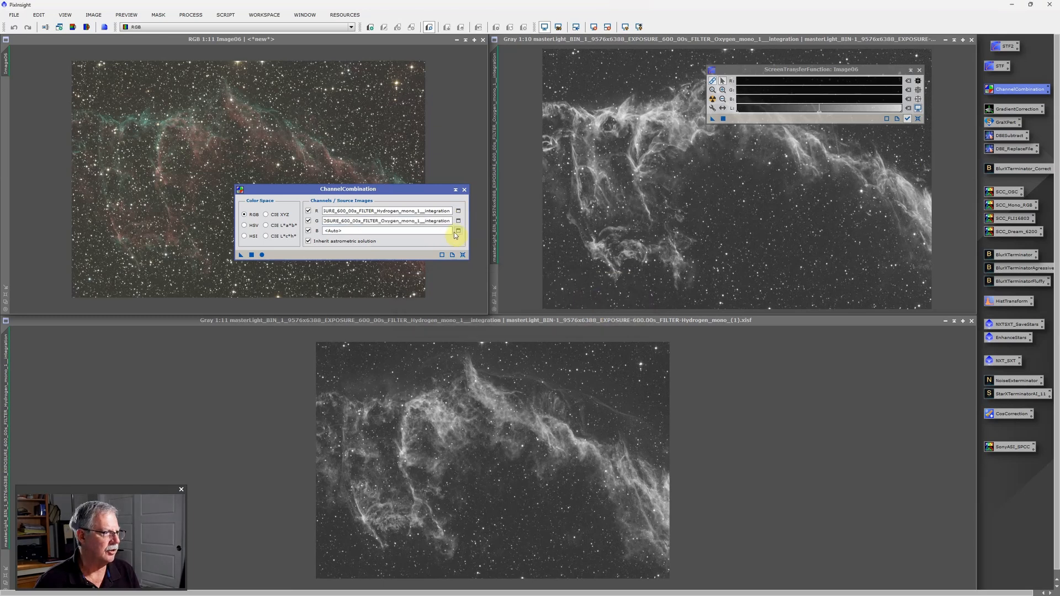
{"action": "left_click", "coordinate": [458, 232]}
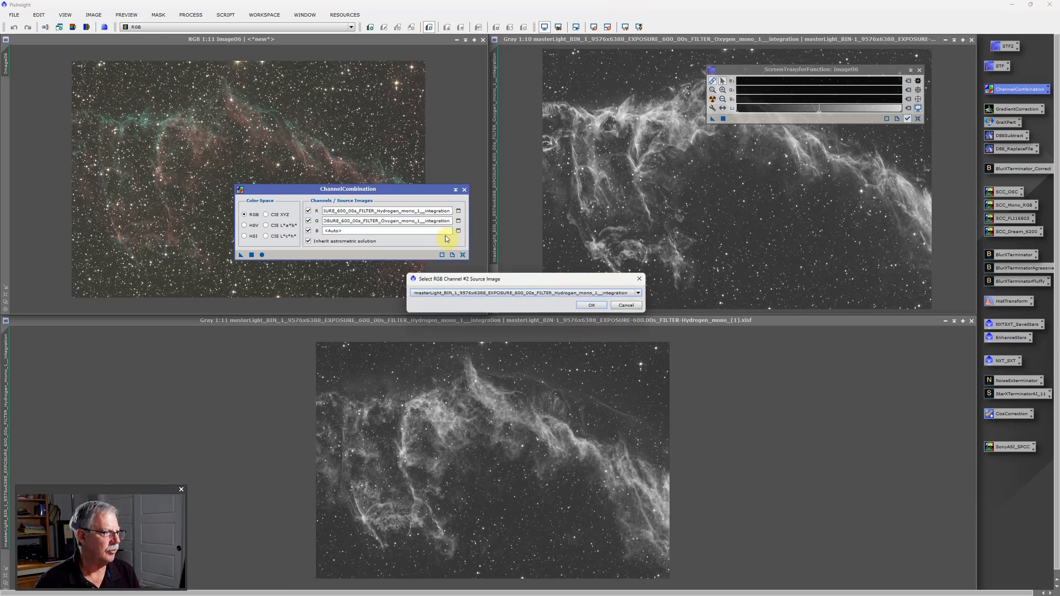
{"action": "left_click", "coordinate": [639, 295]}
{"action": "left_click", "coordinate": [601, 306]}
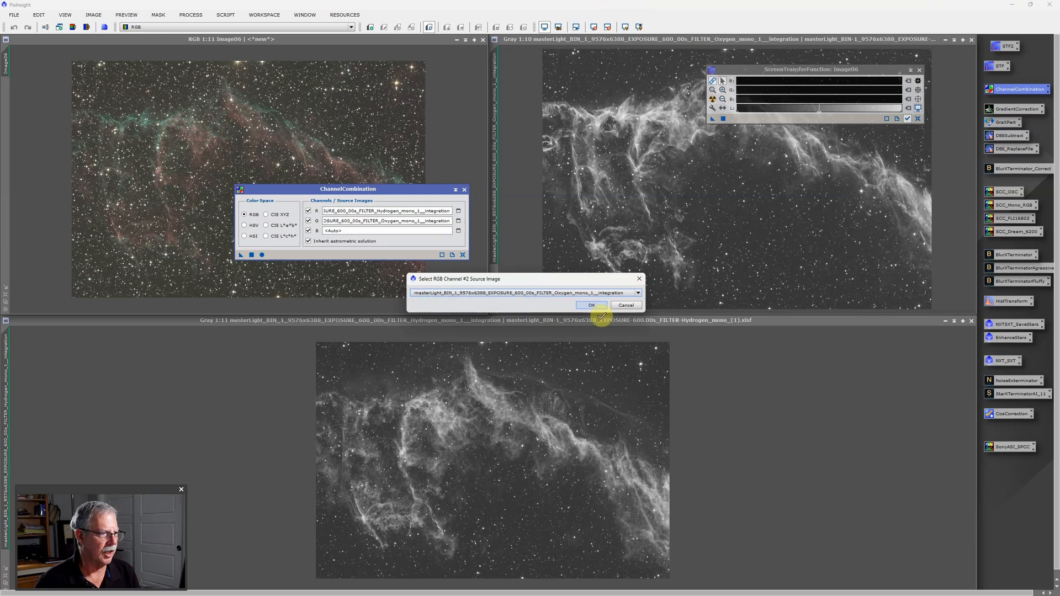
{"action": "left_click", "coordinate": [601, 305]}
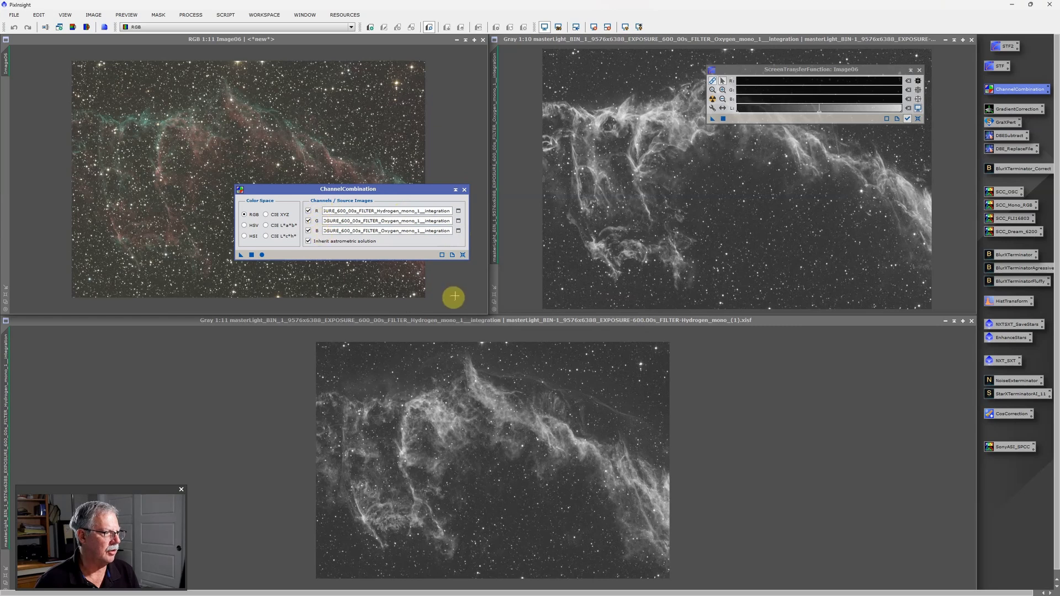
Combine the narrowband channels into a new color image, close ChannelCombination and auto-stretch the new image's display.
{"action": "left_click", "coordinate": [262, 255]}
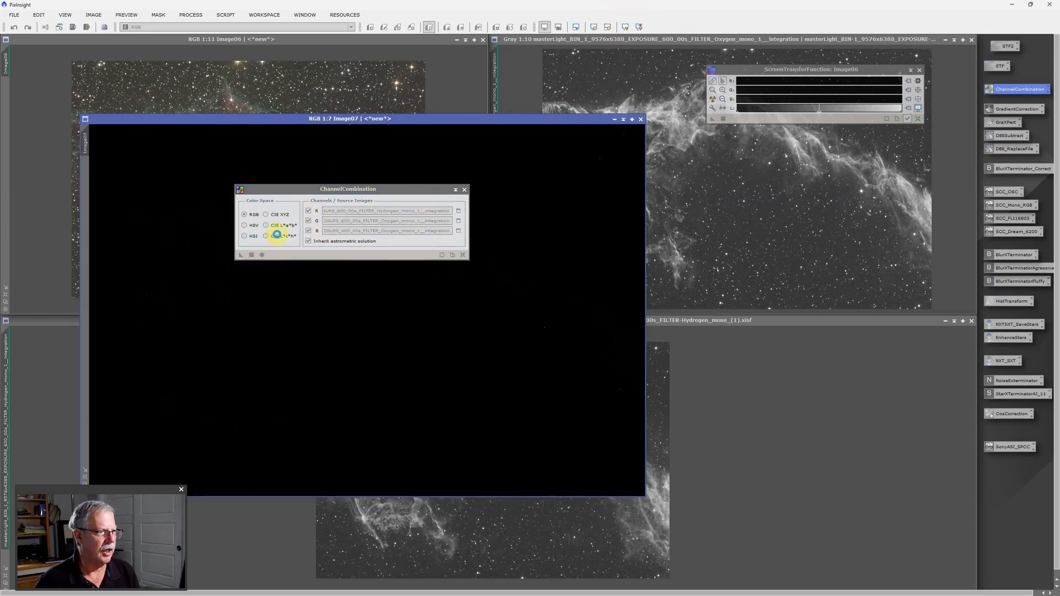
{"action": "left_click", "coordinate": [464, 189]}
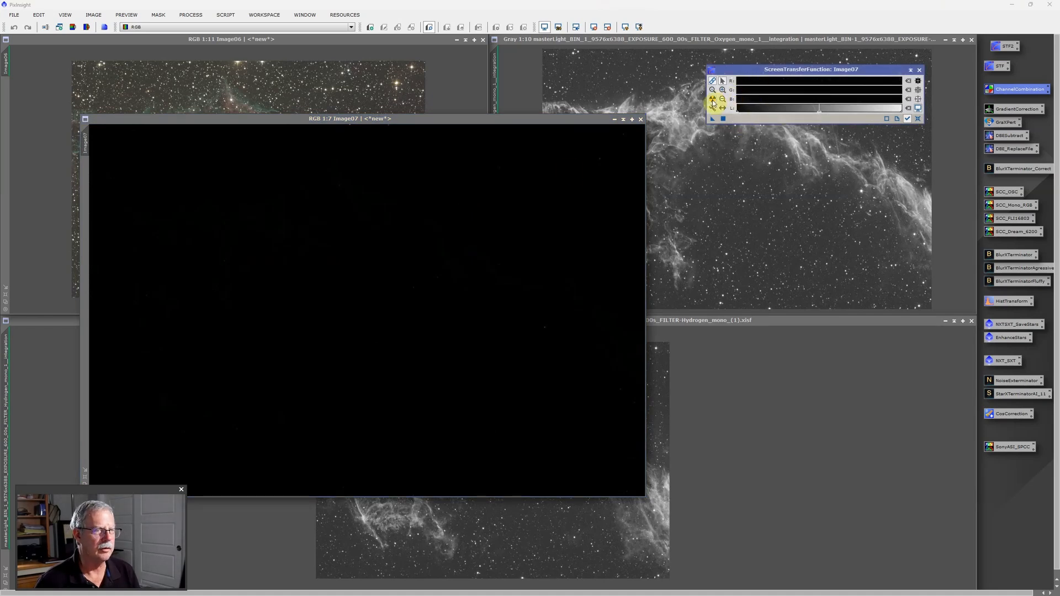
{"action": "left_click", "coordinate": [712, 100]}
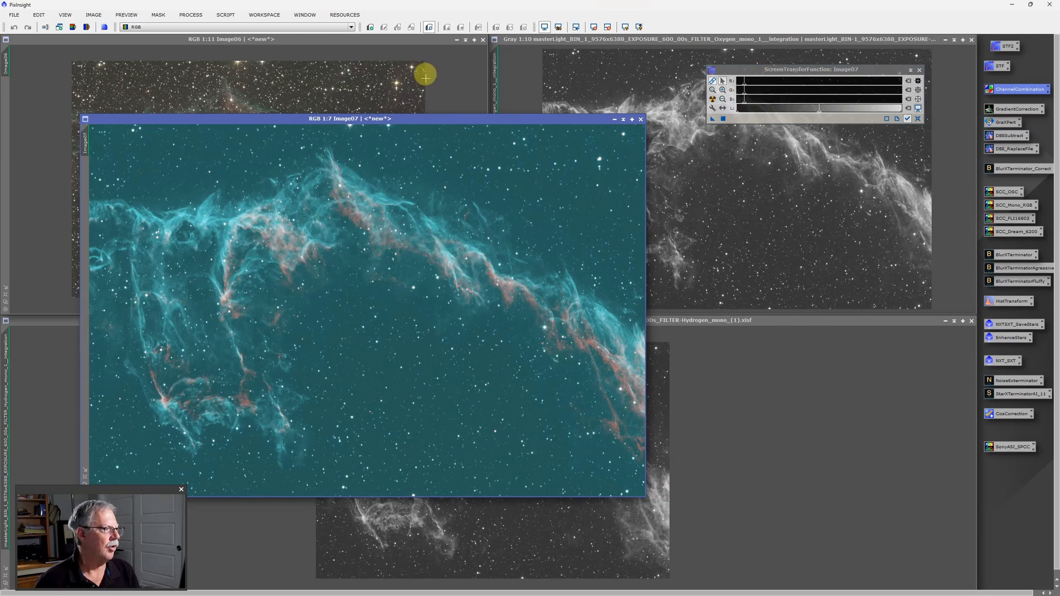
Tile all four image windows and zoom the new narrowband color image out to its whole frame.
{"action": "left_click", "coordinate": [304, 17]}
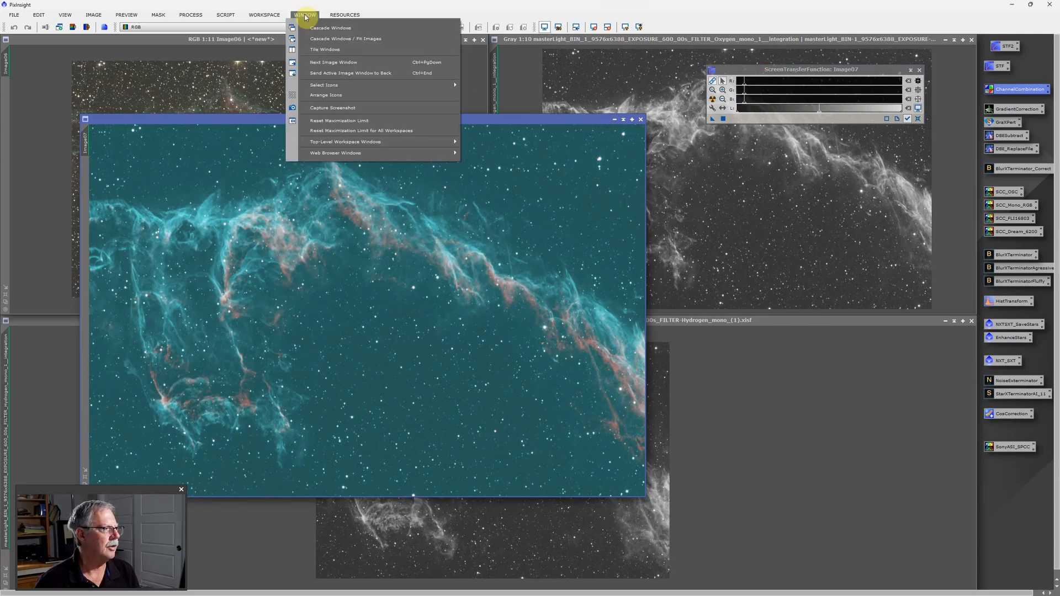
{"action": "left_click", "coordinate": [324, 50]}
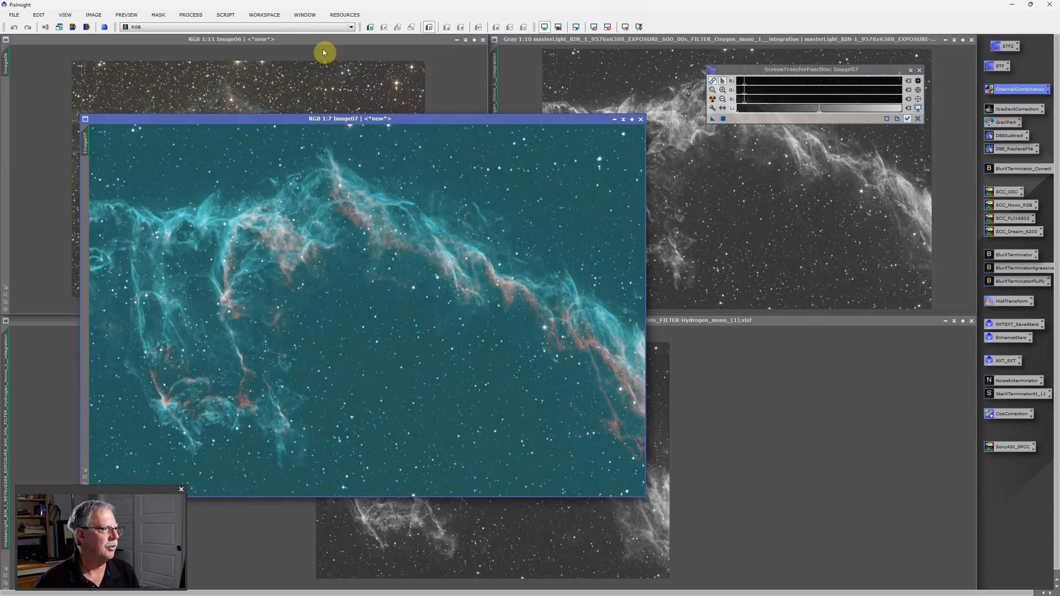
{"action": "scroll", "coordinate": [316, 99], "scroll_direction": "down", "scroll_amount": 4}
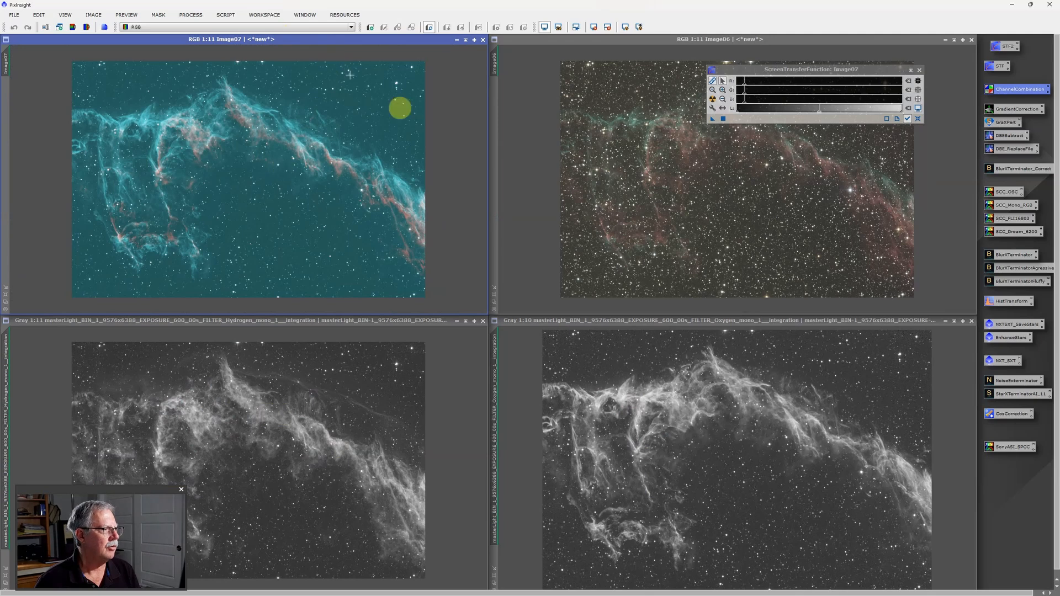
Rename the narrowband color image to HOO and the broadband color image to RGB.
{"action": "right_click", "coordinate": [265, 83]}
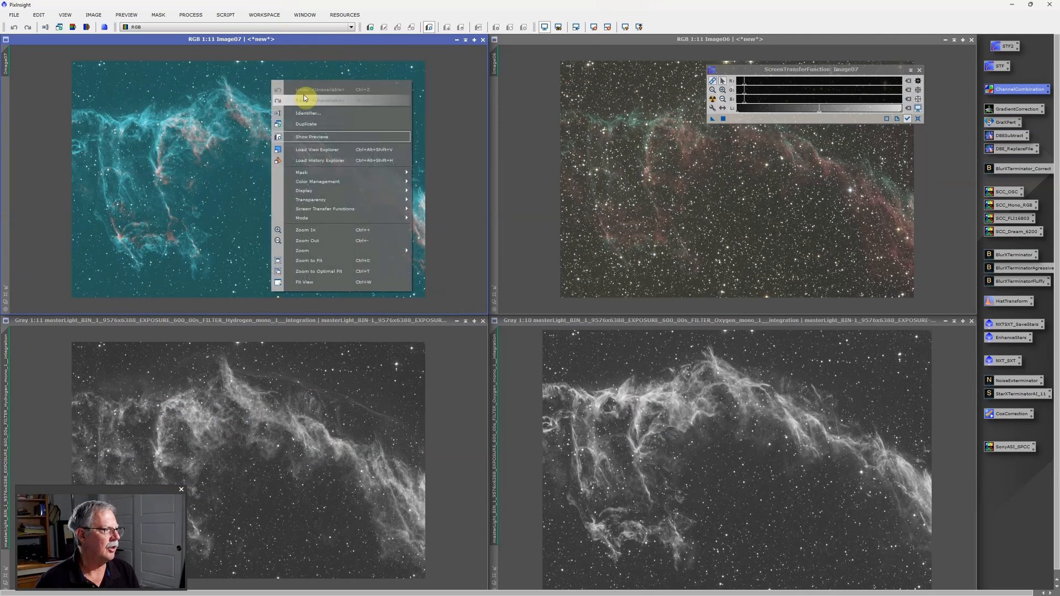
{"action": "left_click", "coordinate": [309, 115]}
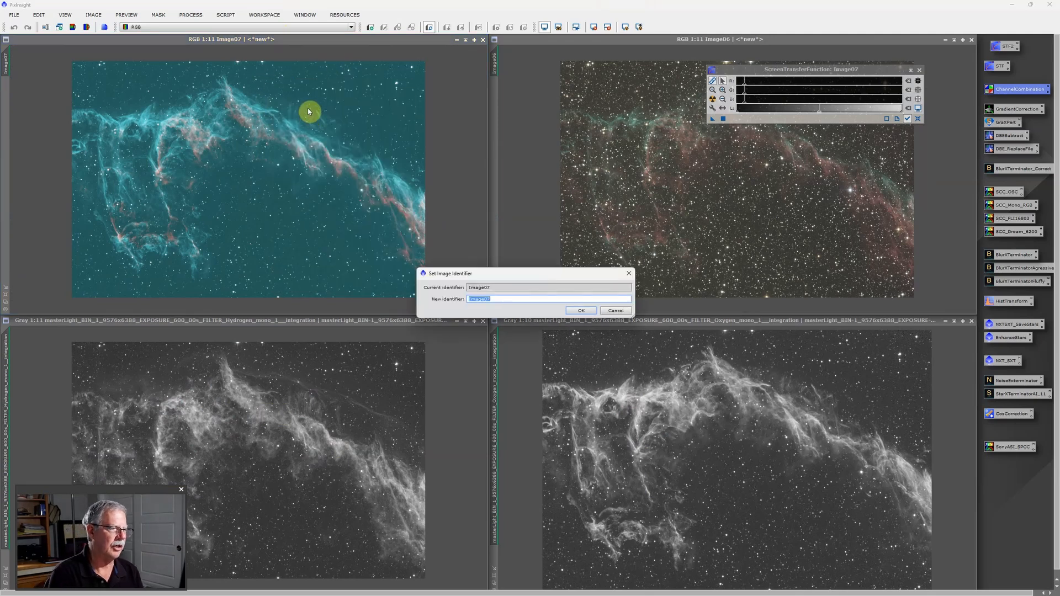
{"action": "key", "text": "Return"}
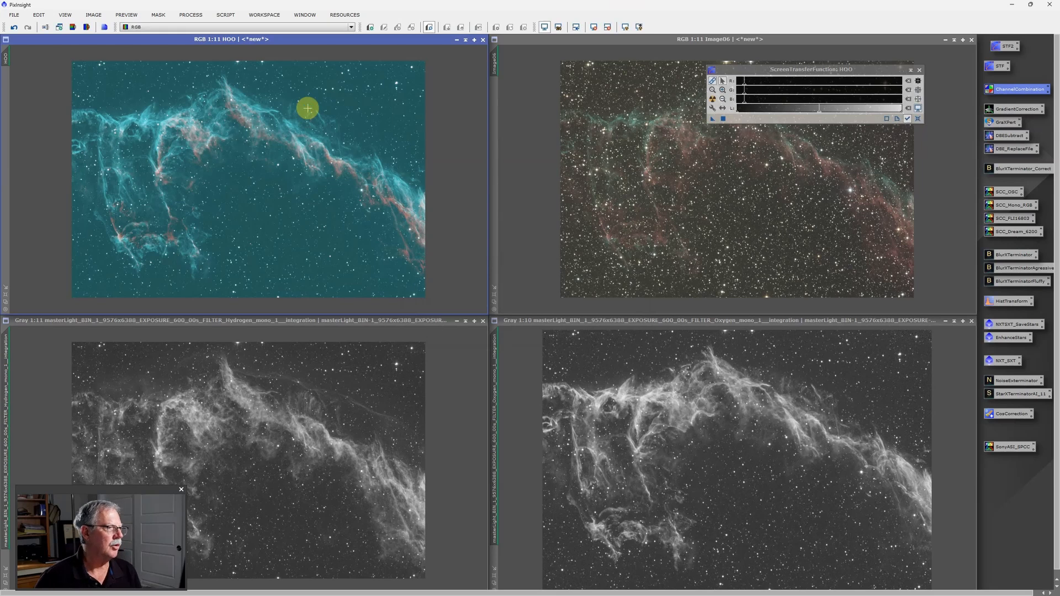
{"action": "right_click", "coordinate": [714, 170]}
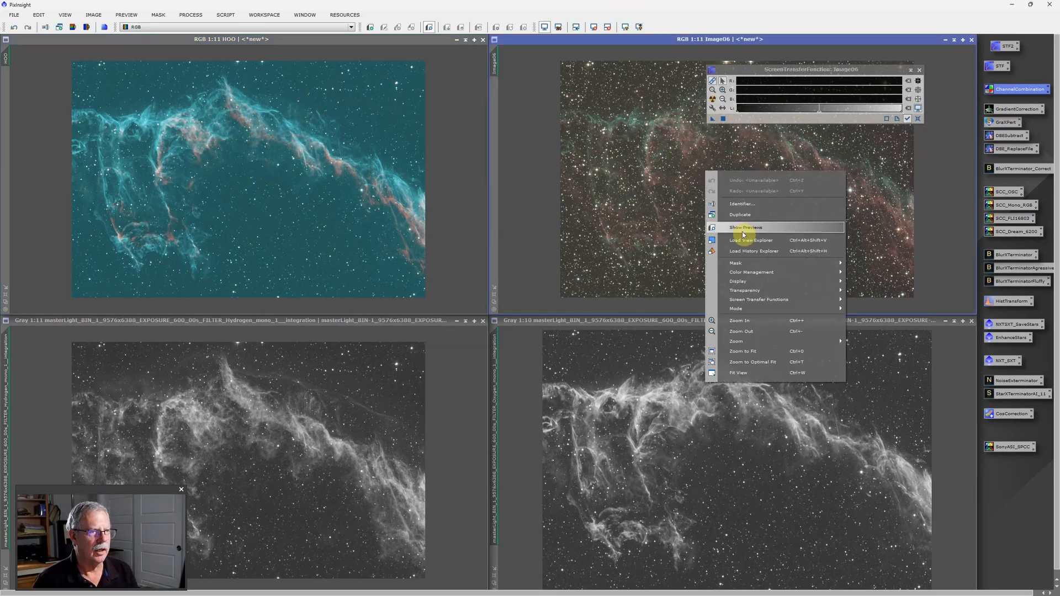
{"action": "left_click", "coordinate": [750, 207]}
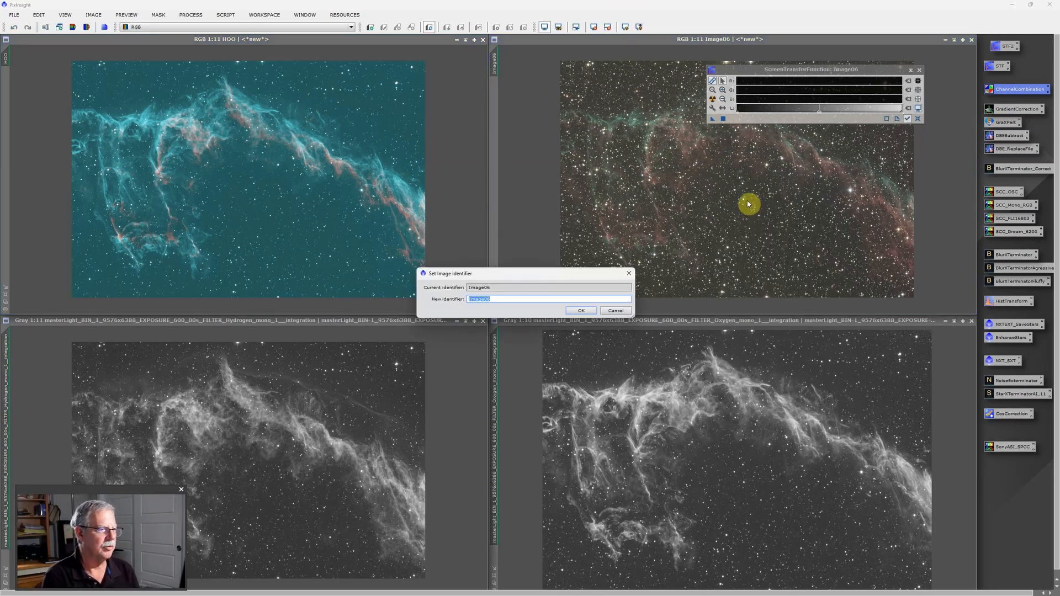
{"action": "key", "text": "Return"}
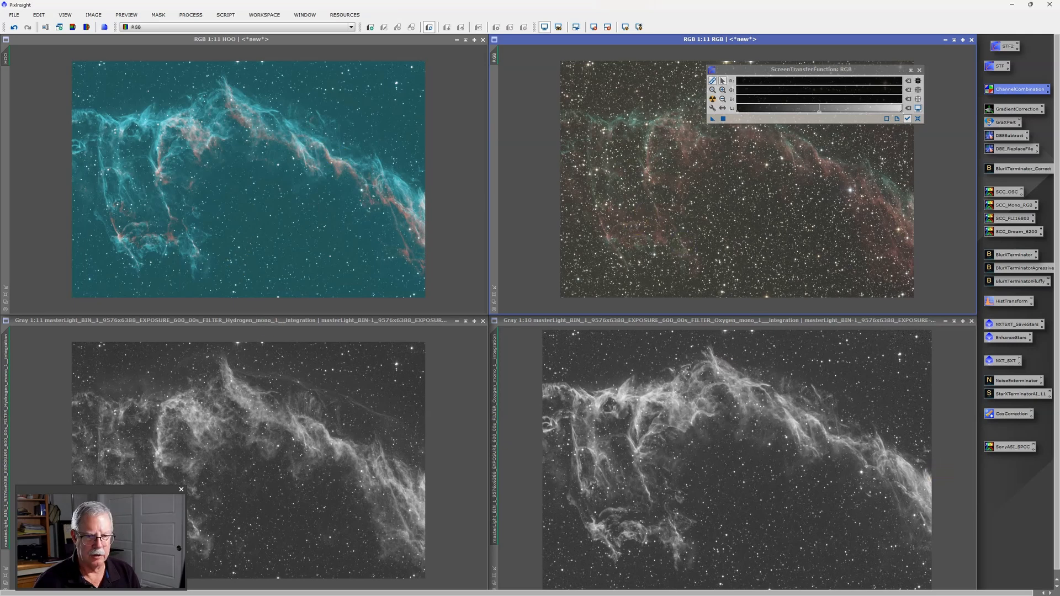
Open an ImageContainer, reset it and add the Hydrogen, Oxygen, RGB and HOO views.
{"action": "right_click", "coordinate": [1009, 491]}
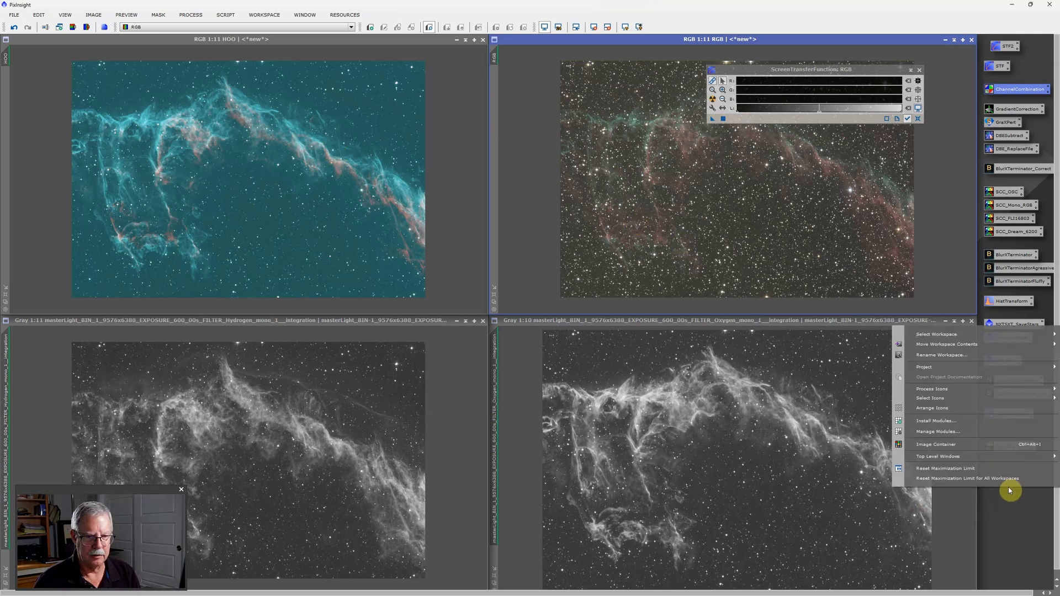
{"action": "left_click", "coordinate": [951, 446]}
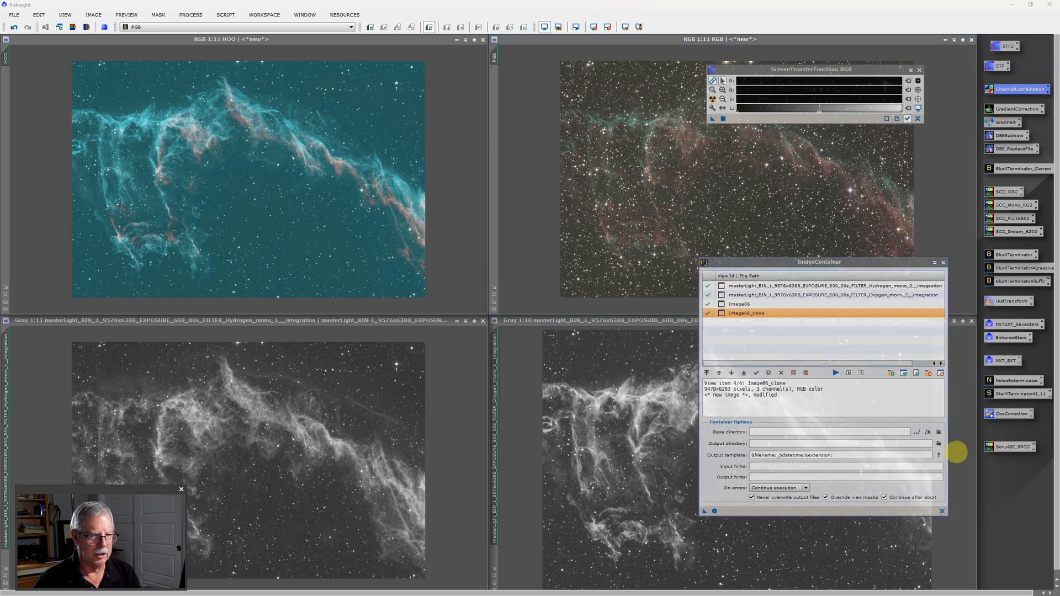
{"action": "left_click", "coordinate": [943, 512]}
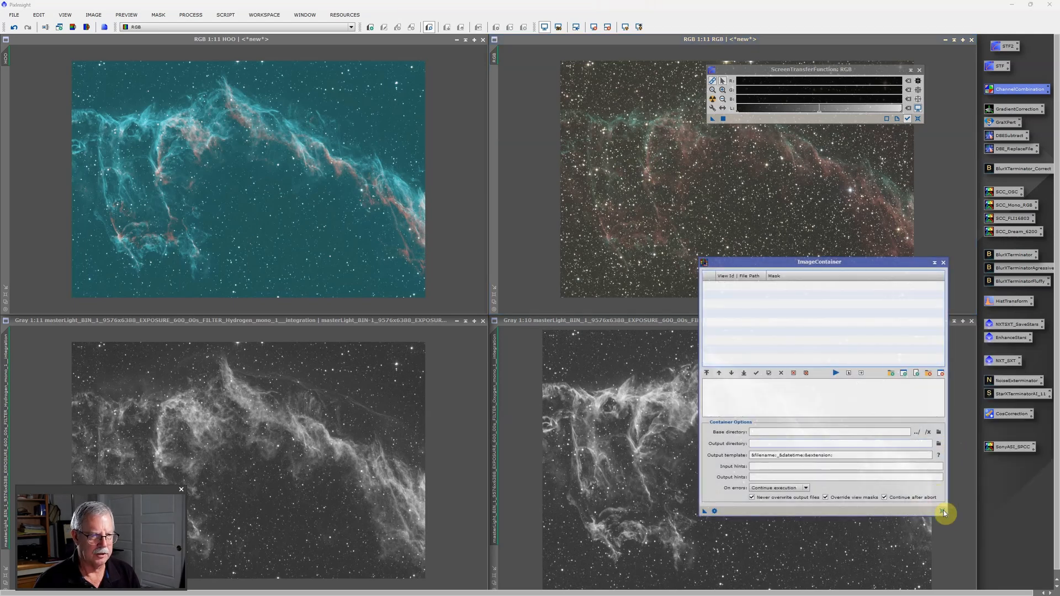
{"action": "left_click", "coordinate": [903, 374]}
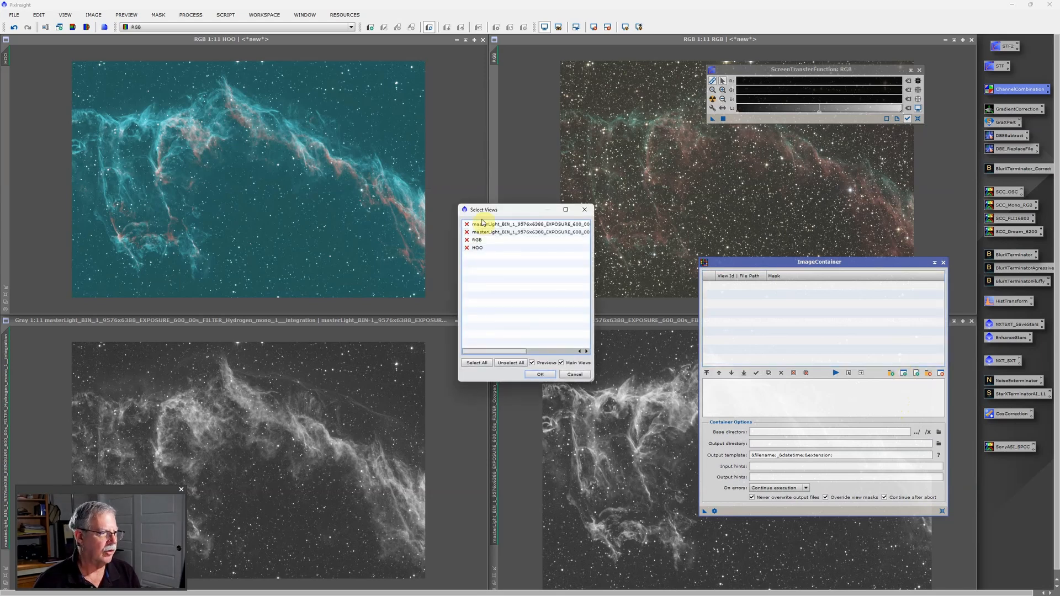
{"action": "left_click", "coordinate": [539, 375]}
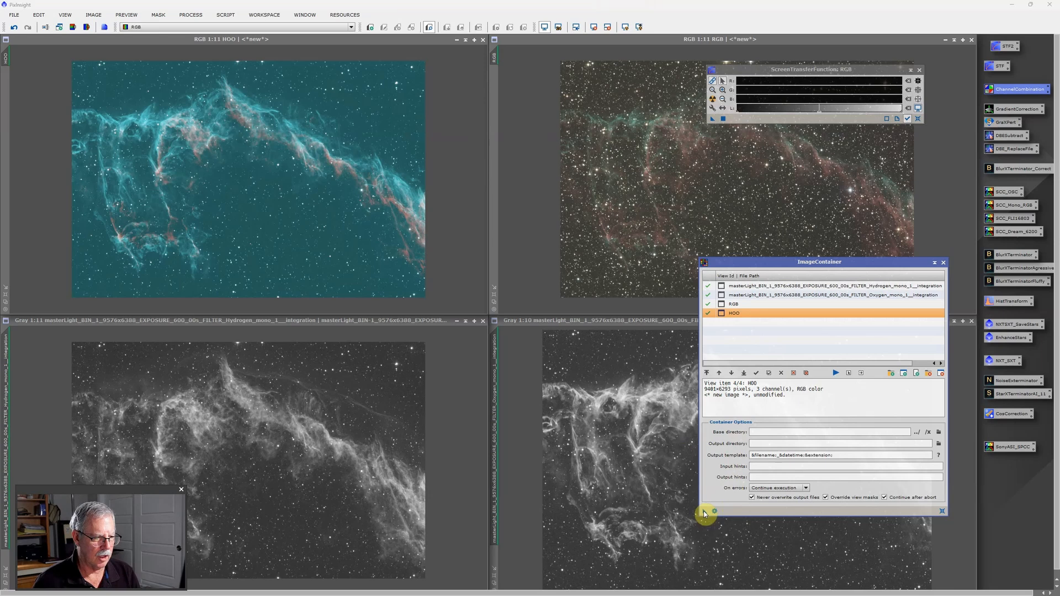
Run GraXpert on the images in the ImageContainer and move the container window clear of the RGB image.
{"action": "double_click", "coordinate": [1006, 123]}
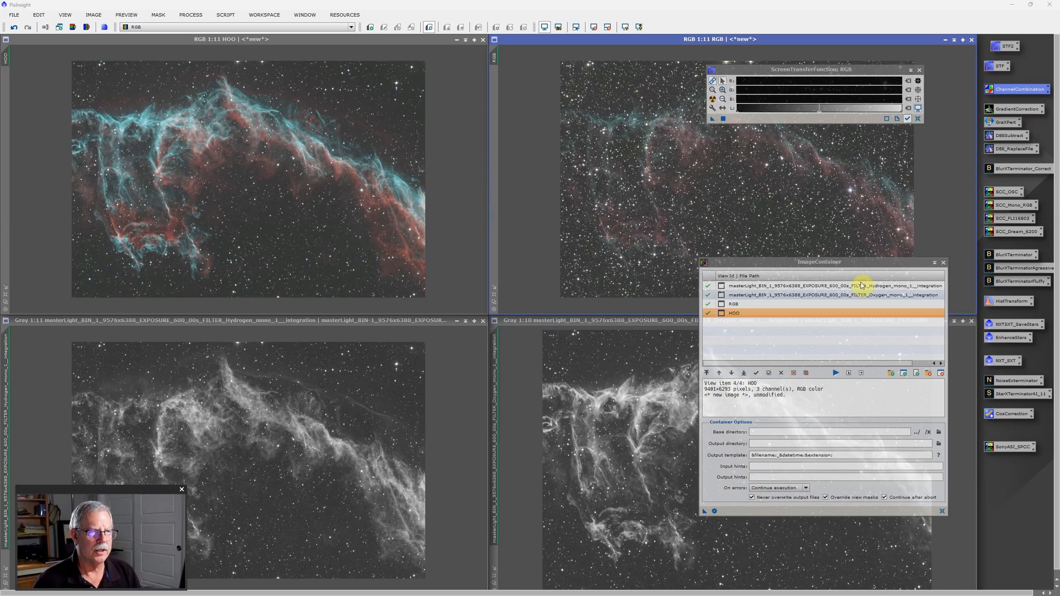
{"action": "left_click_drag", "start_coordinate": [824, 265], "coordinate": [787, 332]}
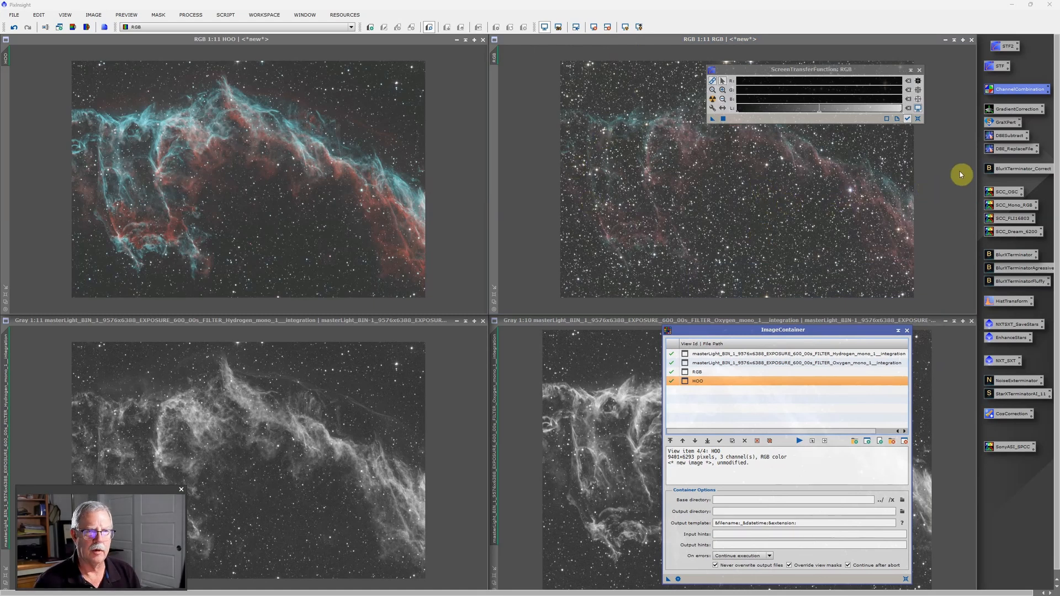
Apply BlurXTerminator with Correct Only to the RGB image and inspect its stars up close.
{"action": "double_click", "coordinate": [1021, 172]}
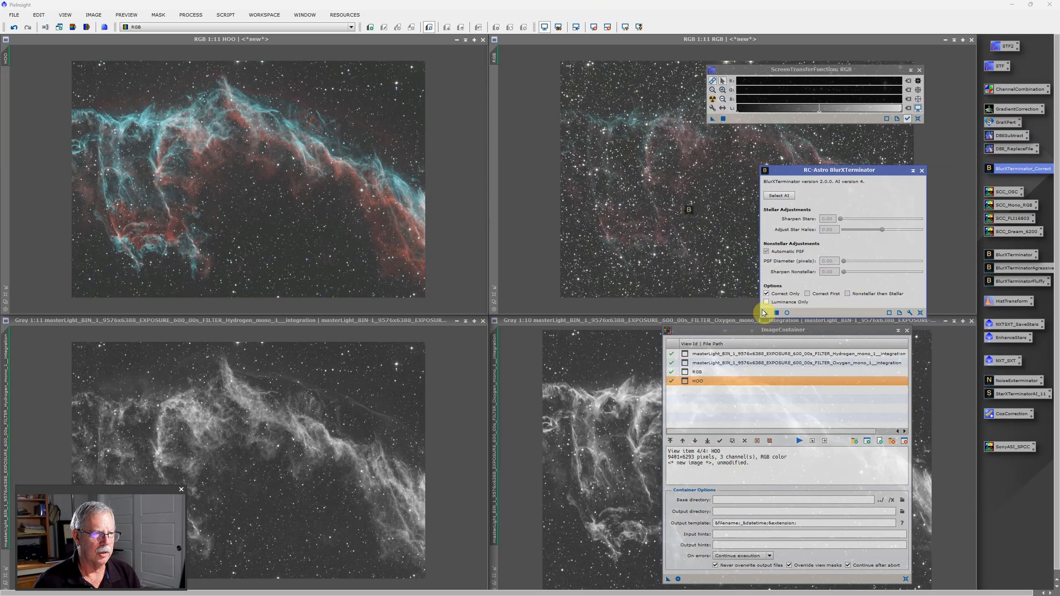
{"action": "left_click_drag", "start_coordinate": [766, 315], "coordinate": [690, 206]}
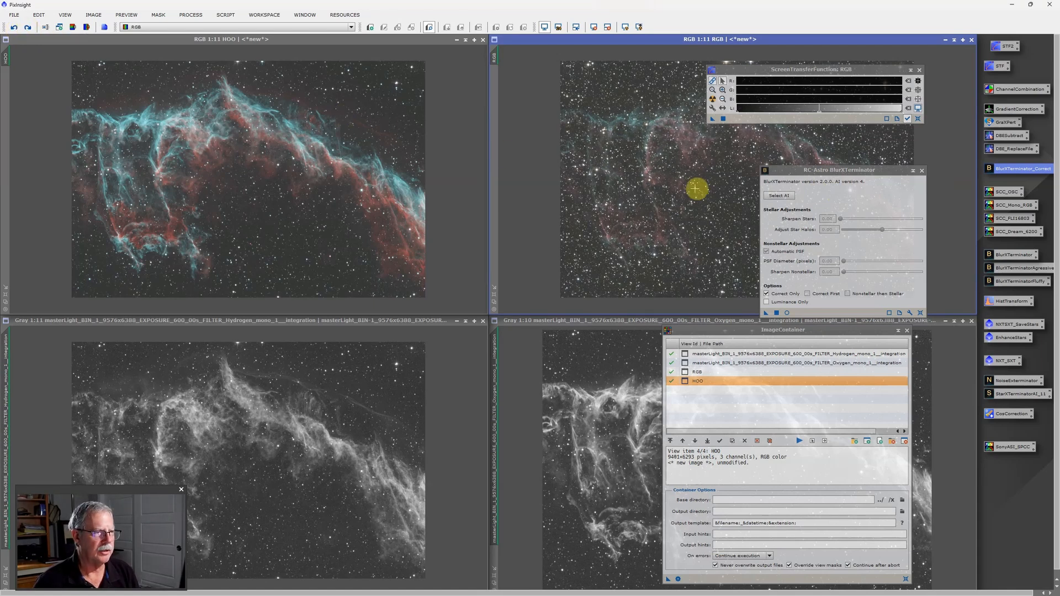
{"action": "scroll", "coordinate": [673, 211], "scroll_direction": "up", "scroll_amount": 1}
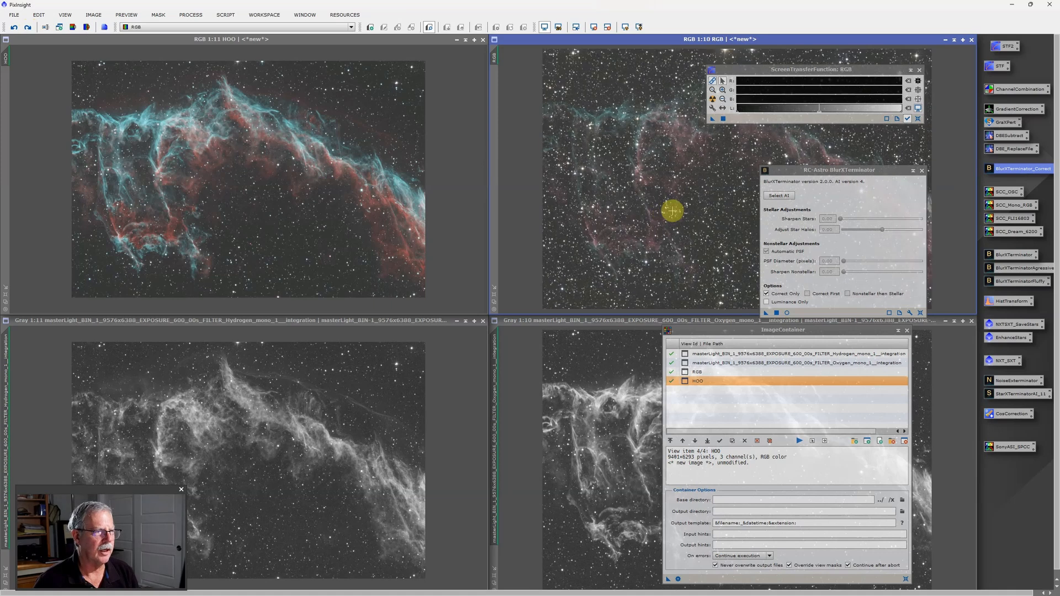
{"action": "scroll", "coordinate": [673, 210], "scroll_direction": "up", "scroll_amount": 6}
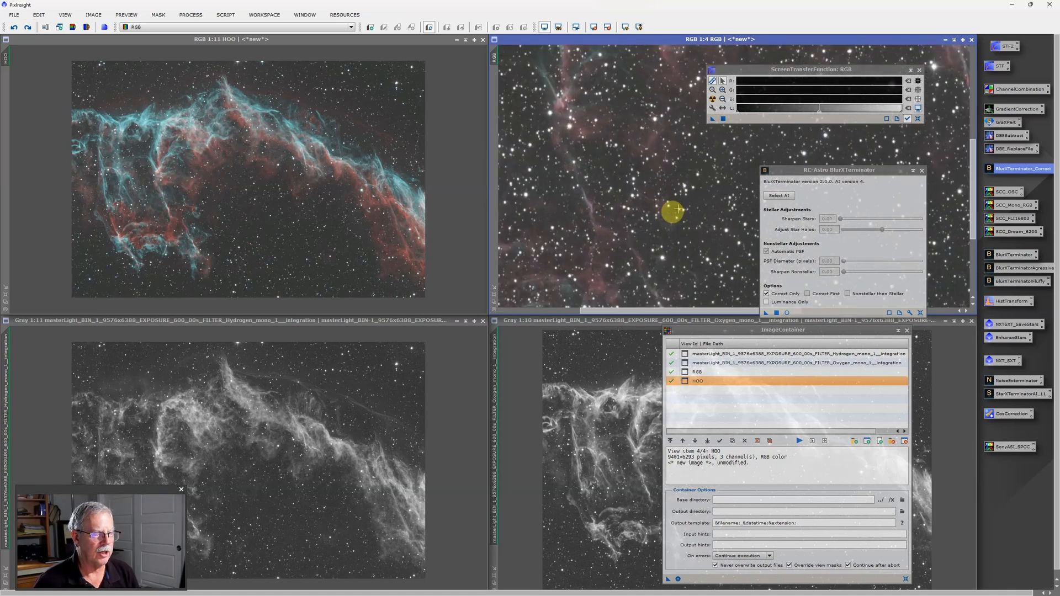
{"action": "scroll", "coordinate": [661, 236], "scroll_direction": "down", "scroll_amount": 1}
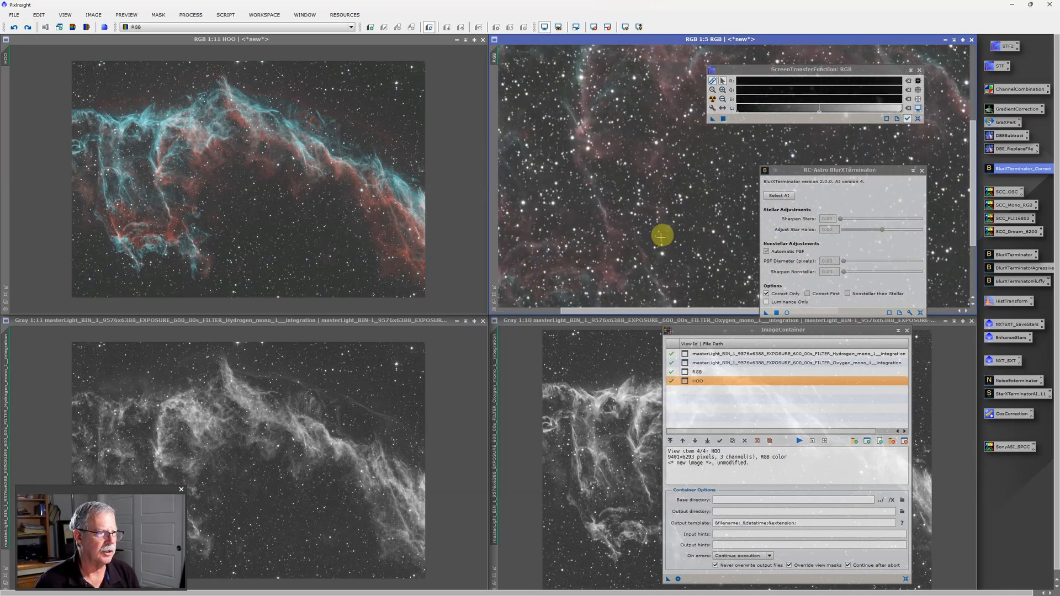
Close BlurXTerminator, try to plate-solve the RGB image with the ImageSolver script, and move the process console out of view.
{"action": "scroll", "coordinate": [661, 236], "scroll_direction": "down", "scroll_amount": 6}
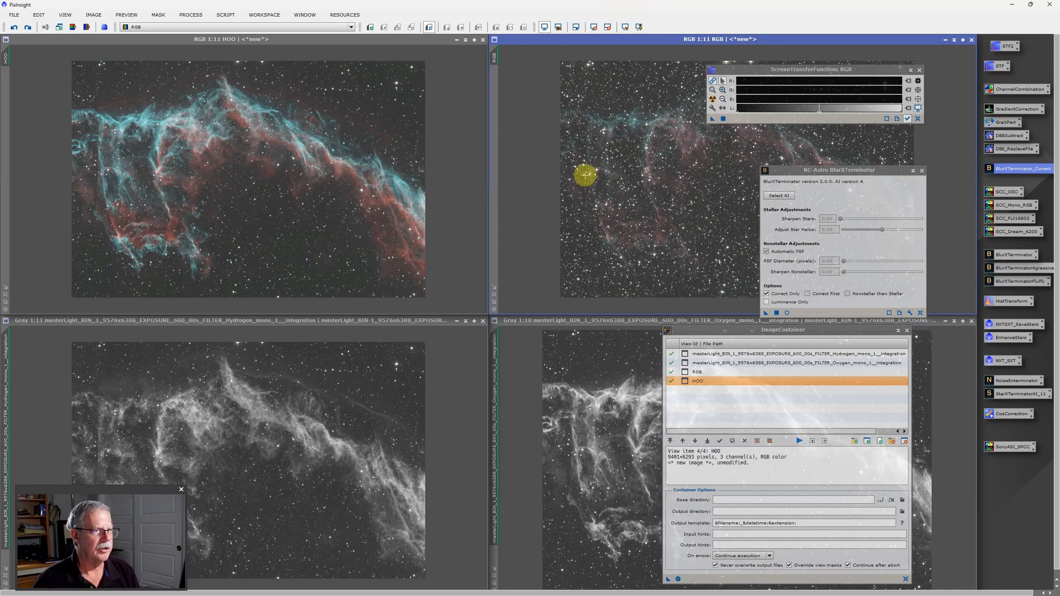
{"action": "left_click", "coordinate": [921, 170]}
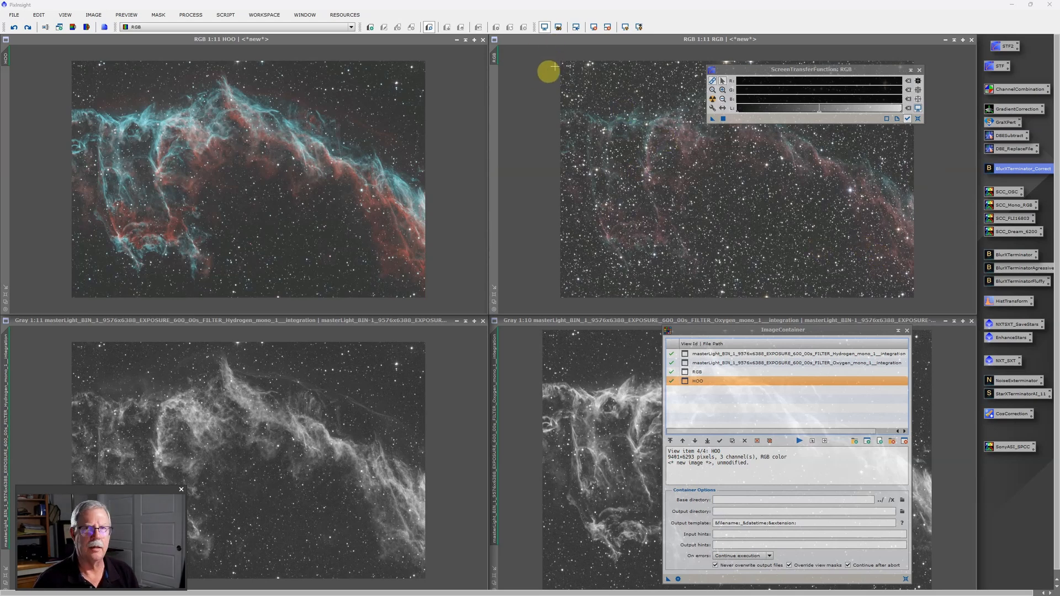
{"action": "left_click", "coordinate": [586, 40]}
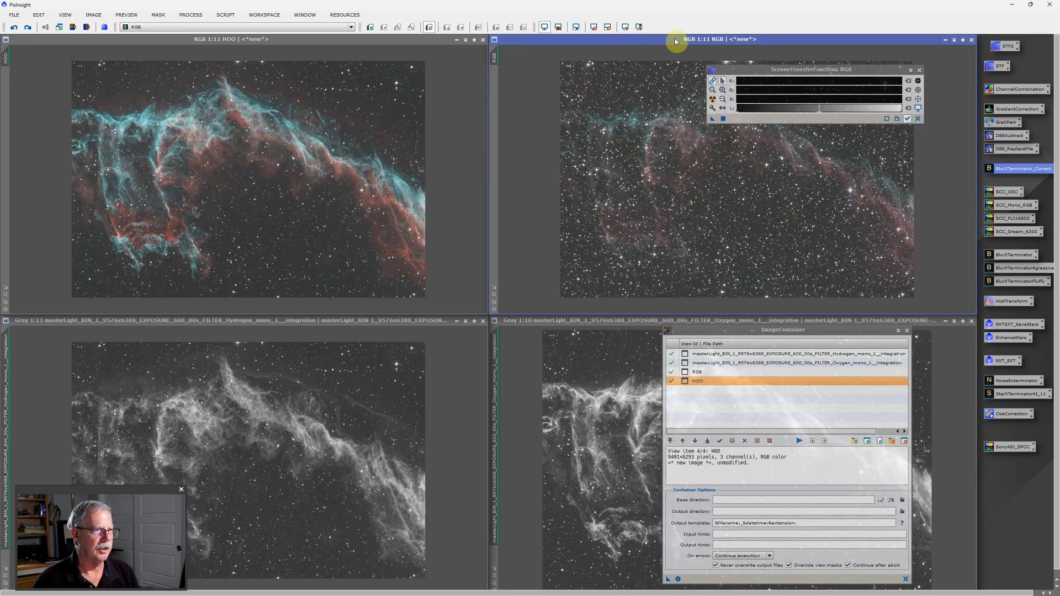
{"action": "left_click", "coordinate": [220, 16]}
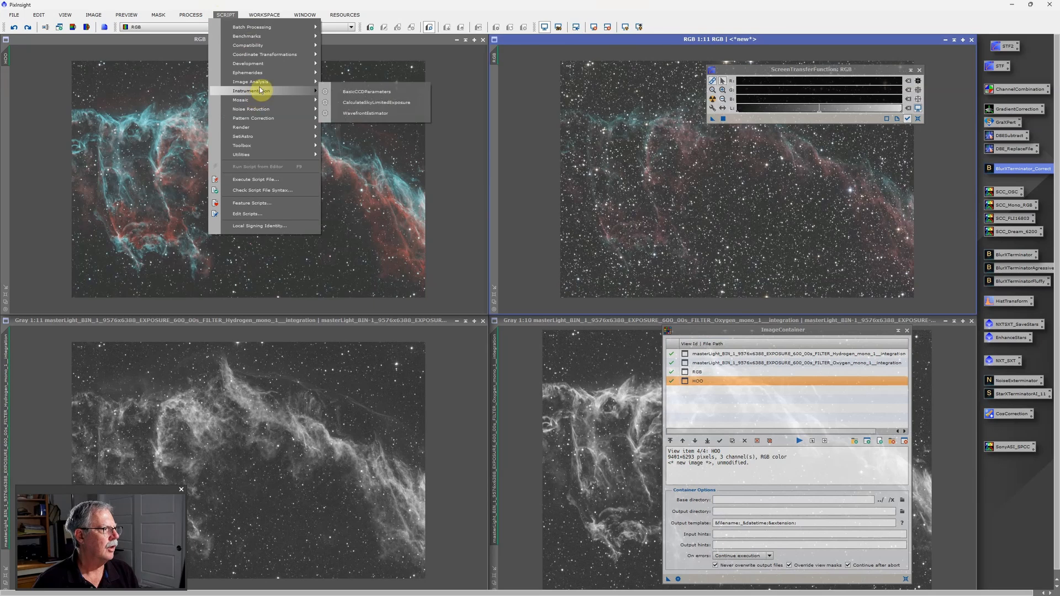
{"action": "mouse_move", "coordinate": [260, 82]}
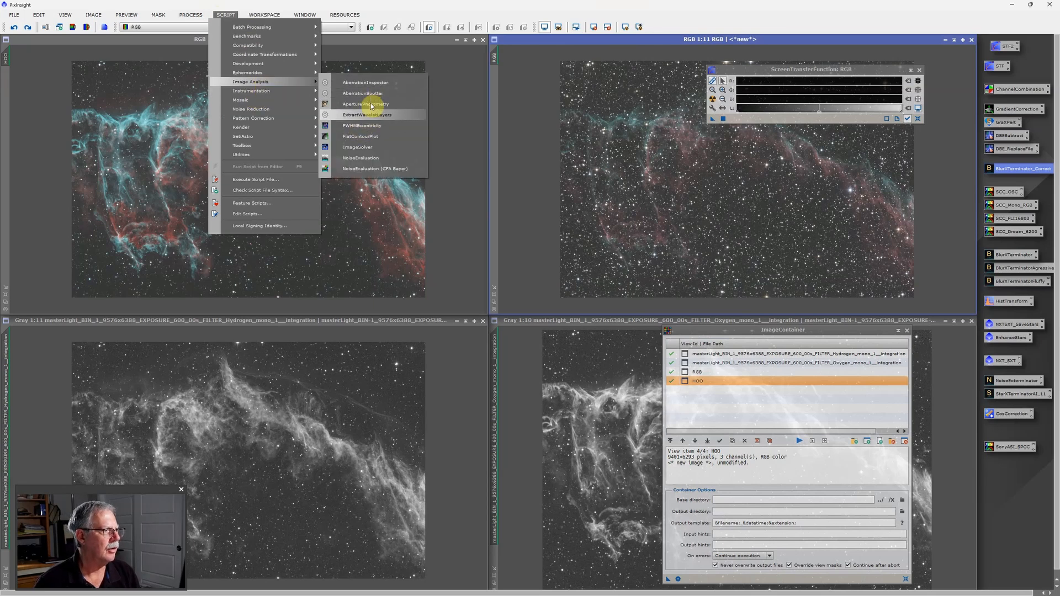
{"action": "left_click", "coordinate": [371, 148]}
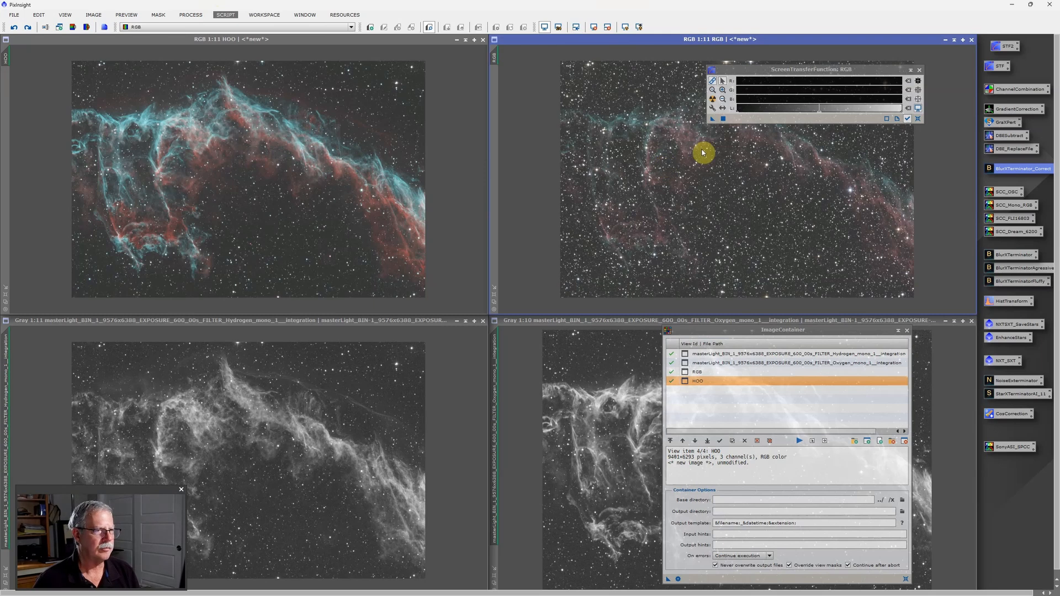
{"action": "left_click_drag", "start_coordinate": [581, 141], "coordinate": [464, 116]}
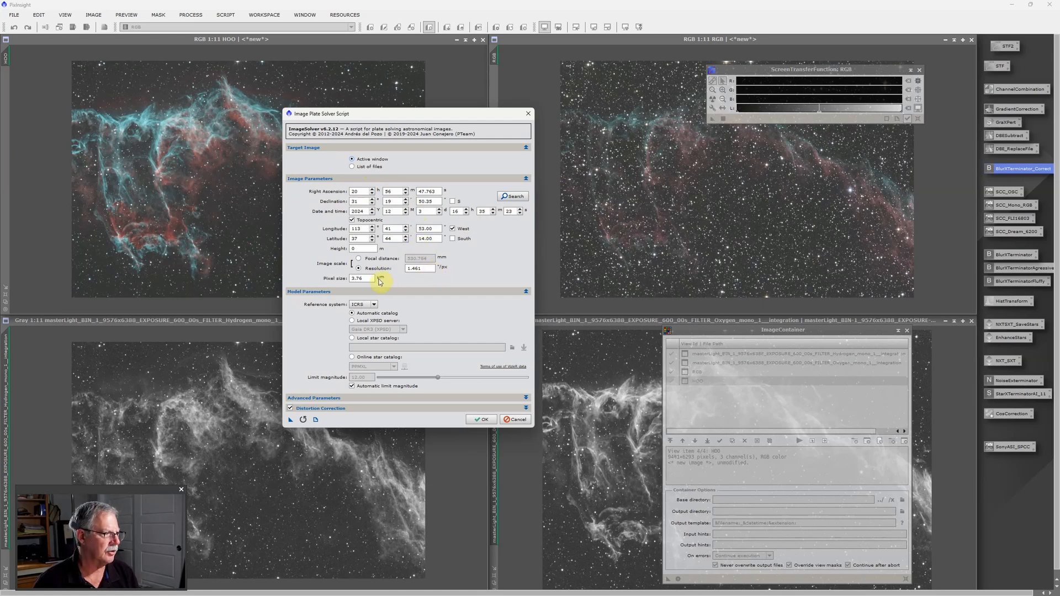
{"action": "left_click", "coordinate": [483, 420]}
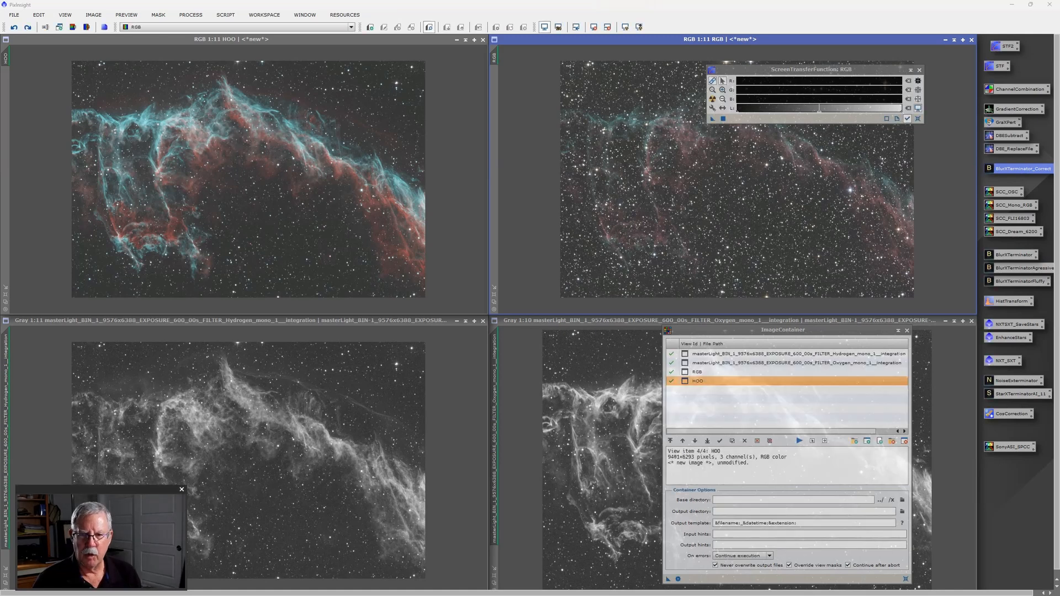
{"action": "left_click_drag", "start_coordinate": [747, 176], "coordinate": [449, 161]}
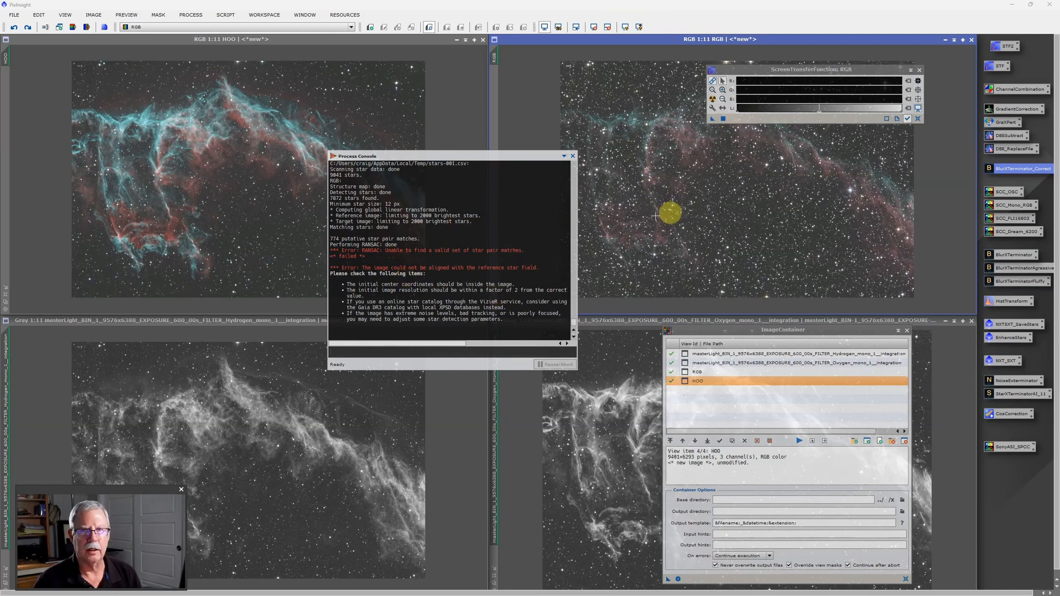
{"action": "left_click_drag", "start_coordinate": [440, 156], "coordinate": [1059, 154]}
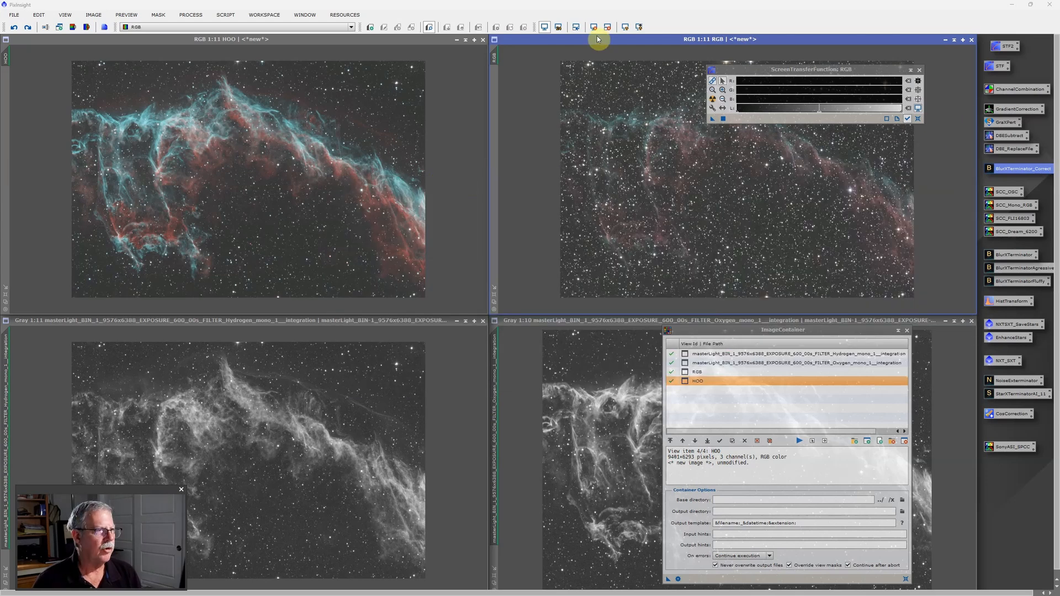
Undo the BlurXTerminator correction on the RGB image and plate-solve it again with the ImageSolver script.
{"action": "left_click", "coordinate": [15, 28]}
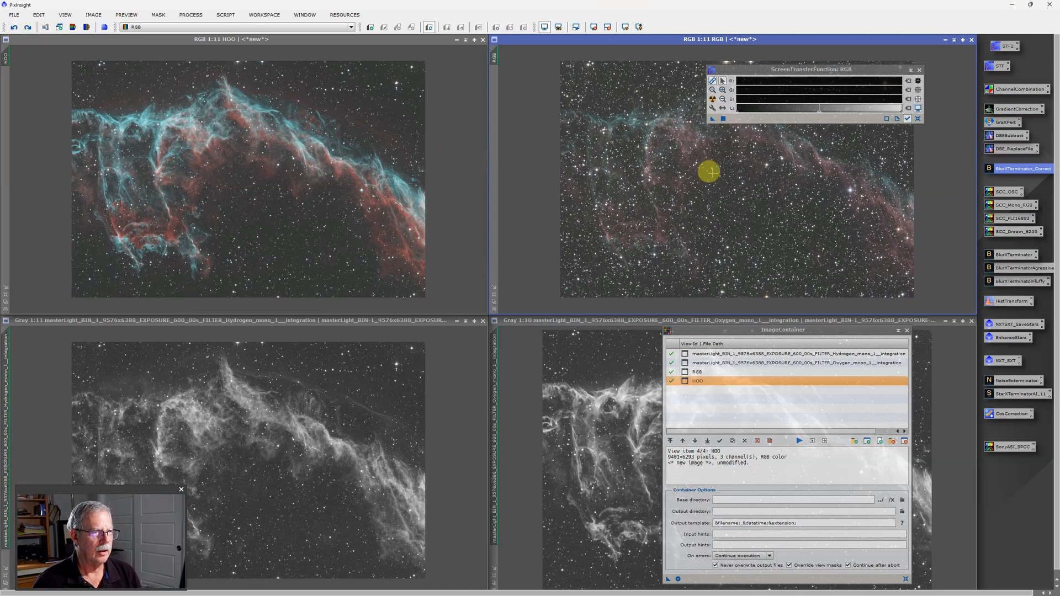
{"action": "left_click", "coordinate": [224, 16]}
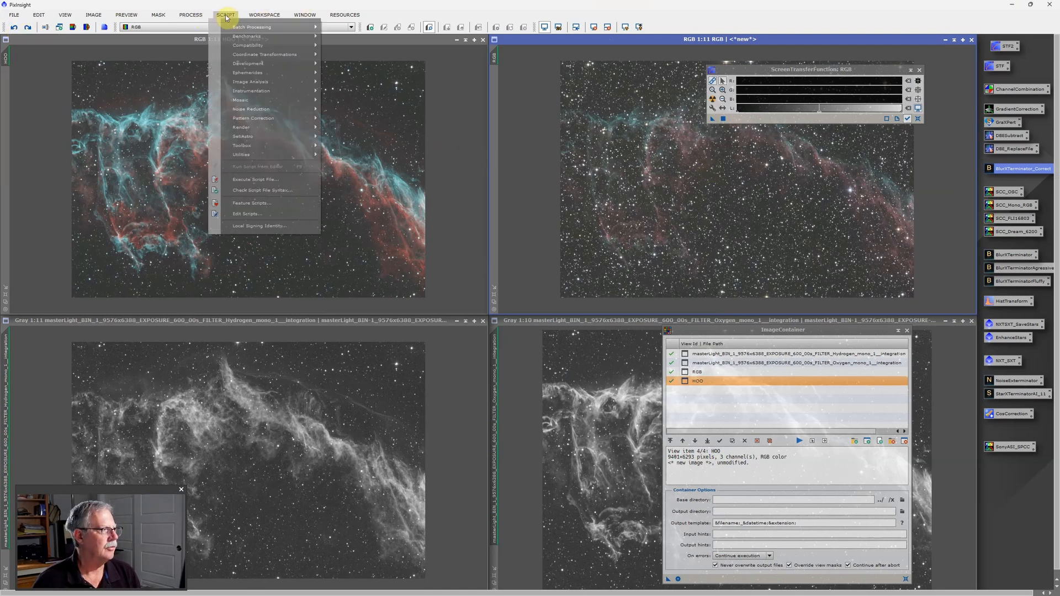
{"action": "mouse_move", "coordinate": [262, 82]}
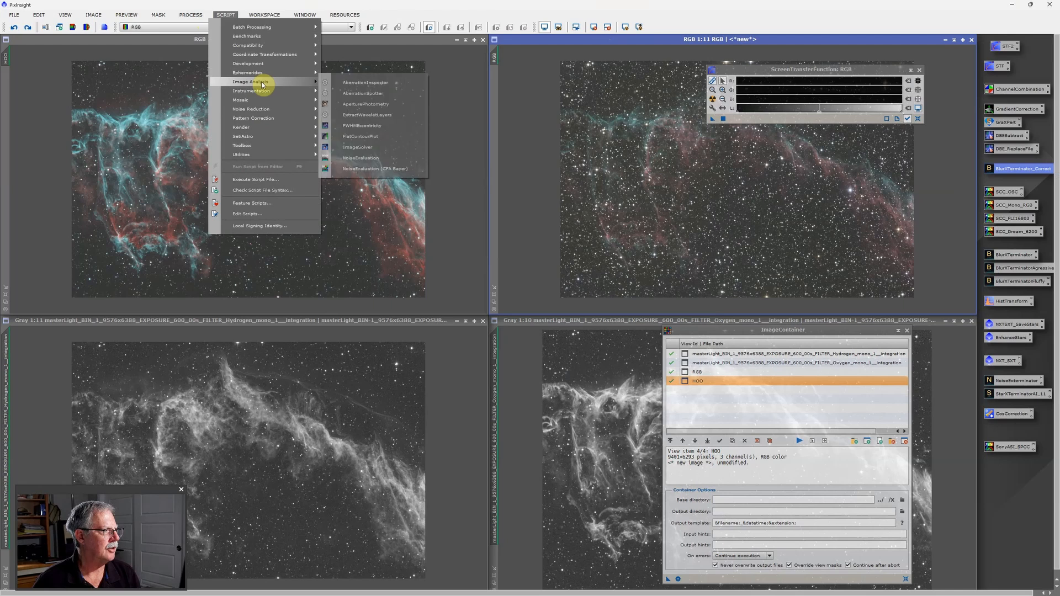
{"action": "left_click", "coordinate": [369, 148]}
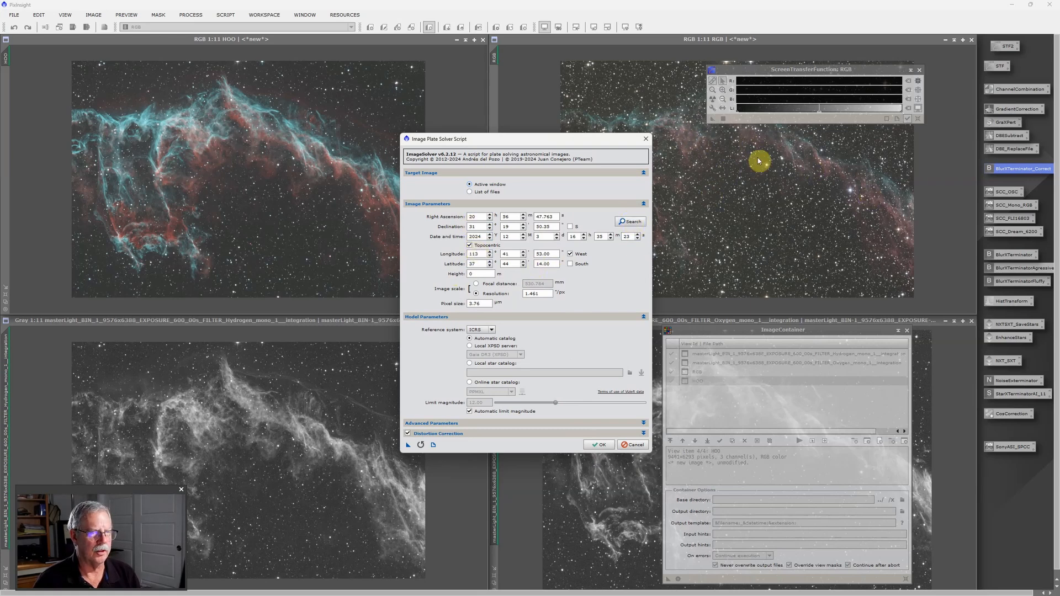
{"action": "left_click", "coordinate": [602, 445]}
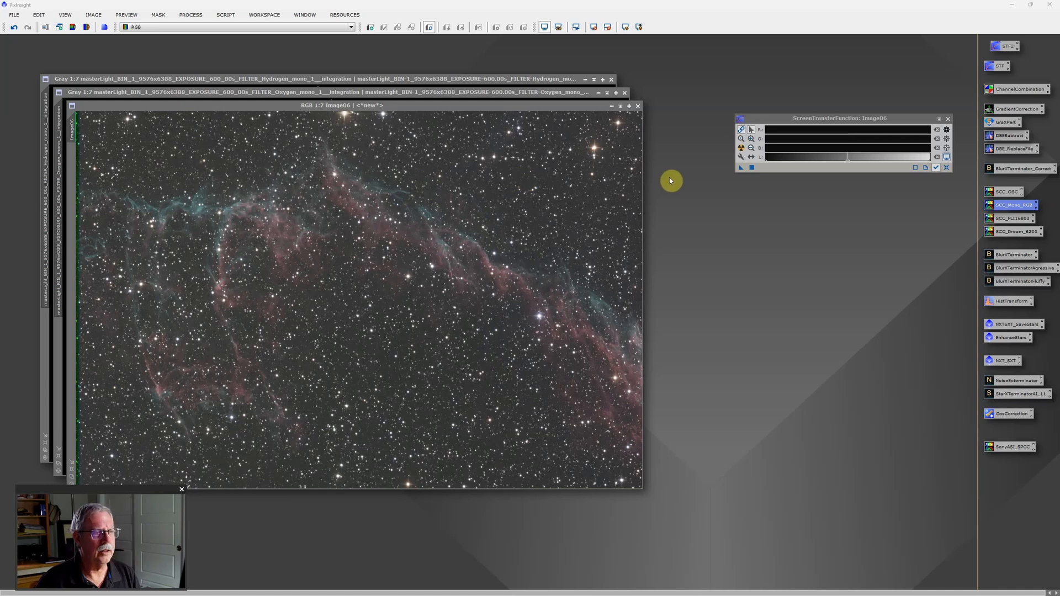
Close the combined color image without saving, along with the Oxygen and Hydrogen master images.
{"action": "left_click", "coordinate": [638, 105]}
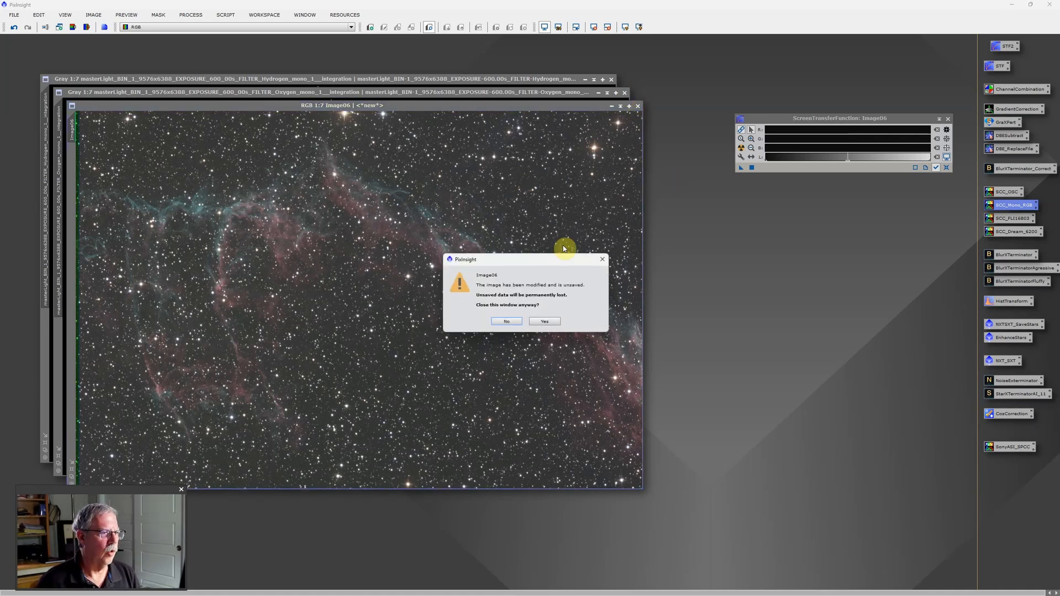
{"action": "left_click", "coordinate": [545, 322]}
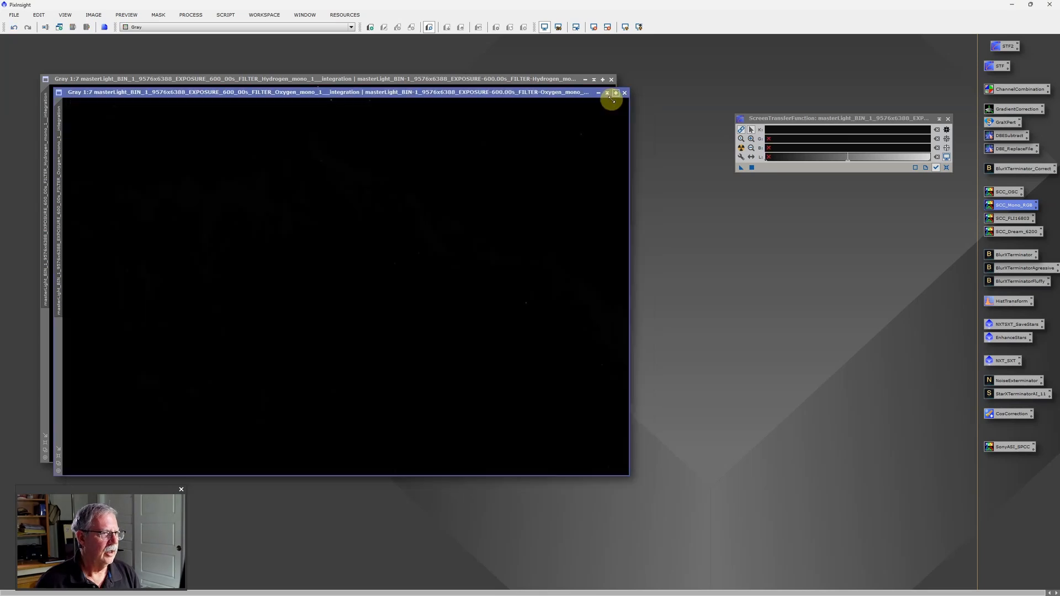
{"action": "left_click", "coordinate": [625, 92]}
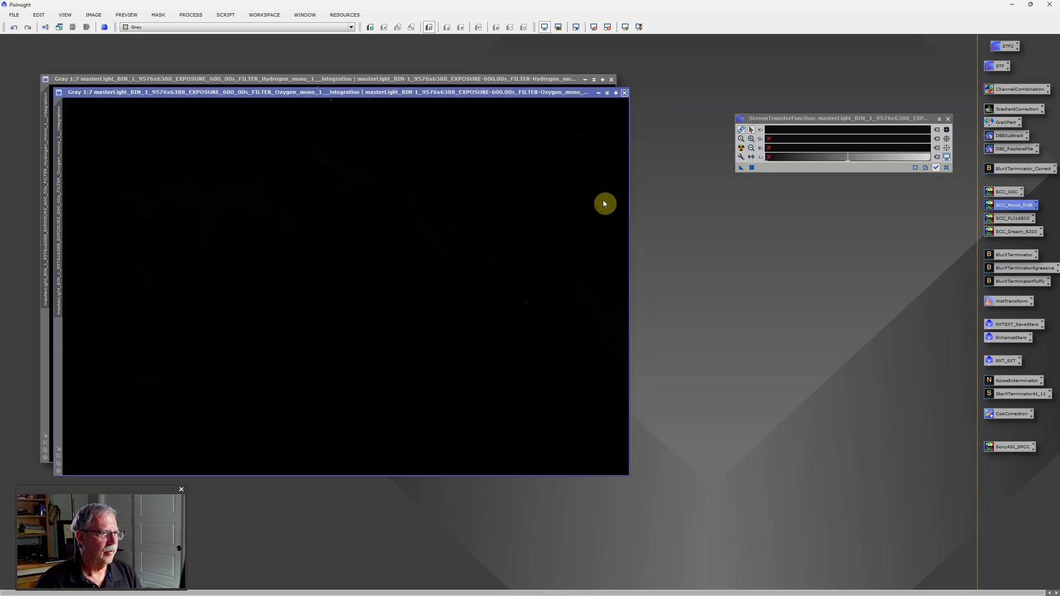
{"action": "left_click", "coordinate": [611, 80]}
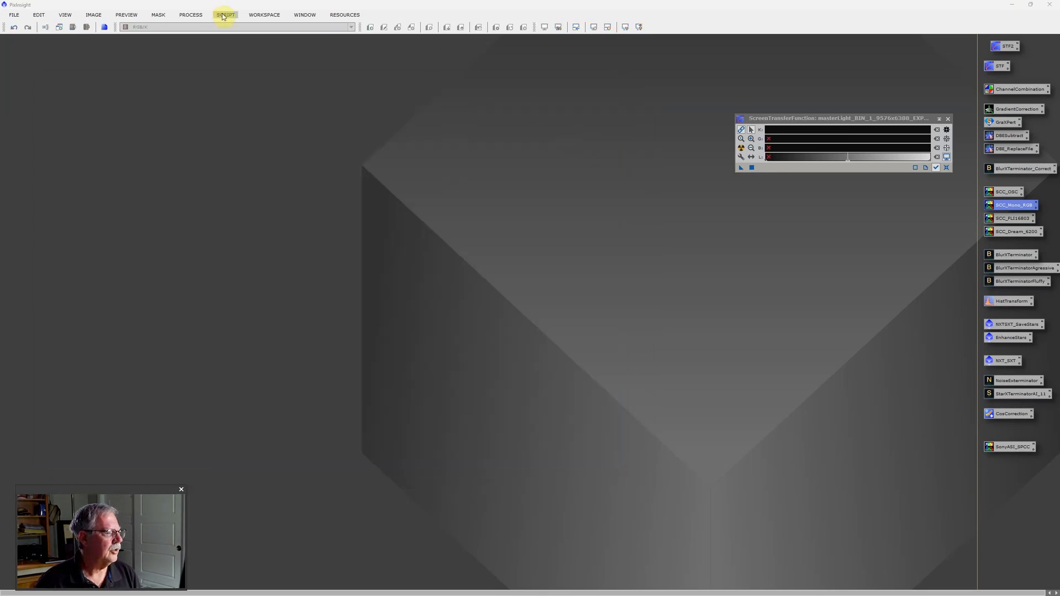
Review the light frame options in WeightedBatchPreprocessing, including the Autocrop setting under Image Integration, and exit the script.
{"action": "left_click", "coordinate": [224, 15]}
{"action": "mouse_move", "coordinate": [228, 26]}
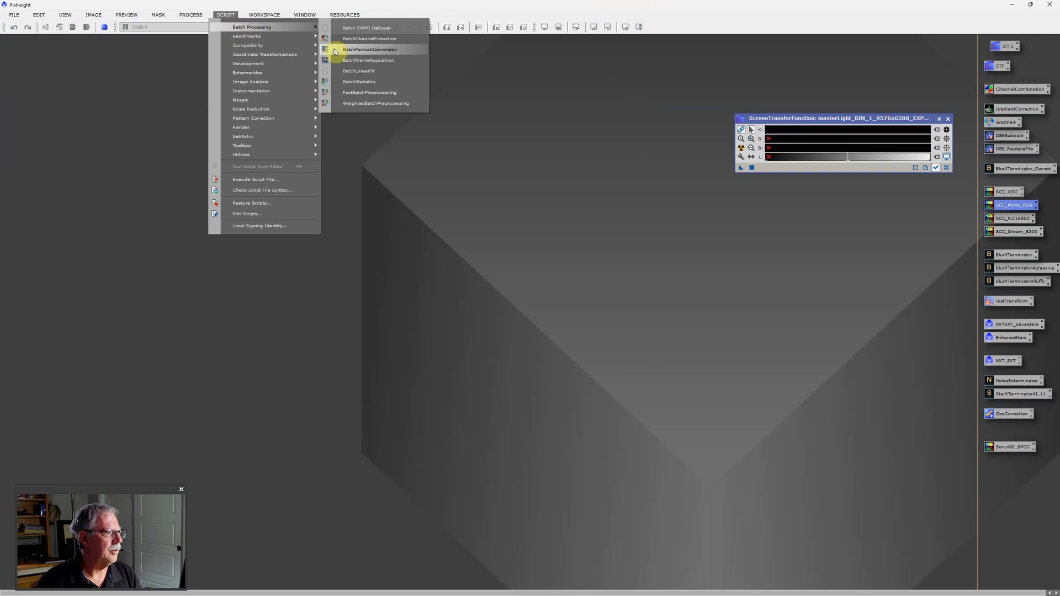
{"action": "left_click", "coordinate": [363, 104]}
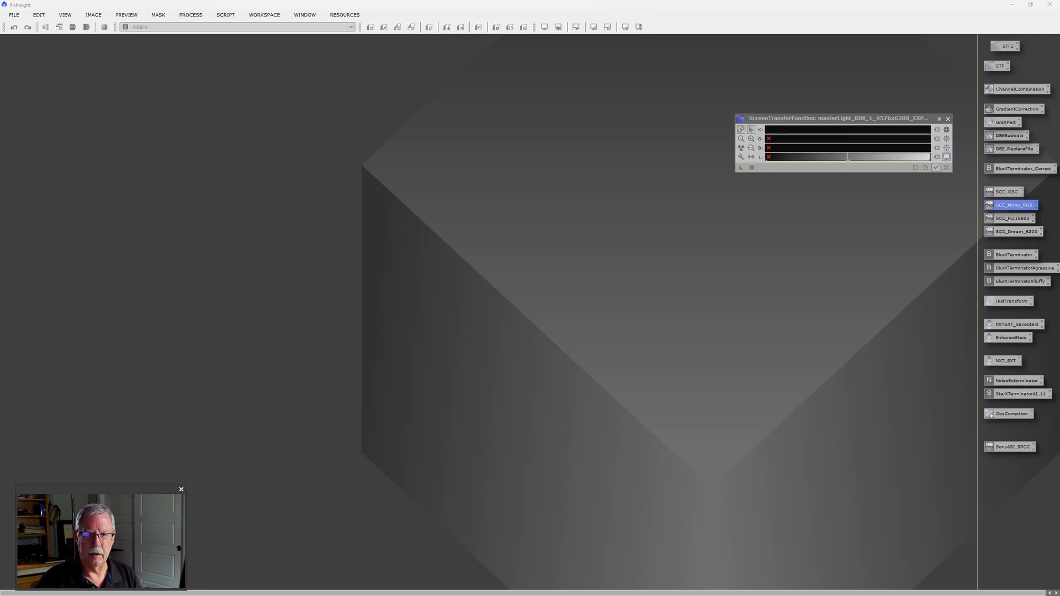
{"action": "left_click_drag", "start_coordinate": [914, 124], "coordinate": [487, 95]}
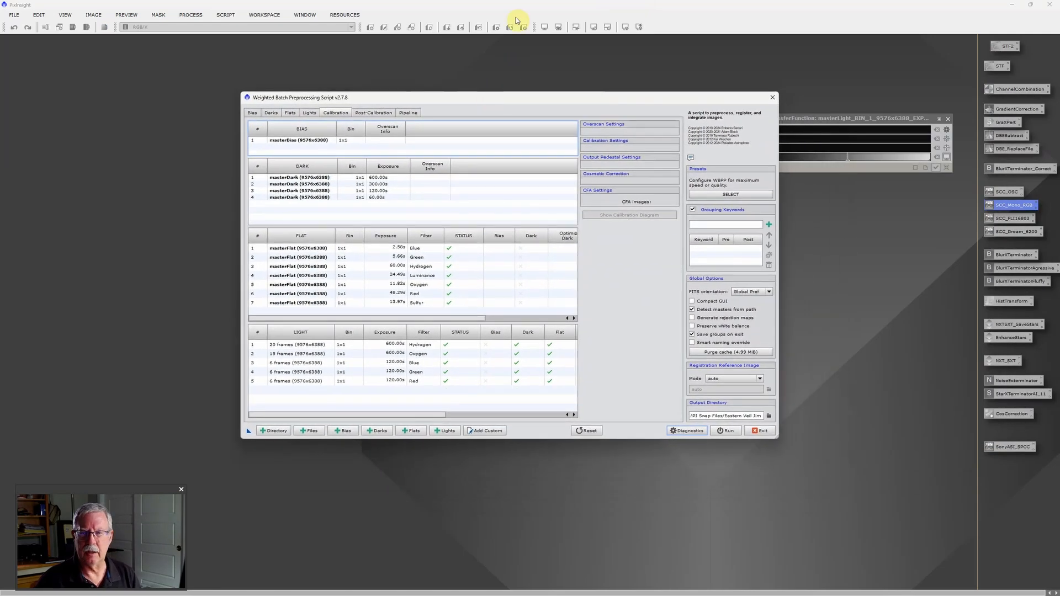
{"action": "left_click", "coordinate": [310, 112]}
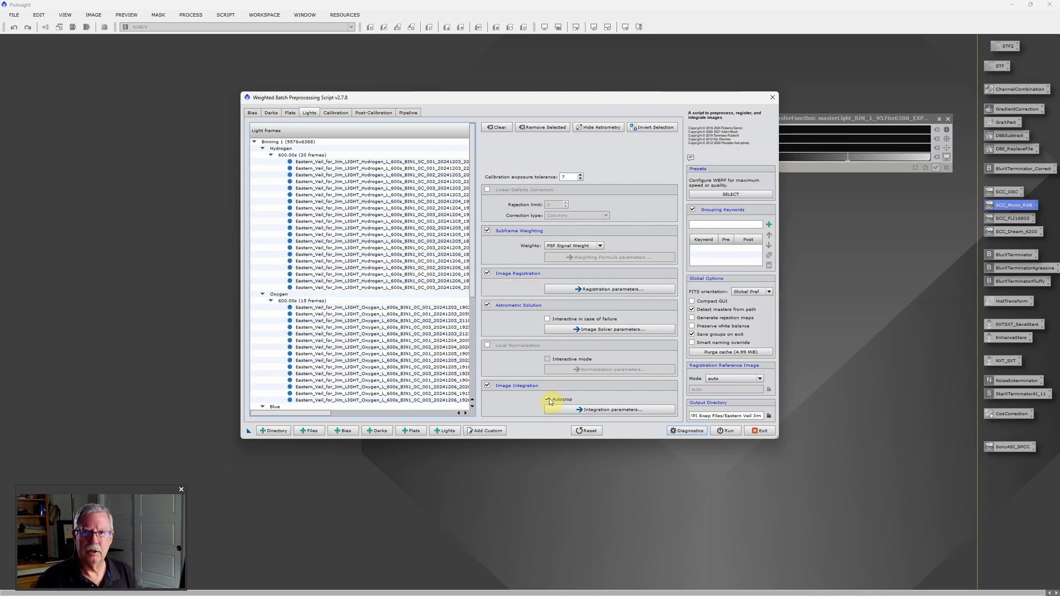
{"action": "mouse_move", "coordinate": [549, 401]}
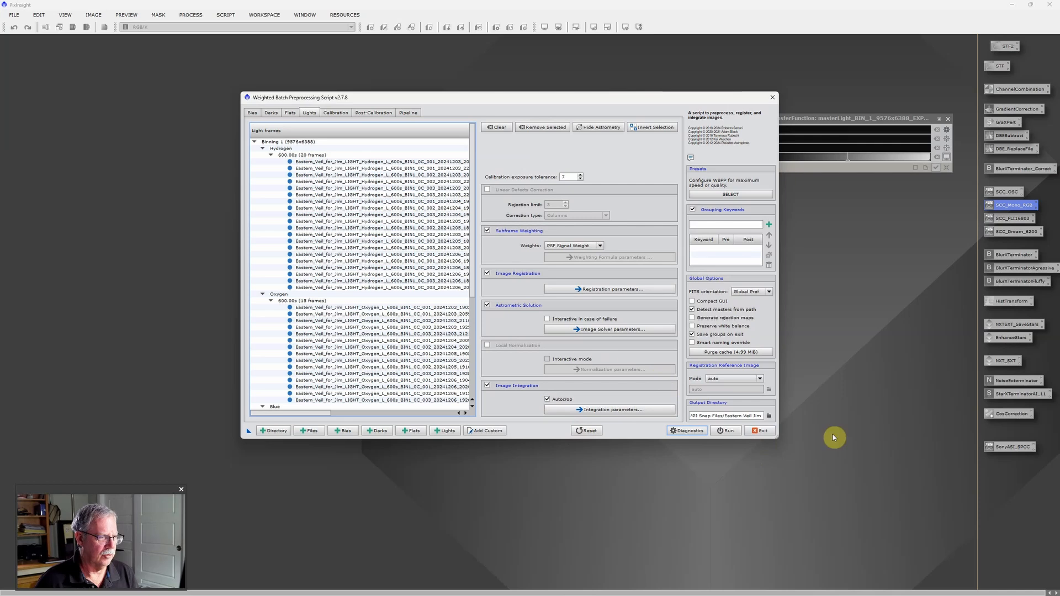
{"action": "left_click", "coordinate": [761, 431]}
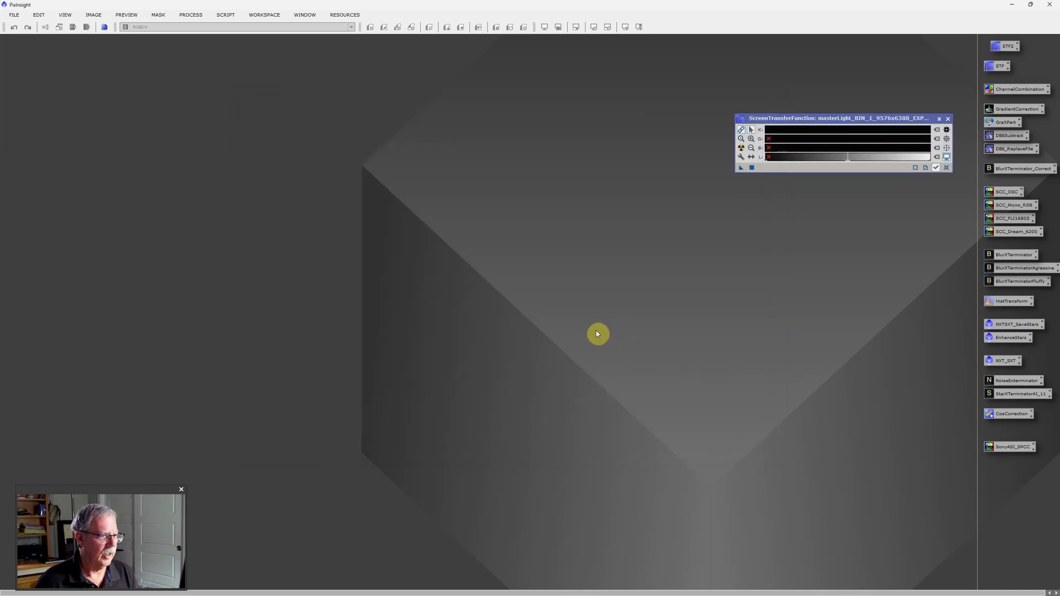
Open the five newest autocrop master lights (Red, Green, Blue, Oxygen and Hydrogen) from the master folder.
{"action": "double_click", "coordinate": [531, 231]}
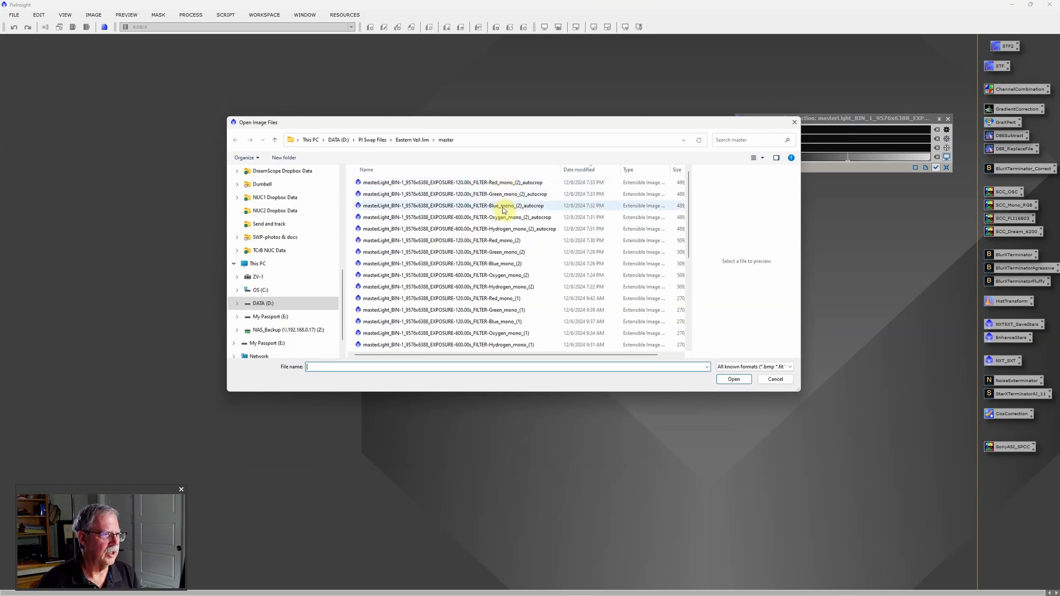
{"action": "left_click", "coordinate": [527, 187]}
{"action": "left_click", "coordinate": [536, 230], "text": "shift"}
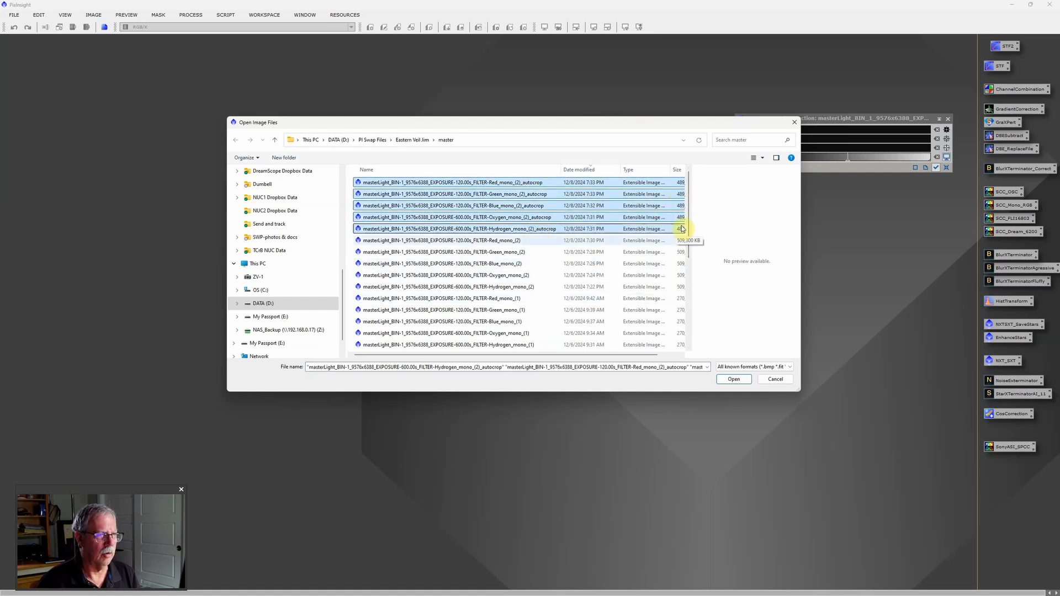
{"action": "left_click", "coordinate": [736, 381]}
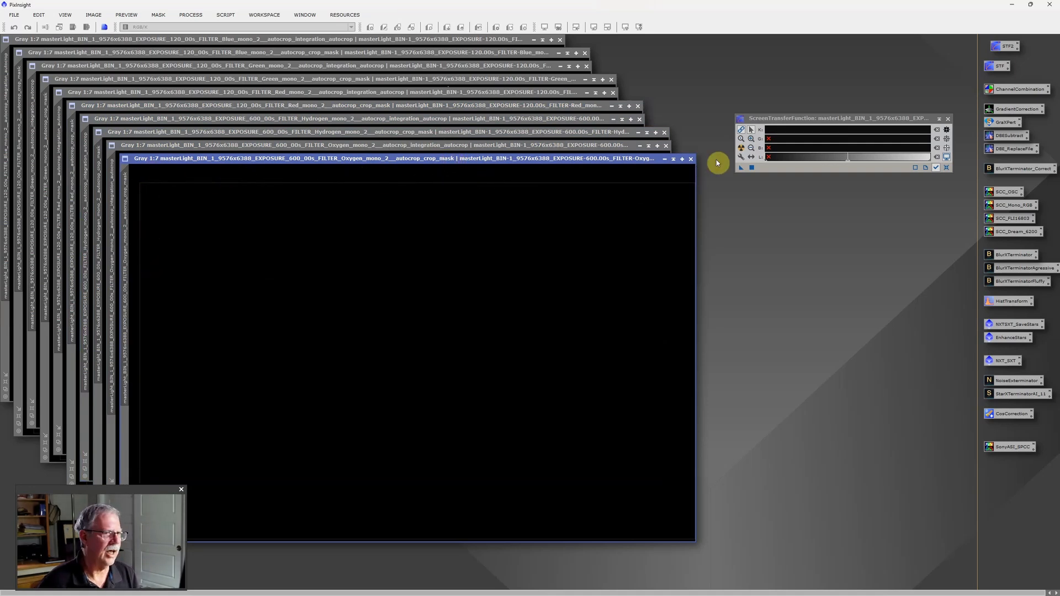
Auto-stretch the Oxygen crop mask to view it, and close the crop mask images of all five masters.
{"action": "left_click", "coordinate": [741, 147]}
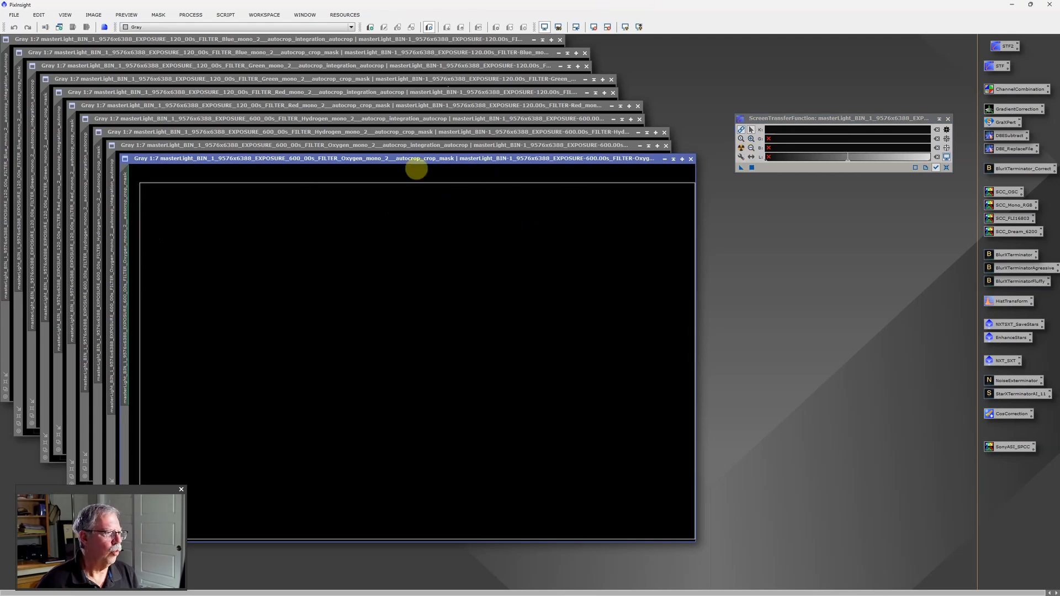
{"action": "left_click", "coordinate": [691, 159]}
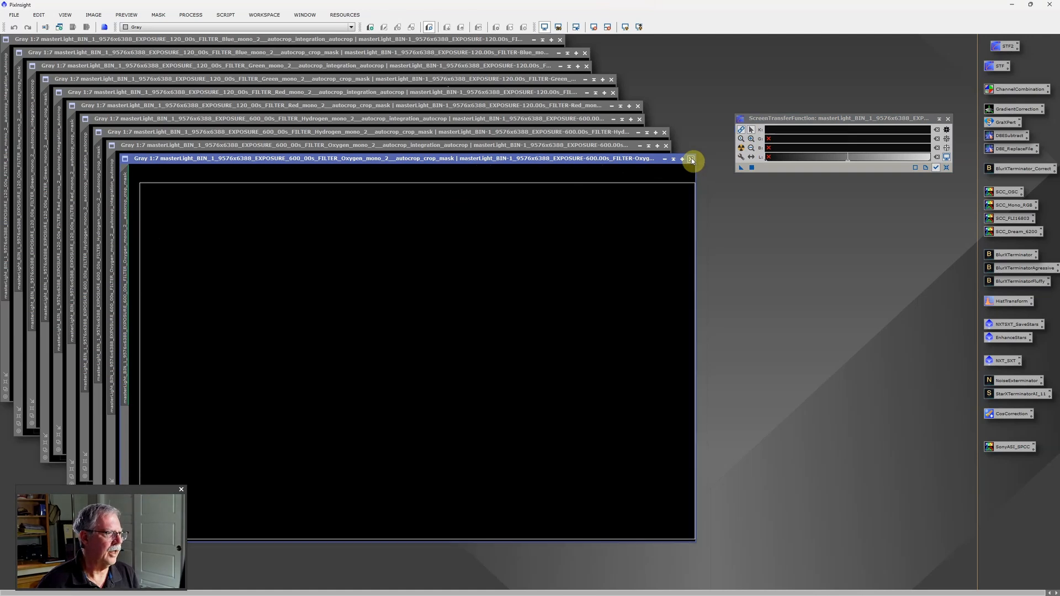
{"action": "left_click", "coordinate": [665, 133]}
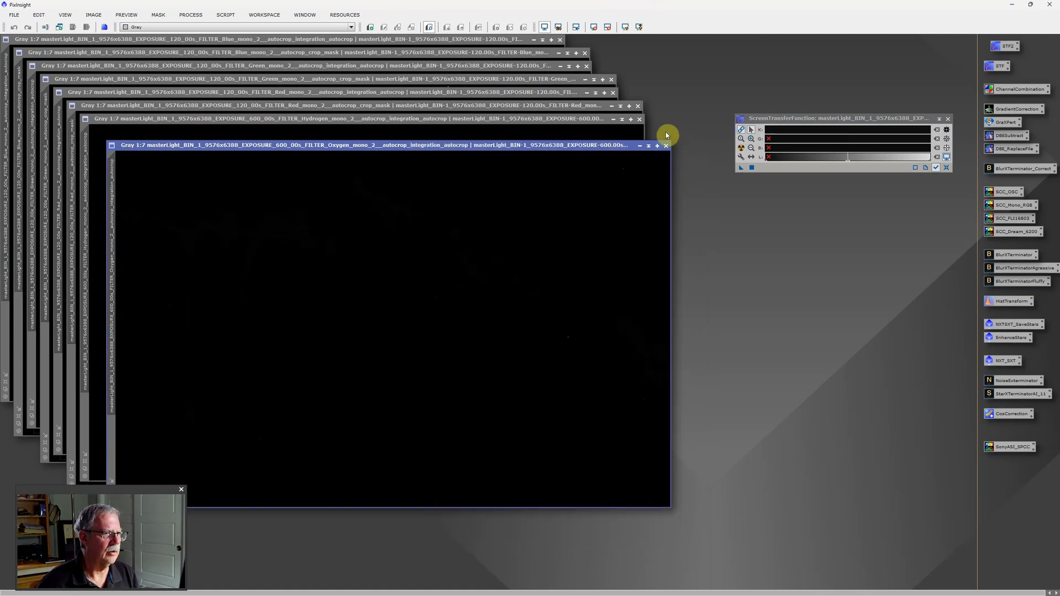
{"action": "left_click", "coordinate": [638, 105]}
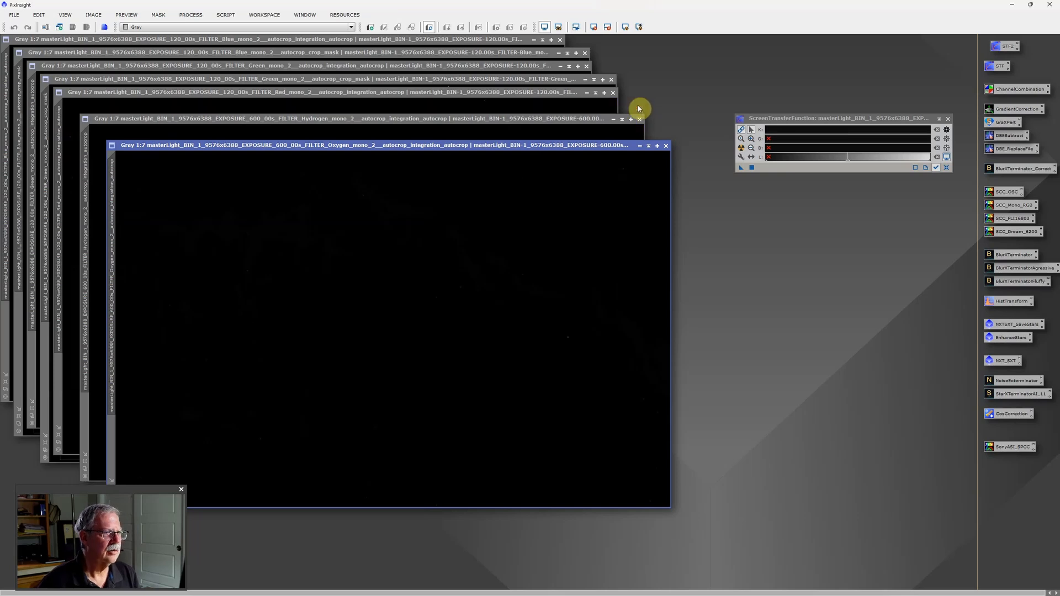
{"action": "left_click", "coordinate": [613, 81]}
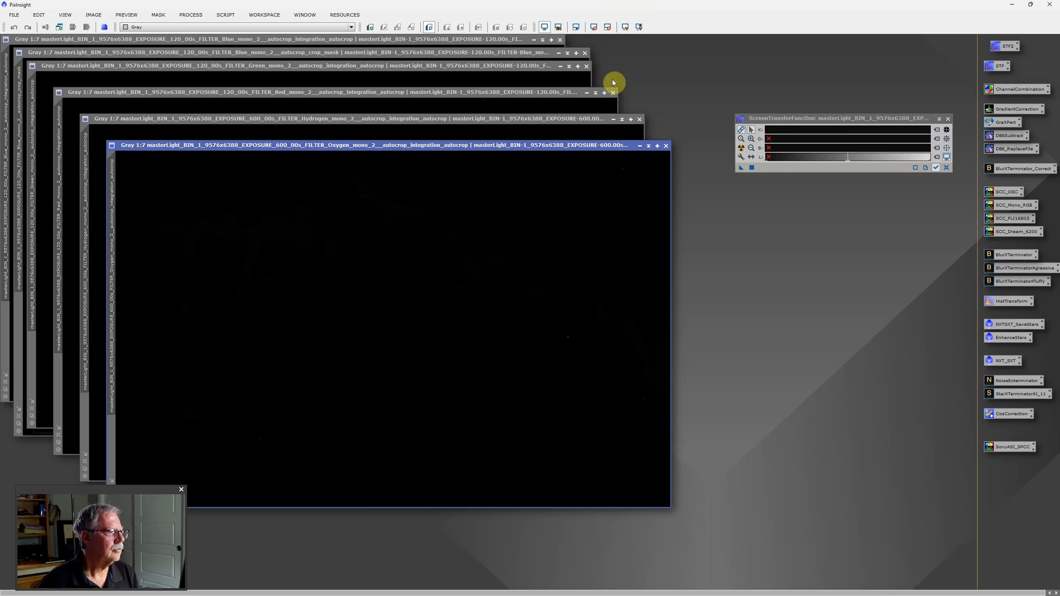
{"action": "left_click", "coordinate": [585, 54]}
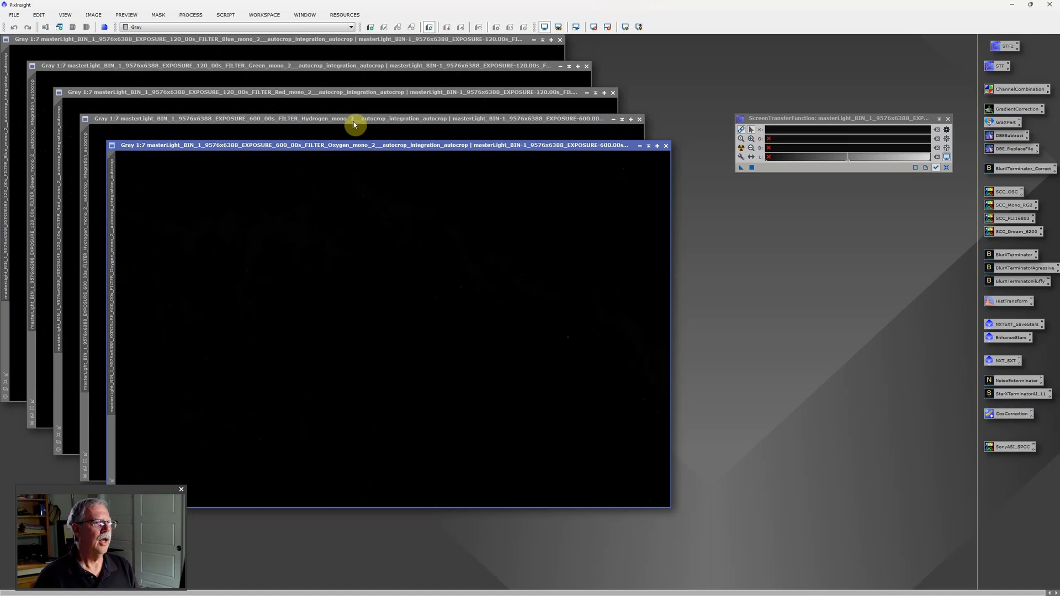
Auto-stretch the screen display of the Oxygen autocrop master.
{"action": "left_click", "coordinate": [742, 151]}
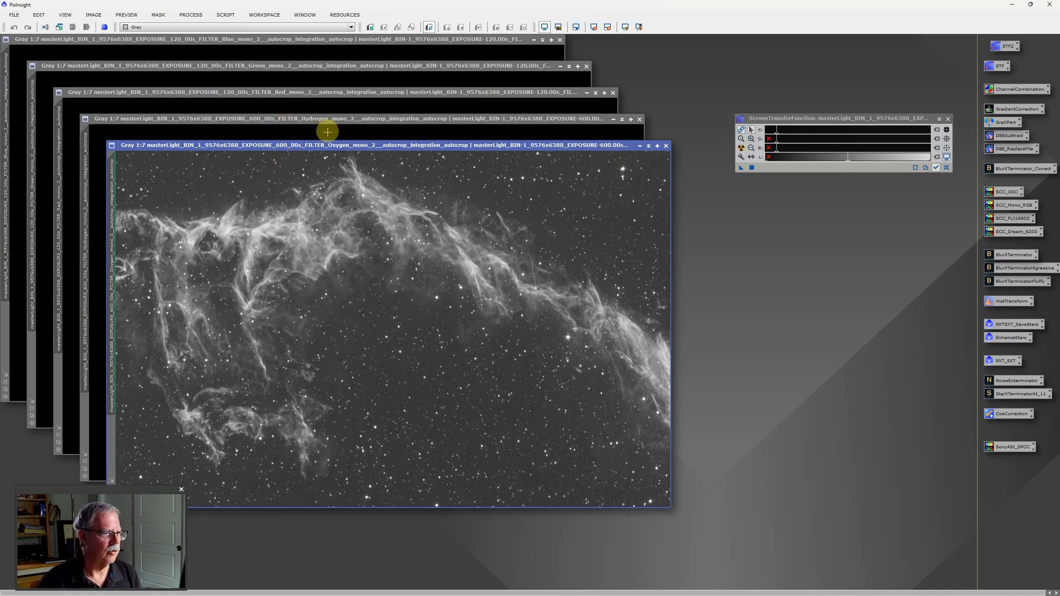
Clear the old entries from the ImageContainer, add all five autocrop master views, and close it.
{"action": "right_click", "coordinate": [754, 243]}
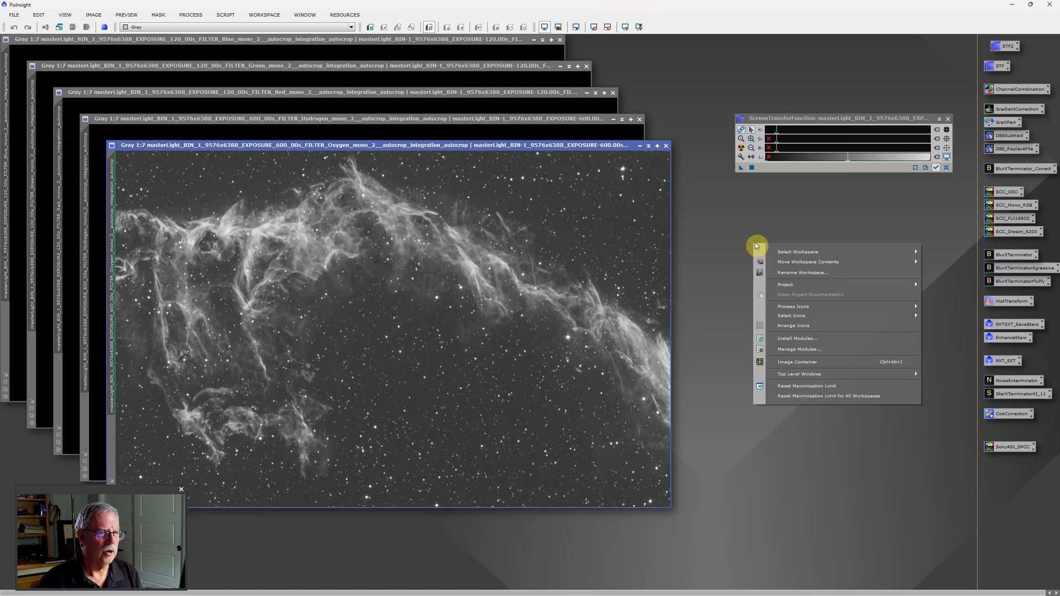
{"action": "left_click", "coordinate": [821, 363]}
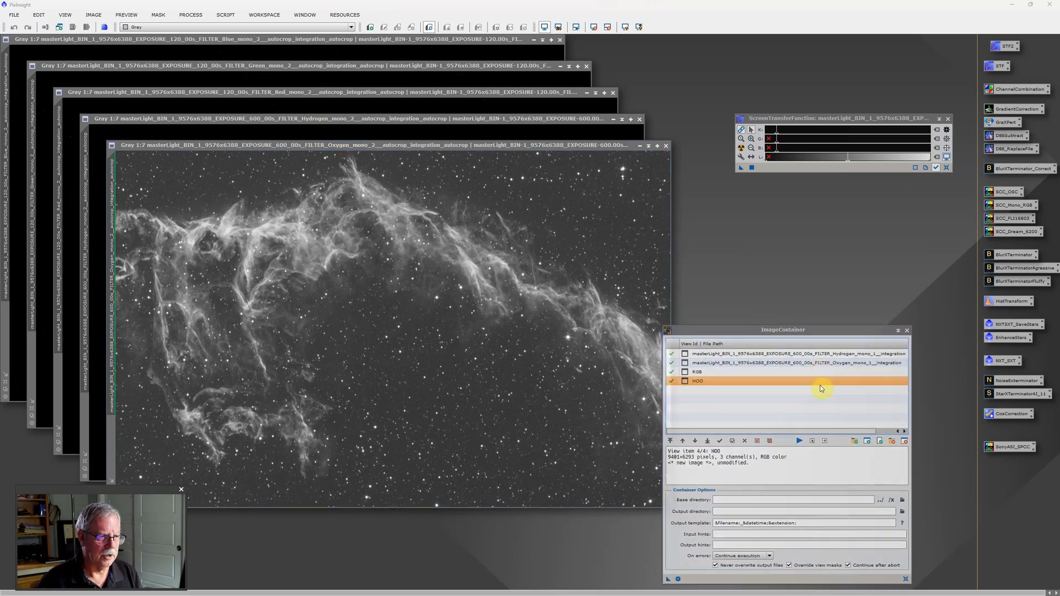
{"action": "left_click", "coordinate": [905, 579]}
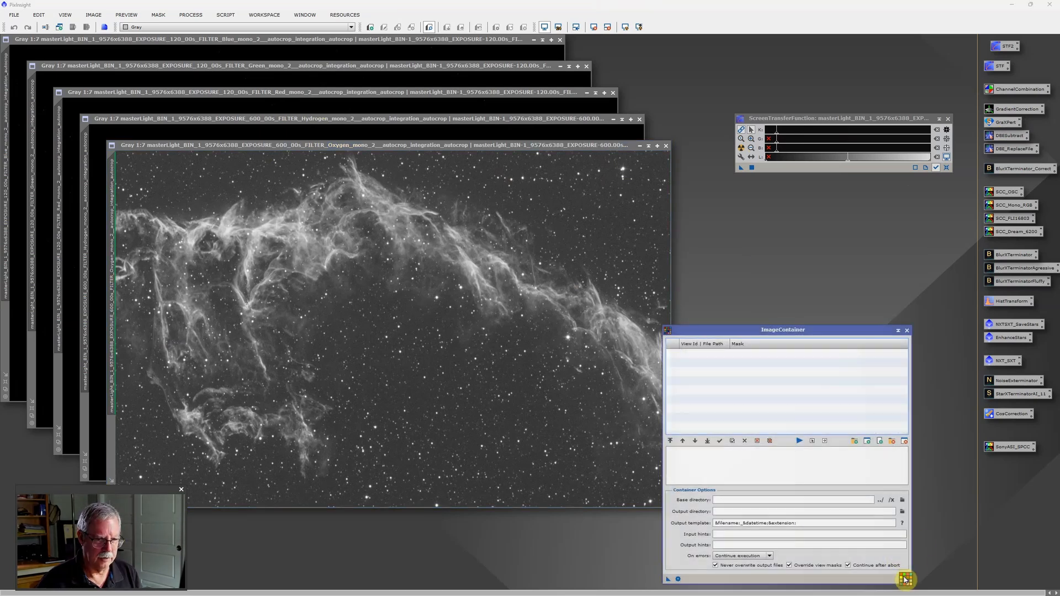
{"action": "left_click", "coordinate": [868, 443]}
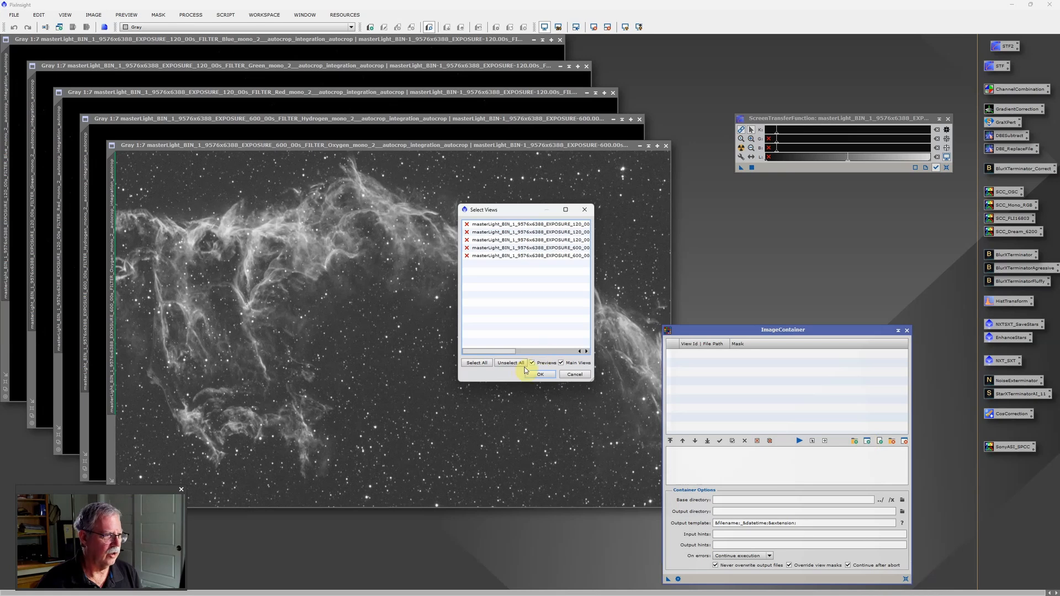
{"action": "left_click", "coordinate": [487, 367]}
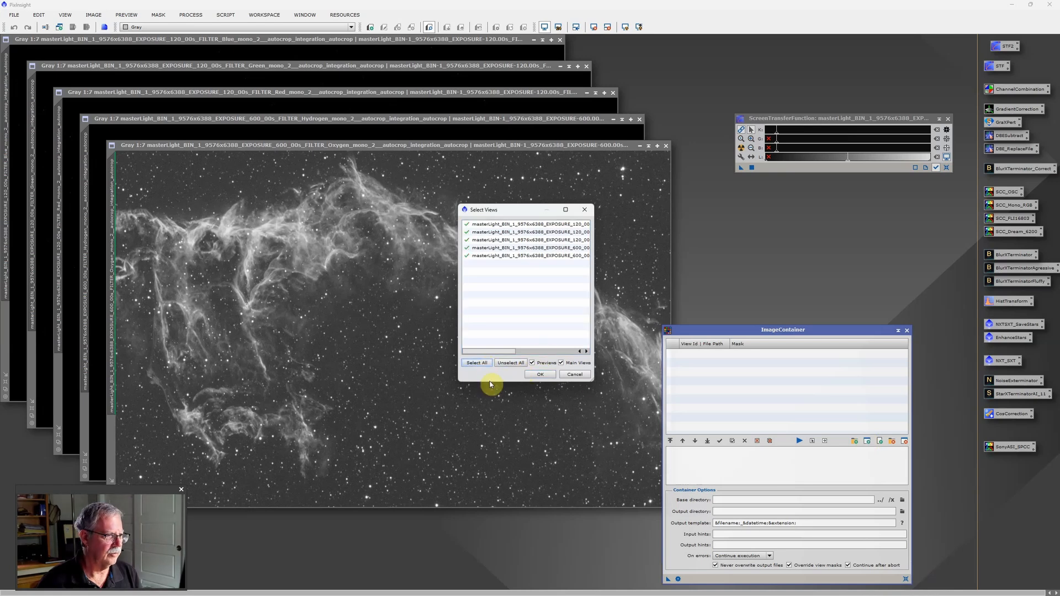
{"action": "left_click", "coordinate": [540, 375]}
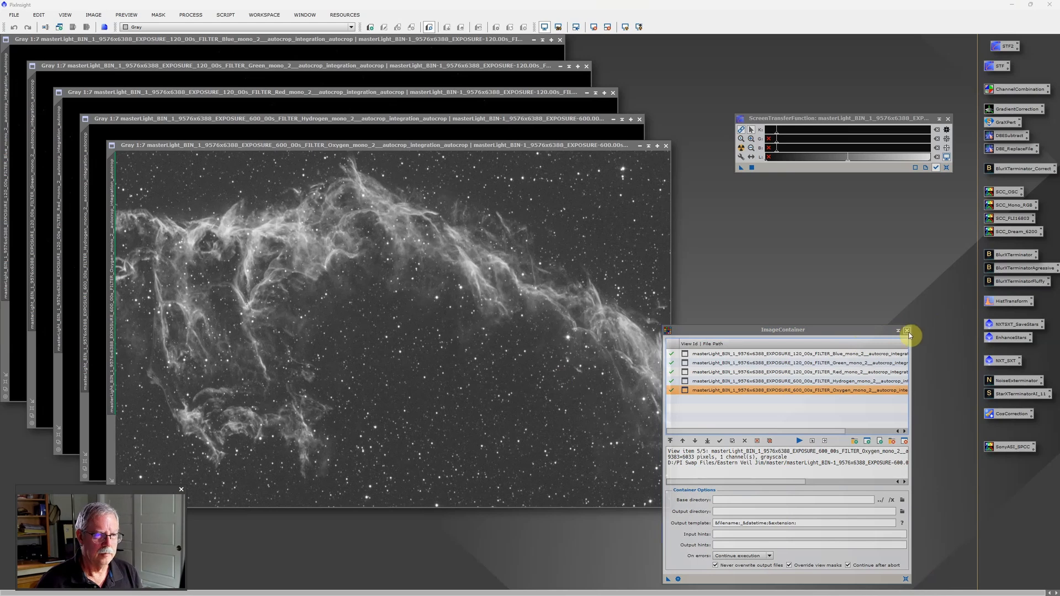
{"action": "left_click", "coordinate": [907, 332]}
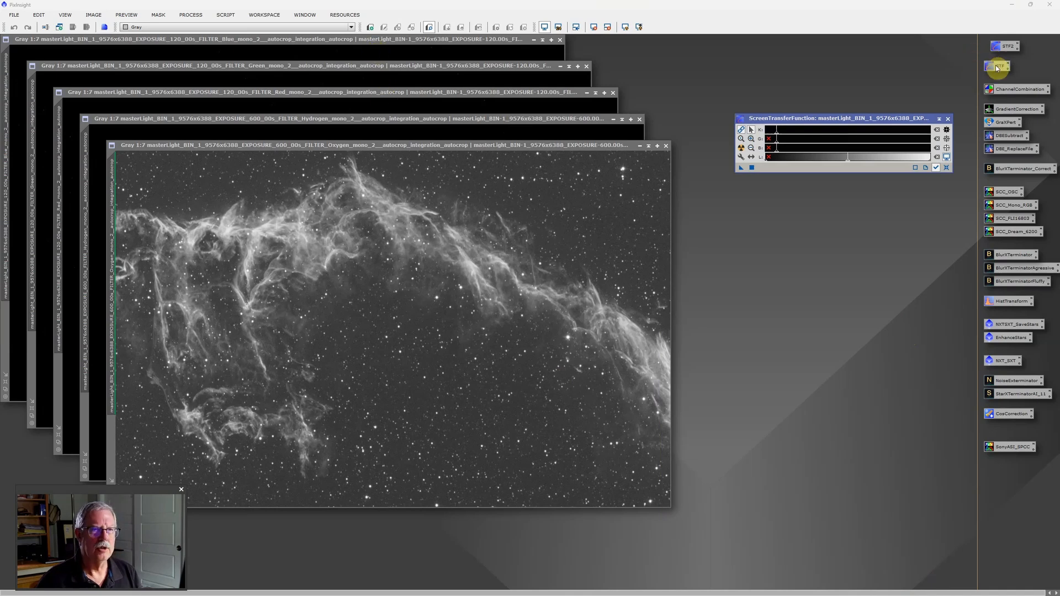
Open ChannelCombination in RGB mode and assign the Red autocrop master to R and the Green one to G.
{"action": "double_click", "coordinate": [998, 89]}
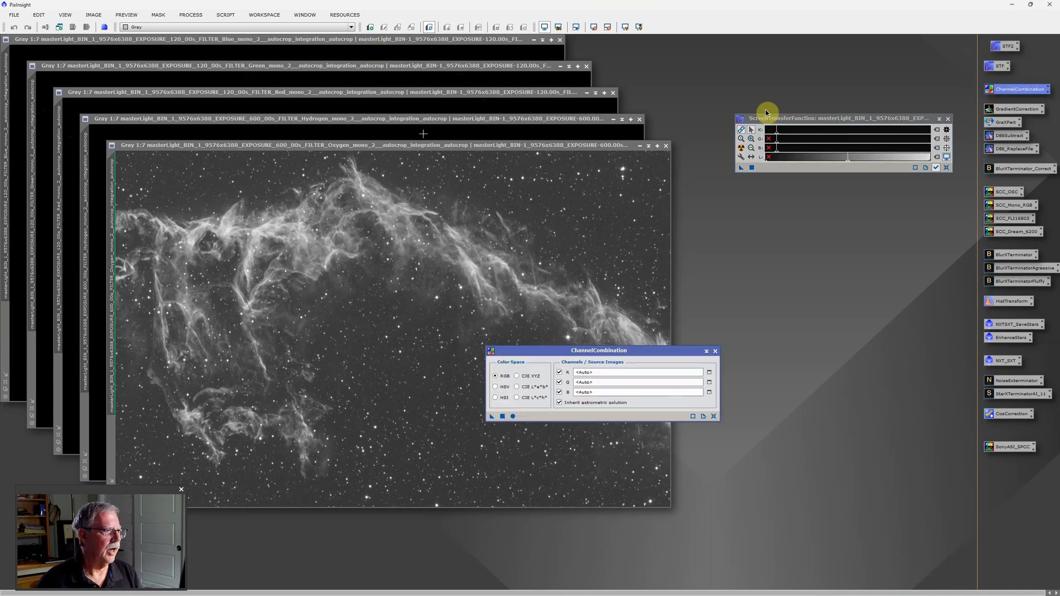
{"action": "left_click", "coordinate": [710, 374]}
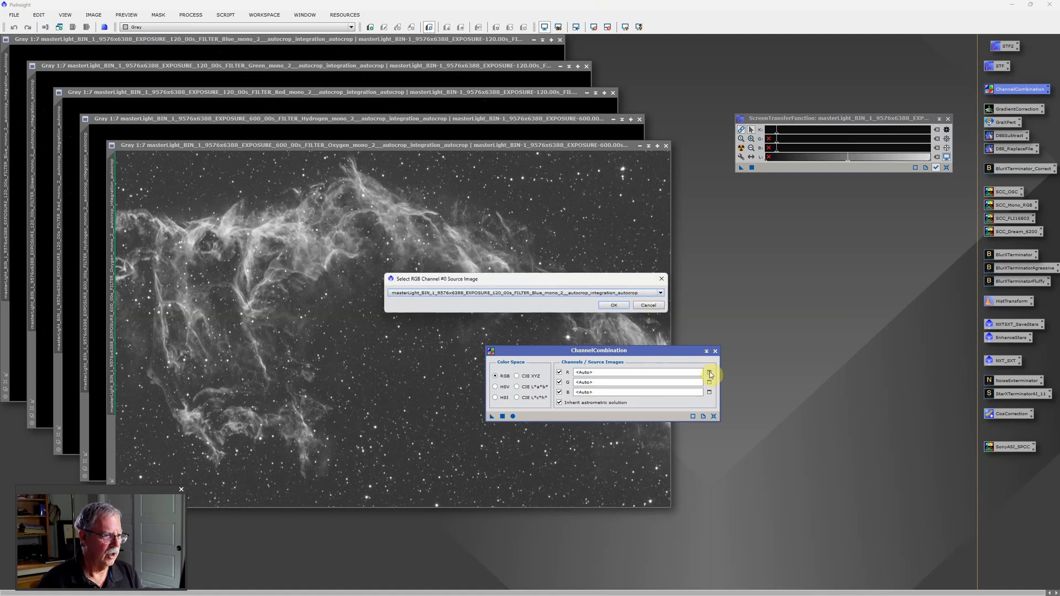
{"action": "left_click", "coordinate": [662, 293]}
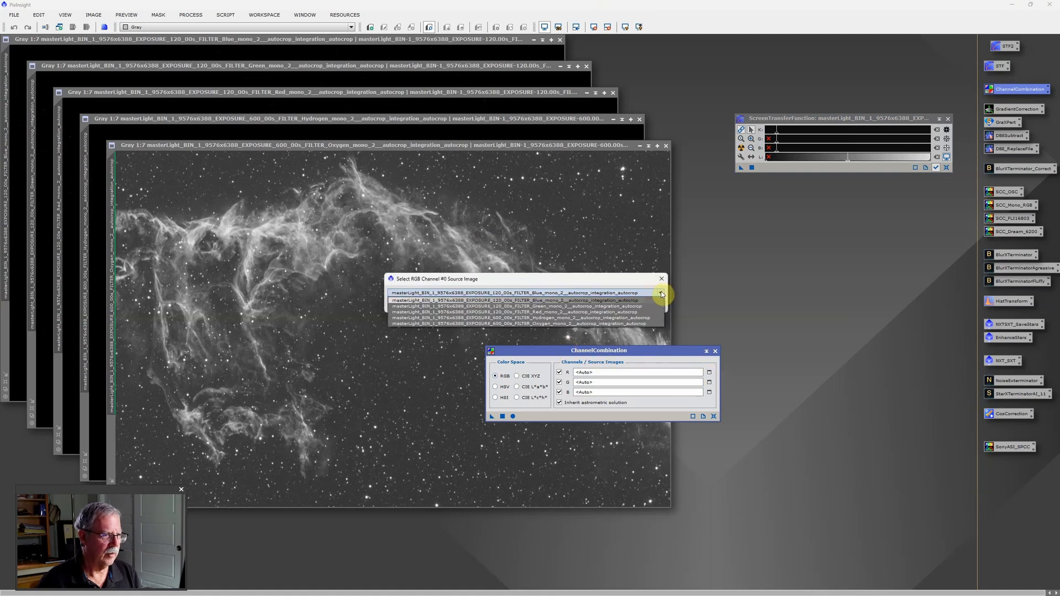
{"action": "left_click", "coordinate": [523, 312]}
{"action": "left_click", "coordinate": [611, 301]}
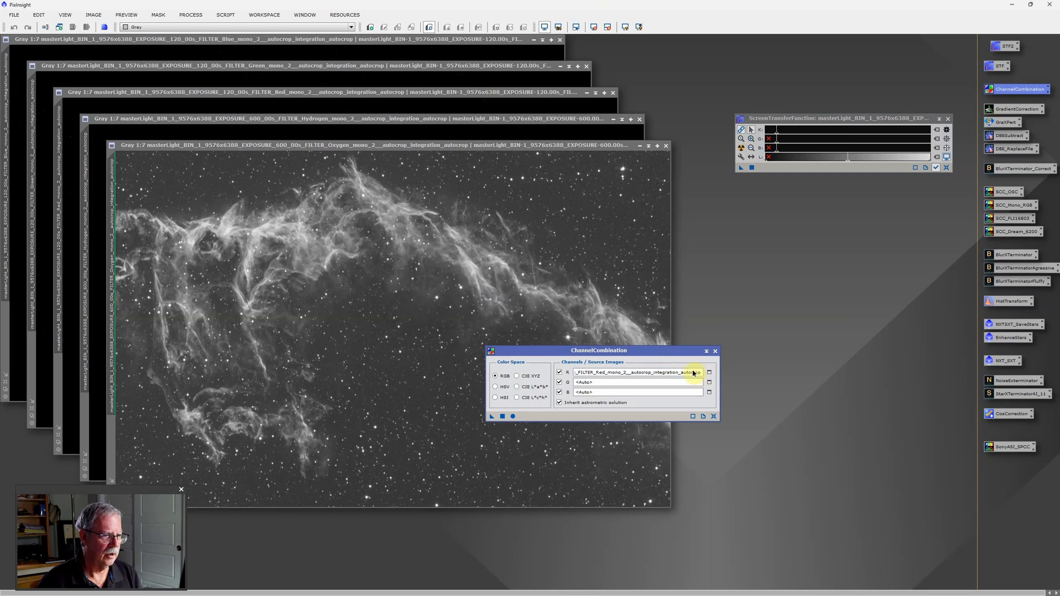
{"action": "left_click", "coordinate": [710, 383]}
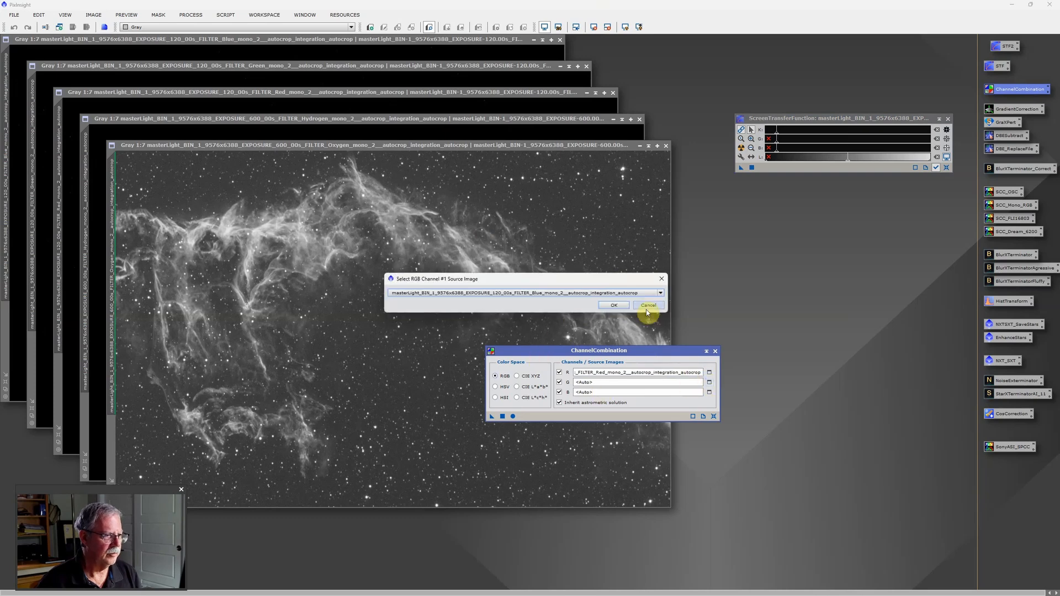
{"action": "left_click", "coordinate": [660, 294]}
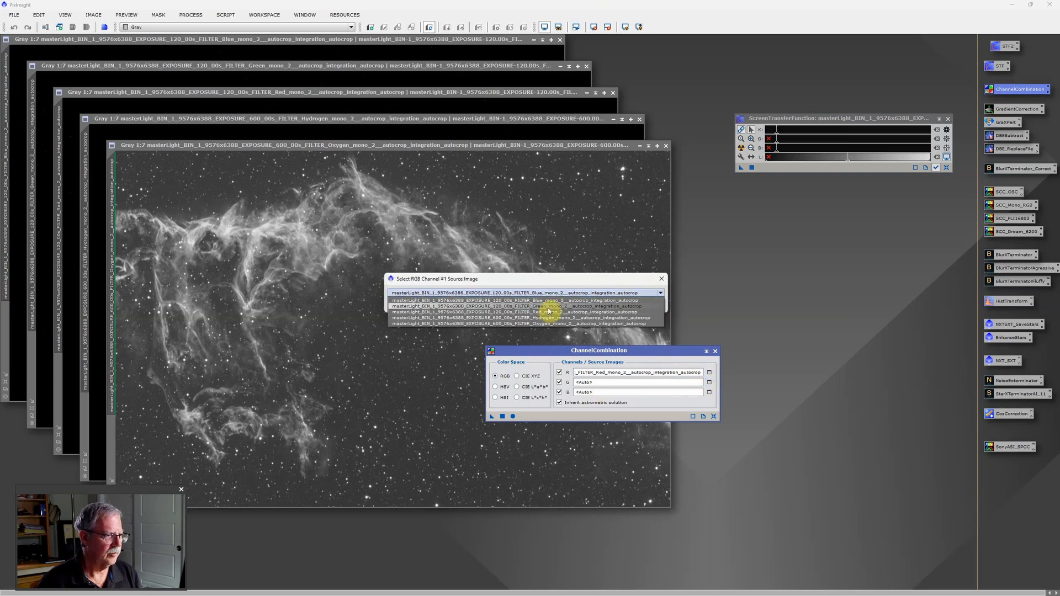
{"action": "left_click", "coordinate": [549, 307]}
{"action": "left_click", "coordinate": [619, 305]}
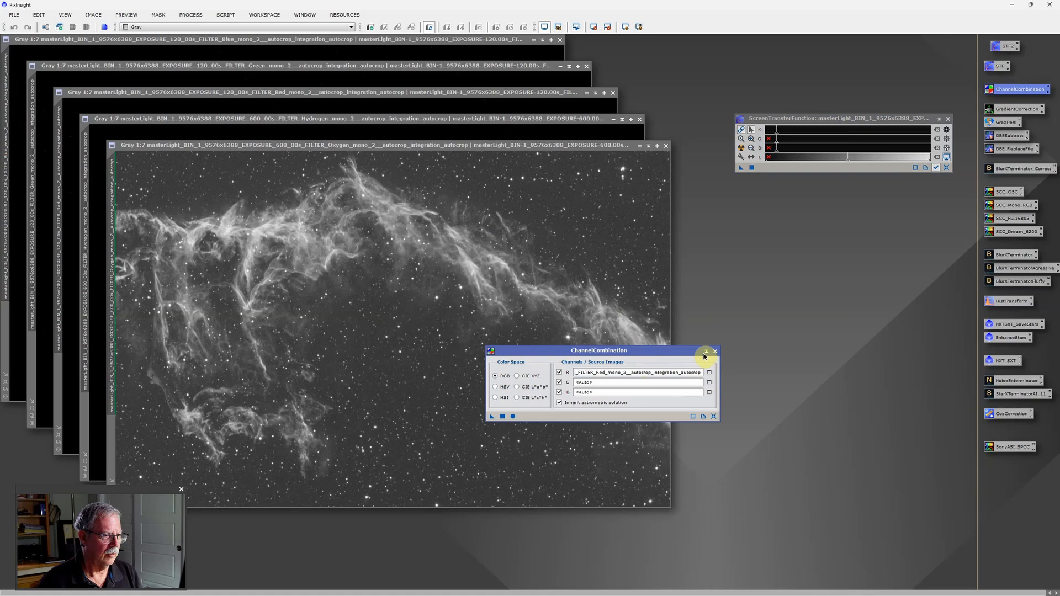
Assign the Blue autocrop master to B, run ChannelCombination globally to create a new RGB image, and close the process.
{"action": "left_click", "coordinate": [710, 392]}
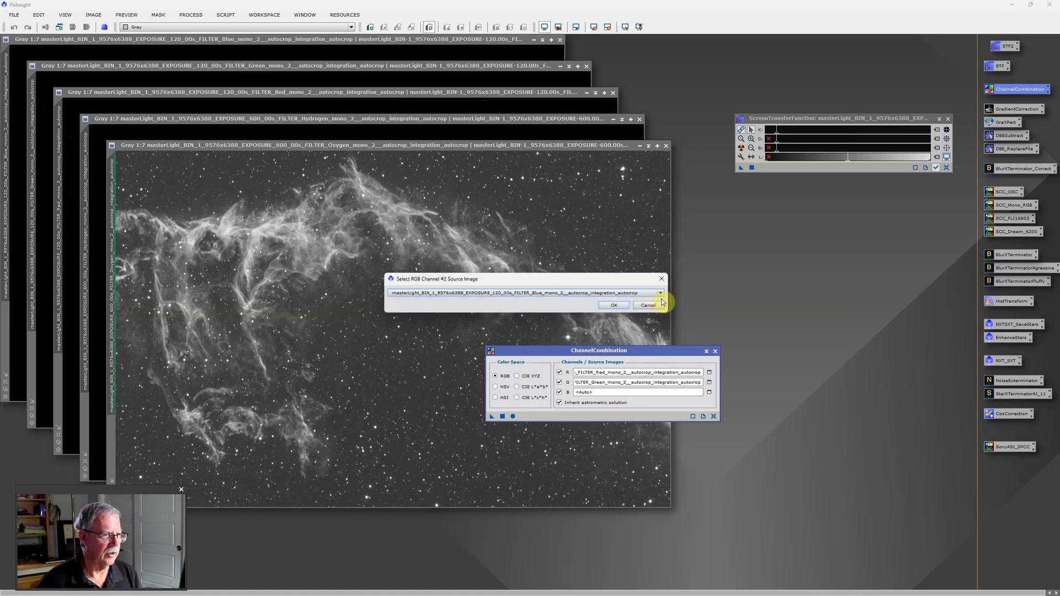
{"action": "left_click", "coordinate": [661, 294]}
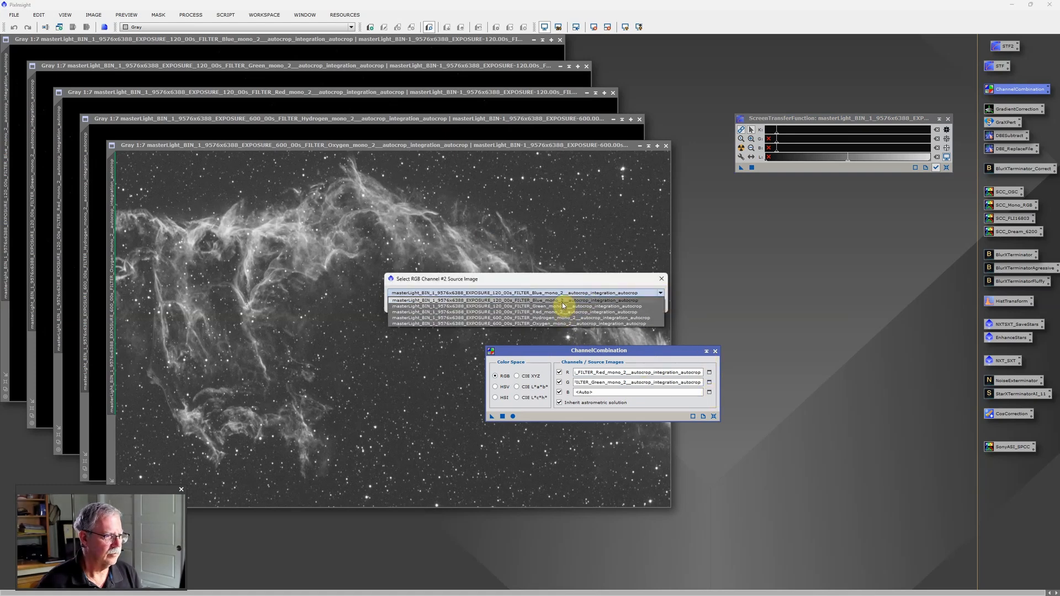
{"action": "left_click", "coordinate": [563, 301]}
{"action": "left_click", "coordinate": [612, 304]}
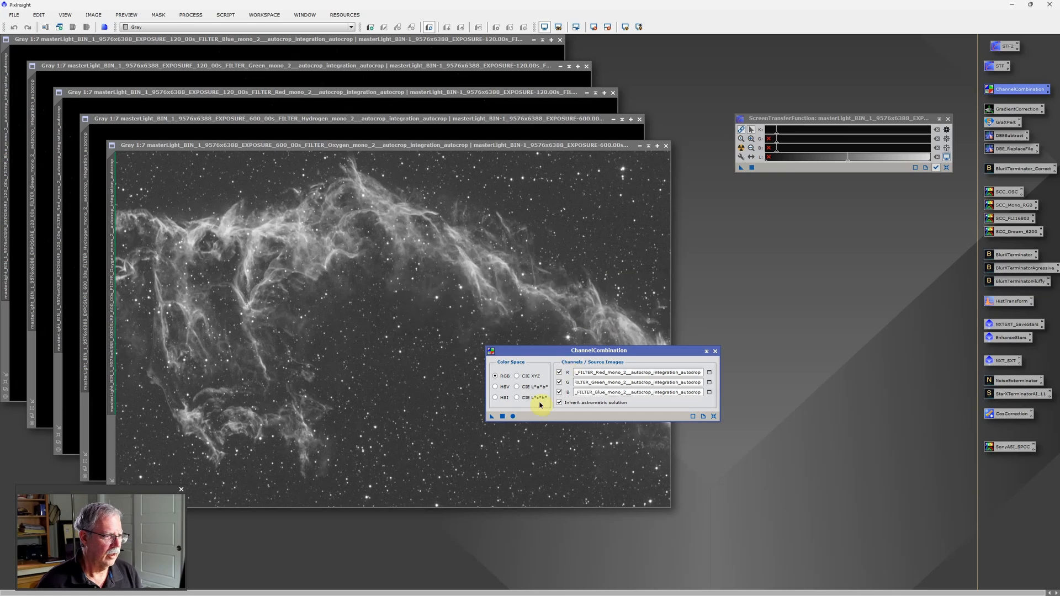
{"action": "key", "text": "F6"}
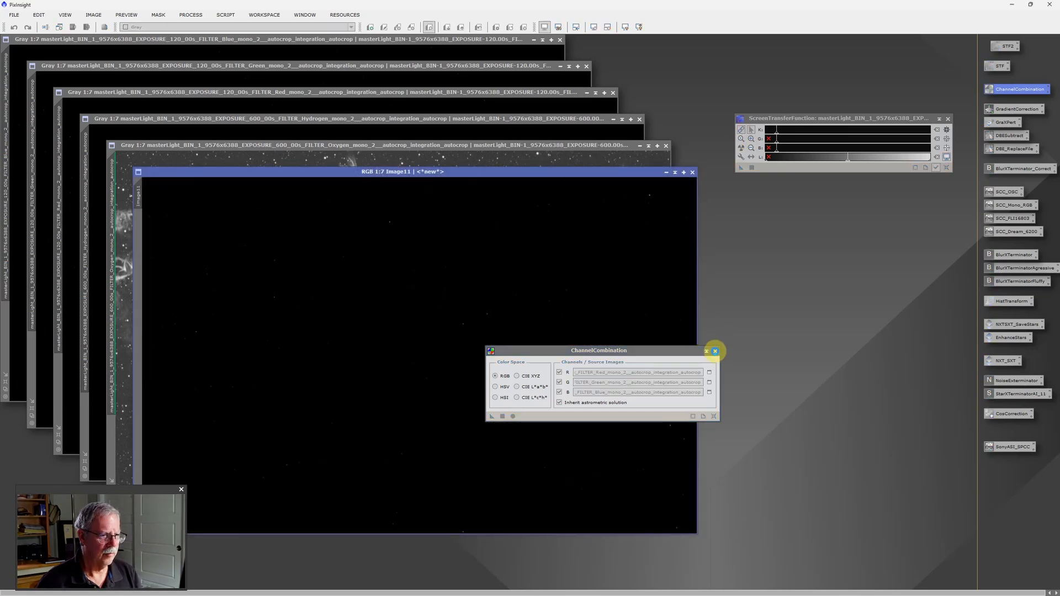
{"action": "left_click", "coordinate": [716, 354]}
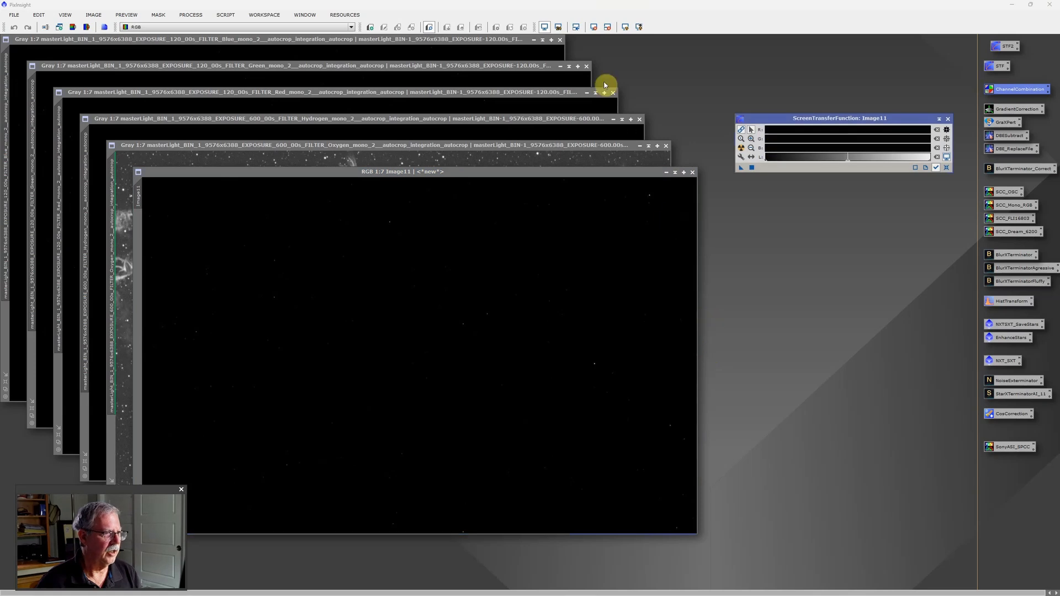
Close the individual Blue, Green and Red autocrop master images.
{"action": "left_click", "coordinate": [561, 40]}
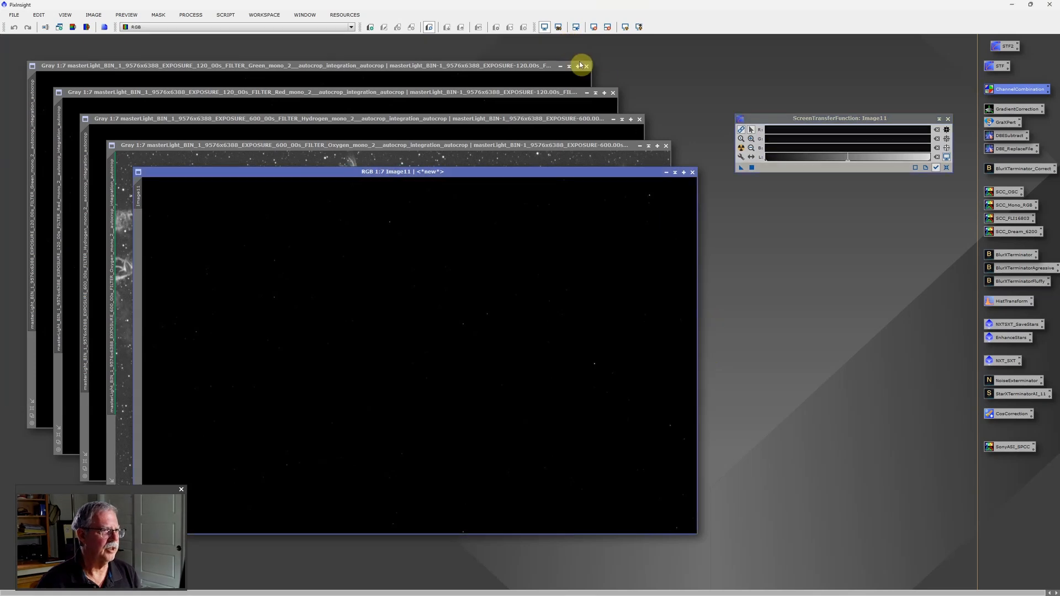
{"action": "left_click", "coordinate": [587, 67]}
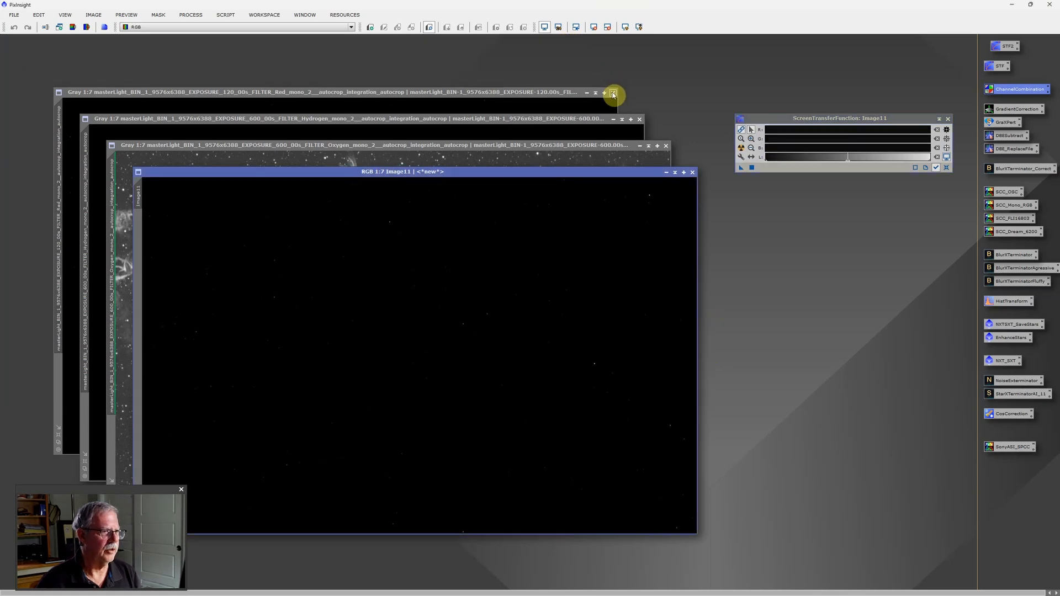
{"action": "left_click", "coordinate": [613, 91]}
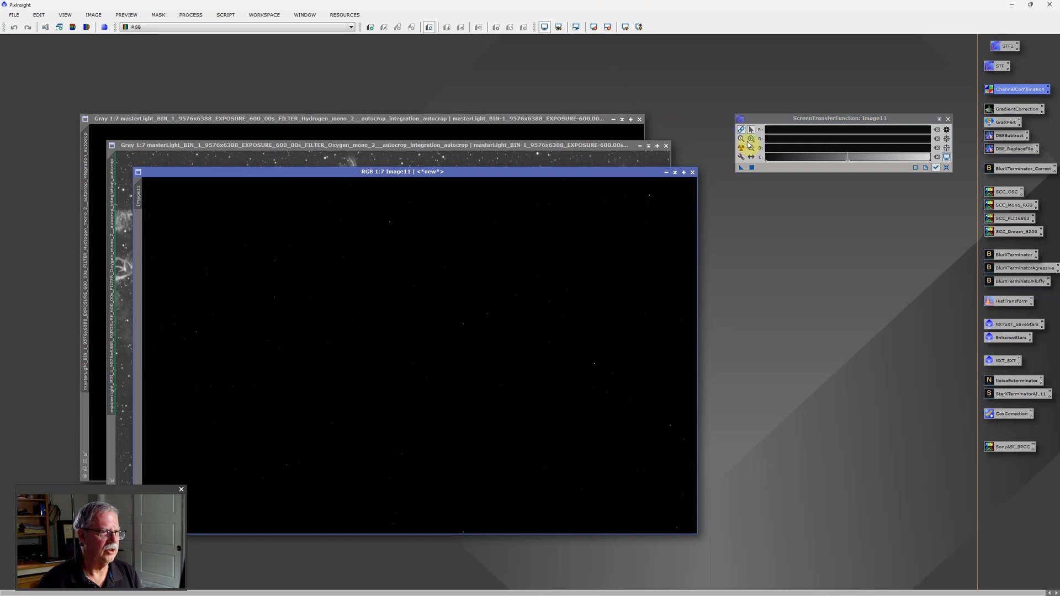
Auto-stretch the combined RGB image, and tile the RGB, Oxygen and Hydrogen windows so each shows its whole image.
{"action": "left_click", "coordinate": [742, 148]}
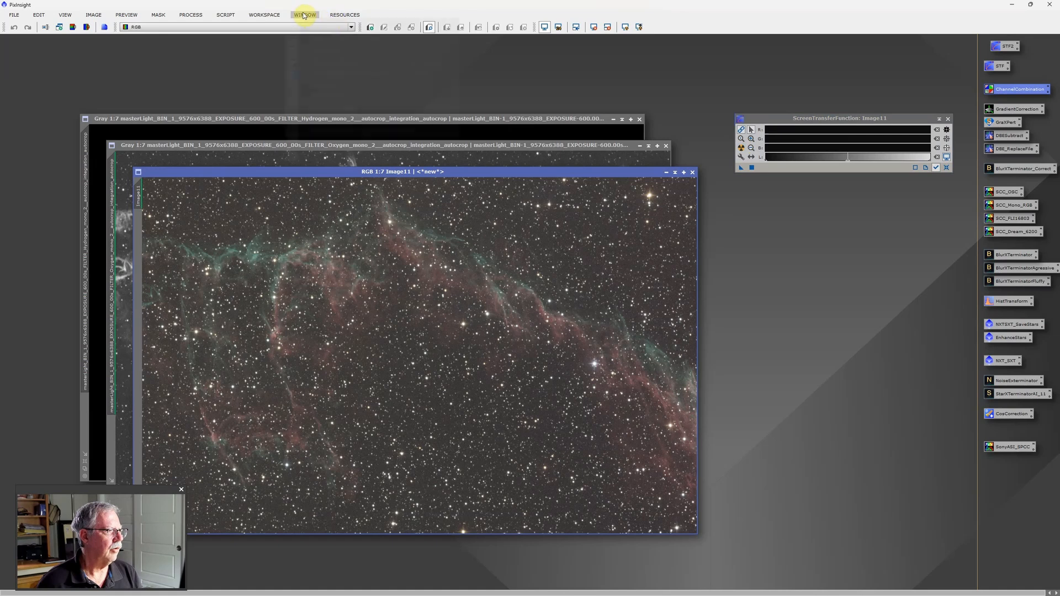
{"action": "left_click", "coordinate": [309, 17]}
{"action": "left_click", "coordinate": [325, 49]}
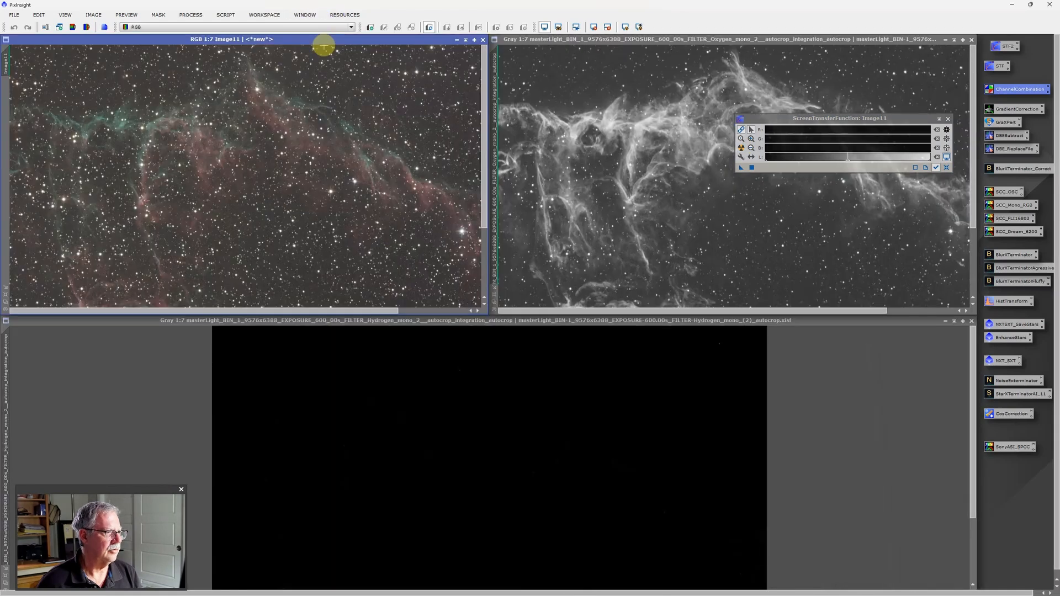
{"action": "scroll", "coordinate": [355, 177], "scroll_direction": "down", "scroll_amount": 3}
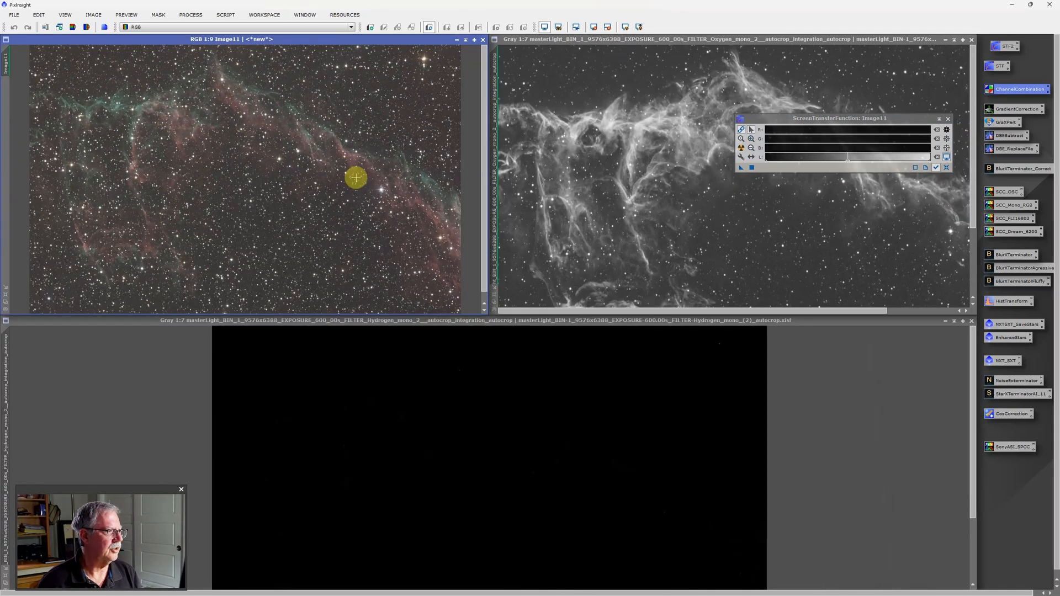
{"action": "left_click", "coordinate": [614, 193]}
{"action": "scroll", "coordinate": [614, 194], "scroll_direction": "down", "scroll_amount": 3}
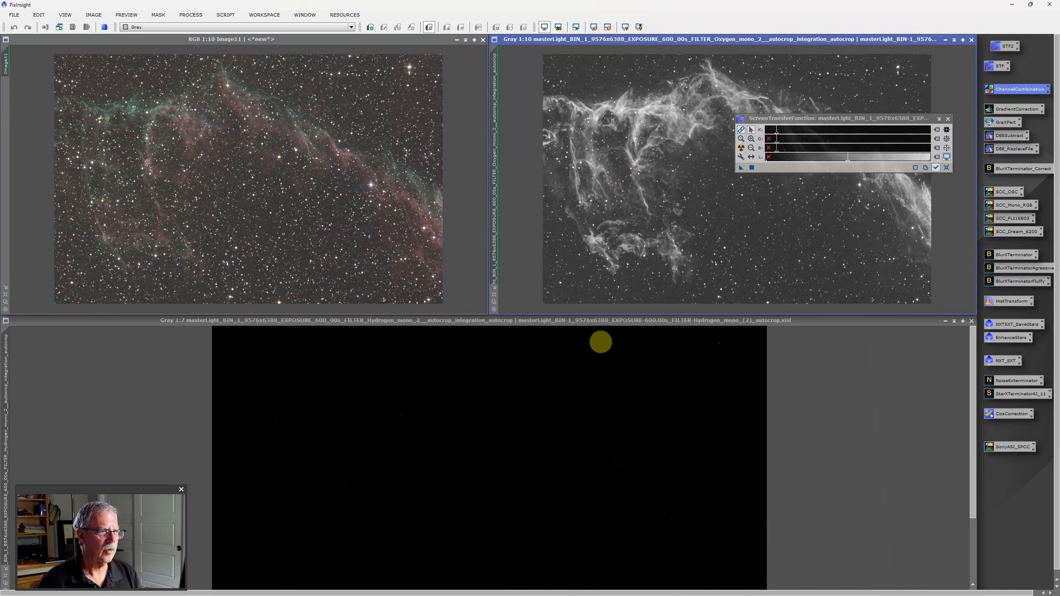
{"action": "left_click", "coordinate": [581, 363]}
{"action": "scroll", "coordinate": [581, 362], "scroll_direction": "down", "scroll_amount": 4}
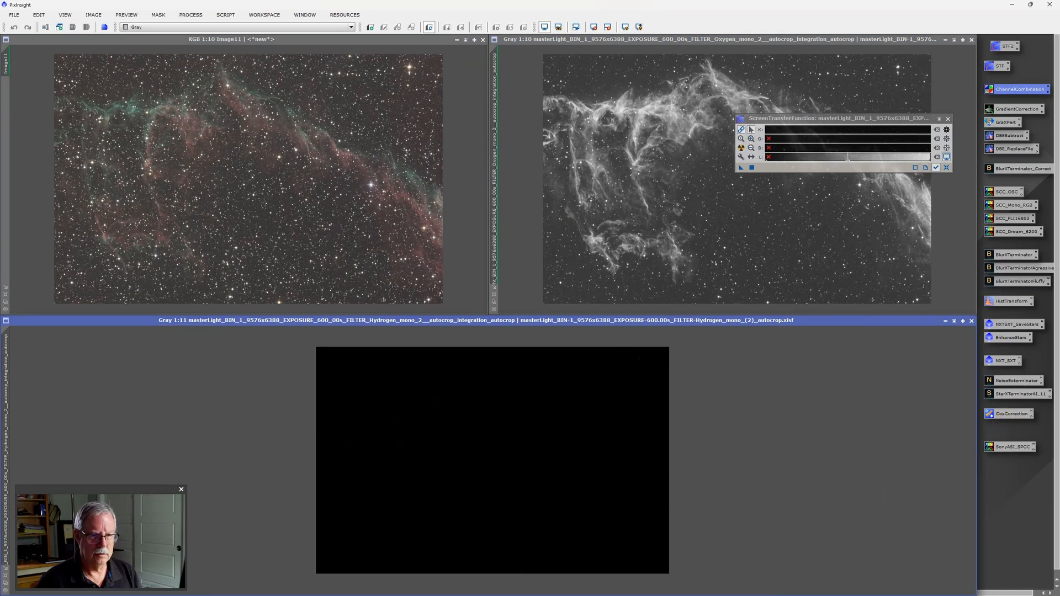
Reset the ImageContainer, add the Hydrogen, Oxygen and combined RGB views, and run GraXpert on all three to remove gradients.
{"action": "right_click", "coordinate": [1006, 499]}
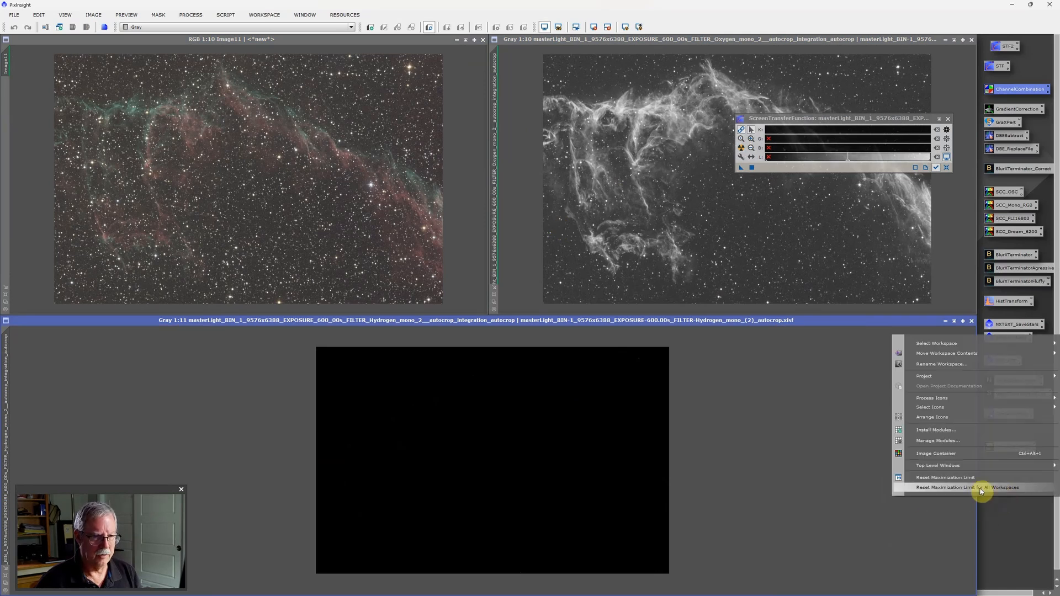
{"action": "left_click", "coordinate": [948, 456]}
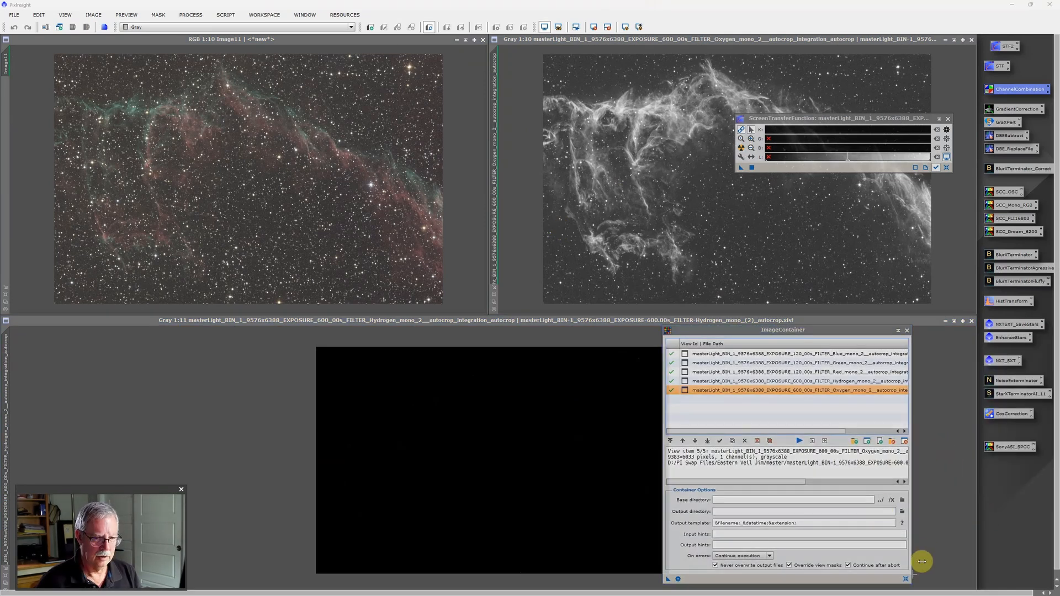
{"action": "left_click", "coordinate": [905, 579]}
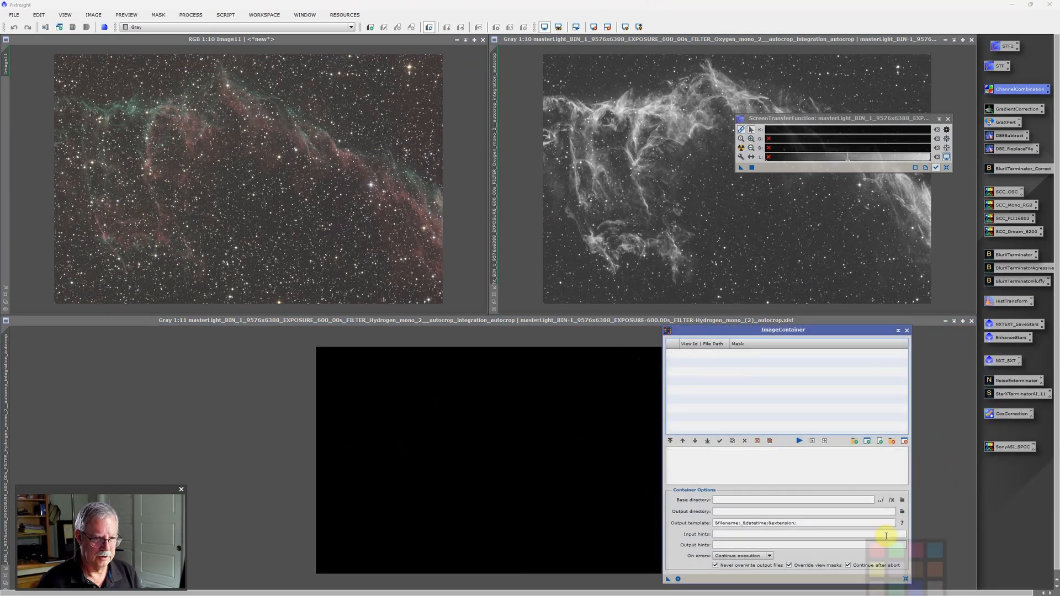
{"action": "left_click", "coordinate": [867, 441]}
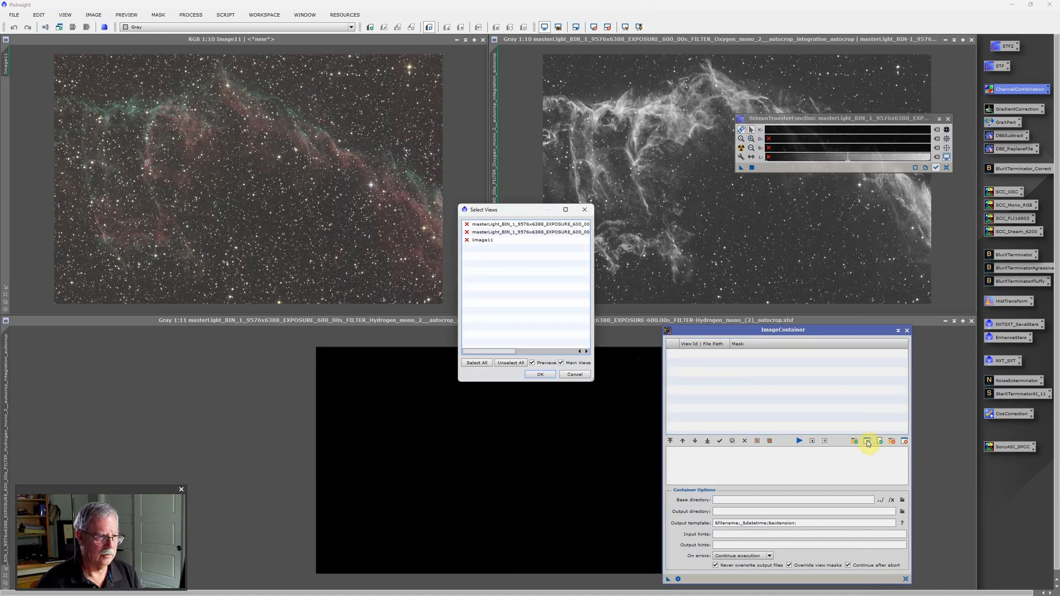
{"action": "left_click", "coordinate": [482, 363]}
{"action": "left_click", "coordinate": [541, 374]}
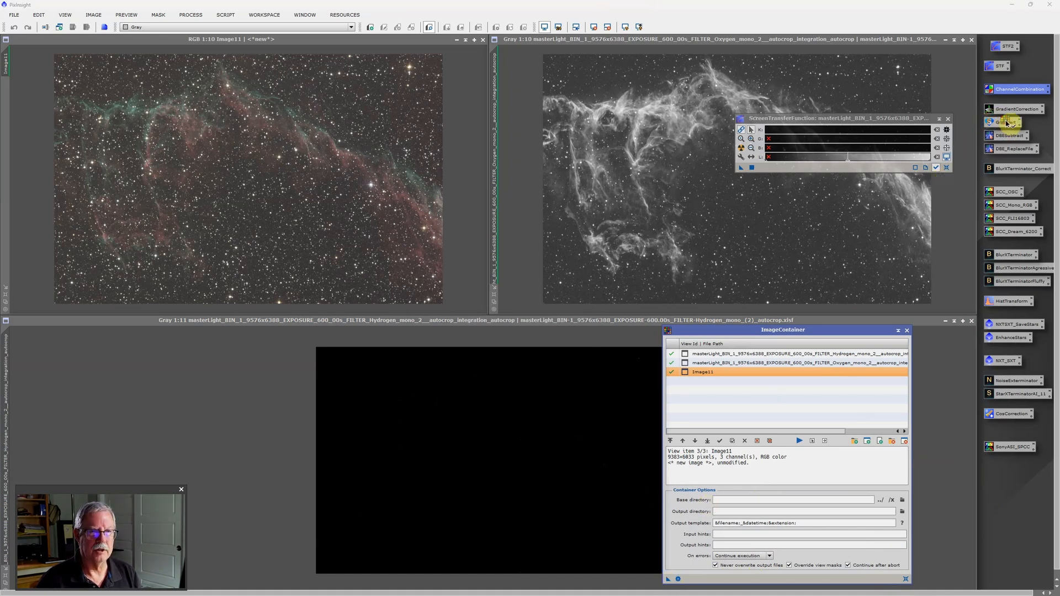
{"action": "left_click_drag", "start_coordinate": [1006, 124], "coordinate": [938, 121]}
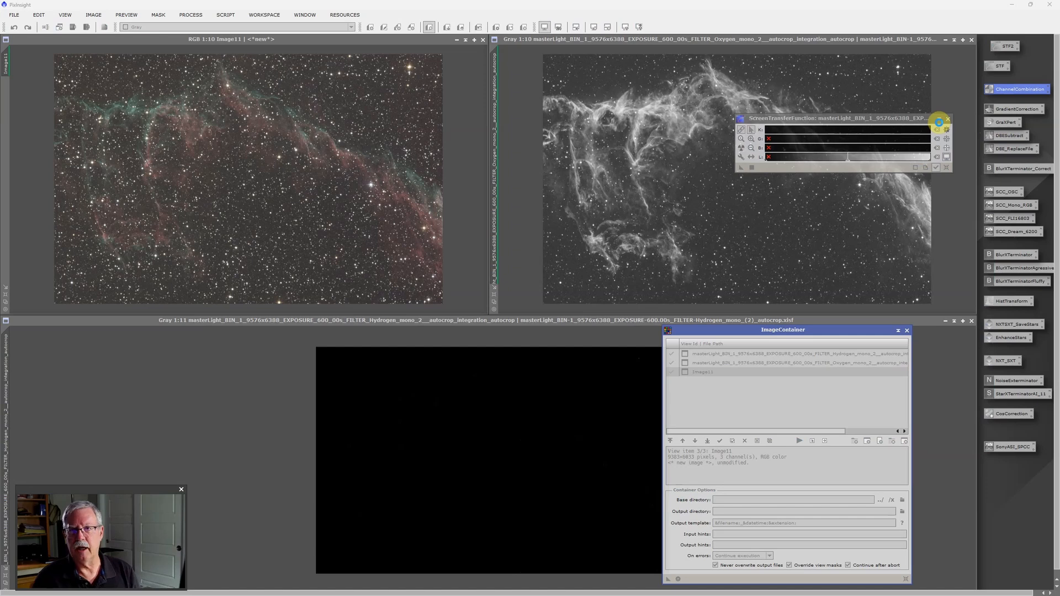
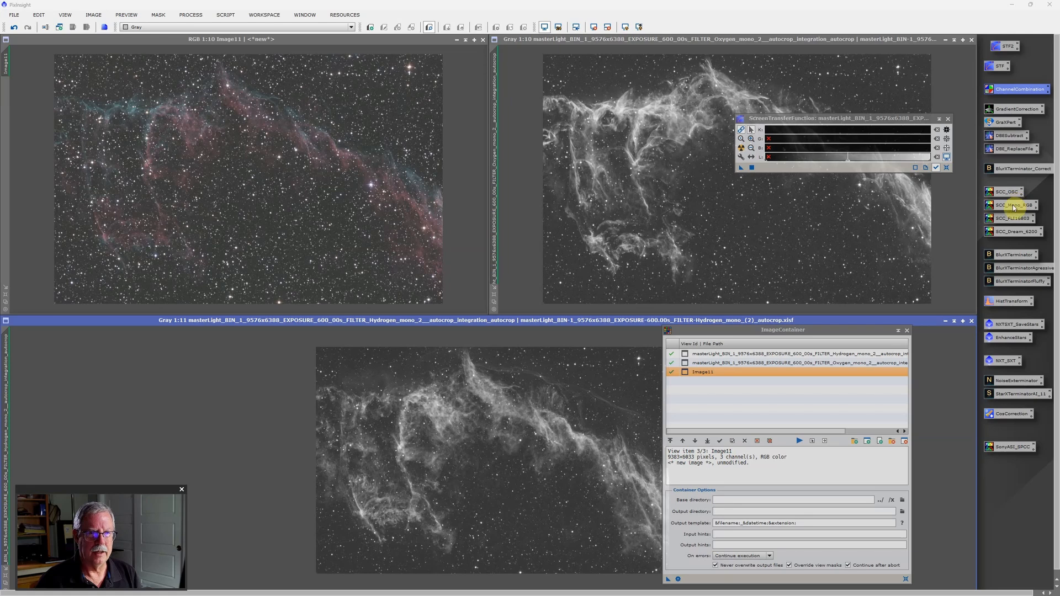
Color-calibrate the combined RGB image with the SCC_Mono_RGB SpectrophotometricColorCalibration preset, close the graphs and process, and auto-stretch the image again.
{"action": "double_click", "coordinate": [1013, 207]}
{"action": "mouse_move", "coordinate": [1014, 207]}
{"action": "left_mouse_down"}
{"action": "mouse_move", "coordinate": [845, 221]}
{"action": "mouse_move", "coordinate": [942, 197]}
{"action": "mouse_move", "coordinate": [1013, 204]}
{"action": "left_mouse_up"}
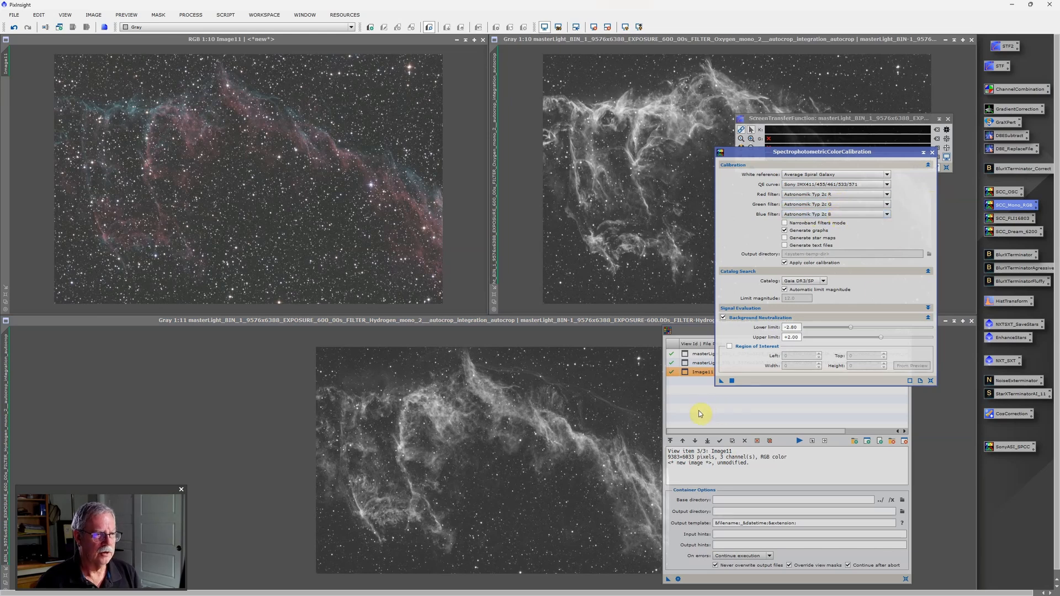
{"action": "left_click_drag", "start_coordinate": [721, 384], "coordinate": [366, 178]}
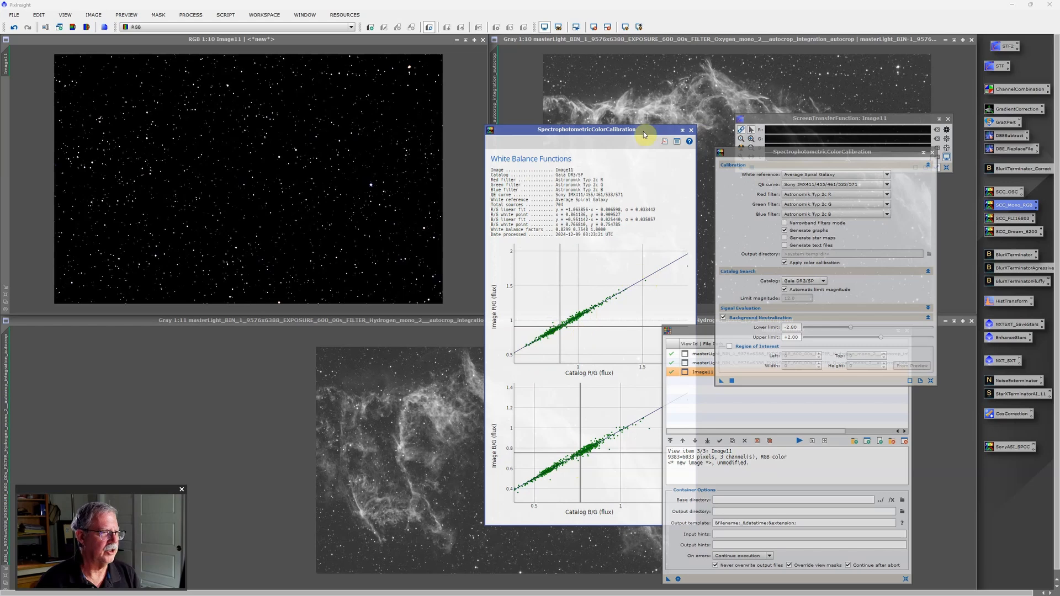
{"action": "left_click", "coordinate": [690, 131]}
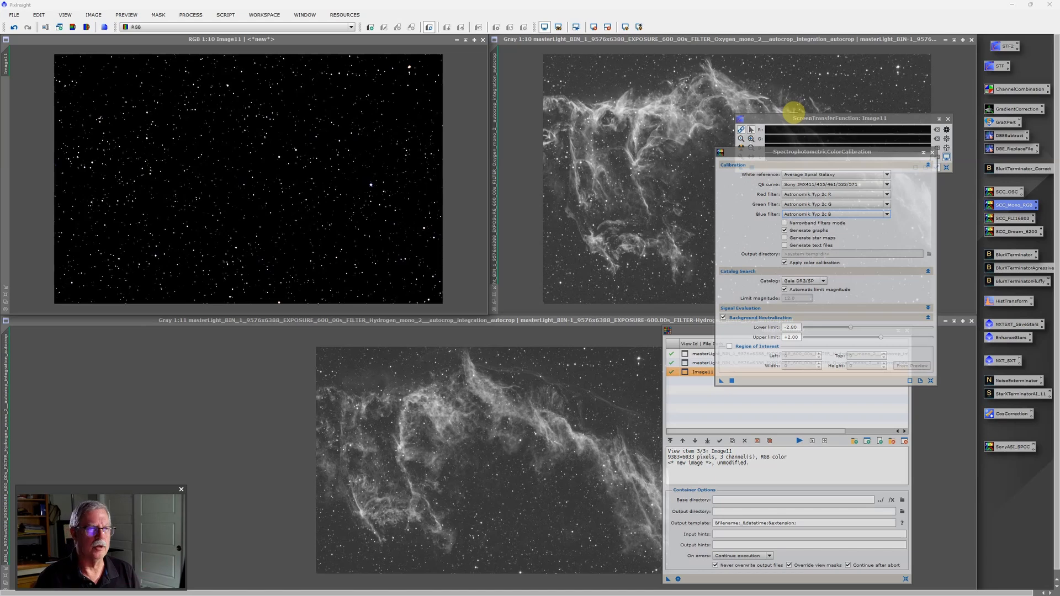
{"action": "left_click", "coordinate": [933, 152]}
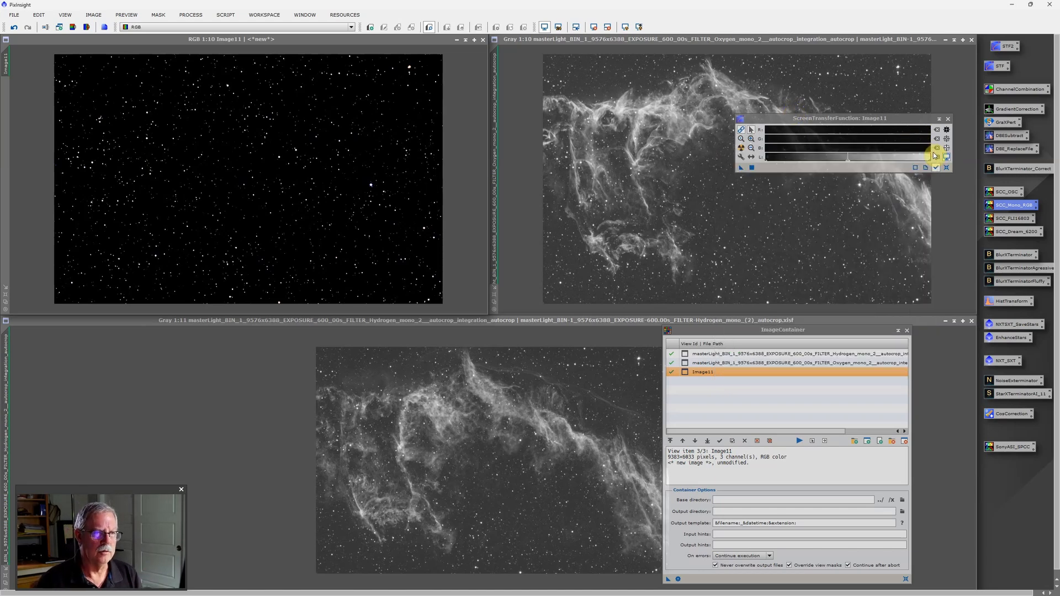
{"action": "left_click", "coordinate": [742, 148]}
{"action": "left_click", "coordinate": [238, 122]}
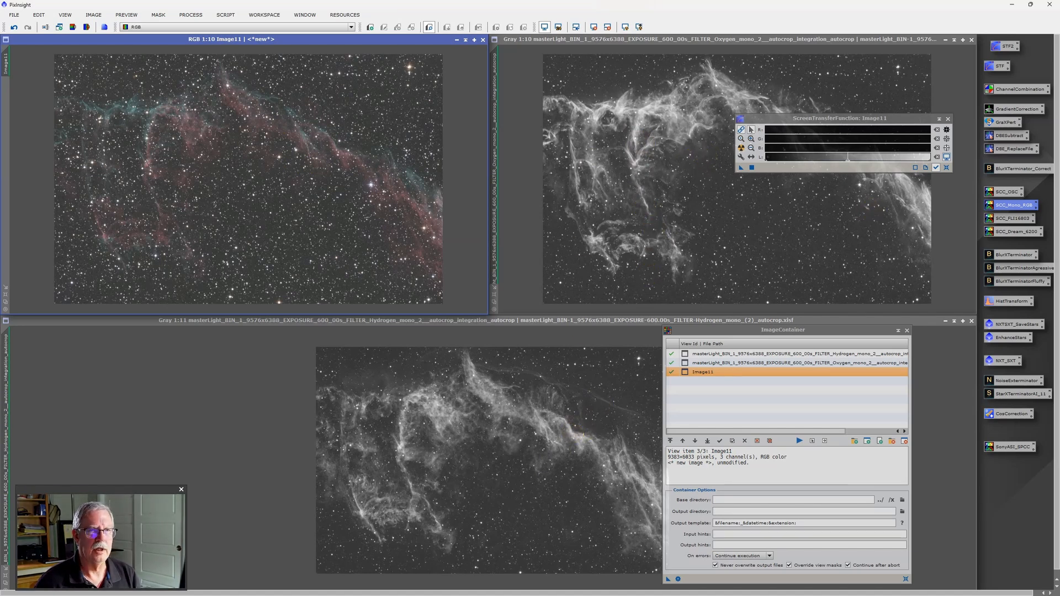
Open ChannelCombination in RGB color space and assign the Hydrogen autocrop master to R.
{"action": "double_click", "coordinate": [1012, 90]}
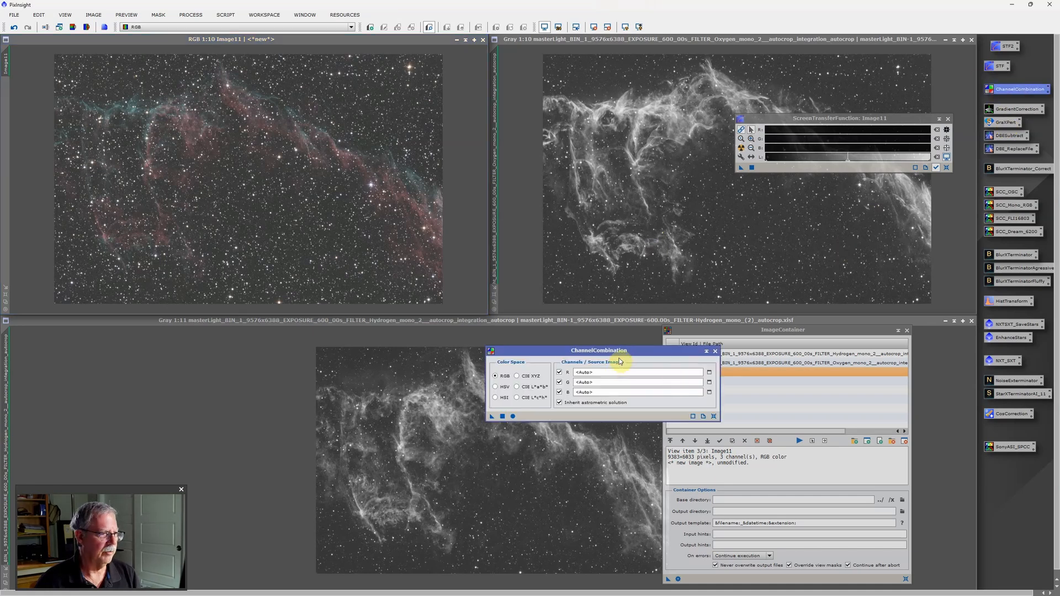
{"action": "left_click", "coordinate": [709, 374]}
{"action": "left_click", "coordinate": [661, 293]}
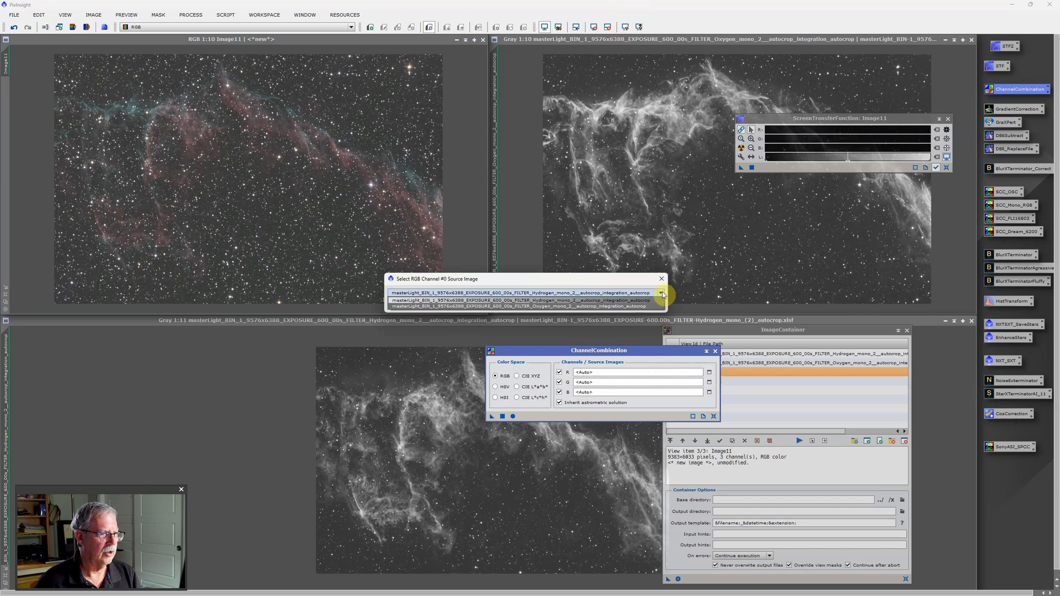
{"action": "left_click", "coordinate": [516, 298]}
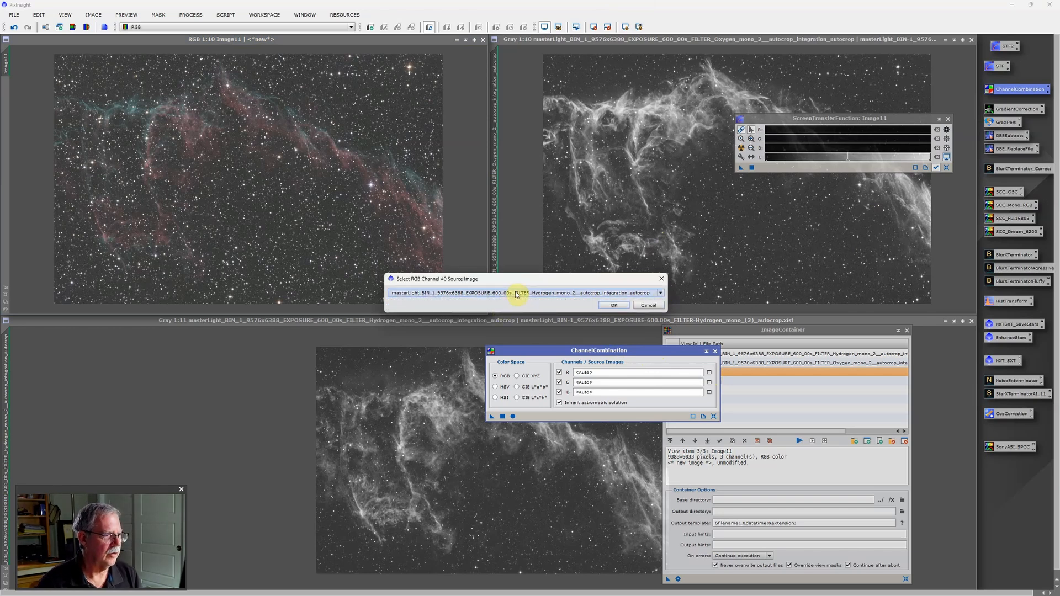
{"action": "left_click", "coordinate": [613, 303]}
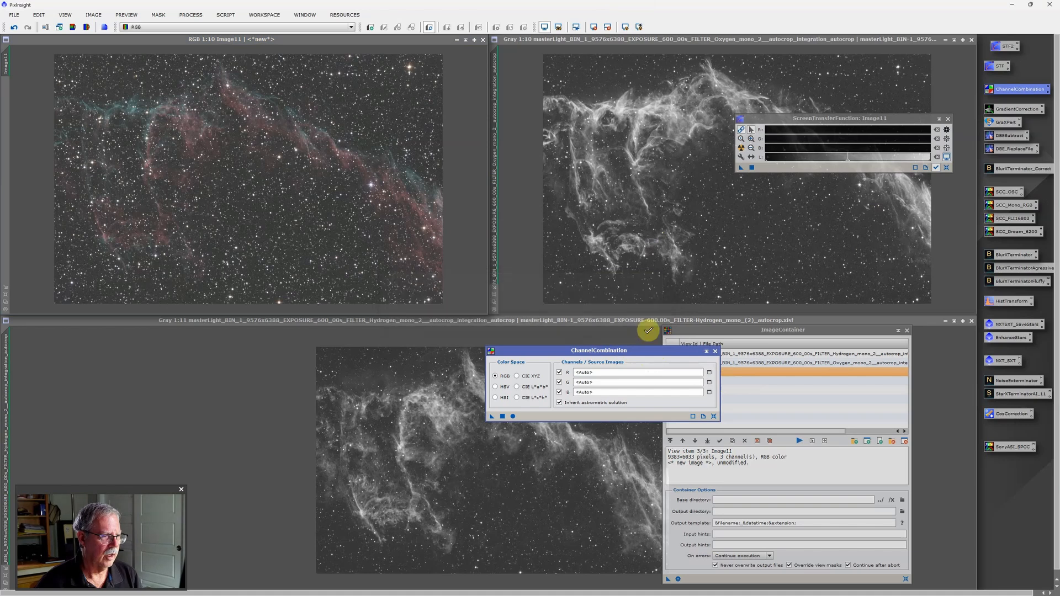
Assign the Oxygen autocrop master to both G and B, and run ChannelCombination globally to create a new image.
{"action": "left_click", "coordinate": [710, 383]}
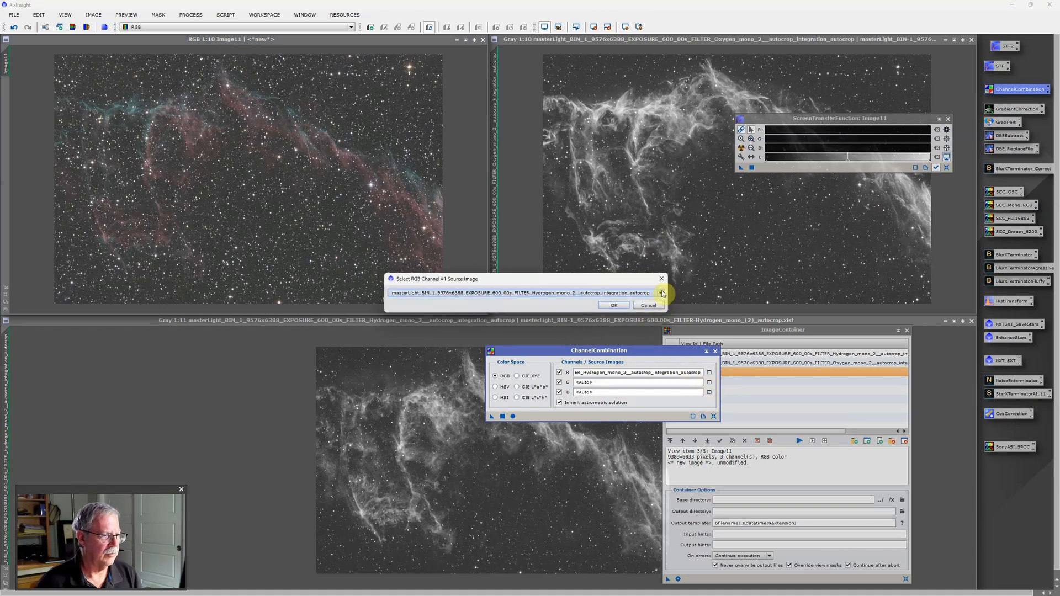
{"action": "left_click", "coordinate": [660, 293]}
{"action": "left_click", "coordinate": [534, 306]}
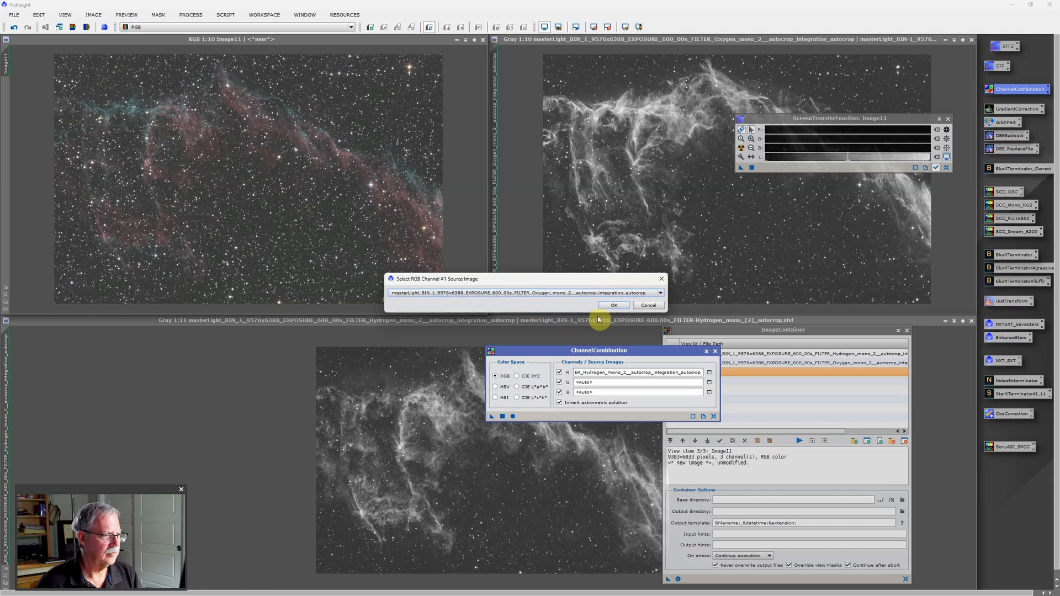
{"action": "left_click", "coordinate": [614, 303]}
{"action": "left_click", "coordinate": [712, 392]}
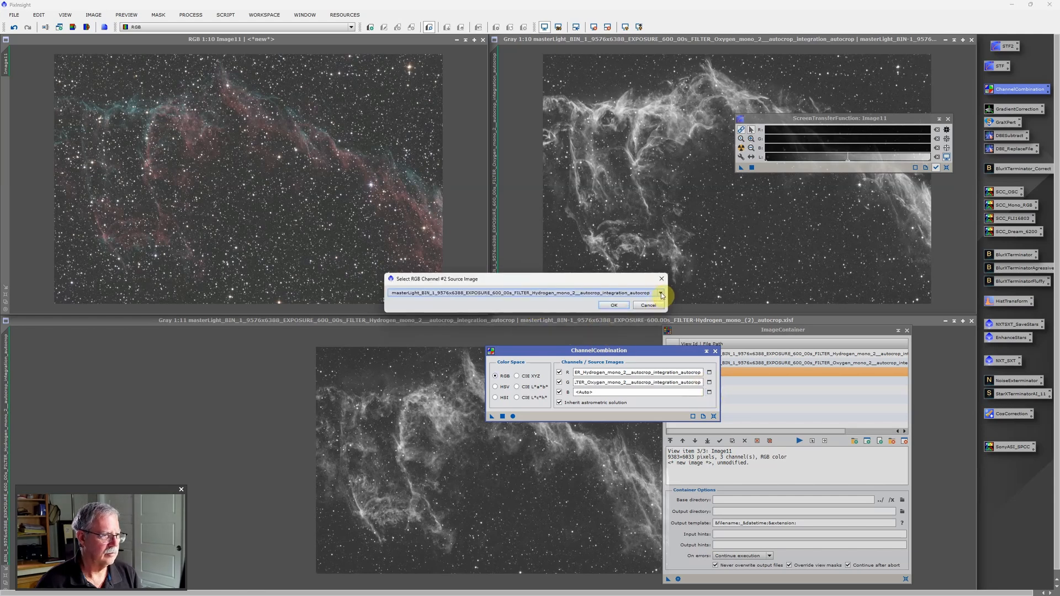
{"action": "left_click", "coordinate": [662, 293]}
{"action": "left_click", "coordinate": [574, 307]}
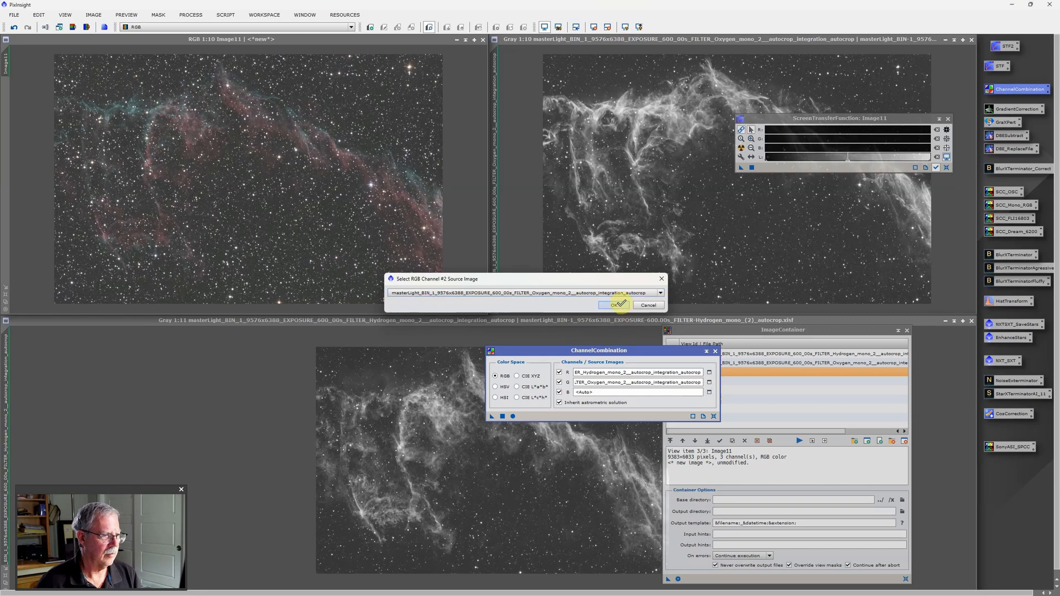
{"action": "left_click", "coordinate": [618, 303]}
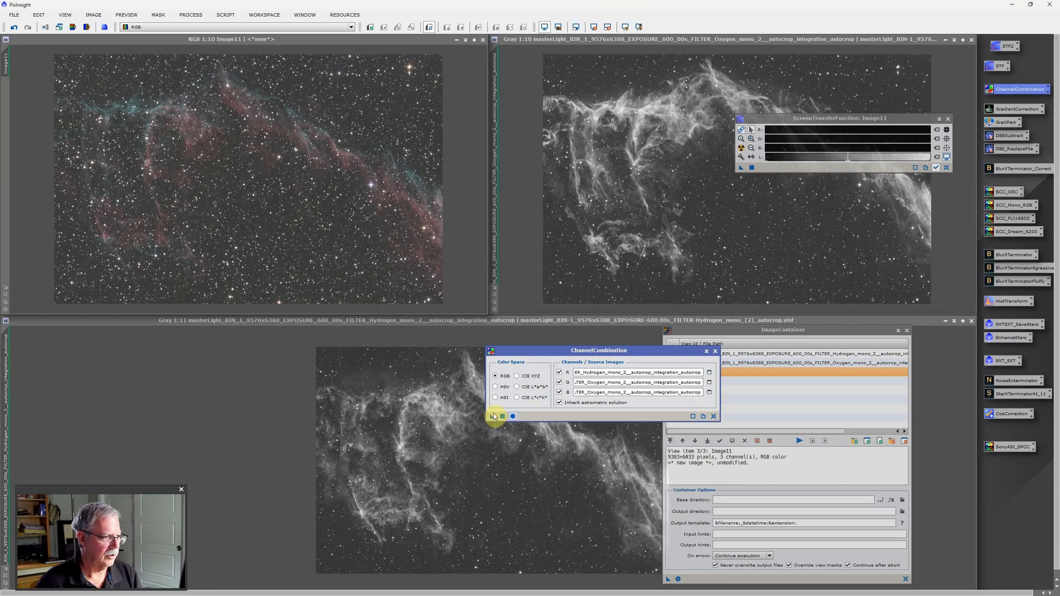
{"action": "left_click", "coordinate": [513, 416]}
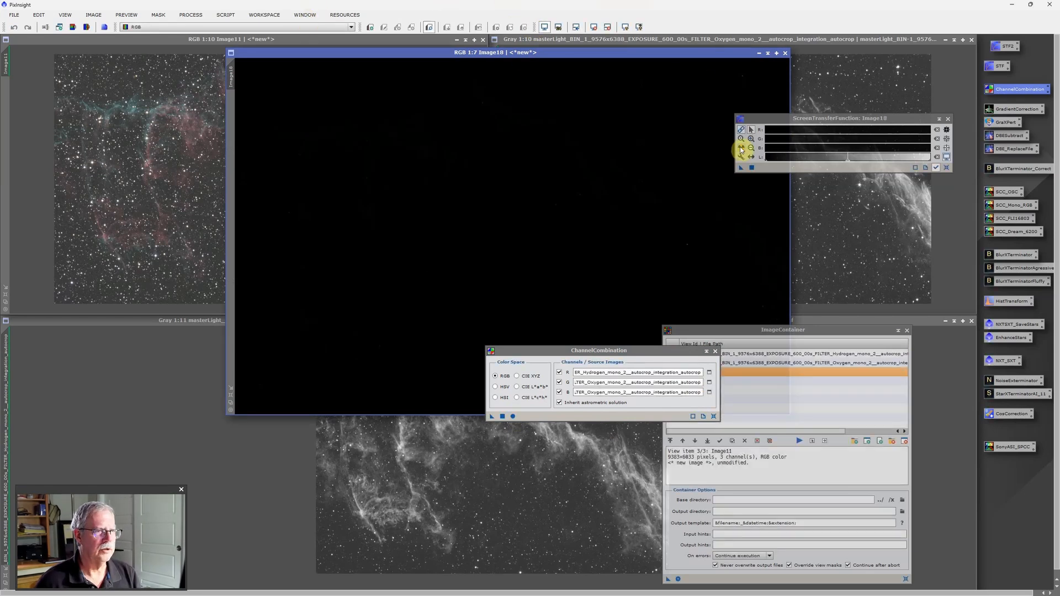
Auto-stretch the new hydrogen-oxygen image, close ChannelCombination, and tile the windows so the whole image shows.
{"action": "left_click", "coordinate": [741, 149]}
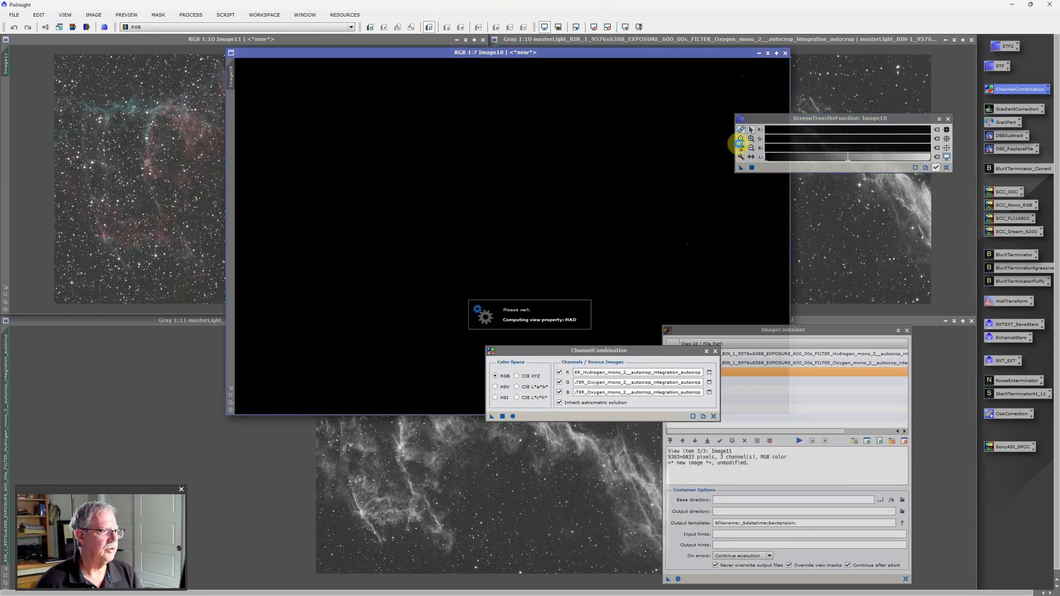
{"action": "left_click", "coordinate": [309, 19]}
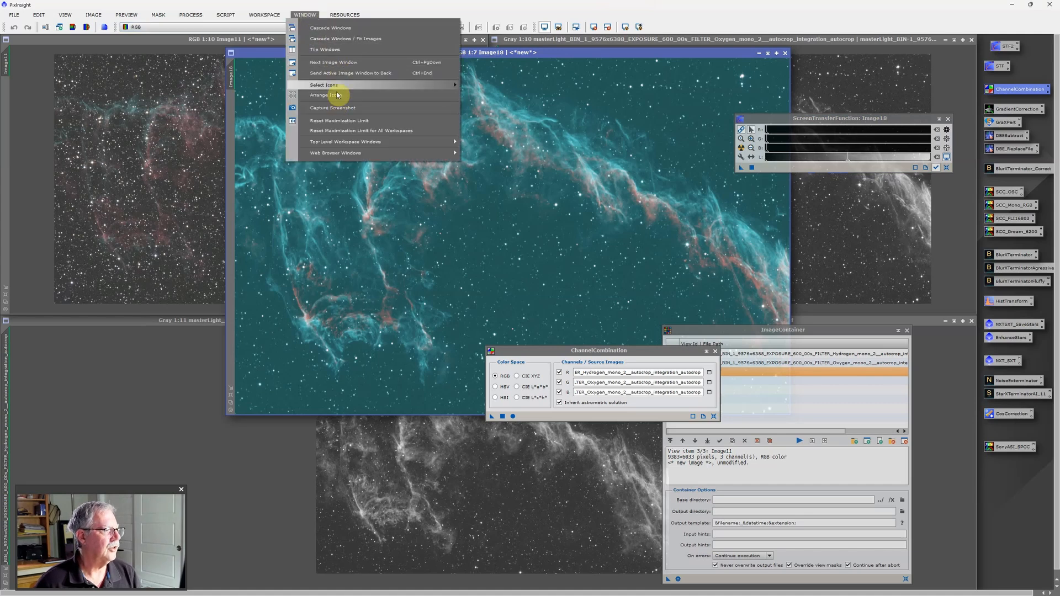
{"action": "left_click", "coordinate": [338, 50]}
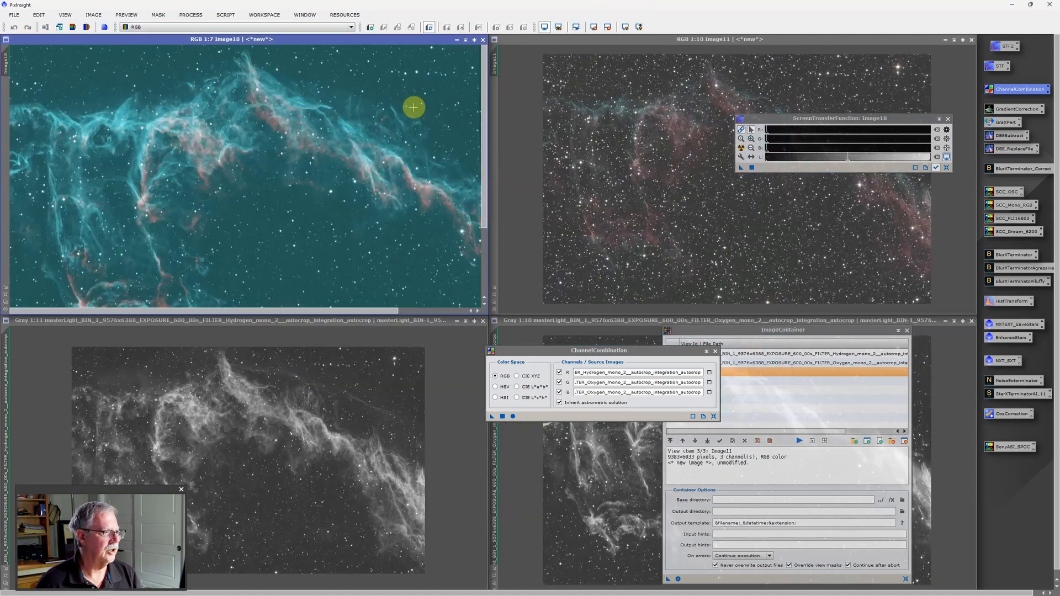
{"action": "left_click", "coordinate": [716, 352]}
{"action": "scroll", "coordinate": [372, 182], "scroll_direction": "down", "scroll_amount": 2}
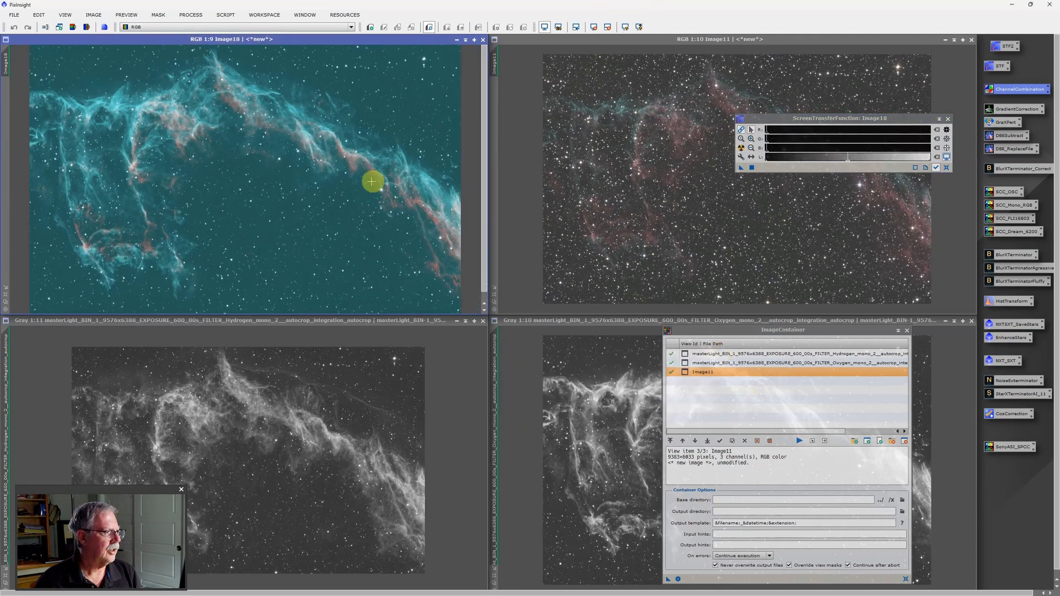
{"action": "scroll", "coordinate": [372, 182], "scroll_direction": "down", "scroll_amount": 2}
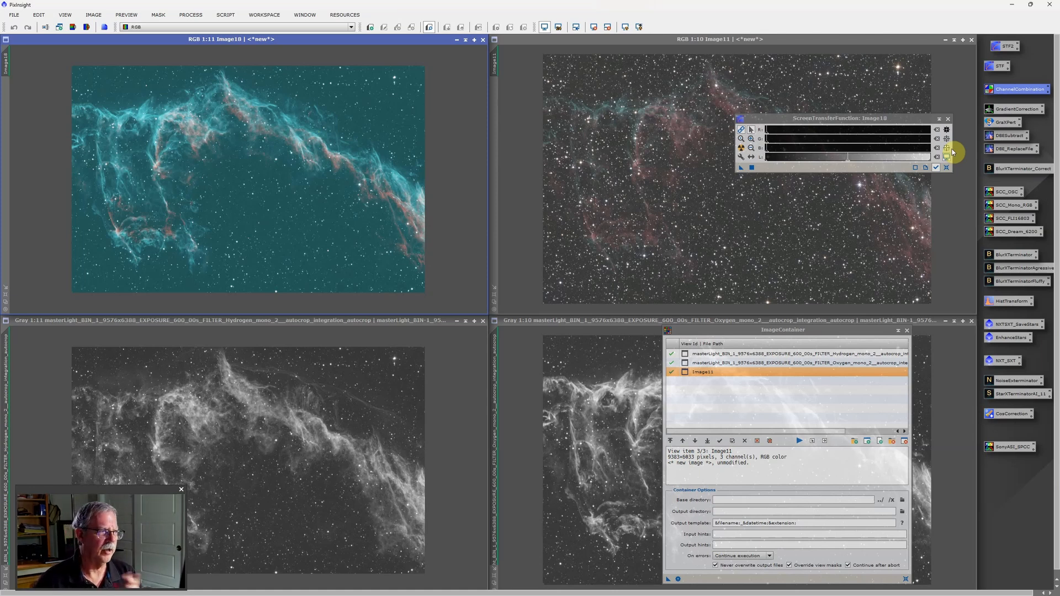
Run SpectrophotometricColorCalibration with narrowband filters mode enabled on the hydrogen-oxygen image, close its windows, and auto-stretch the image again.
{"action": "double_click", "coordinate": [1005, 207]}
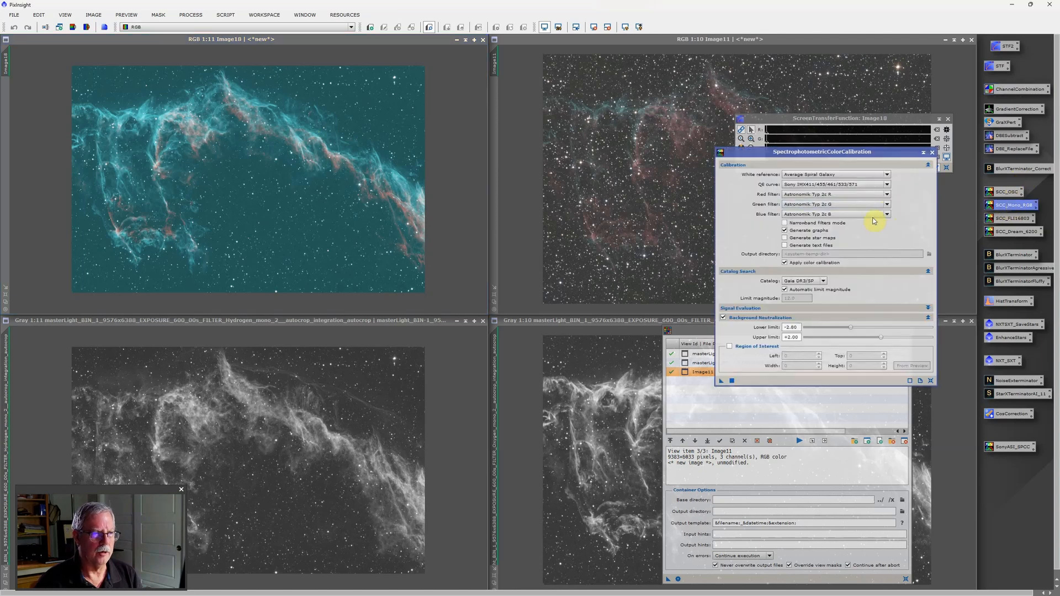
{"action": "left_click", "coordinate": [785, 224]}
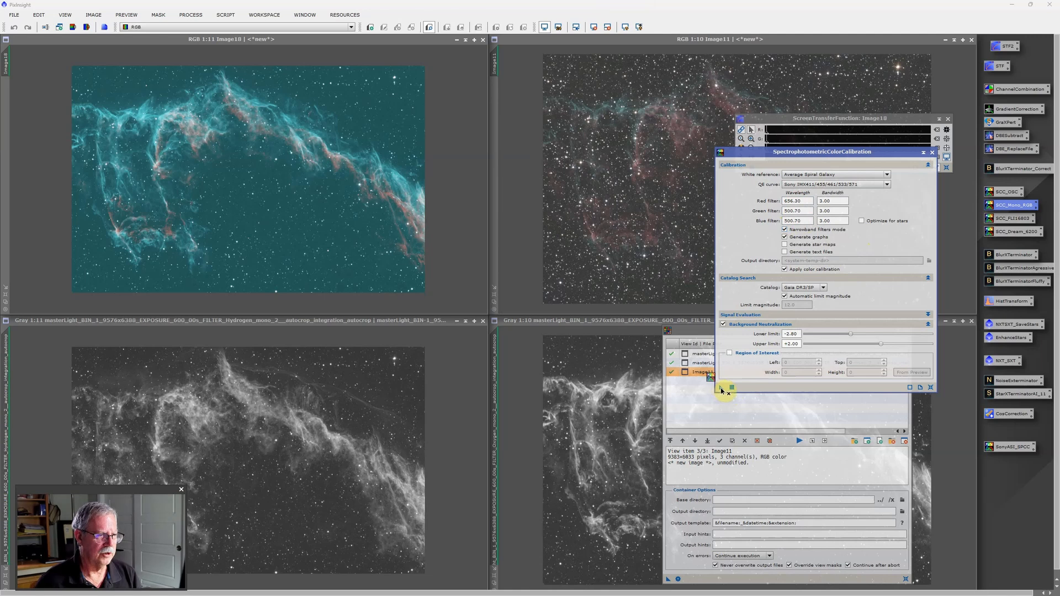
{"action": "left_click_drag", "start_coordinate": [721, 387], "coordinate": [344, 197]}
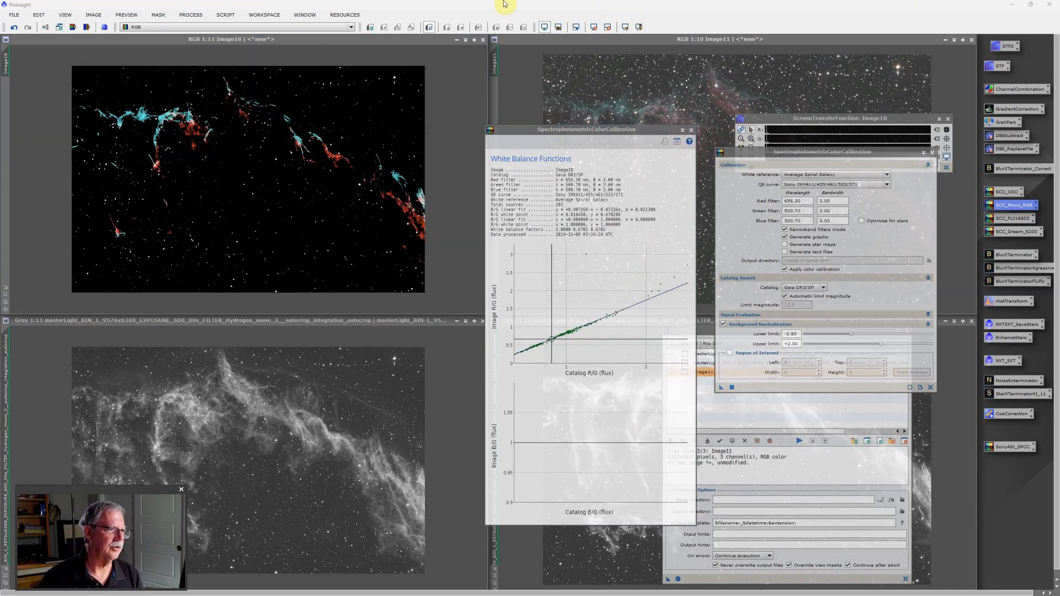
{"action": "left_click", "coordinate": [692, 132]}
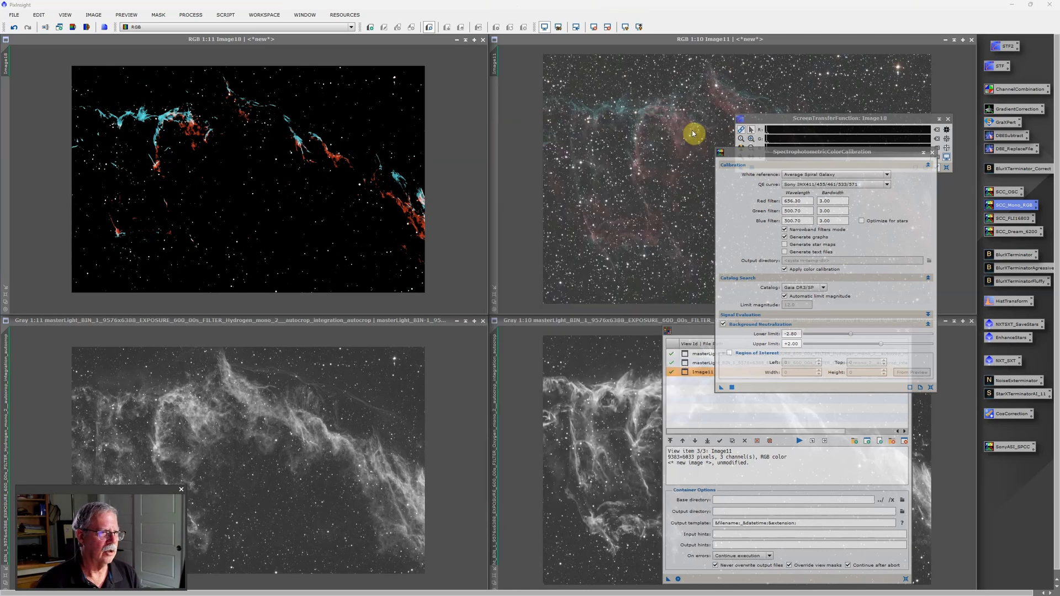
{"action": "left_click", "coordinate": [931, 154]}
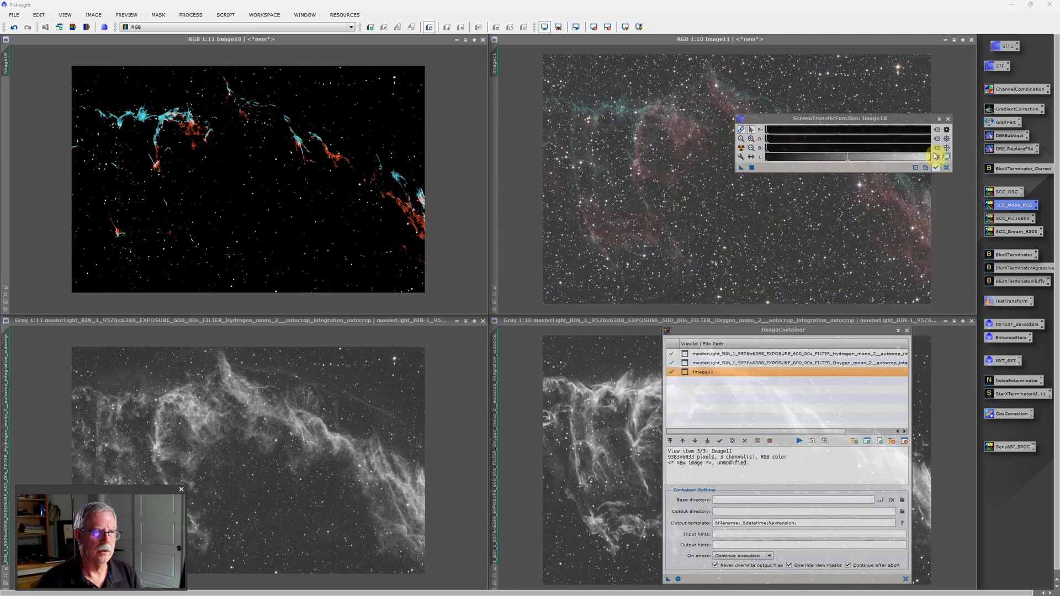
{"action": "left_click", "coordinate": [742, 148]}
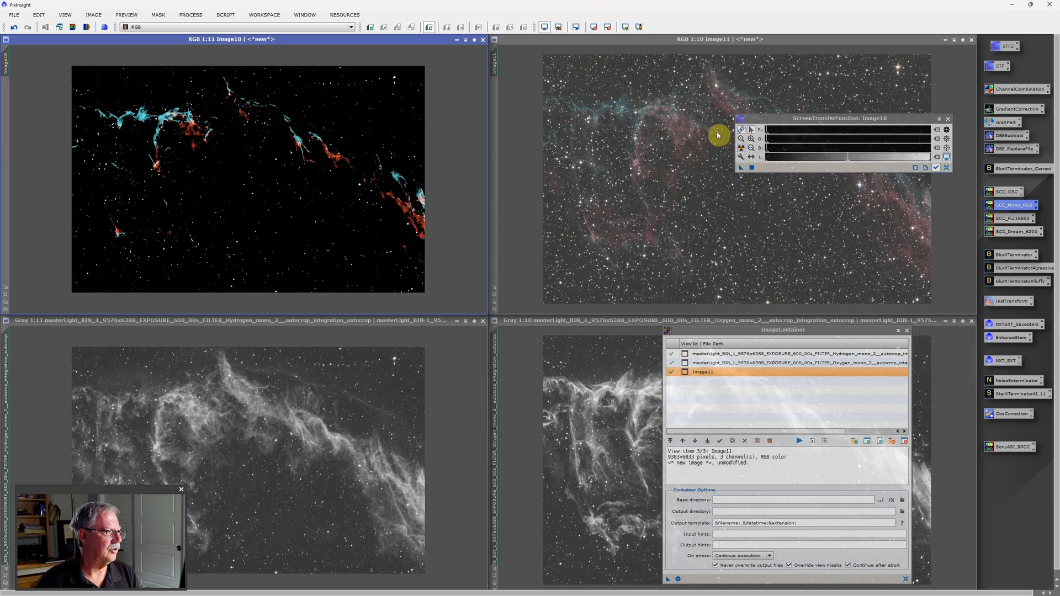
{"action": "left_click", "coordinate": [741, 148]}
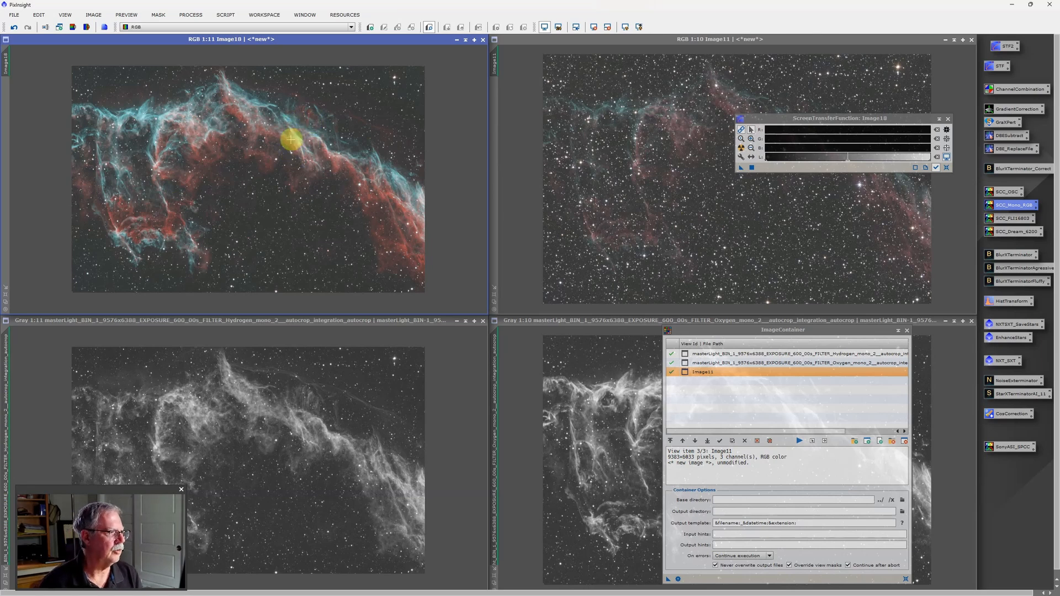
Set the hydrogen-oxygen image's identifier to HOO and the broadband color image's identifier to RGB.
{"action": "right_click", "coordinate": [265, 131]}
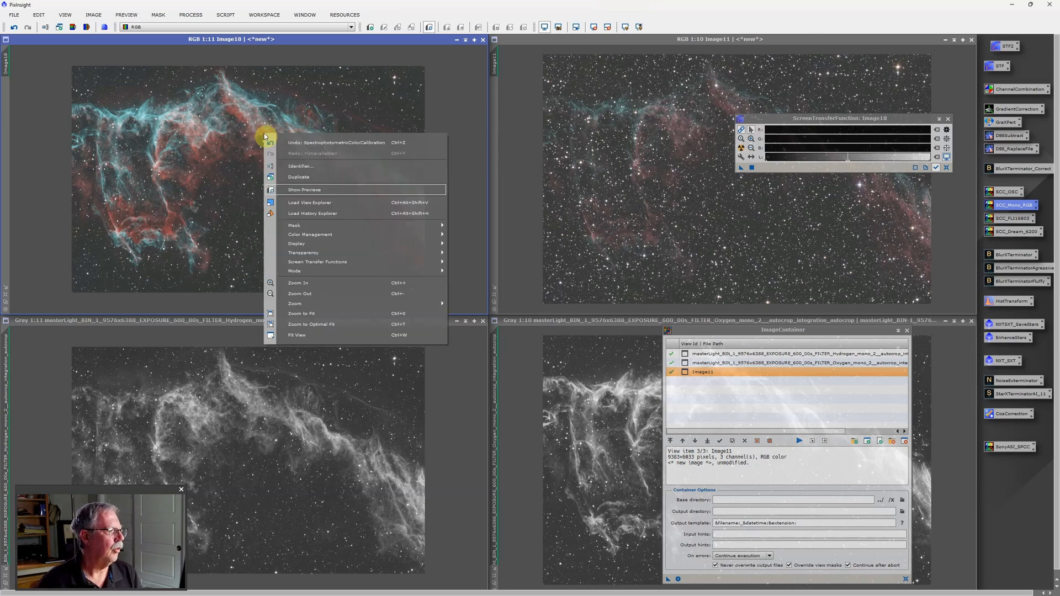
{"action": "left_click", "coordinate": [300, 168]}
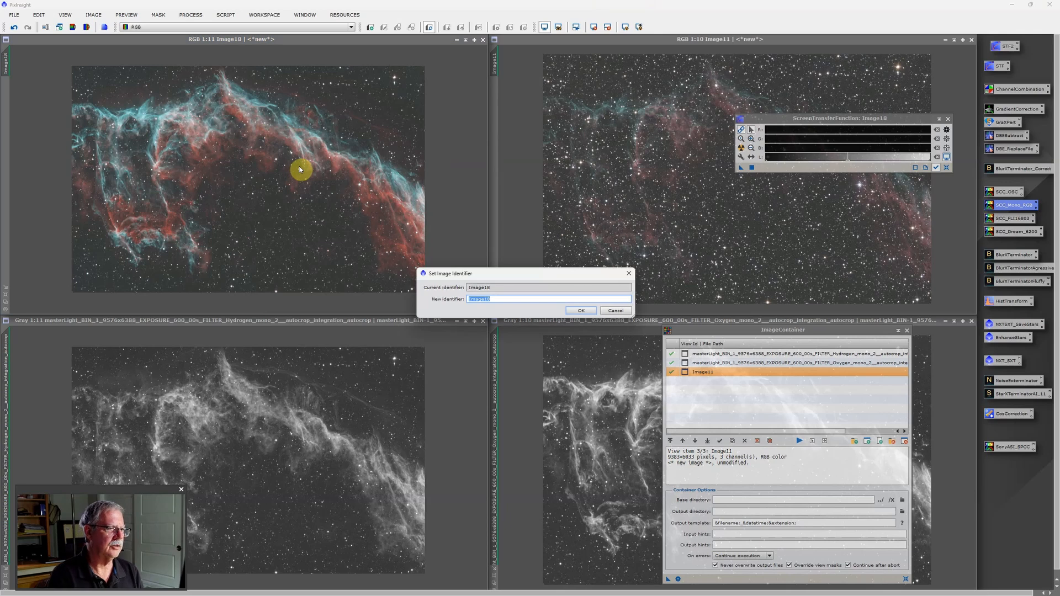
{"action": "type", "text": "HOO"}
{"action": "key", "text": "Return"}
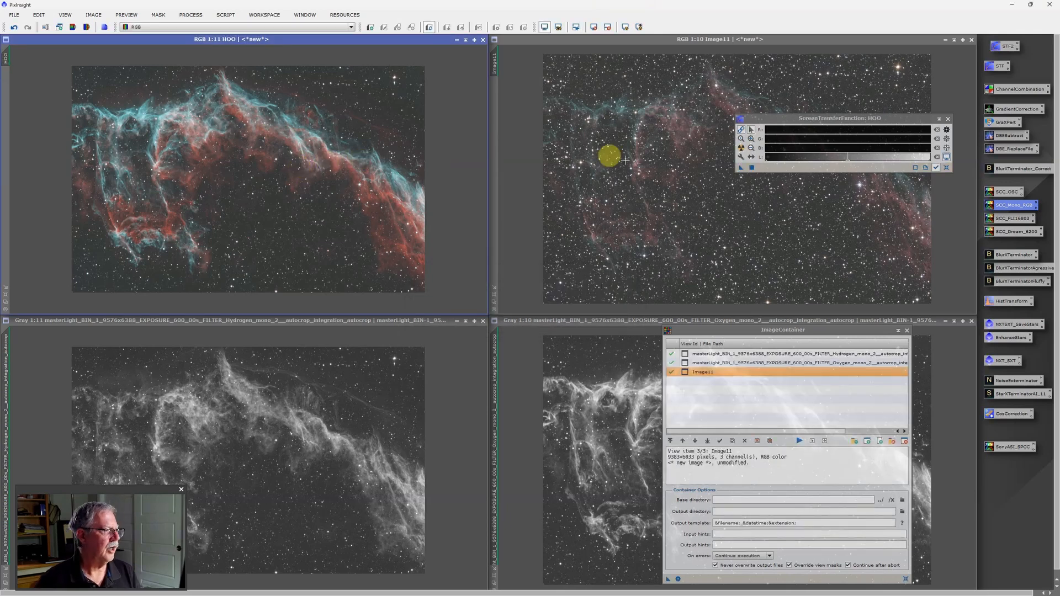
{"action": "right_click", "coordinate": [621, 158]}
{"action": "left_click", "coordinate": [664, 196]}
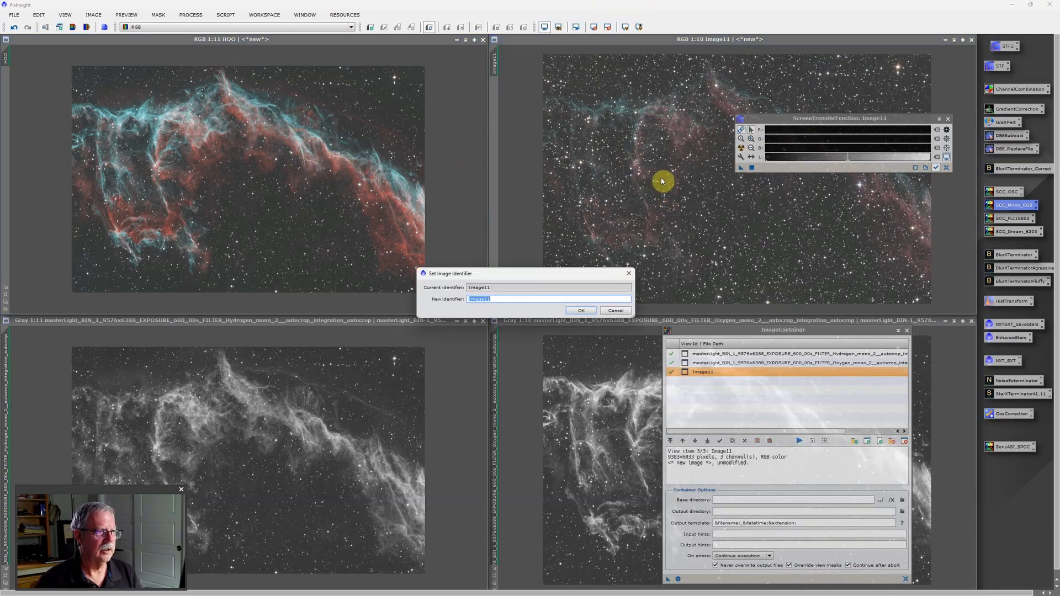
{"action": "type", "text": "RGB"}
{"action": "key", "text": "Return"}
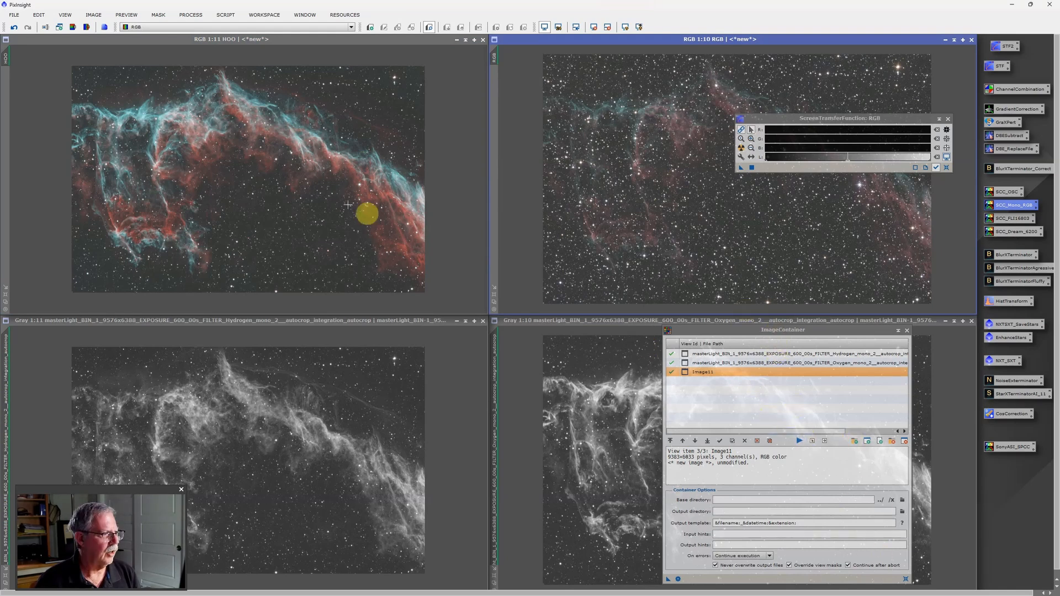
Replace Image11 in the ImageContainer with the HOO and RGB views, and run the aggressive BlurXTerminator preset on all four listed views.
{"action": "left_click", "coordinate": [867, 442]}
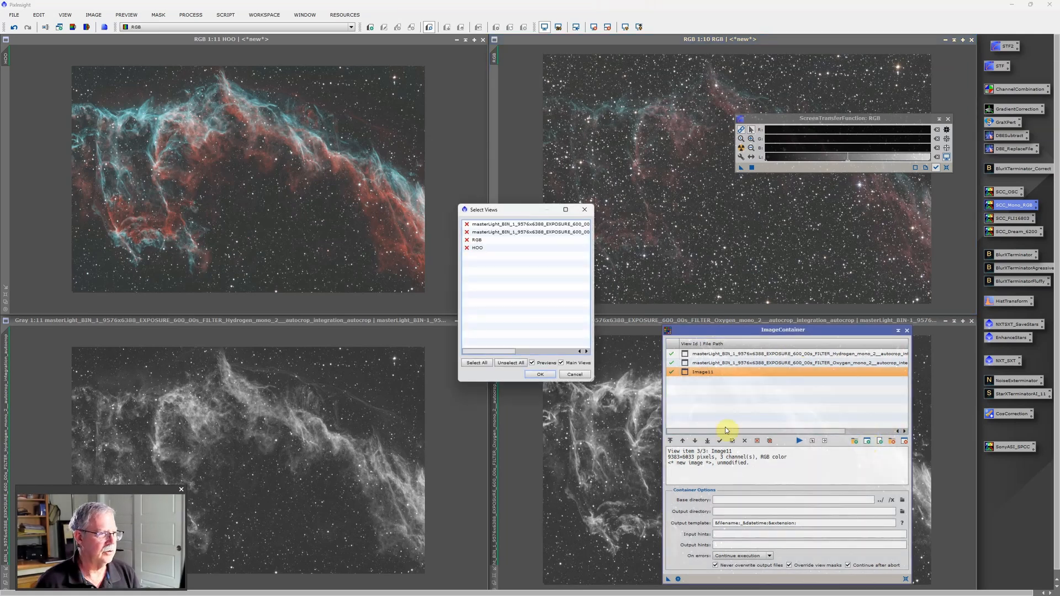
{"action": "left_click", "coordinate": [480, 249]}
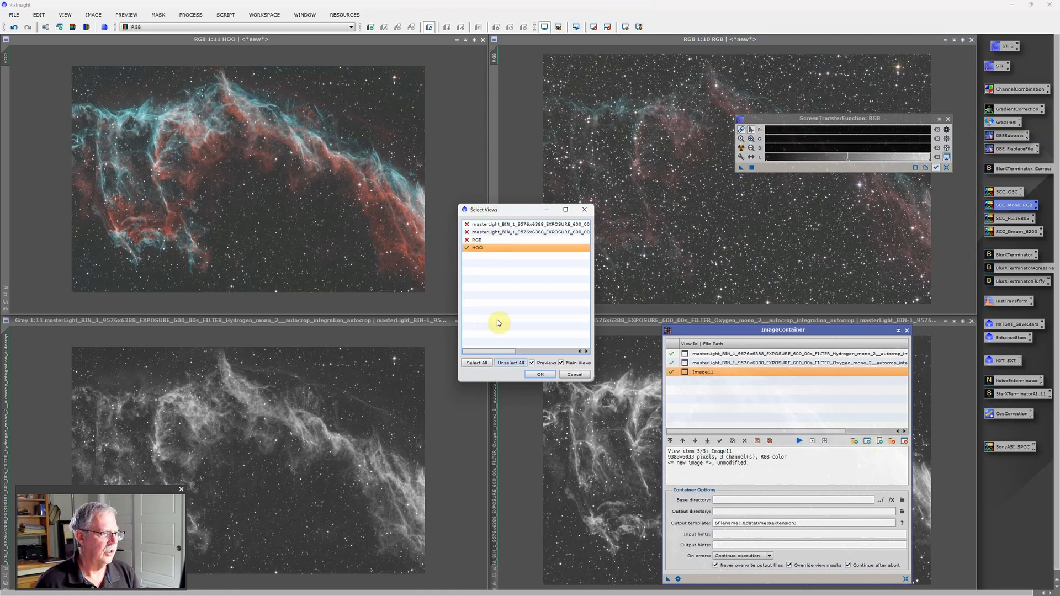
{"action": "left_click", "coordinate": [543, 375]}
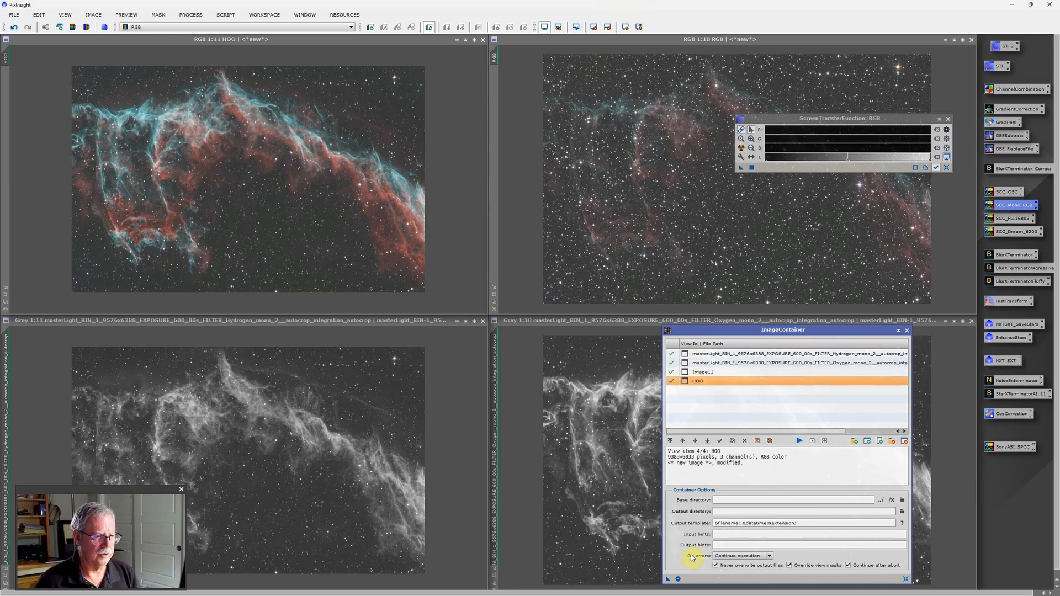
{"action": "left_click_drag", "start_coordinate": [668, 579], "coordinate": [1012, 271]}
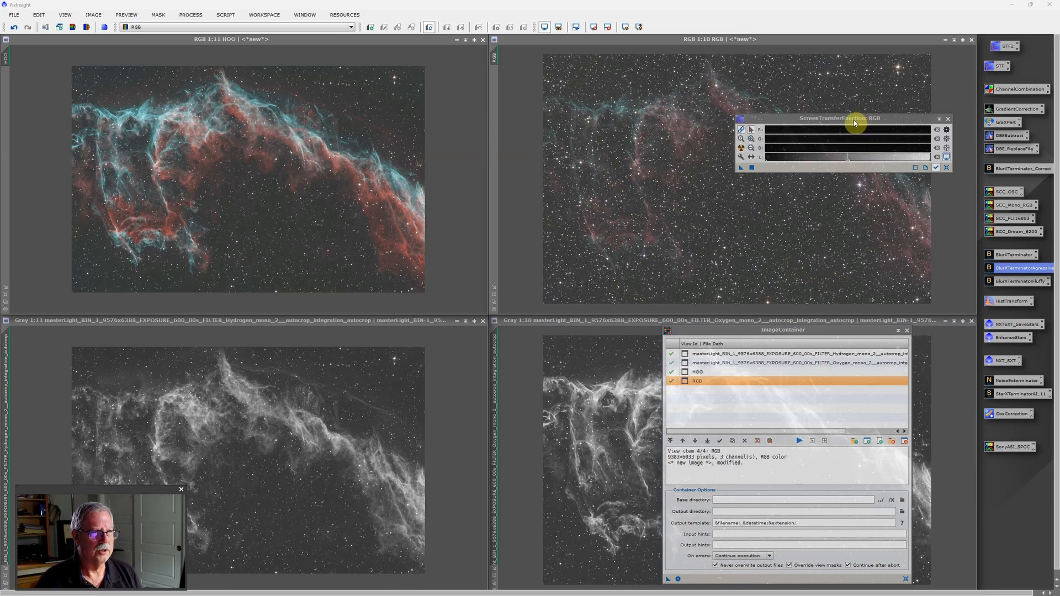
Open HistogramTransformation, move ScreenTransferFunction clear of it, and auto-stretch the HOO image.
{"action": "left_click_drag", "start_coordinate": [856, 119], "coordinate": [817, 77]}
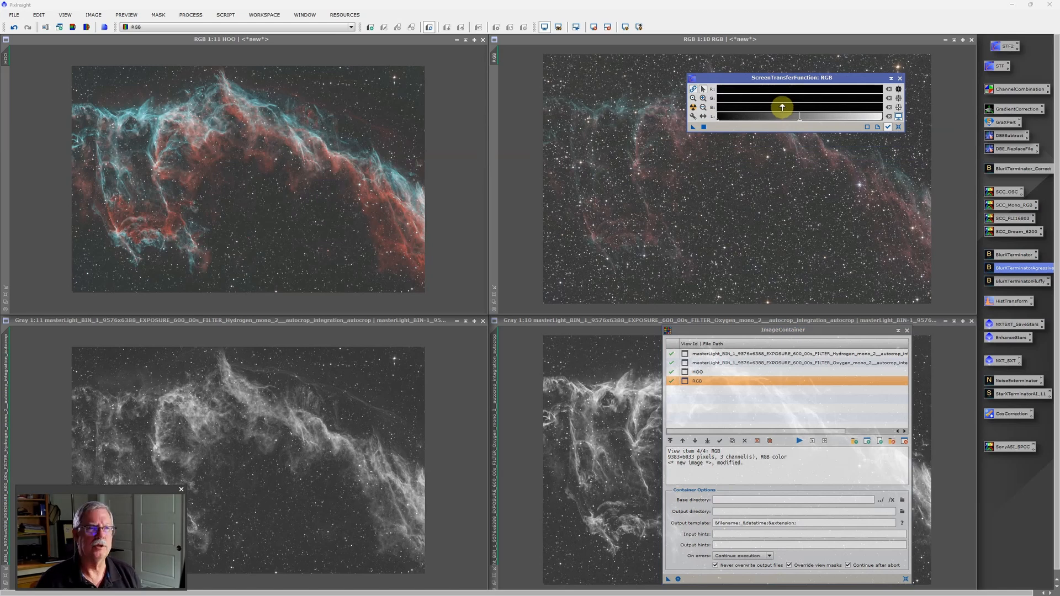
{"action": "double_click", "coordinate": [1010, 302]}
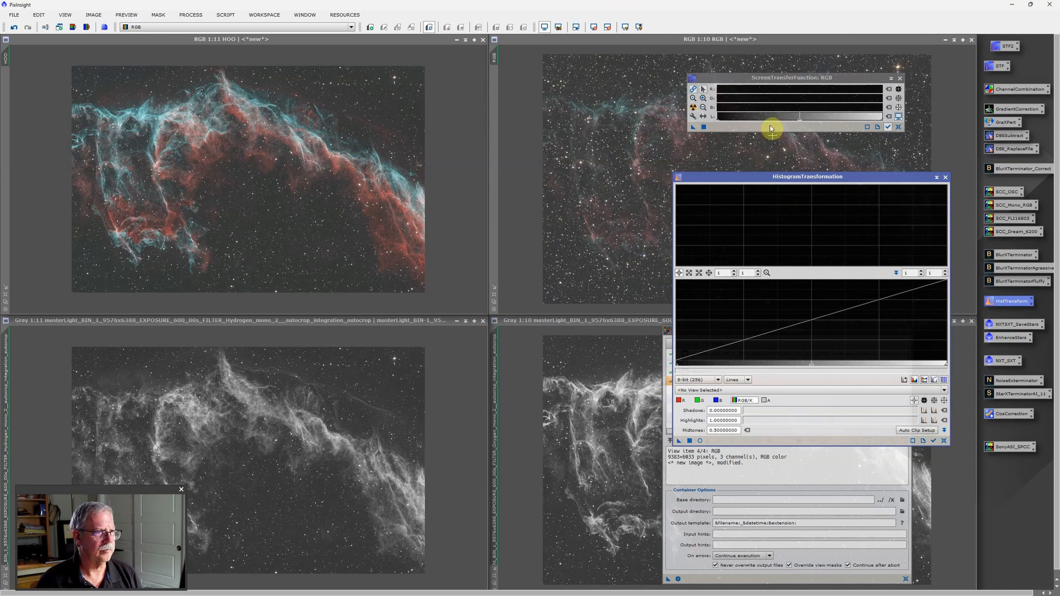
{"action": "left_click", "coordinate": [280, 41]}
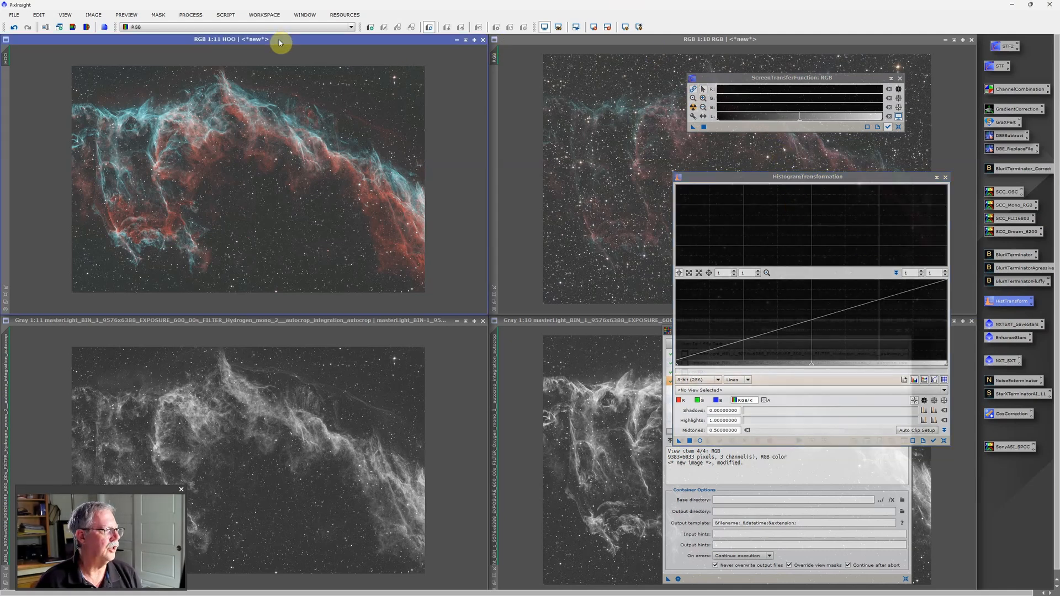
{"action": "left_click", "coordinate": [694, 107]}
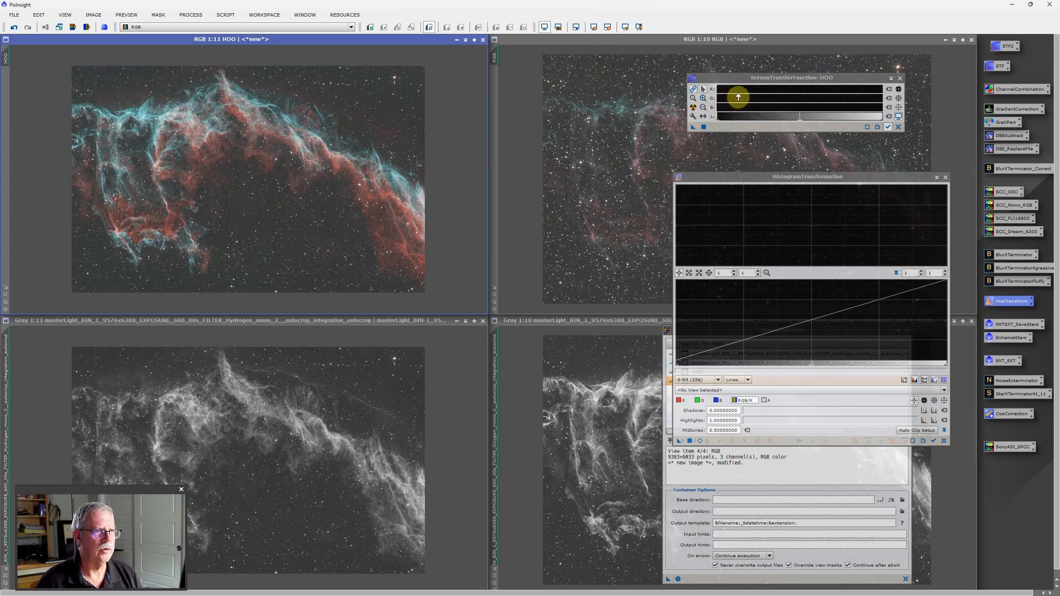
Auto-stretch the HOO image's screen view, raise its shadows point to about 0.000127, and fine-tune its midtones in ScreenTransferFunction.
{"action": "left_click", "coordinate": [898, 127]}
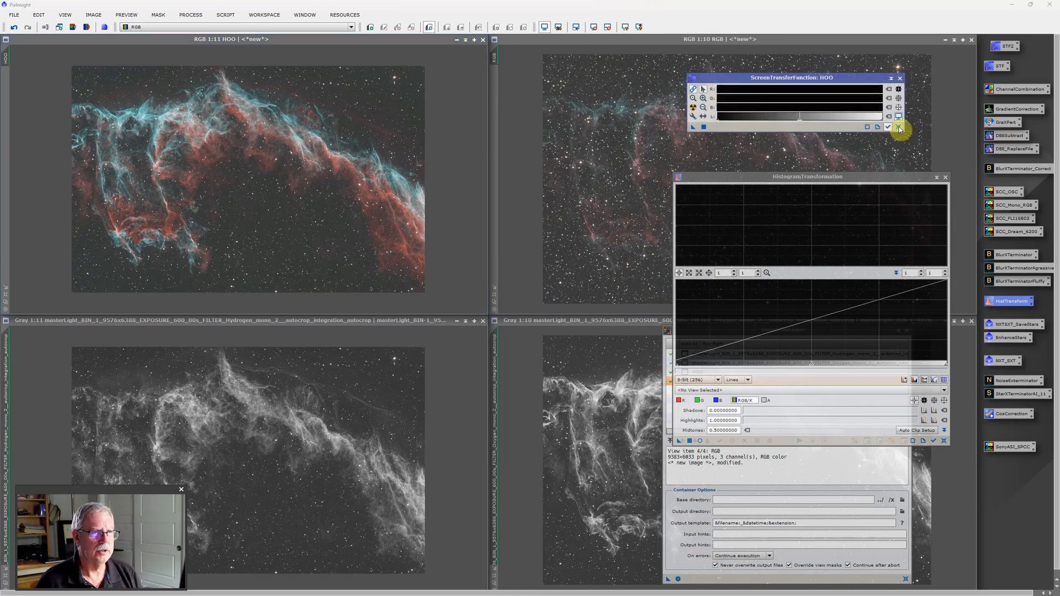
{"action": "left_click", "coordinate": [695, 108]}
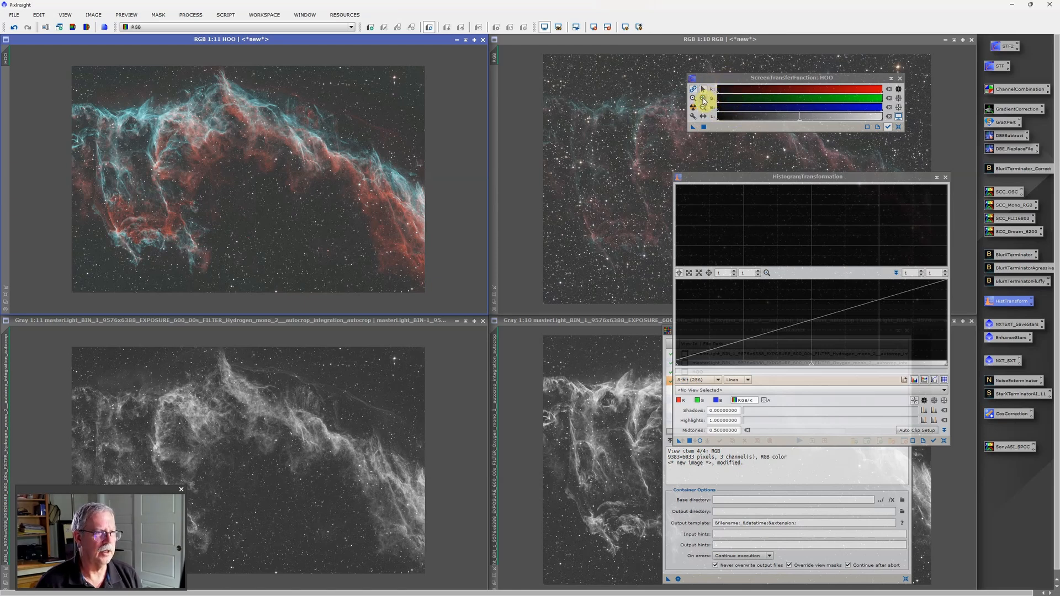
{"action": "left_click", "coordinate": [704, 100]}
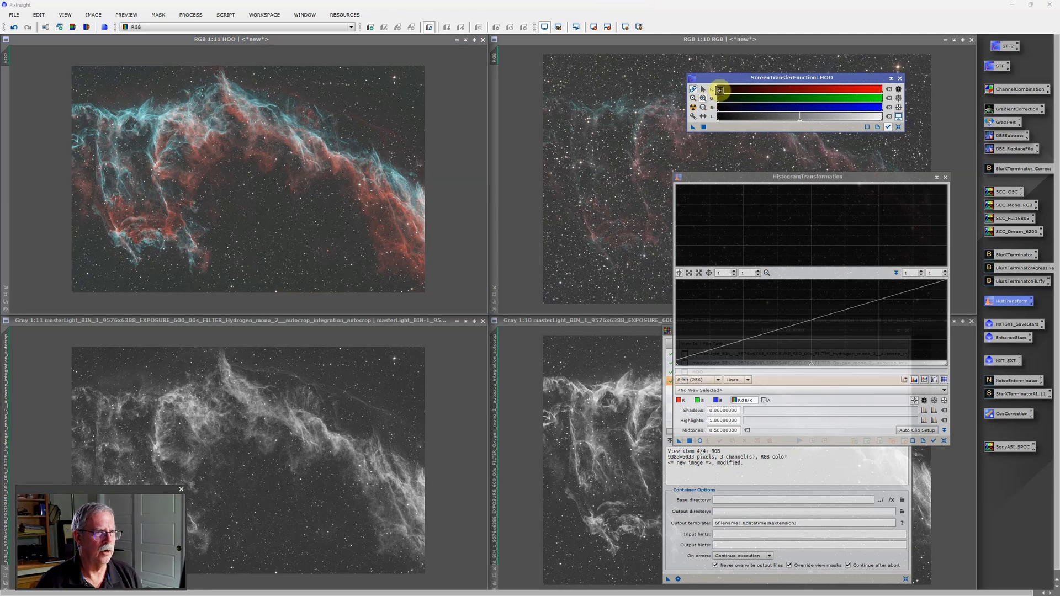
{"action": "left_click", "coordinate": [720, 90]}
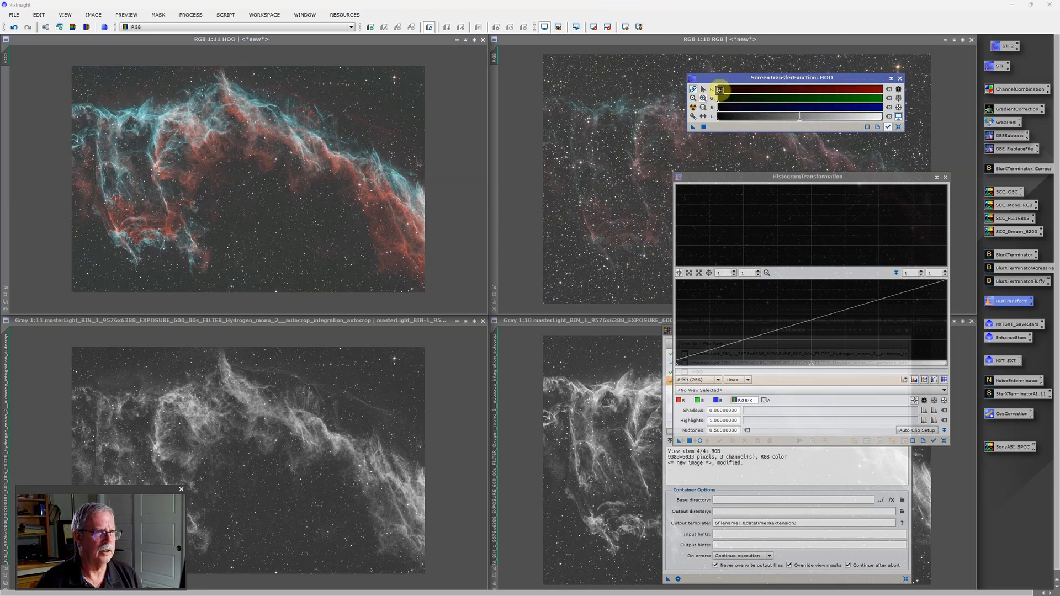
{"action": "left_click", "coordinate": [720, 90]}
{"action": "left_click", "coordinate": [720, 90]}
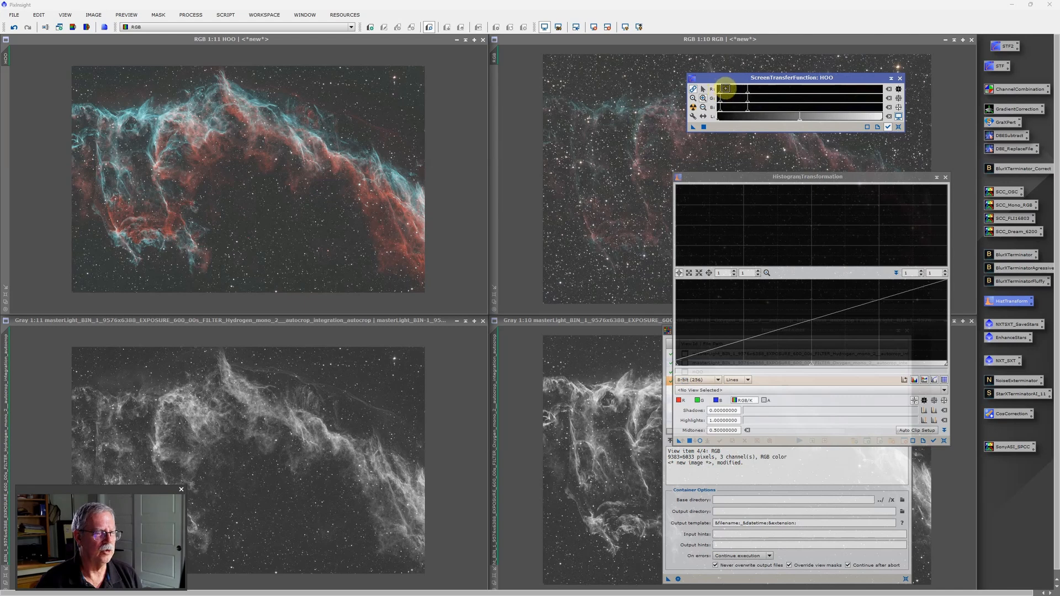
{"action": "left_click", "coordinate": [732, 89]}
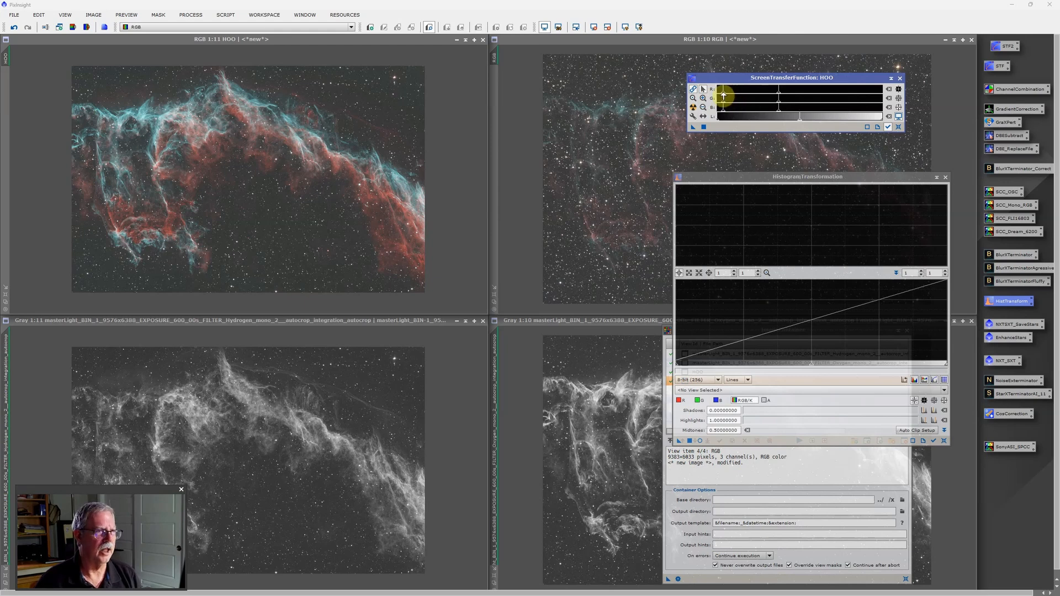
{"action": "left_click_drag", "start_coordinate": [723, 95], "coordinate": [728, 96]}
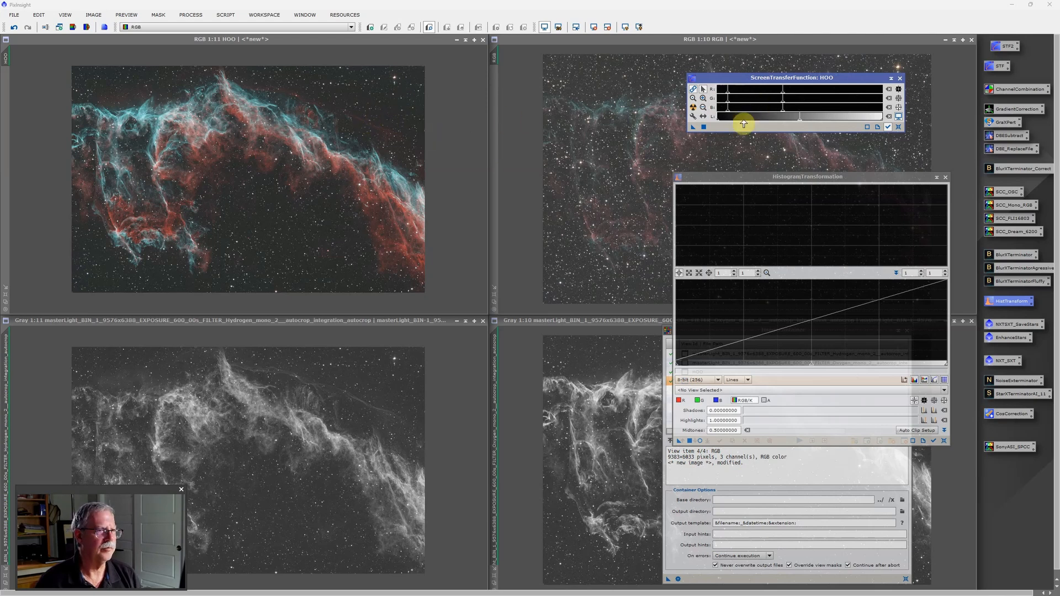
{"action": "mouse_move", "coordinate": [783, 95]}
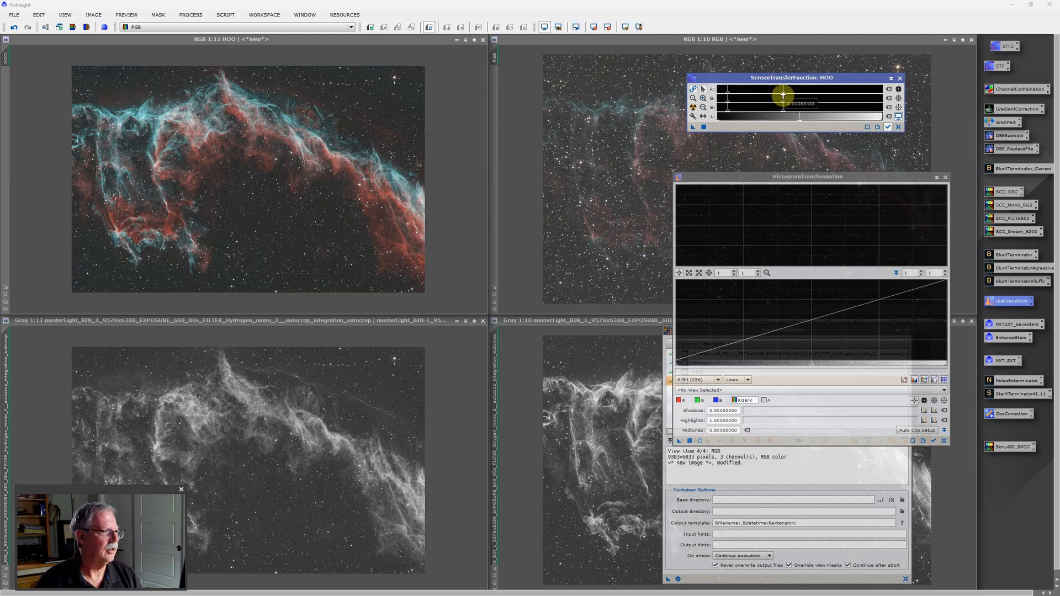
{"action": "left_click_drag", "start_coordinate": [783, 95], "coordinate": [780, 95]}
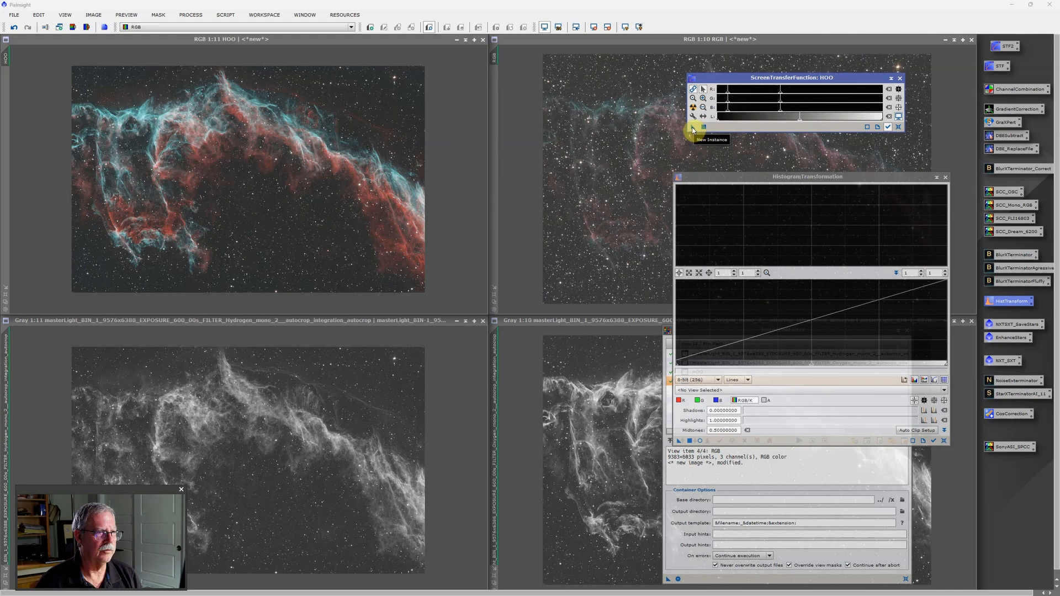
Transfer the HOO screen stretch to HistogramTransformation and apply it permanently to the HOO image.
{"action": "left_click_drag", "start_coordinate": [693, 127], "coordinate": [734, 443]}
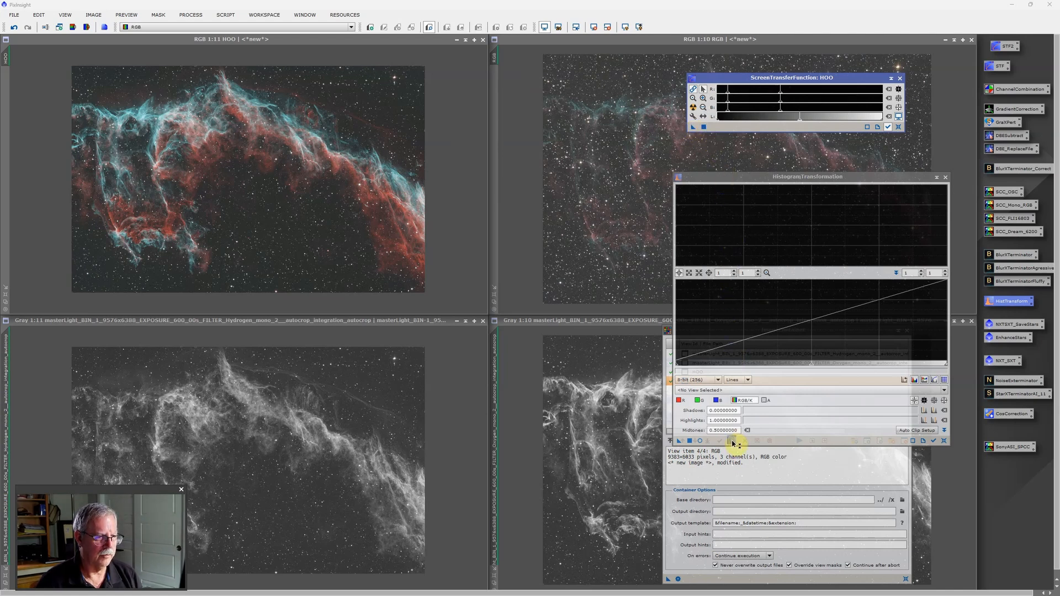
{"action": "left_click_drag", "start_coordinate": [734, 443], "coordinate": [734, 441]}
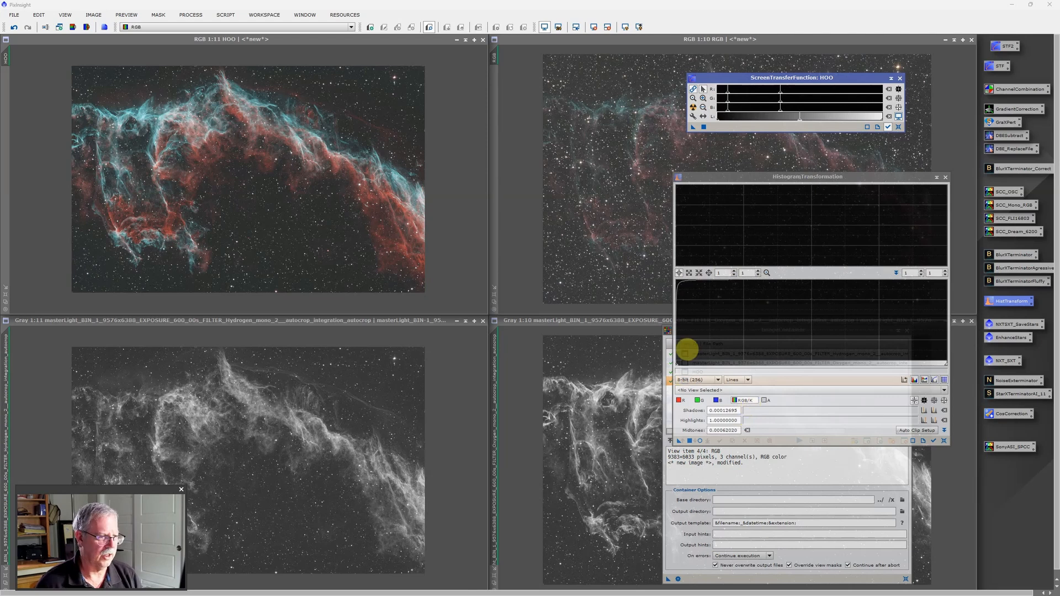
{"action": "left_click", "coordinate": [691, 441]}
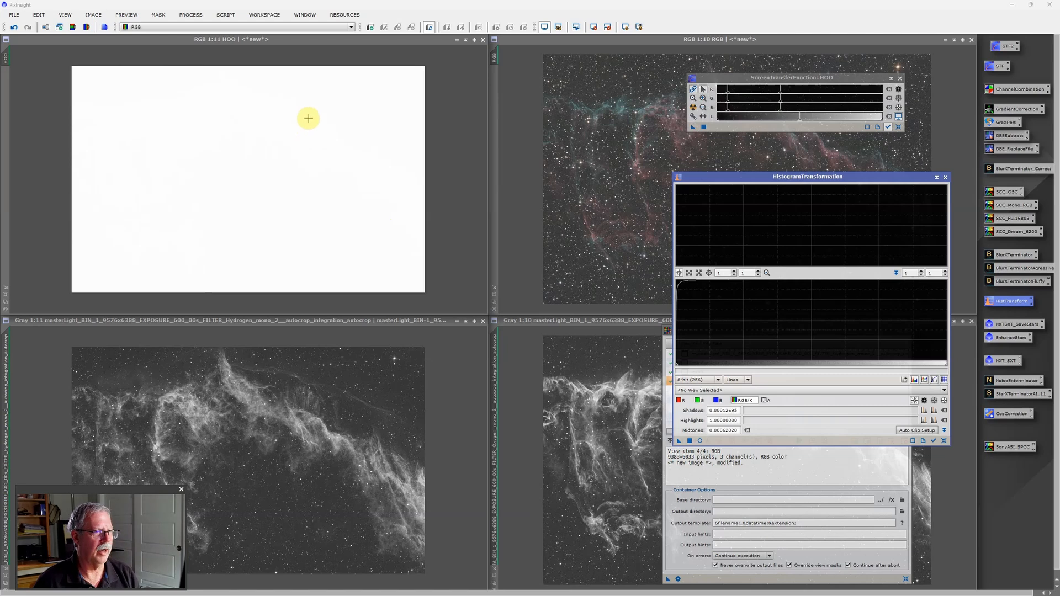
Permanently stretch the RGB image with HistogramTransformation, using its auto screen stretch with the shadows point raised to about 0.000156.
{"action": "left_click", "coordinate": [631, 39]}
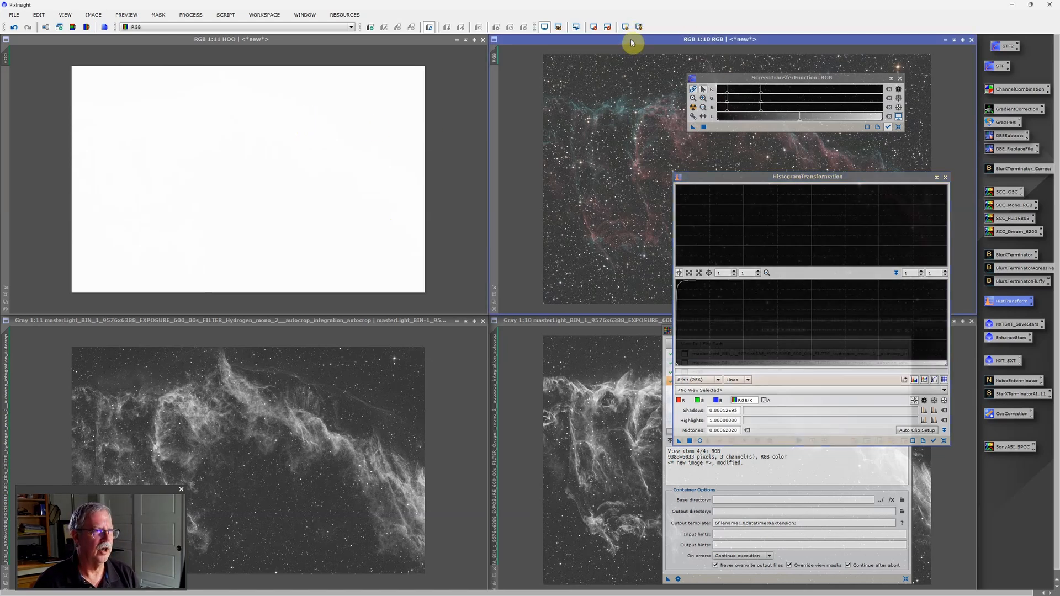
{"action": "left_click", "coordinate": [694, 109]}
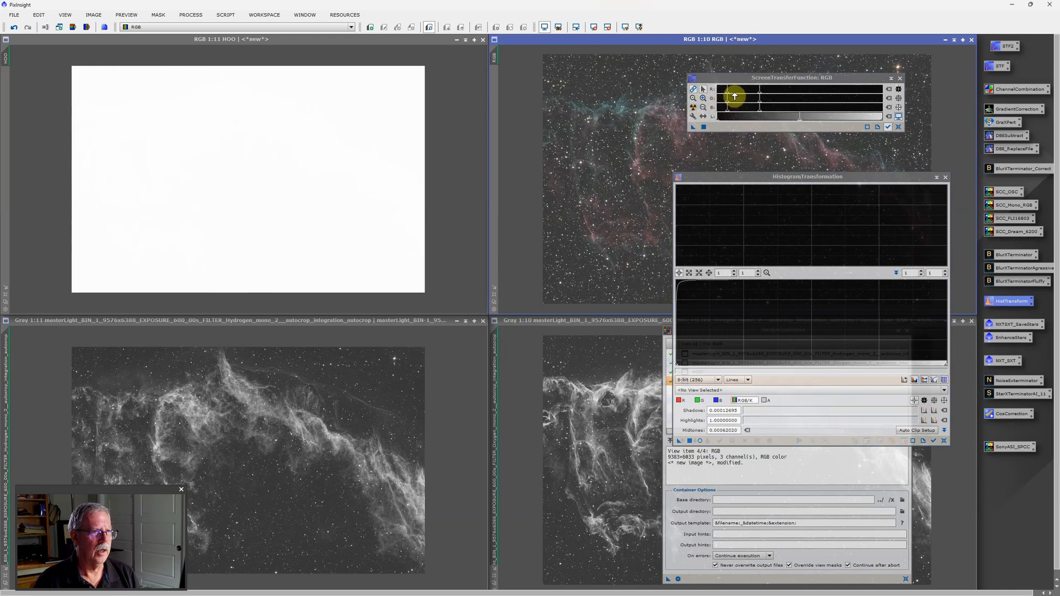
{"action": "left_click_drag", "start_coordinate": [728, 96], "coordinate": [757, 95]}
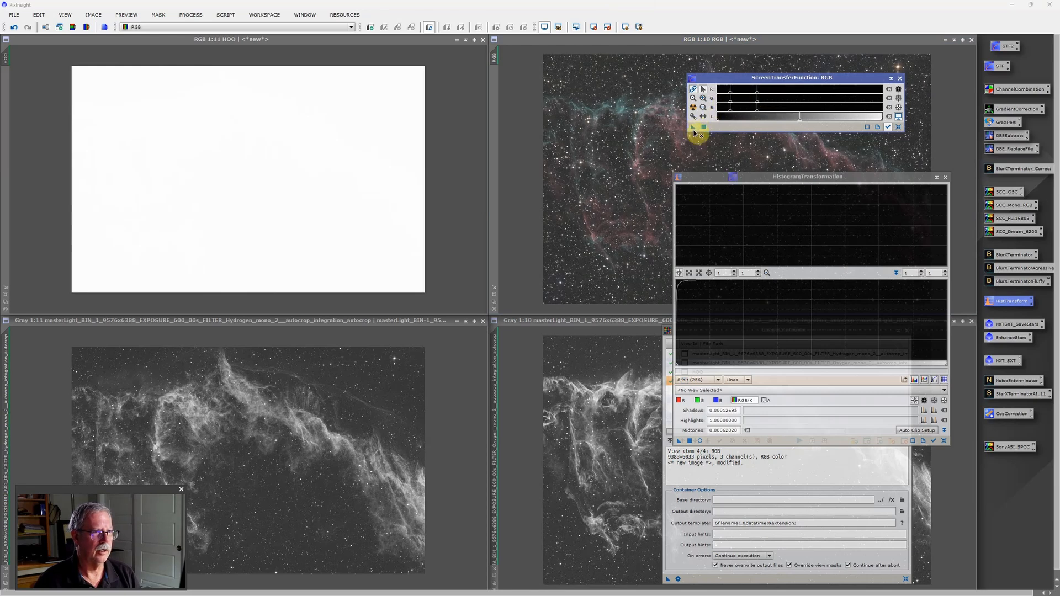
{"action": "left_click_drag", "start_coordinate": [695, 132], "coordinate": [744, 434]}
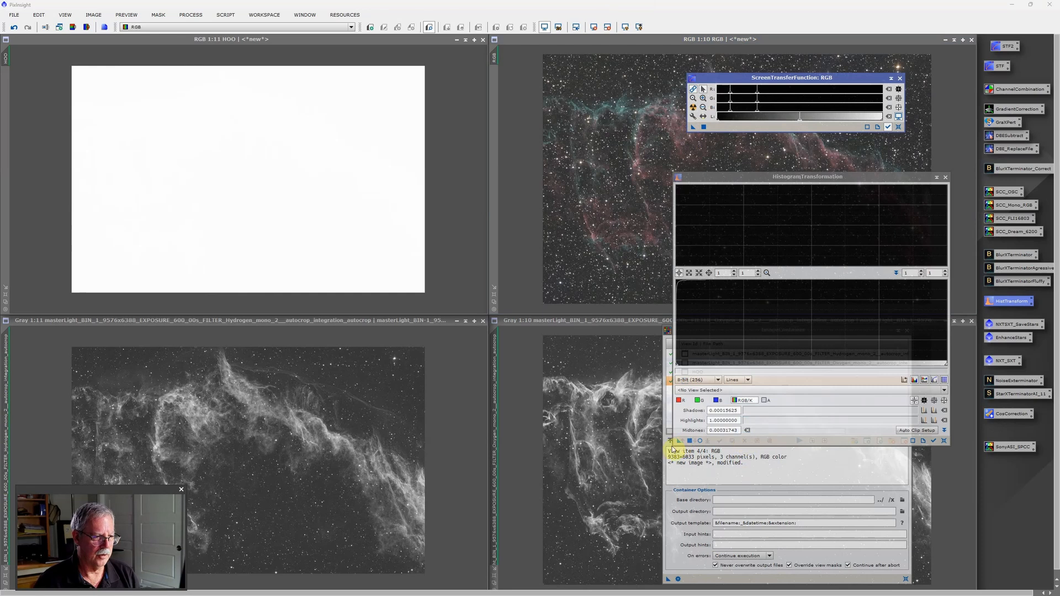
{"action": "left_click", "coordinate": [690, 441]}
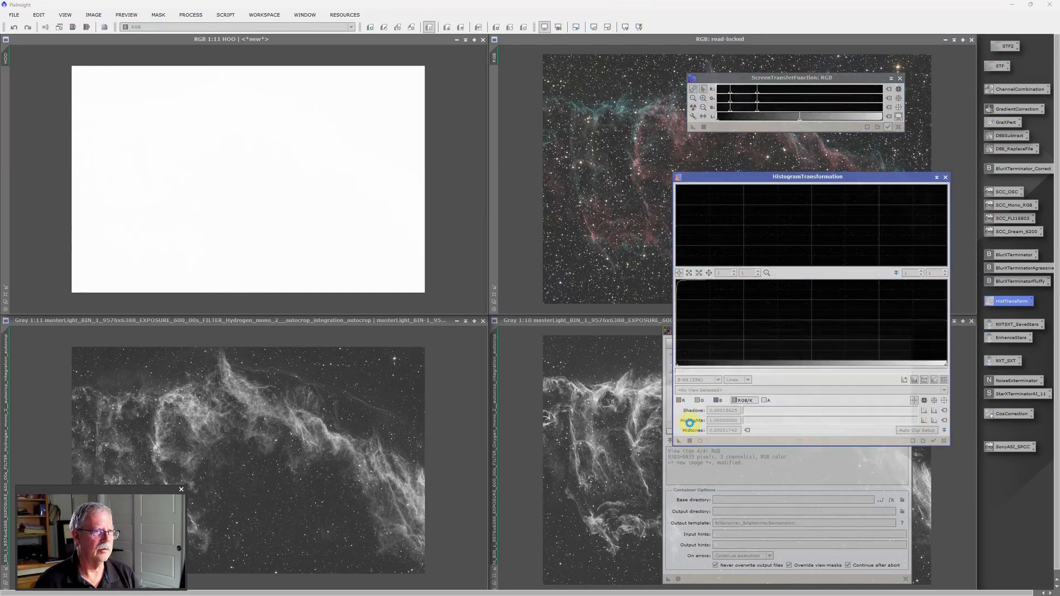
Permanently stretch the Hydrogen image with HistogramTransformation, using its auto screen stretch with the shadows point raised to about 0.00117.
{"action": "left_click", "coordinate": [364, 323]}
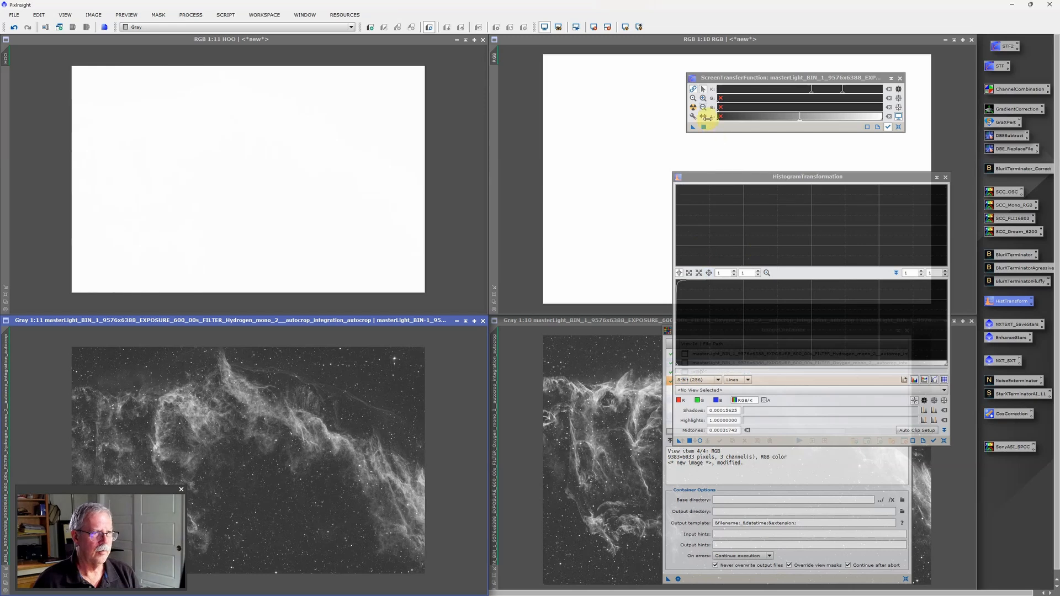
{"action": "left_click", "coordinate": [693, 108]}
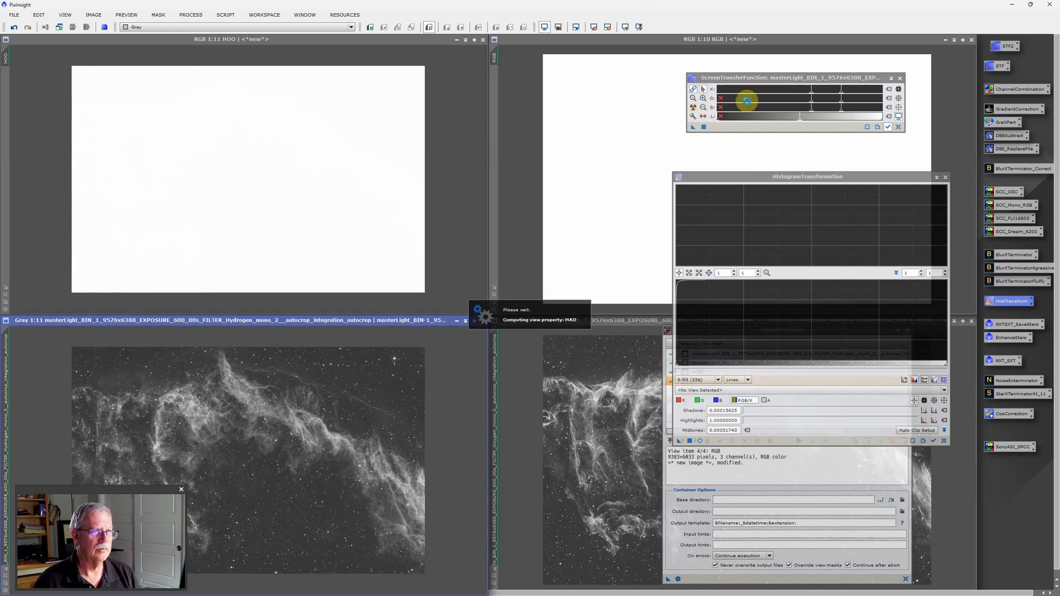
{"action": "mouse_move", "coordinate": [813, 95]}
{"action": "left_mouse_down"}
{"action": "mouse_move", "coordinate": [853, 95]}
{"action": "mouse_move", "coordinate": [817, 97]}
{"action": "left_mouse_up"}
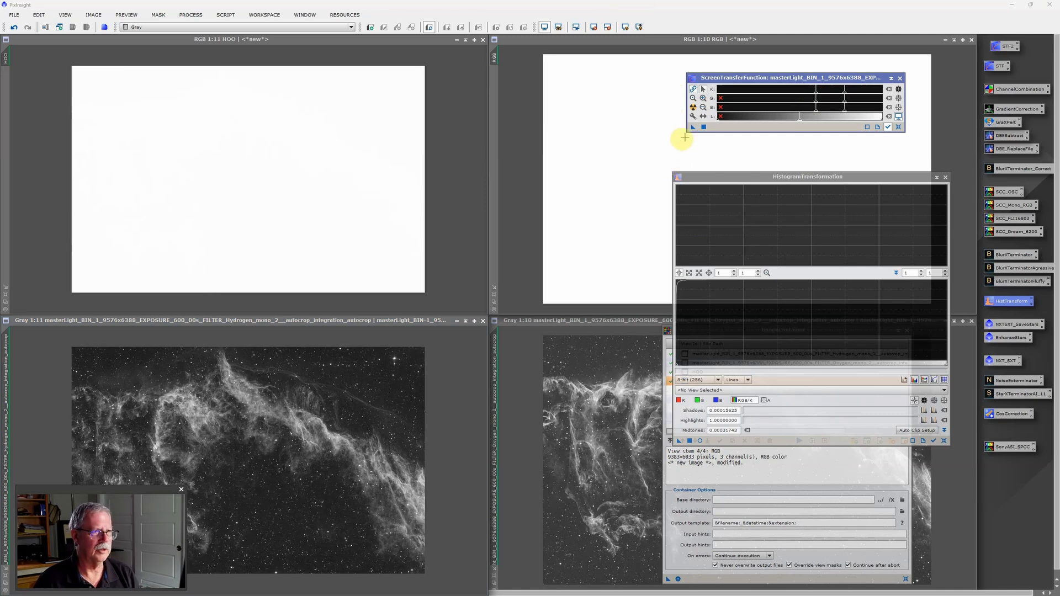
{"action": "left_click_drag", "start_coordinate": [695, 129], "coordinate": [690, 443]}
{"action": "left_click", "coordinate": [690, 441]}
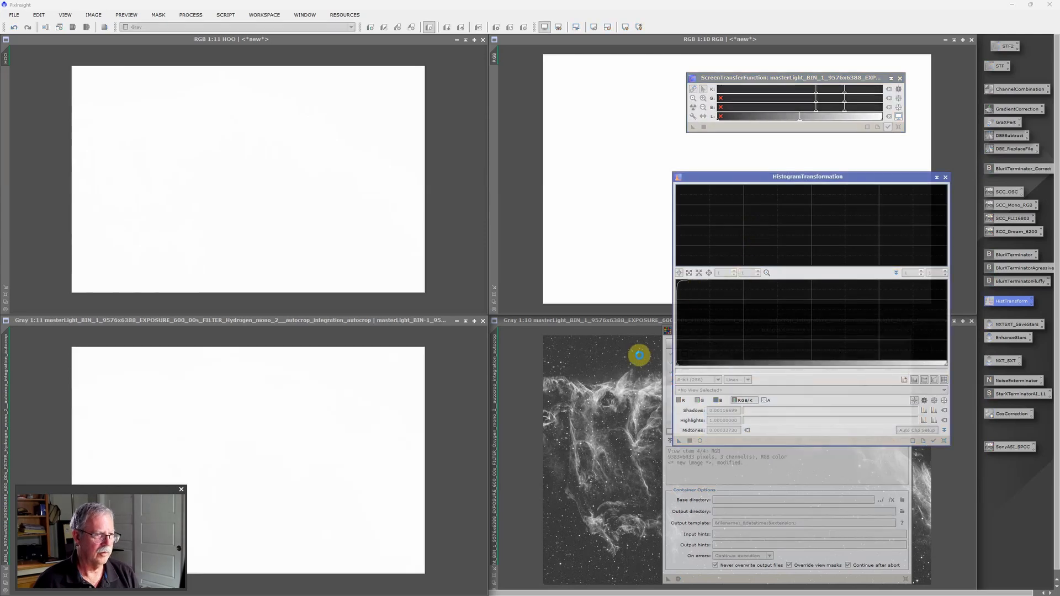
Reset the screen stretch on the Hydrogen image and recompute its auto-stretch to check the permanently stretched result.
{"action": "left_click", "coordinate": [694, 107]}
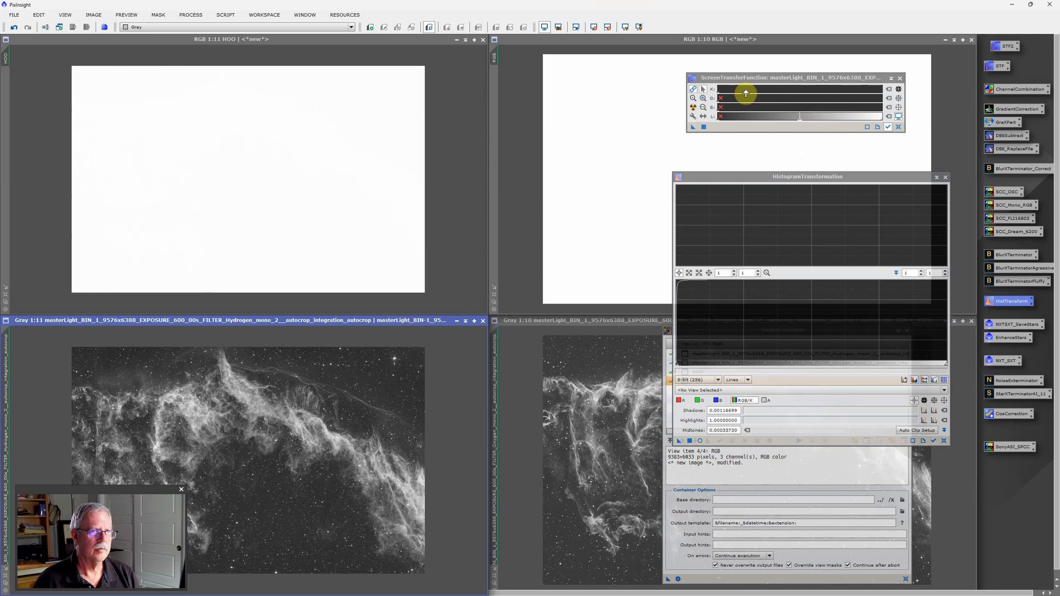
{"action": "left_click", "coordinate": [693, 107]}
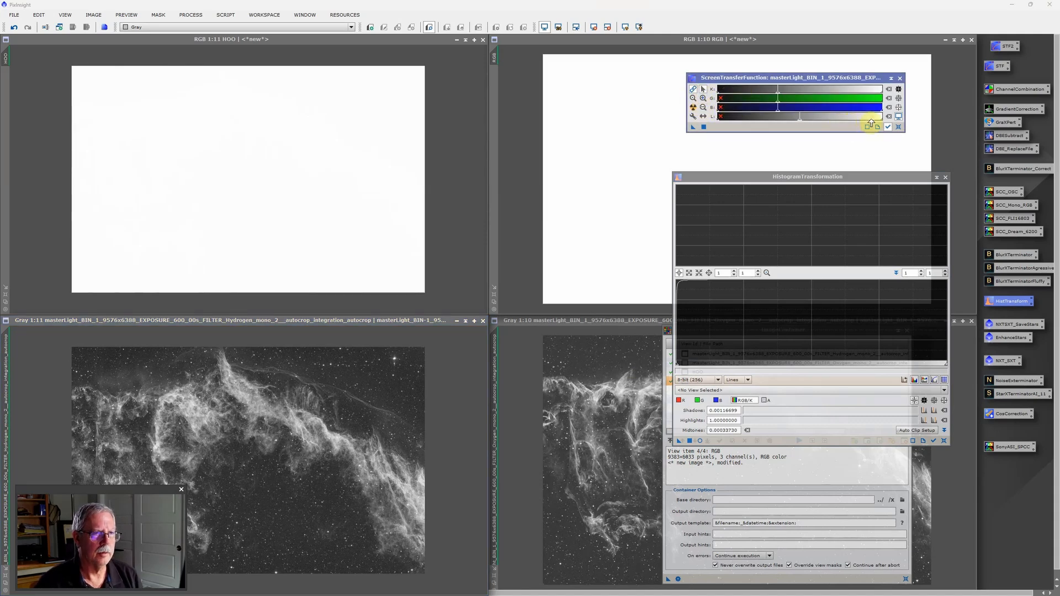
{"action": "left_click", "coordinate": [899, 129]}
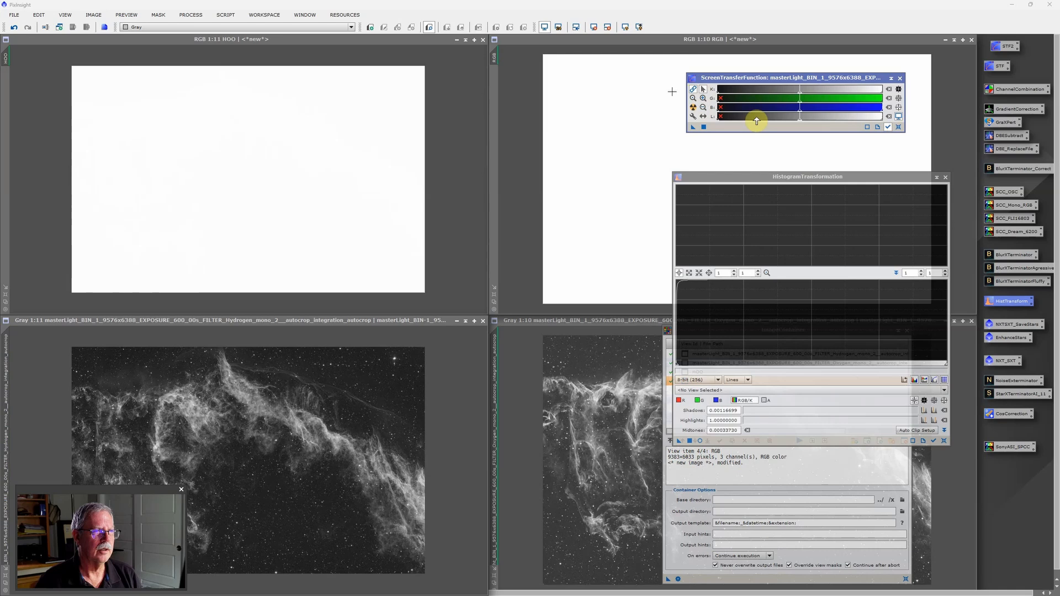
{"action": "left_click", "coordinate": [694, 108]}
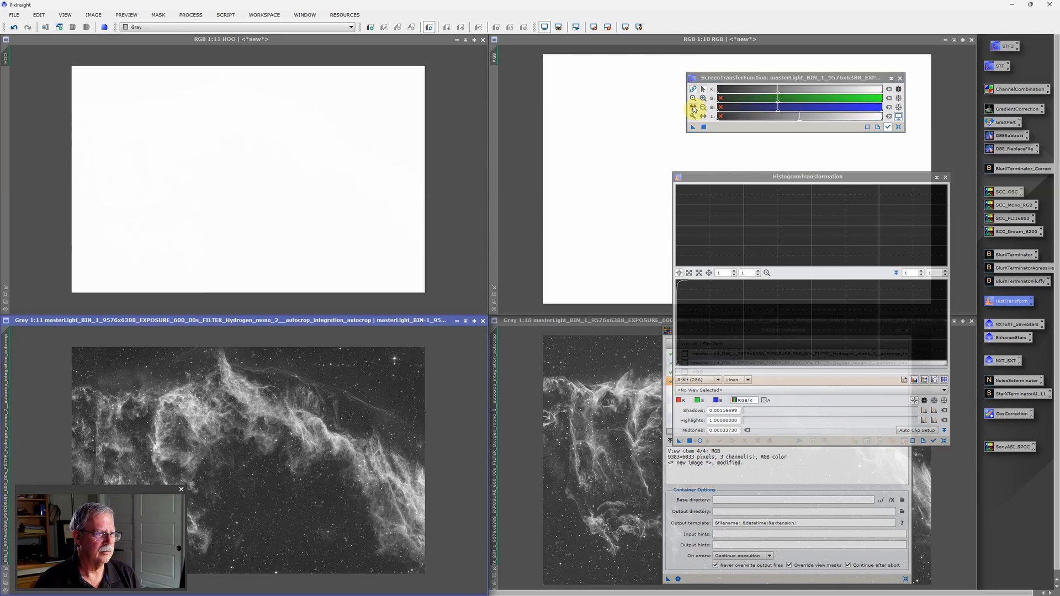
{"action": "left_click", "coordinate": [388, 365]}
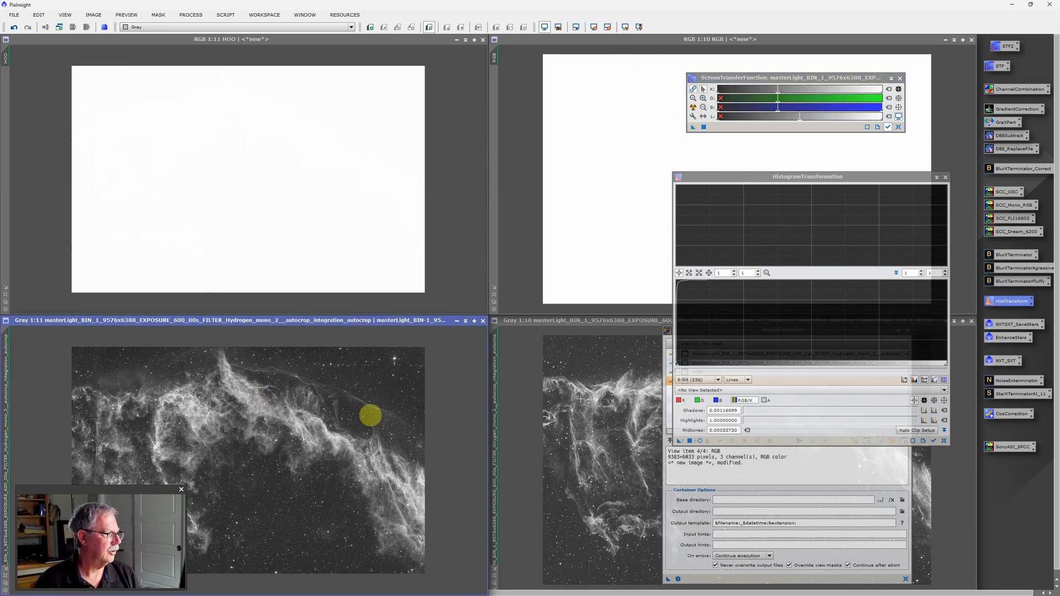
Auto-stretch the Oxygen image's screen view and raise its shadows point to about 0.00145 in ScreenTransferFunction.
{"action": "left_click", "coordinate": [592, 322]}
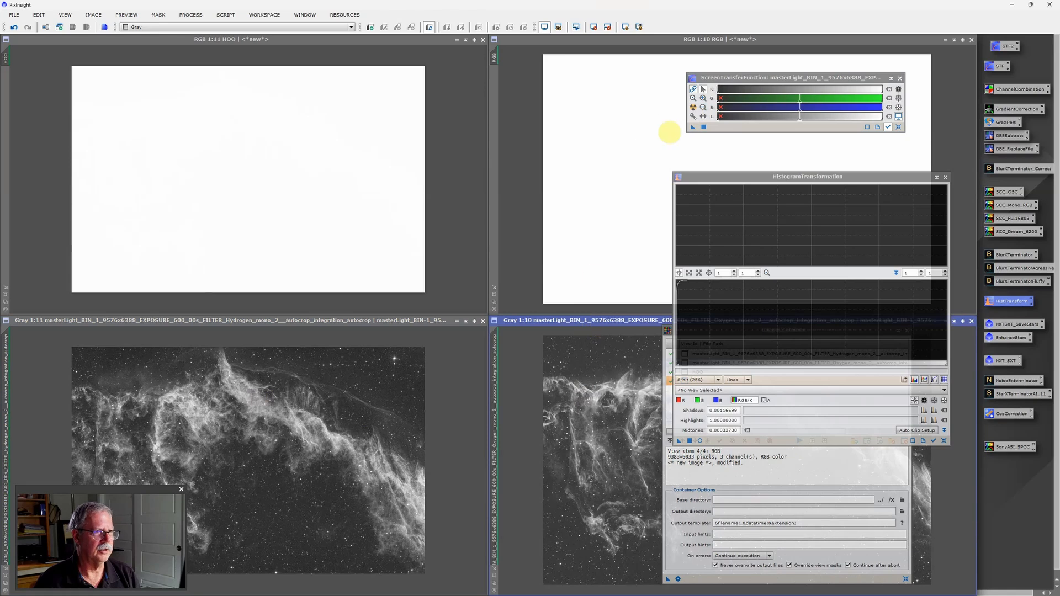
{"action": "left_click", "coordinate": [694, 109]}
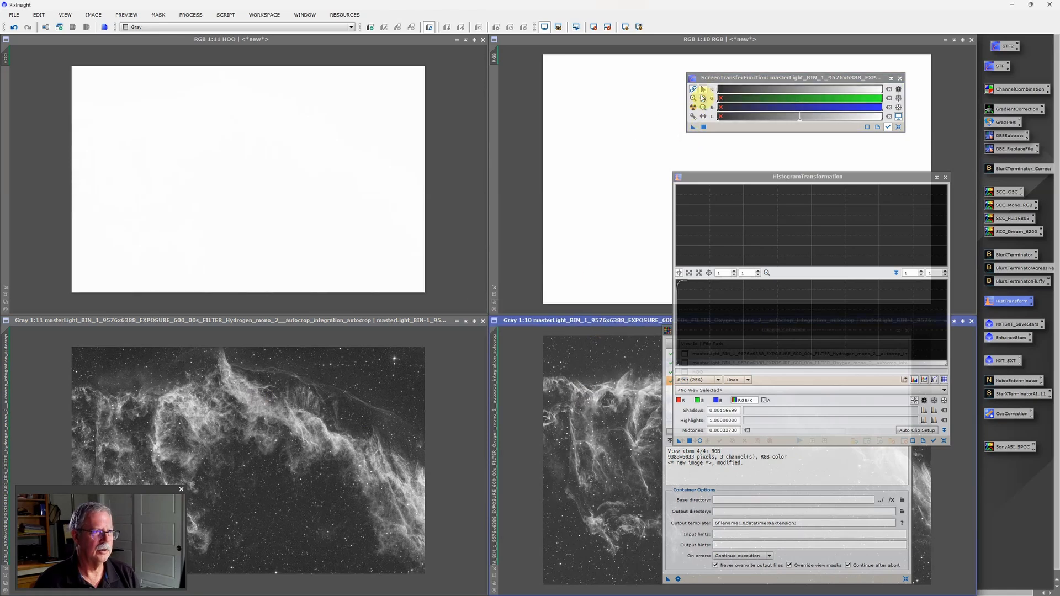
{"action": "left_click", "coordinate": [703, 97]}
{"action": "left_click", "coordinate": [723, 90]}
{"action": "left_click", "coordinate": [724, 90]}
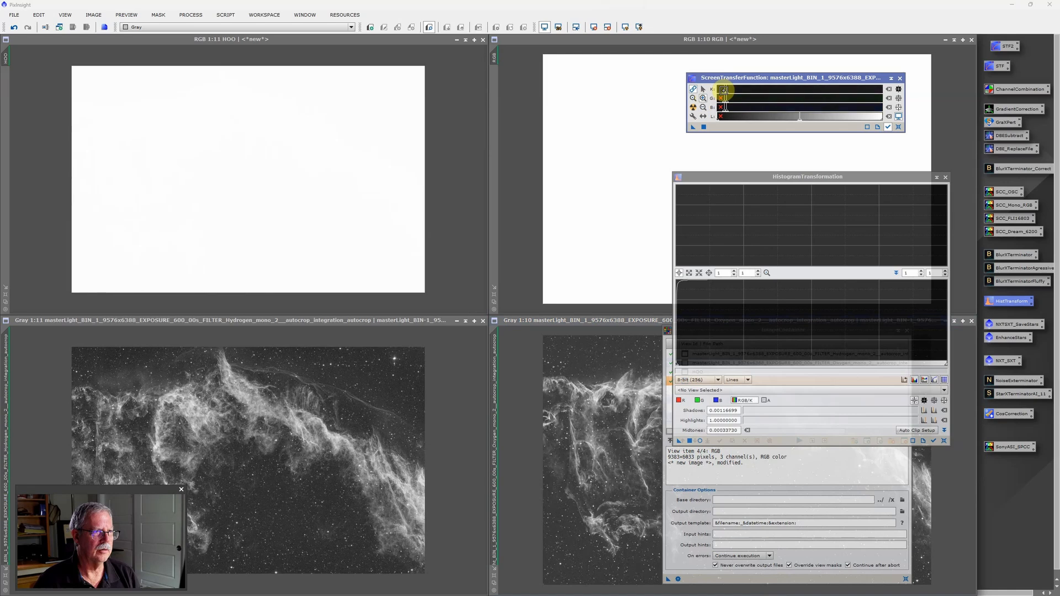
{"action": "left_click", "coordinate": [750, 89]}
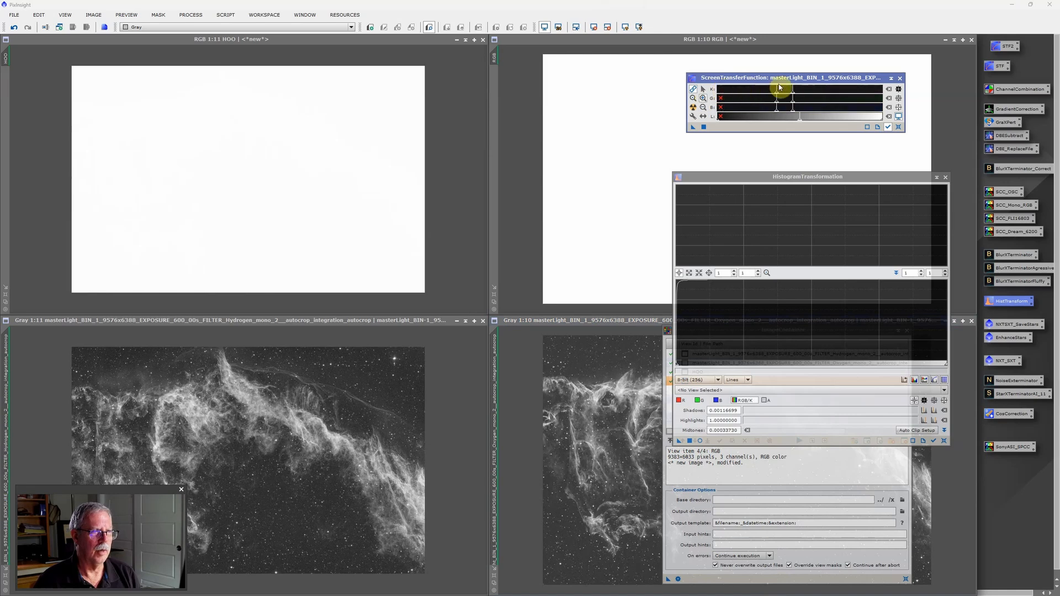
{"action": "left_click", "coordinate": [783, 89]}
{"action": "left_click", "coordinate": [783, 88]}
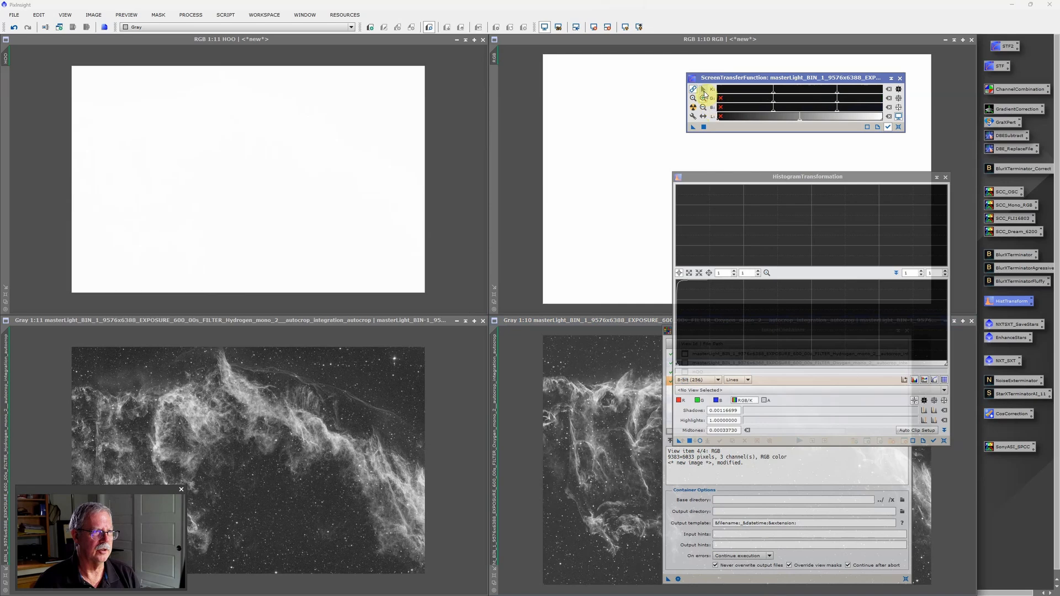
{"action": "left_click", "coordinate": [704, 90]}
{"action": "mouse_move", "coordinate": [774, 95]}
{"action": "left_mouse_down"}
{"action": "mouse_move", "coordinate": [841, 97]}
{"action": "mouse_move", "coordinate": [780, 97]}
{"action": "left_mouse_up"}
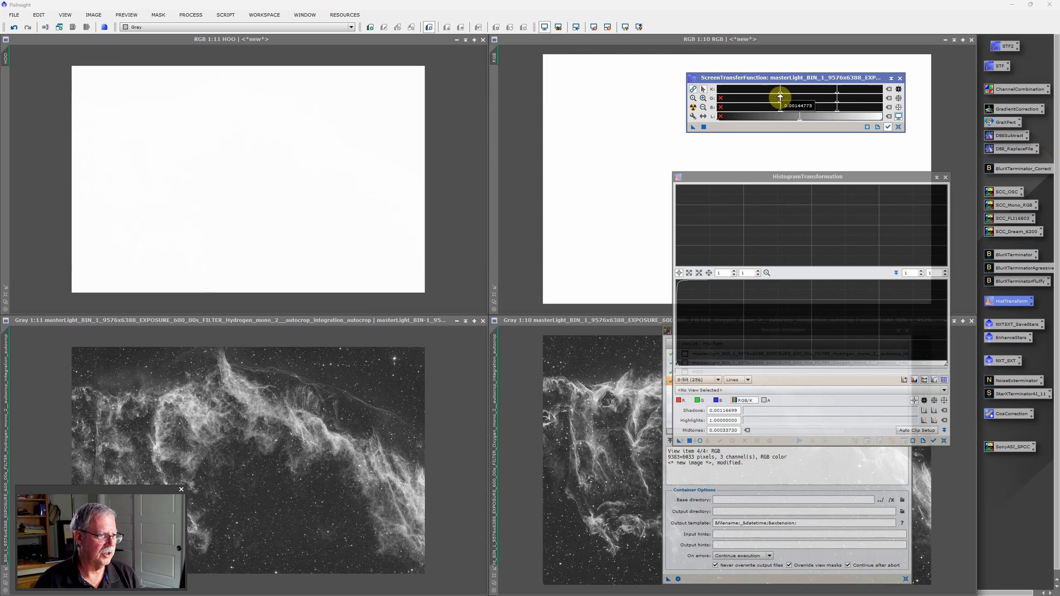
{"action": "left_click_drag", "start_coordinate": [780, 98], "coordinate": [780, 97]}
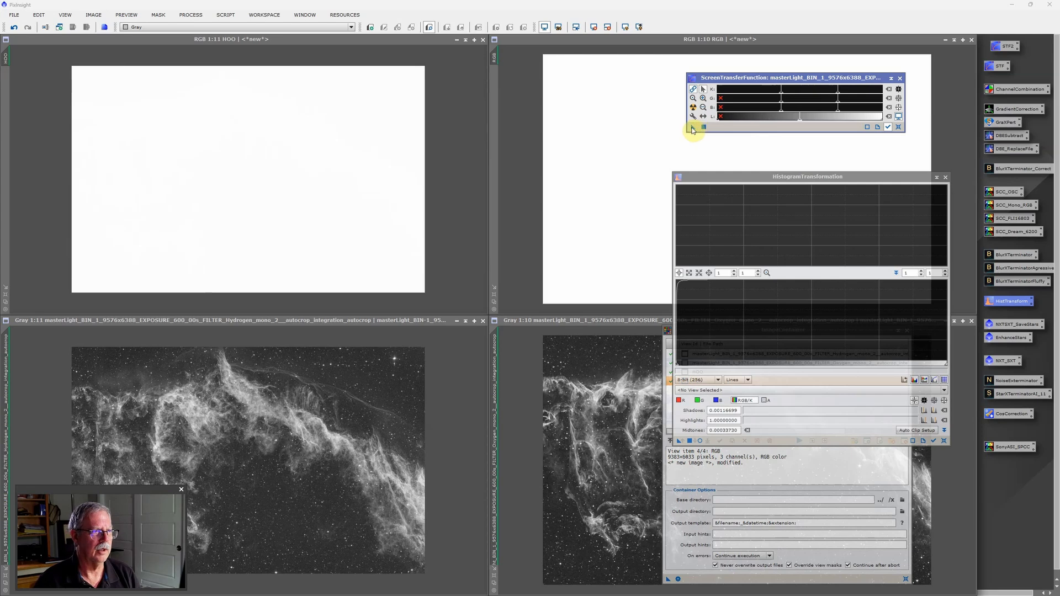
Transfer the Oxygen screen stretch to HistogramTransformation, apply it permanently to the Oxygen image, and close HistogramTransformation.
{"action": "left_click_drag", "start_coordinate": [693, 129], "coordinate": [693, 443]}
{"action": "left_click", "coordinate": [692, 443]}
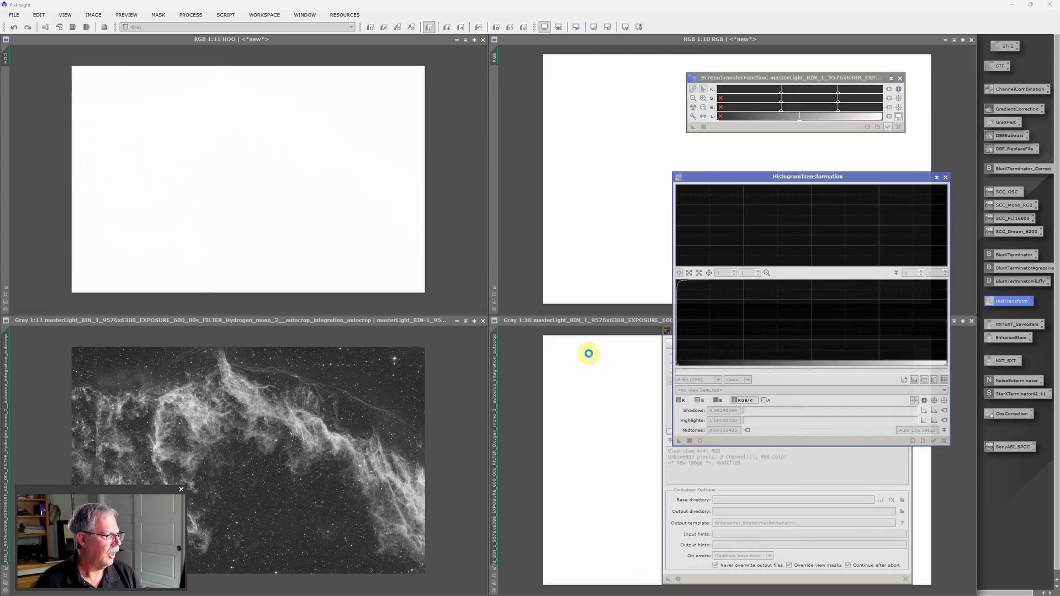
{"action": "left_click", "coordinate": [946, 177]}
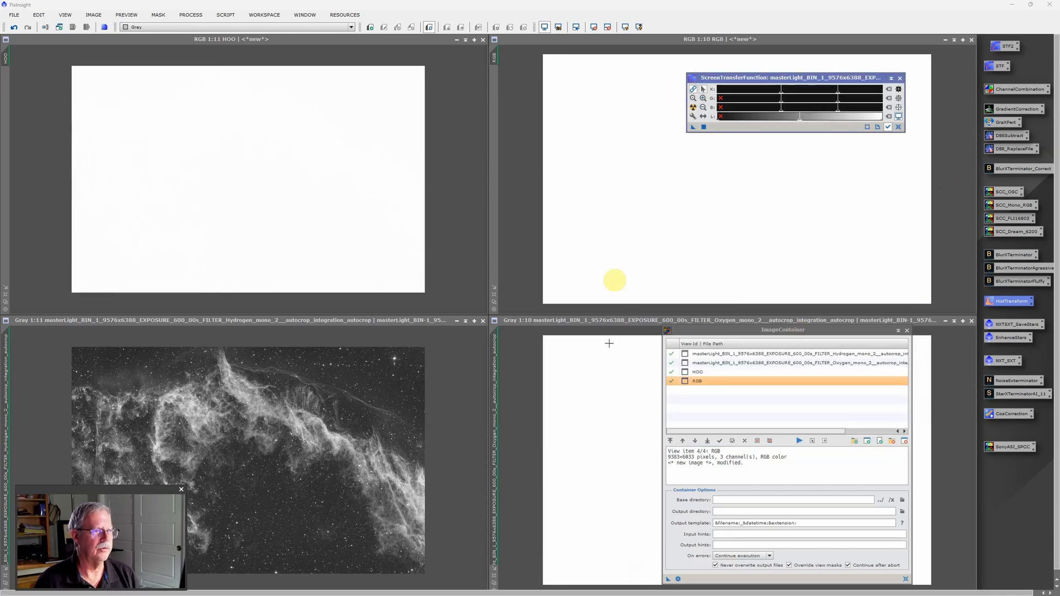
Turn off the screen stretch on the Oxygen image and move the ImageContainer window aside to uncover the image.
{"action": "left_click", "coordinate": [619, 325]}
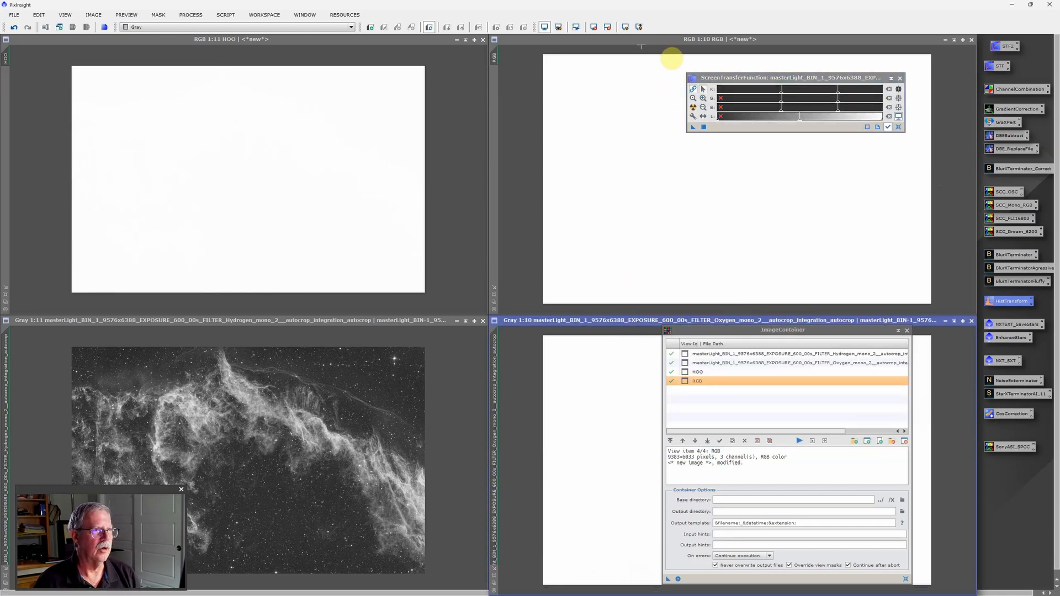
{"action": "left_click", "coordinate": [545, 27]}
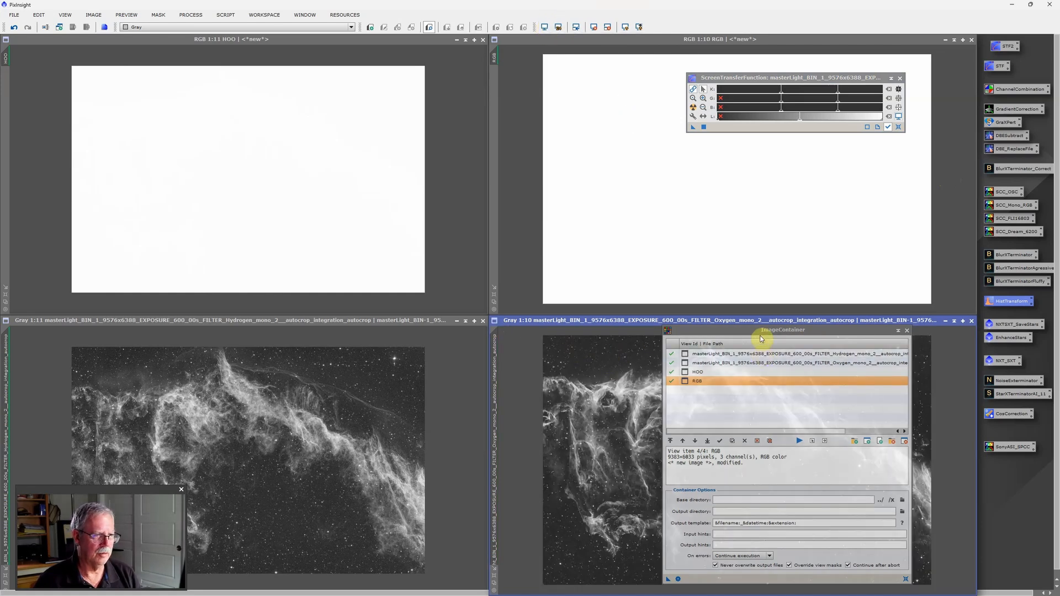
{"action": "left_click_drag", "start_coordinate": [764, 329], "coordinate": [884, 318]}
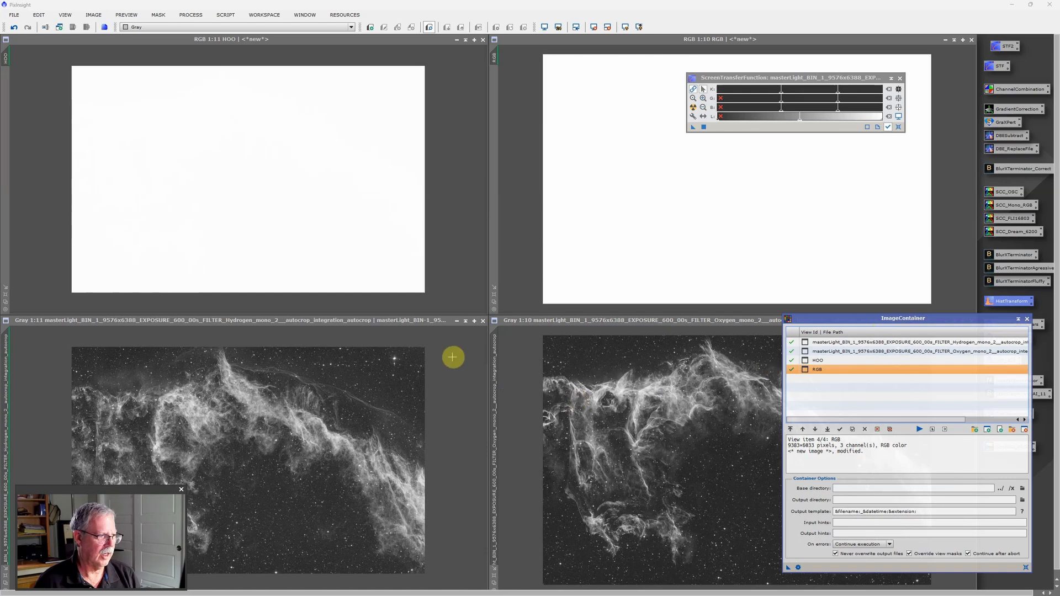
{"action": "left_click", "coordinate": [254, 322]}
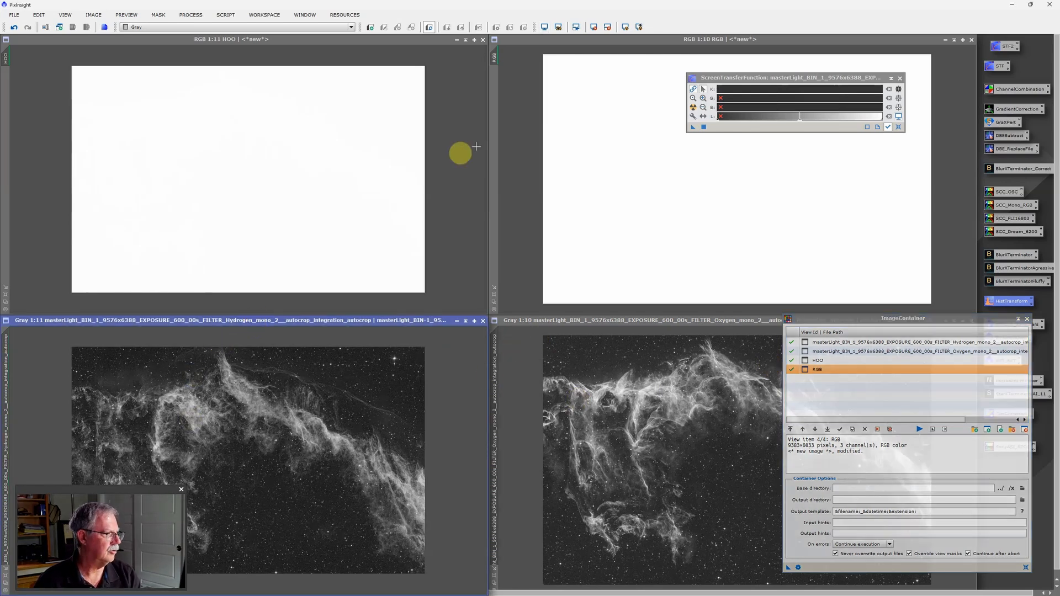
Turn off the screen stretch on the RGB and HOO images to show their permanently stretched data.
{"action": "left_click", "coordinate": [532, 60]}
{"action": "key", "text": "ctrl+a"}
{"action": "left_click", "coordinate": [463, 85]}
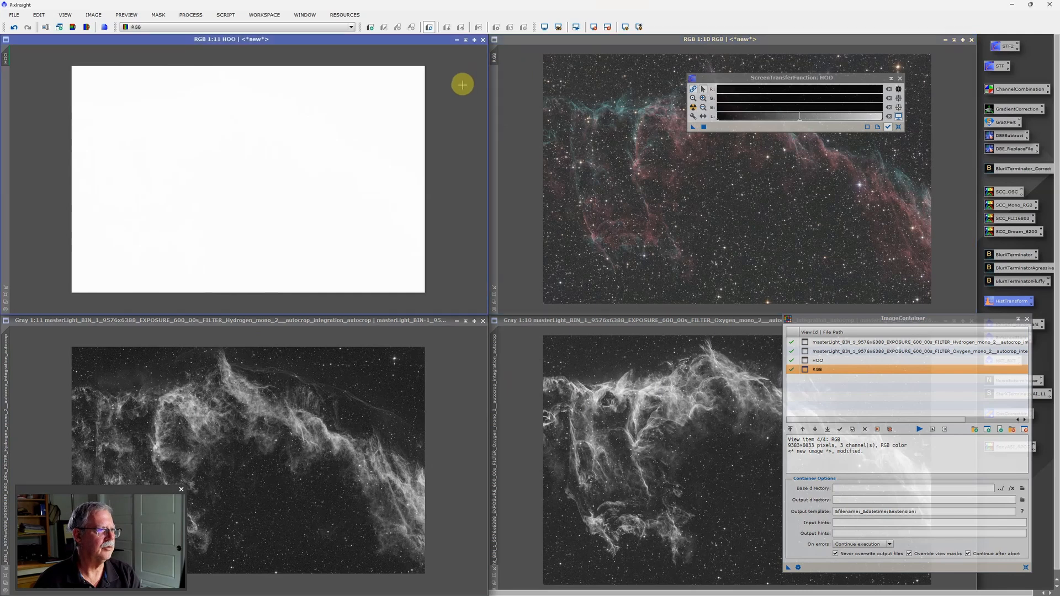
{"action": "key", "text": "ctrl+a"}
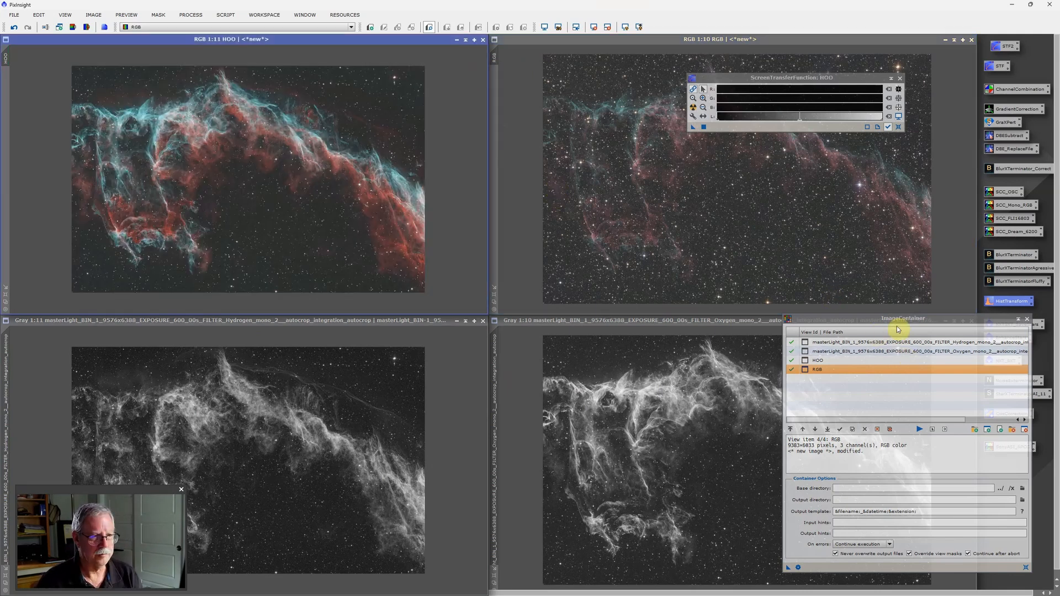
Apply the saved NXTSXT_SaveStars process to all four images in ImageContainer, and close ImageContainer and ScreenTransferFunction.
{"action": "left_click_drag", "start_coordinate": [897, 330], "coordinate": [736, 277]}
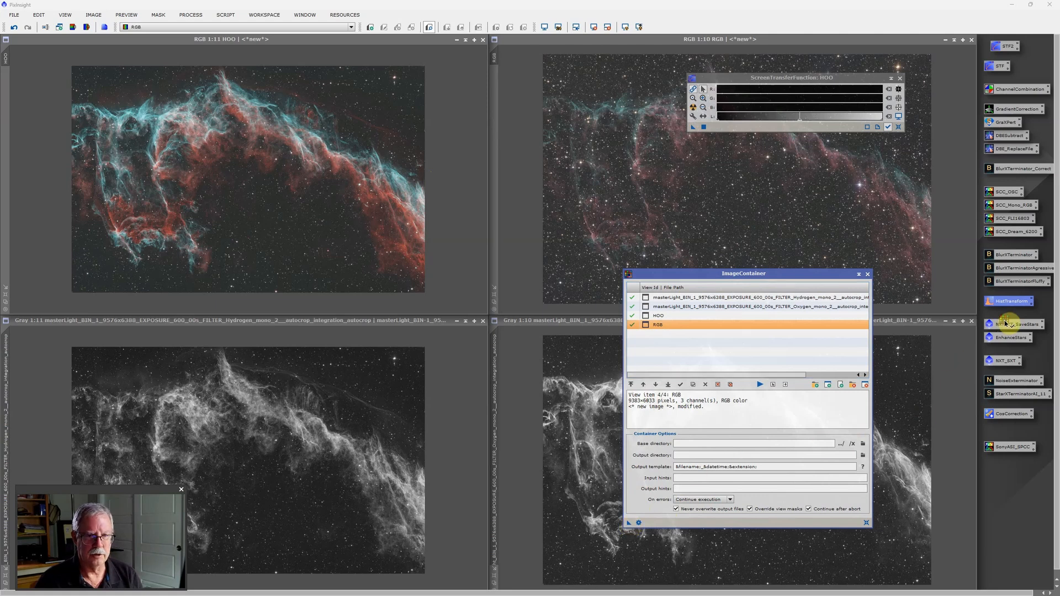
{"action": "left_click_drag", "start_coordinate": [1009, 326], "coordinate": [1009, 325]}
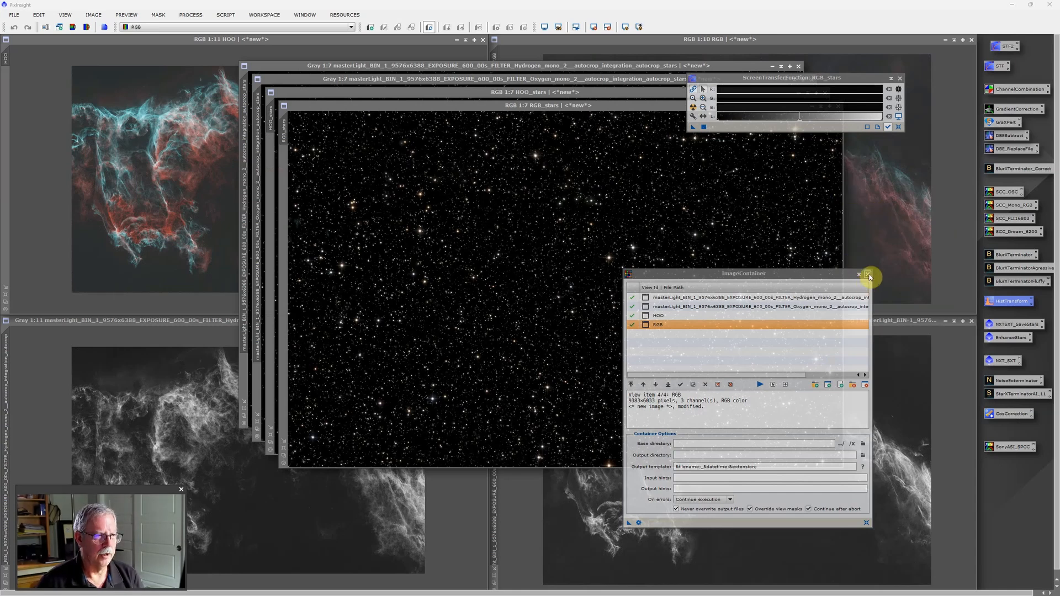
{"action": "left_click", "coordinate": [868, 275]}
{"action": "left_click", "coordinate": [899, 79]}
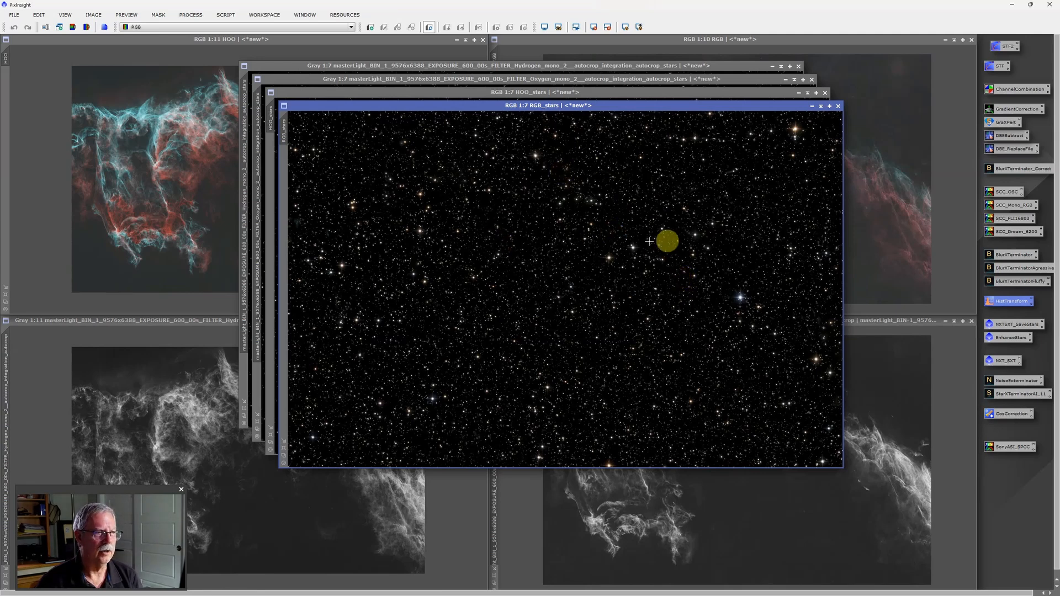
Save the RGB_stars image as an uncompressed 16-bit unsigned integer TIFF in the Eastern Veil project's master folder, and minimize it.
{"action": "left_click", "coordinate": [12, 15]}
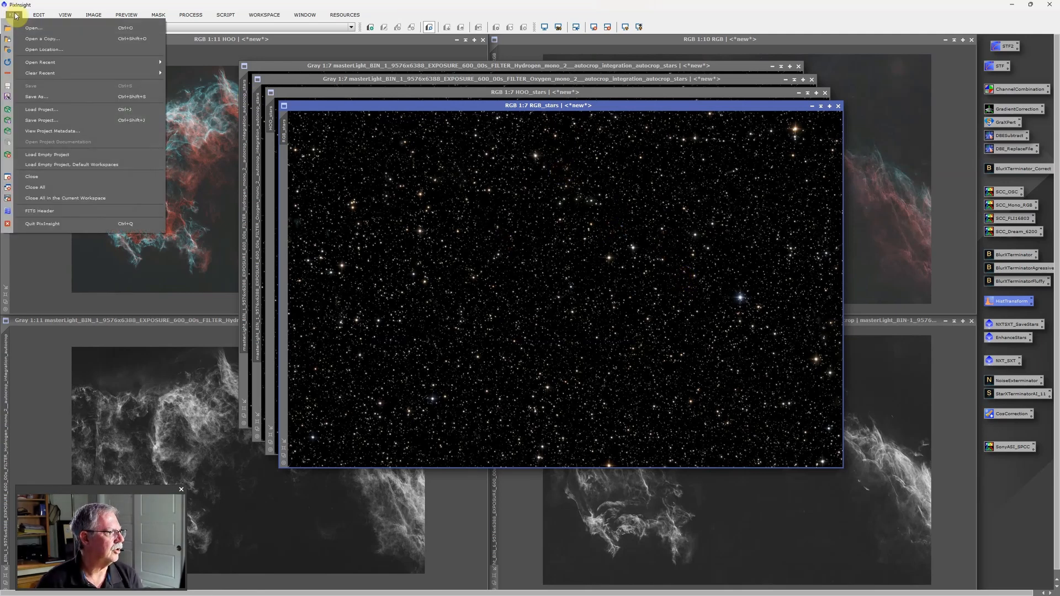
{"action": "left_click", "coordinate": [50, 97]}
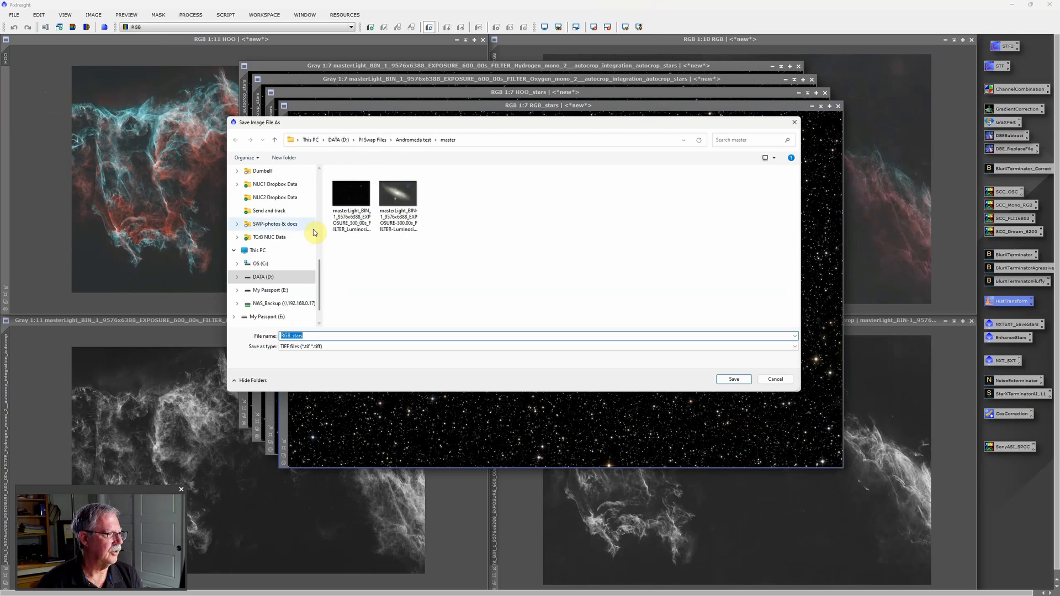
{"action": "left_click", "coordinate": [379, 141]}
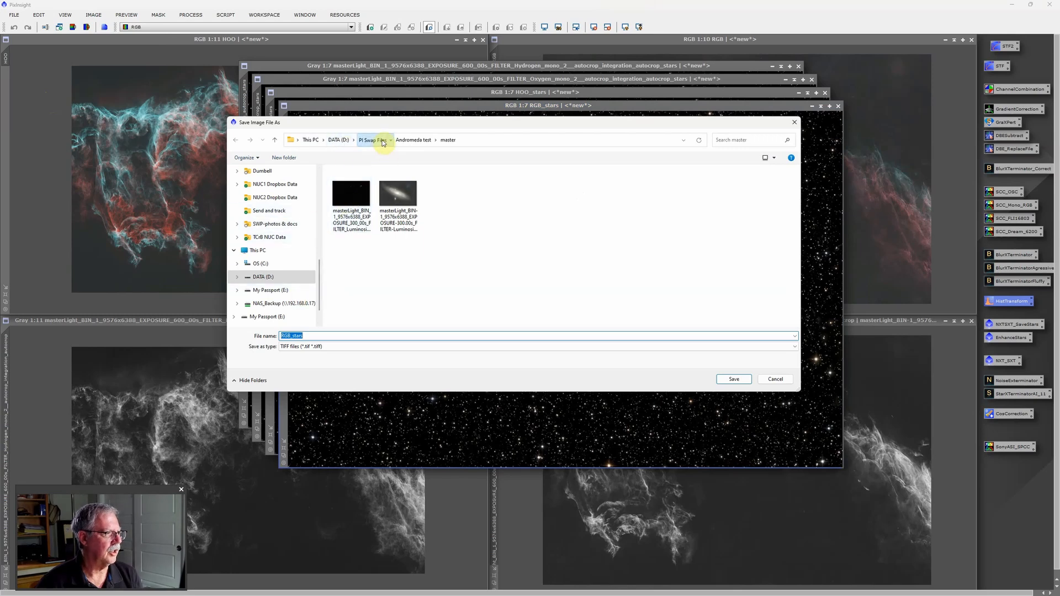
{"action": "double_click", "coordinate": [366, 185]}
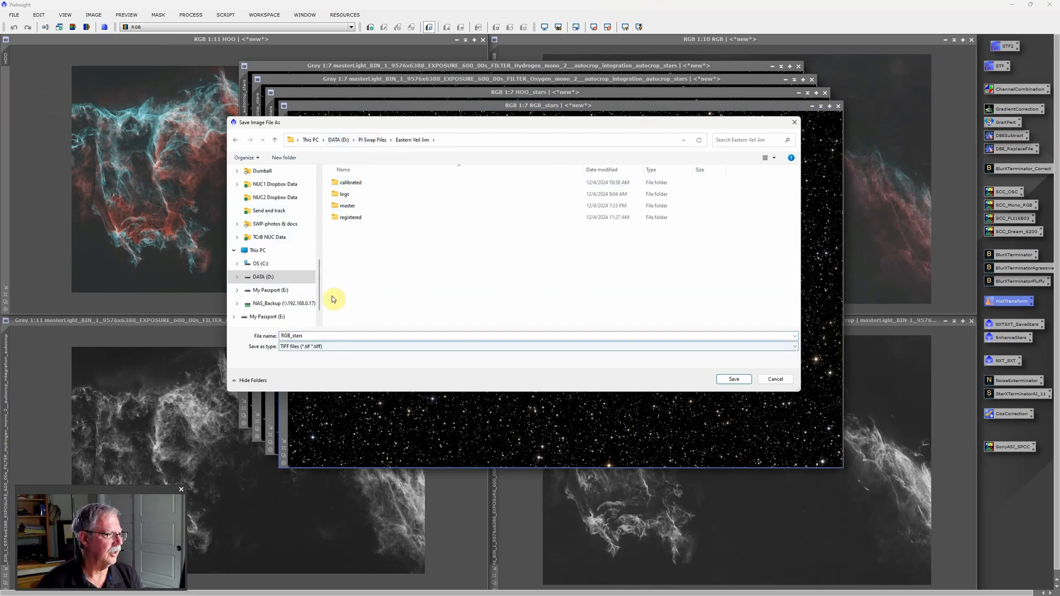
{"action": "double_click", "coordinate": [348, 206]}
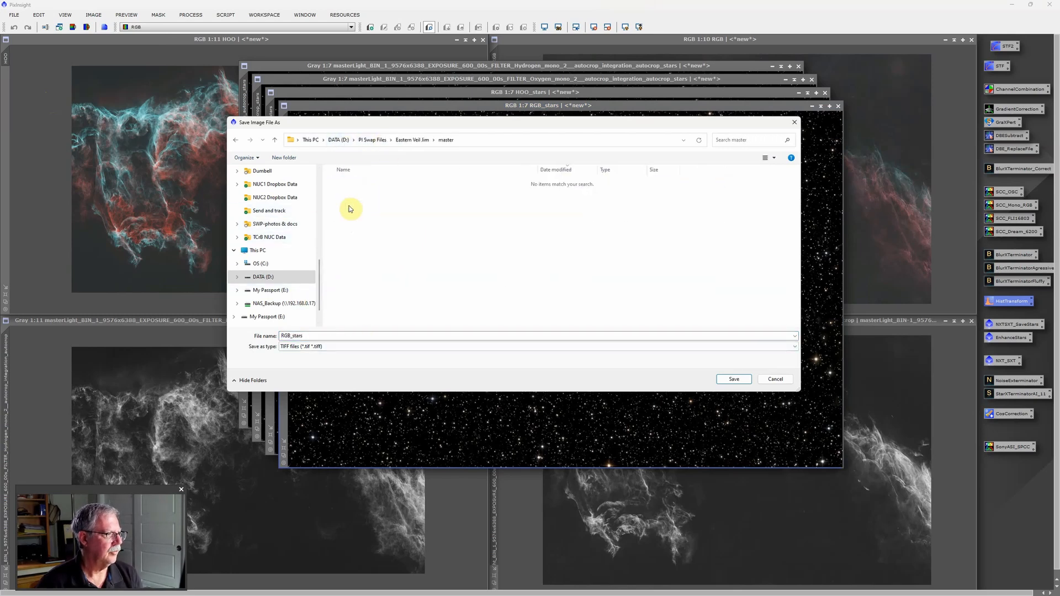
{"action": "left_click", "coordinate": [411, 139]}
{"action": "double_click", "coordinate": [348, 206]}
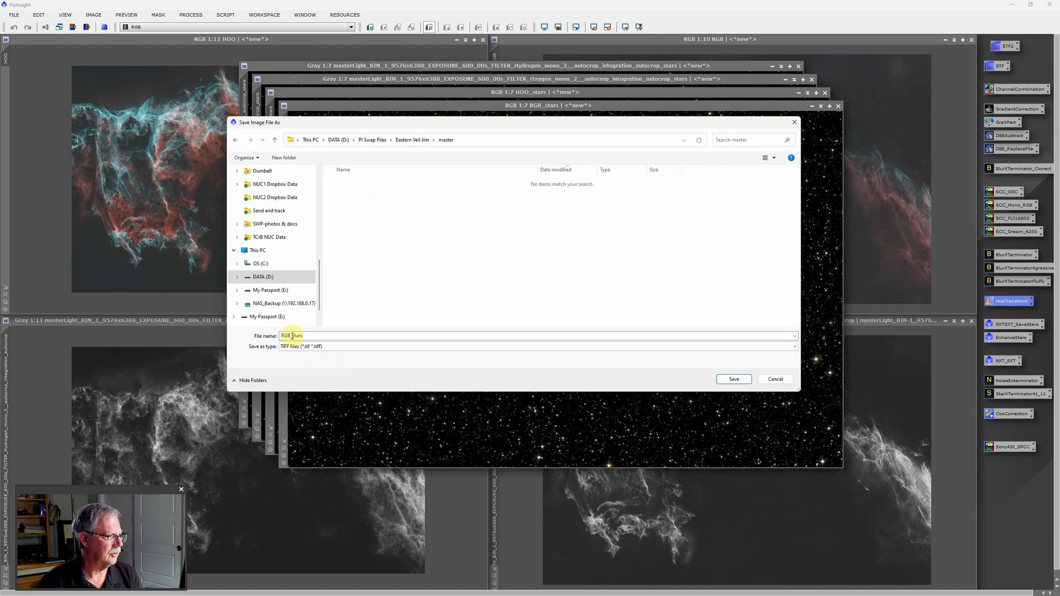
{"action": "left_click", "coordinate": [734, 380]}
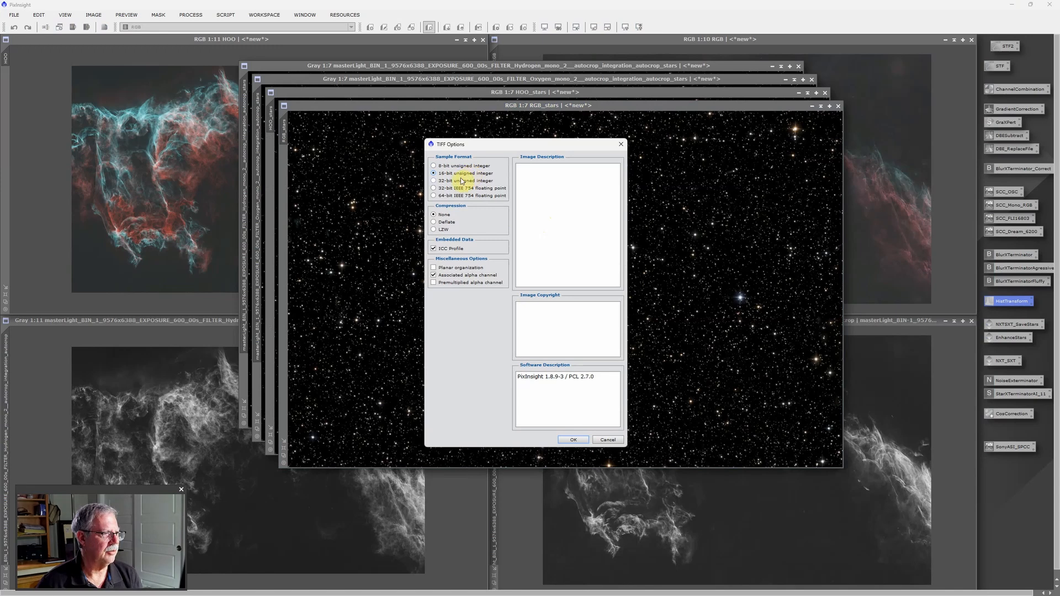
{"action": "left_click", "coordinate": [573, 440]}
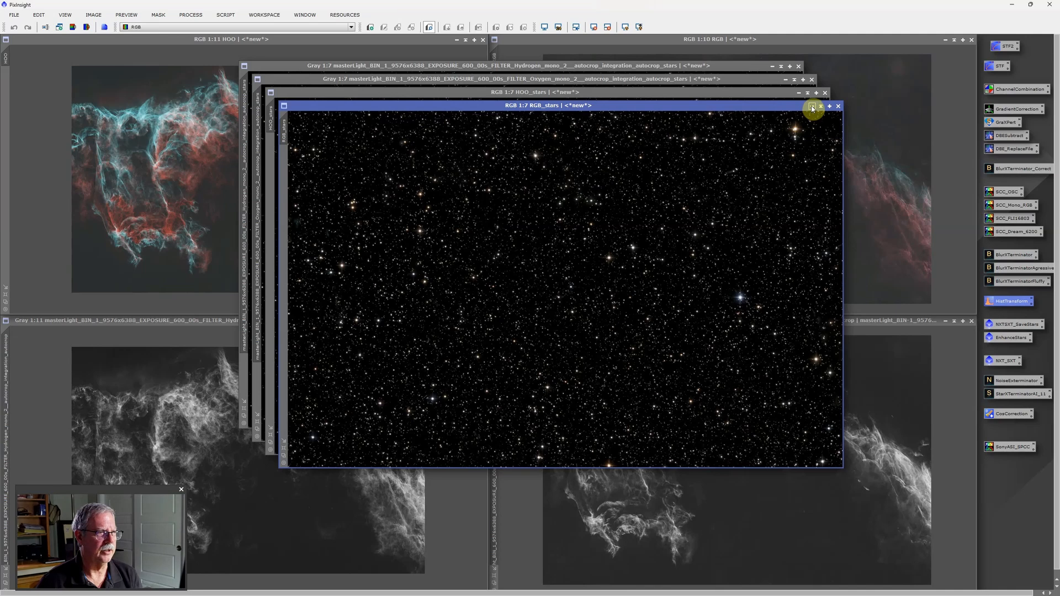
{"action": "left_click", "coordinate": [812, 108]}
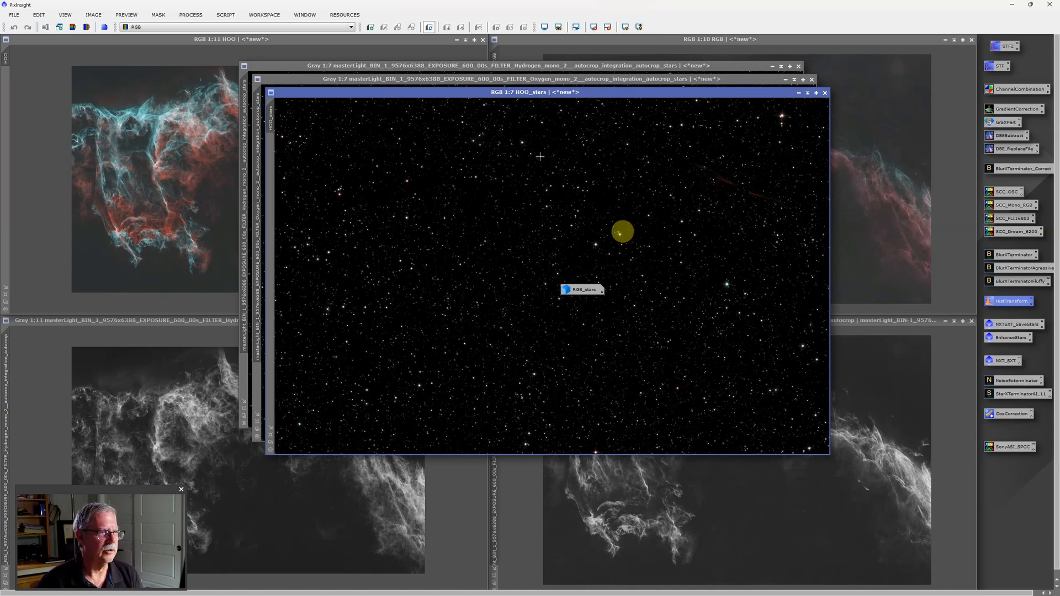
Save the HOO_stars image as a 16-bit unsigned integer TIFF in the same master folder, and minimize all three remaining stars images.
{"action": "left_click", "coordinate": [15, 17]}
{"action": "key", "text": "Escape"}
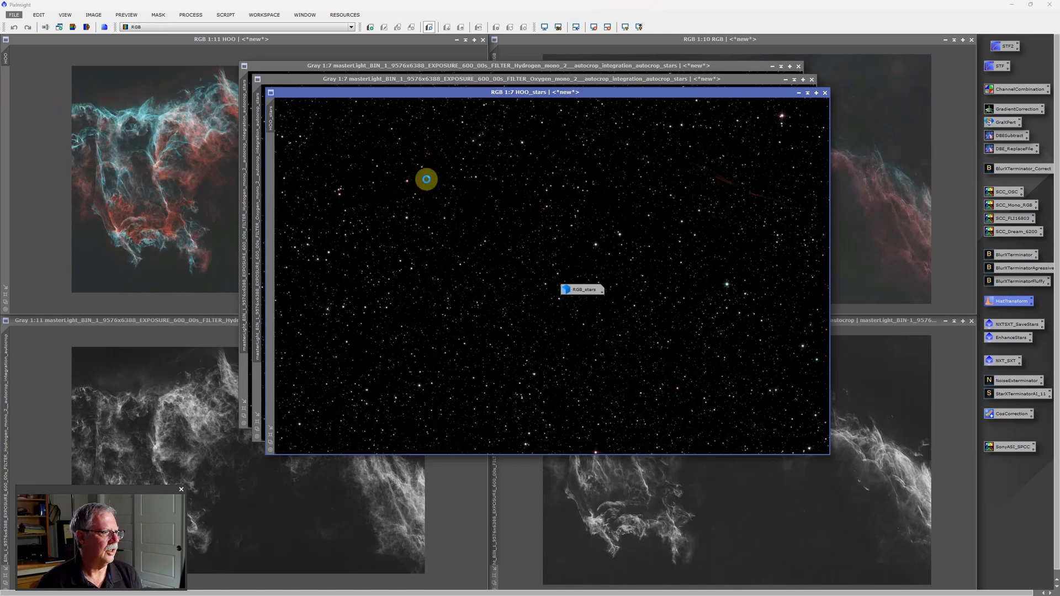
{"action": "key", "text": "ctrl+shift+s"}
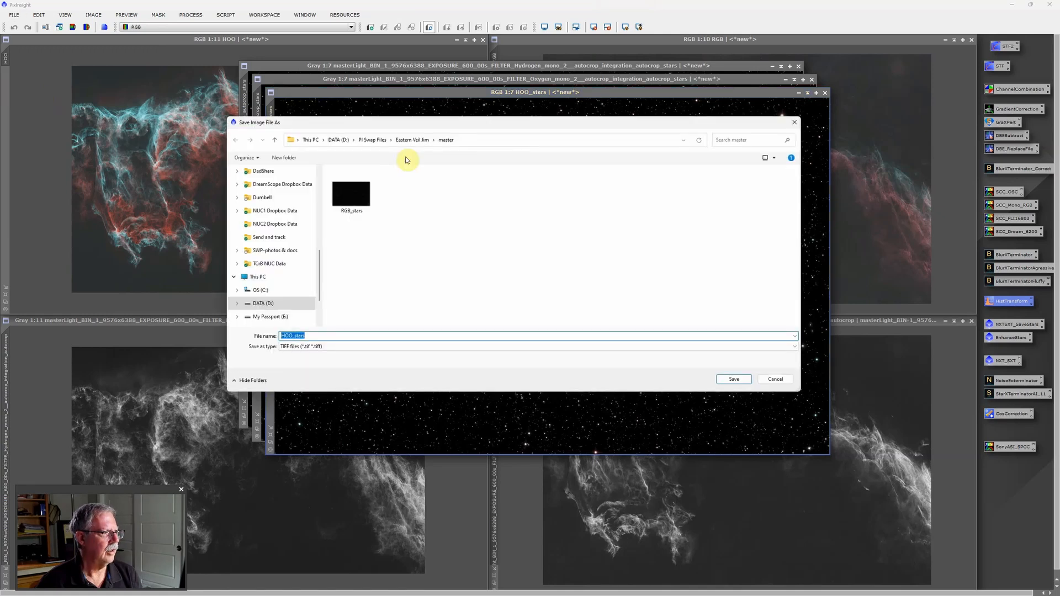
{"action": "left_click", "coordinate": [735, 379]}
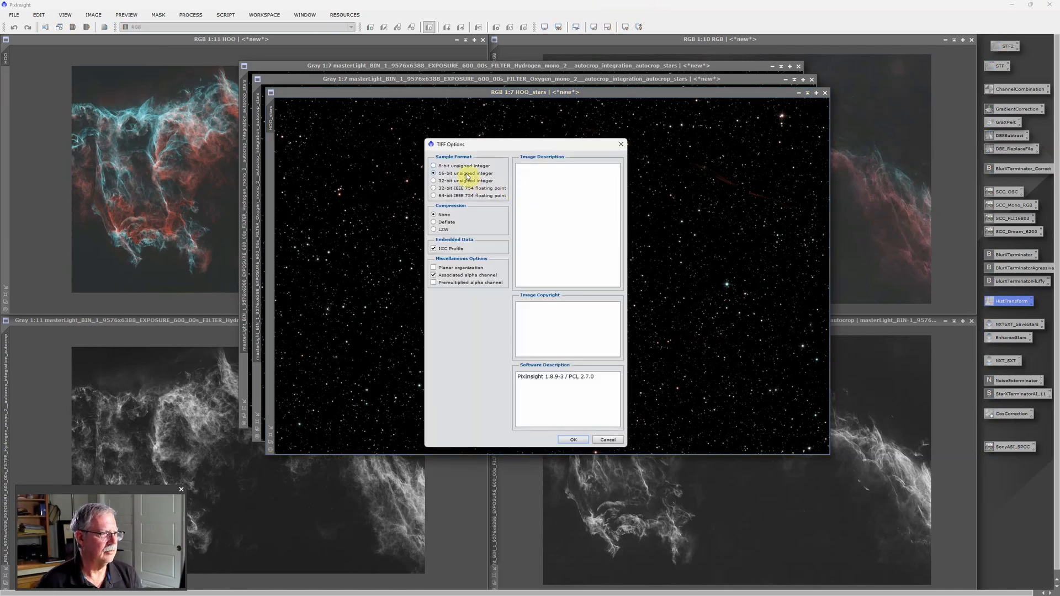
{"action": "left_click", "coordinate": [576, 439]}
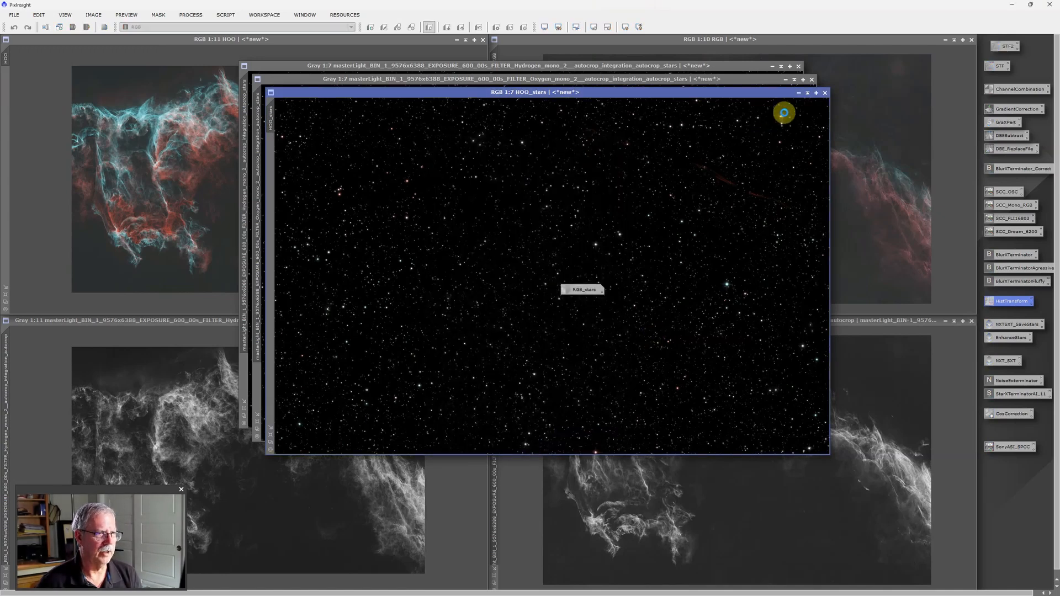
{"action": "left_click", "coordinate": [798, 92]}
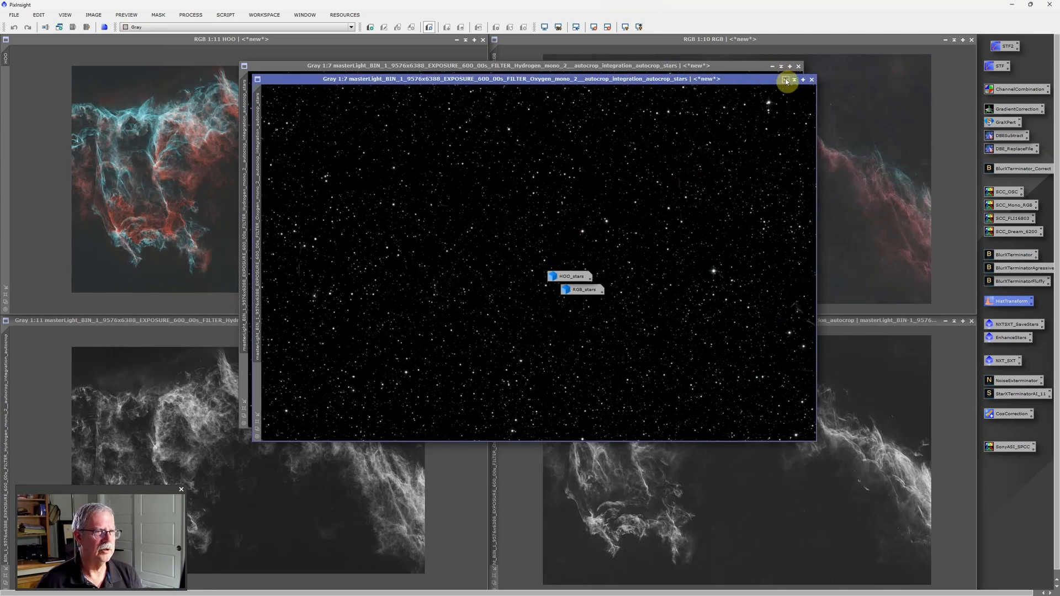
{"action": "left_click", "coordinate": [787, 82]}
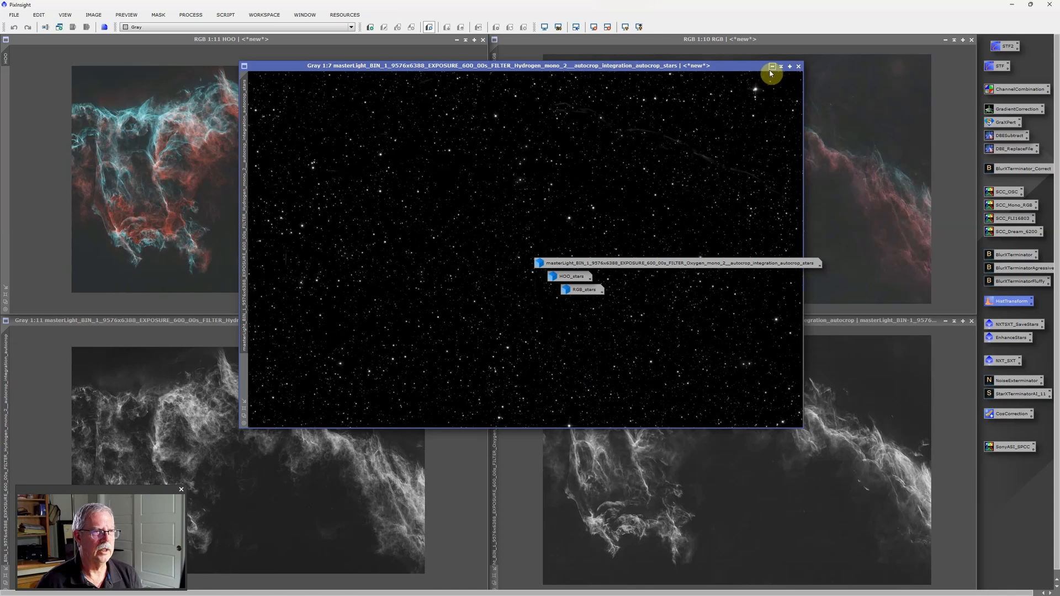
{"action": "left_click", "coordinate": [773, 67]}
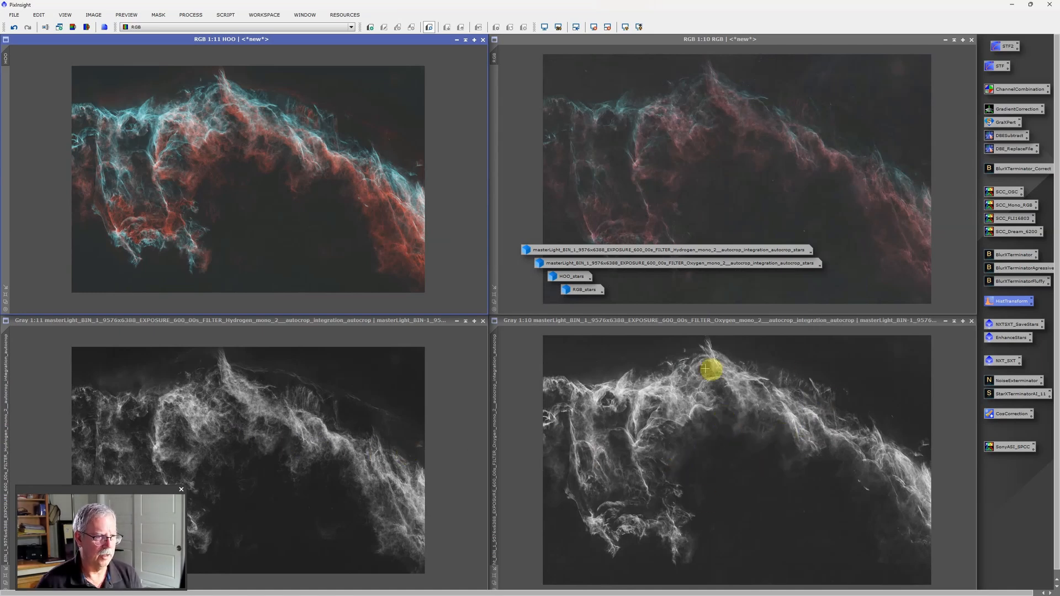
Save the starless Oxygen image as an uncompressed TIFF in the master folder under its suggested file name, and minimize it.
{"action": "left_click", "coordinate": [686, 325]}
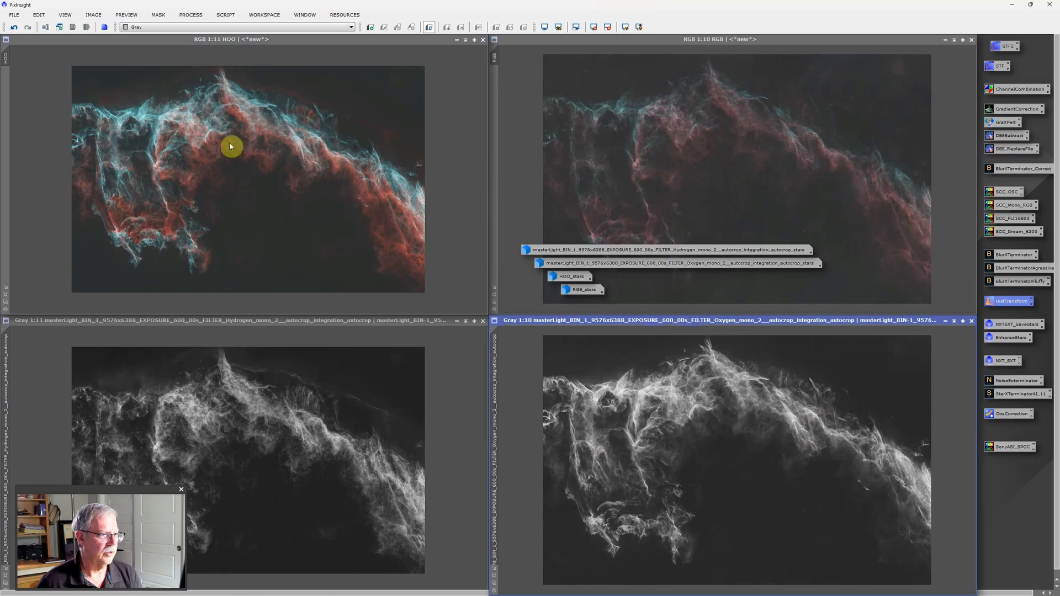
{"action": "left_click", "coordinate": [19, 15]}
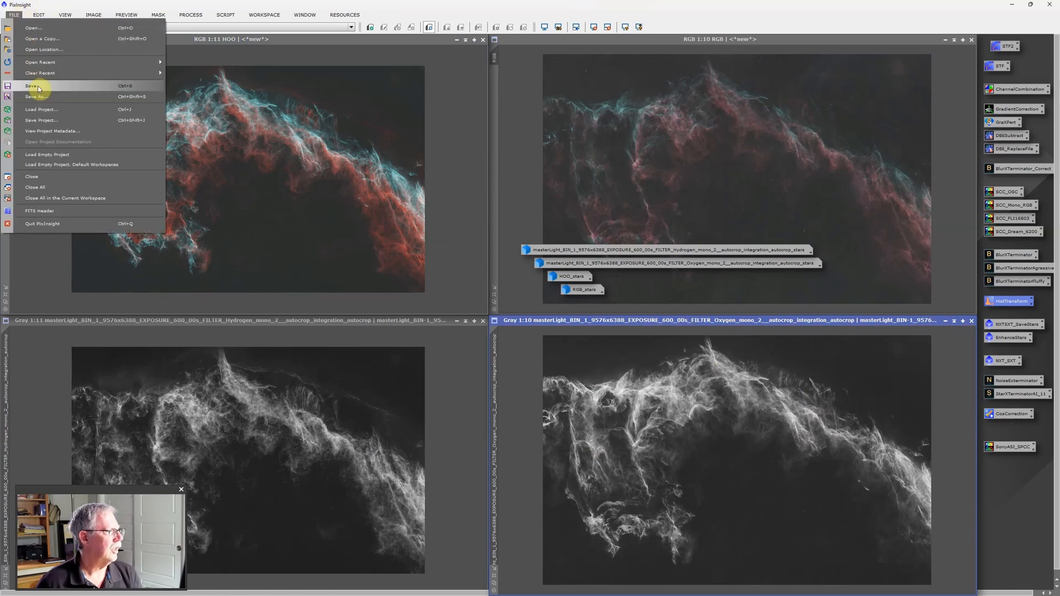
{"action": "left_click", "coordinate": [204, 179]}
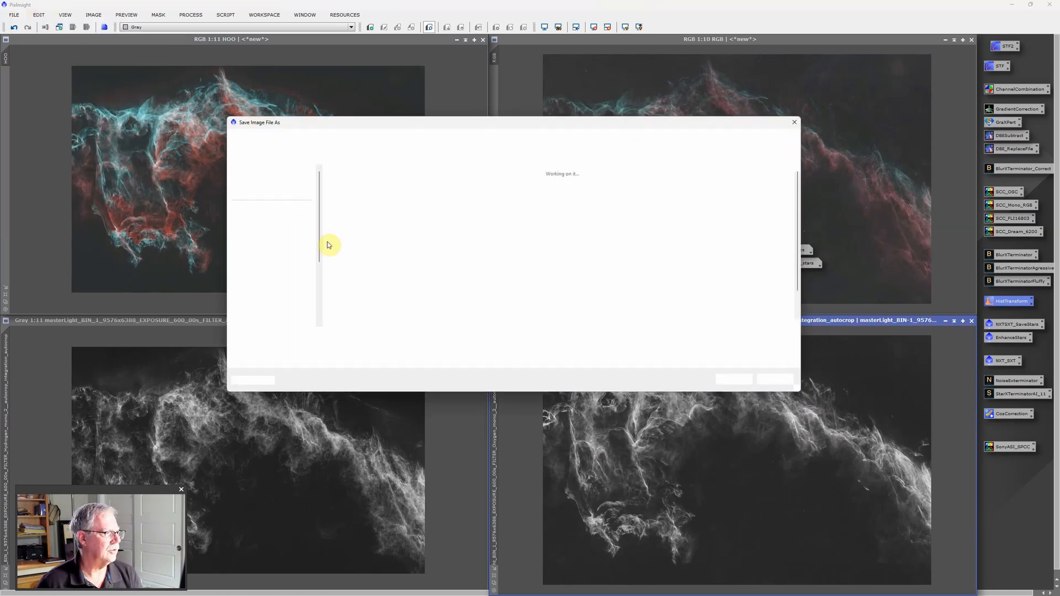
{"action": "left_click", "coordinate": [339, 346]}
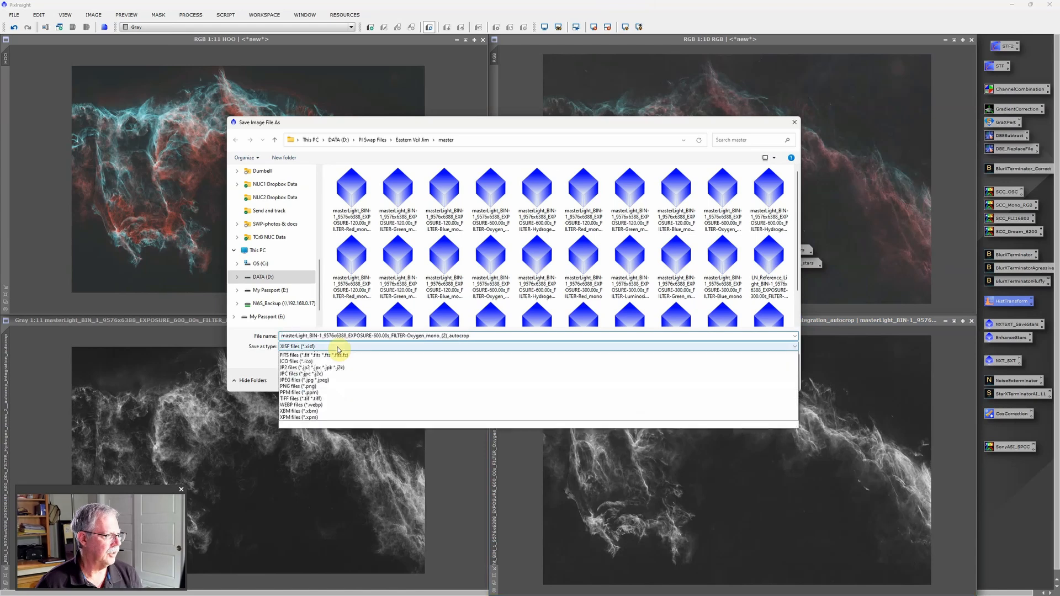
{"action": "left_click", "coordinate": [305, 411]}
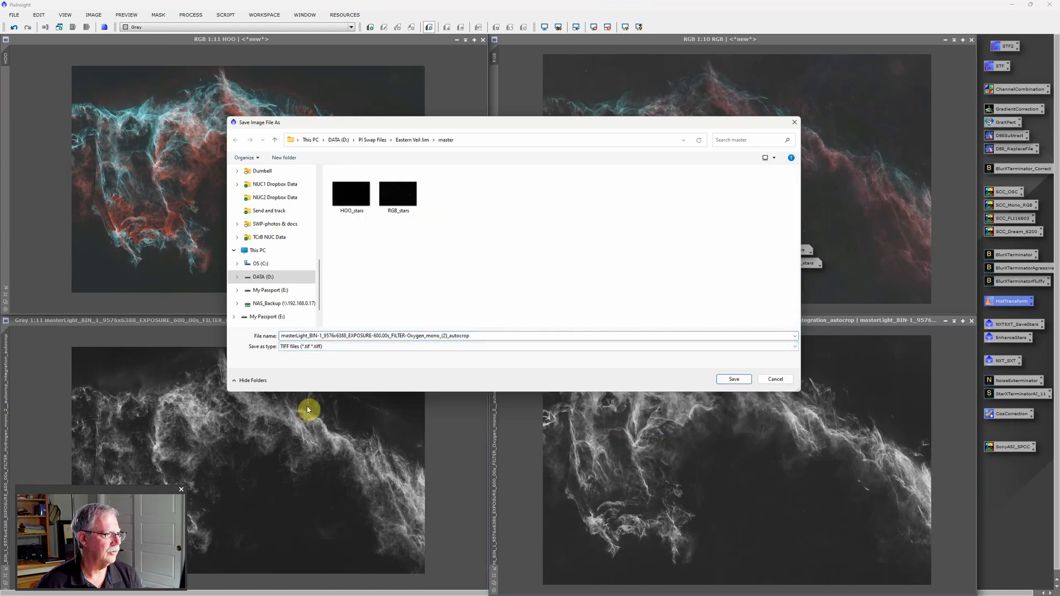
{"action": "left_click", "coordinate": [733, 380]}
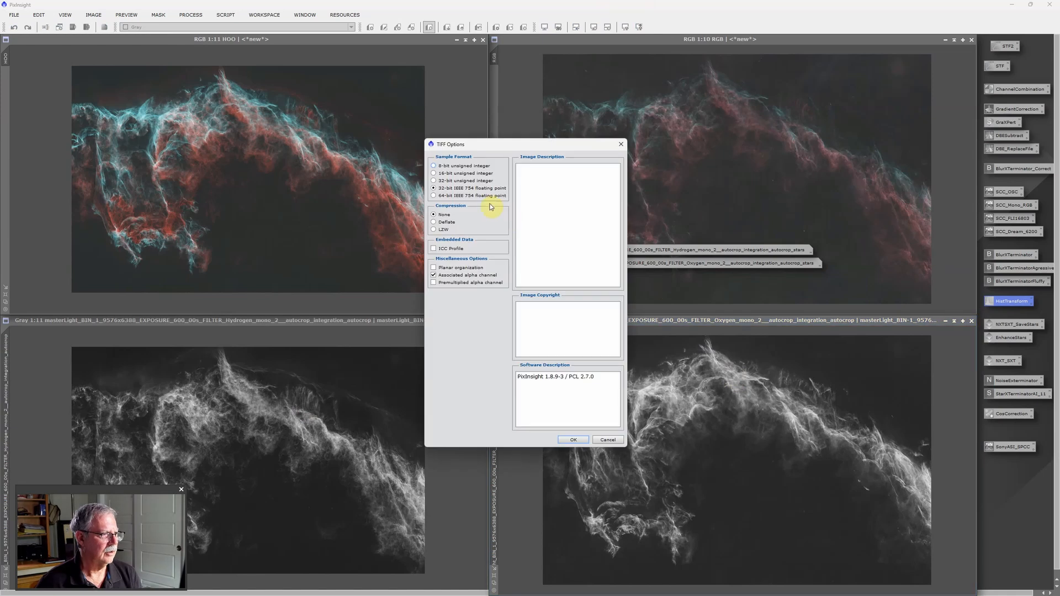
{"action": "left_click", "coordinate": [577, 438]}
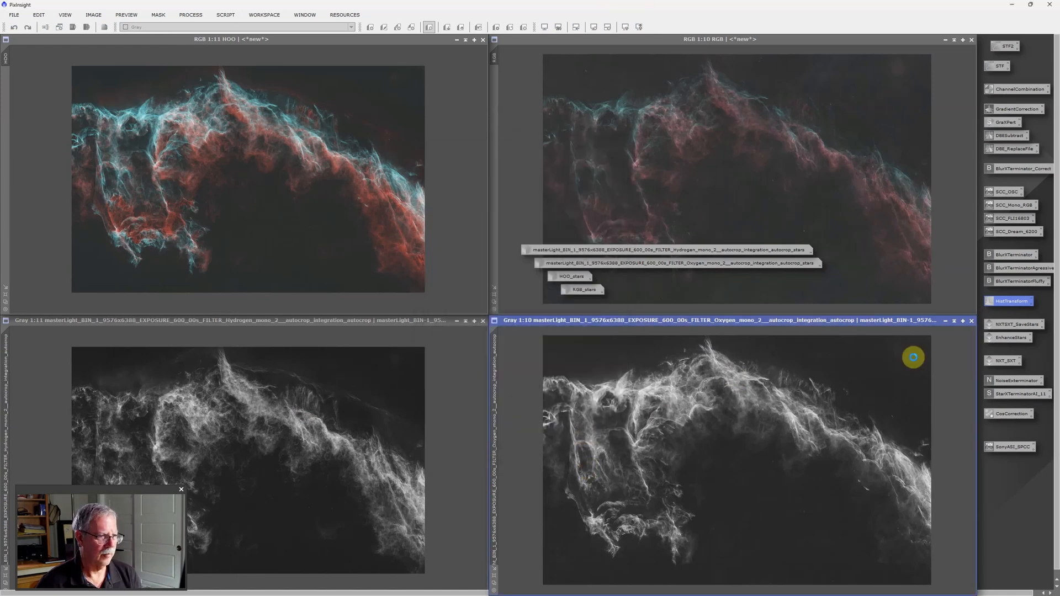
{"action": "left_click", "coordinate": [946, 320]}
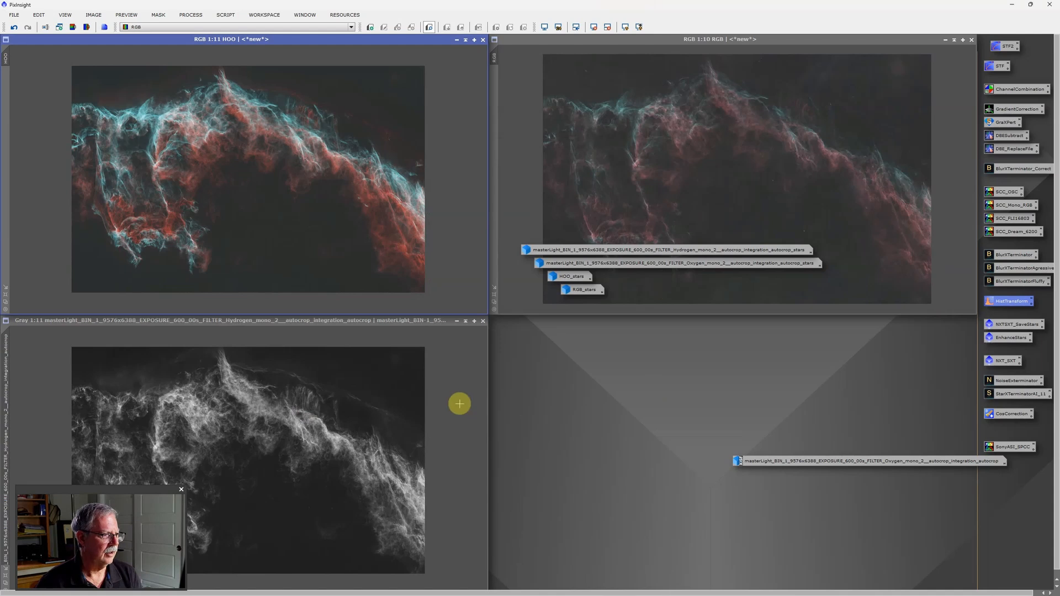
Save the starless Hydrogen image as an uncompressed 16-bit unsigned integer TIFF in the master folder under its suggested file name, and minimize it.
{"action": "left_click", "coordinate": [389, 385]}
{"action": "left_click", "coordinate": [15, 15]}
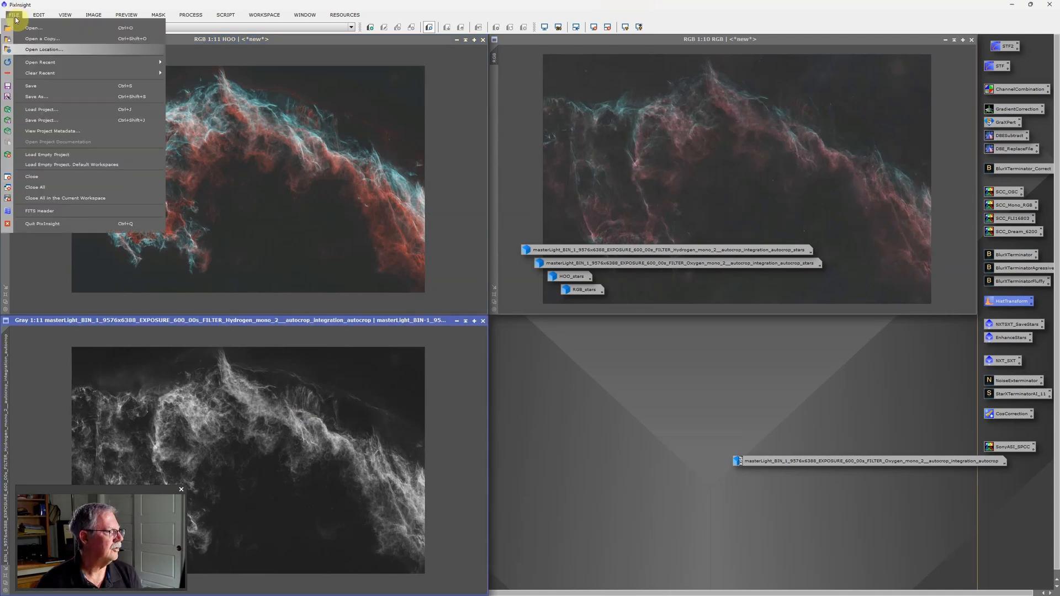
{"action": "left_click", "coordinate": [39, 95]}
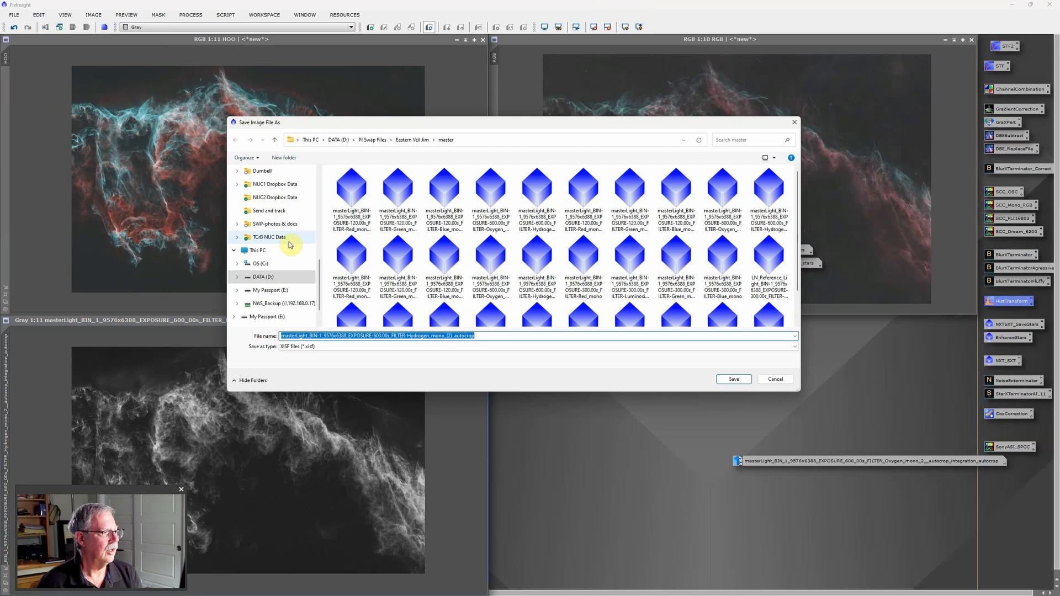
{"action": "left_click", "coordinate": [486, 347]}
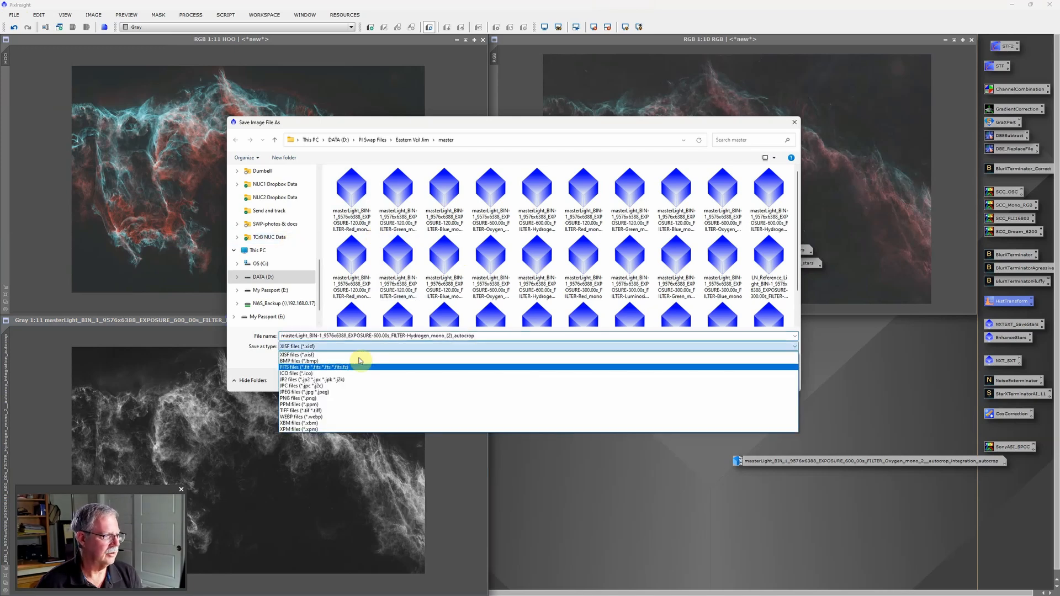
{"action": "left_click", "coordinate": [303, 411]}
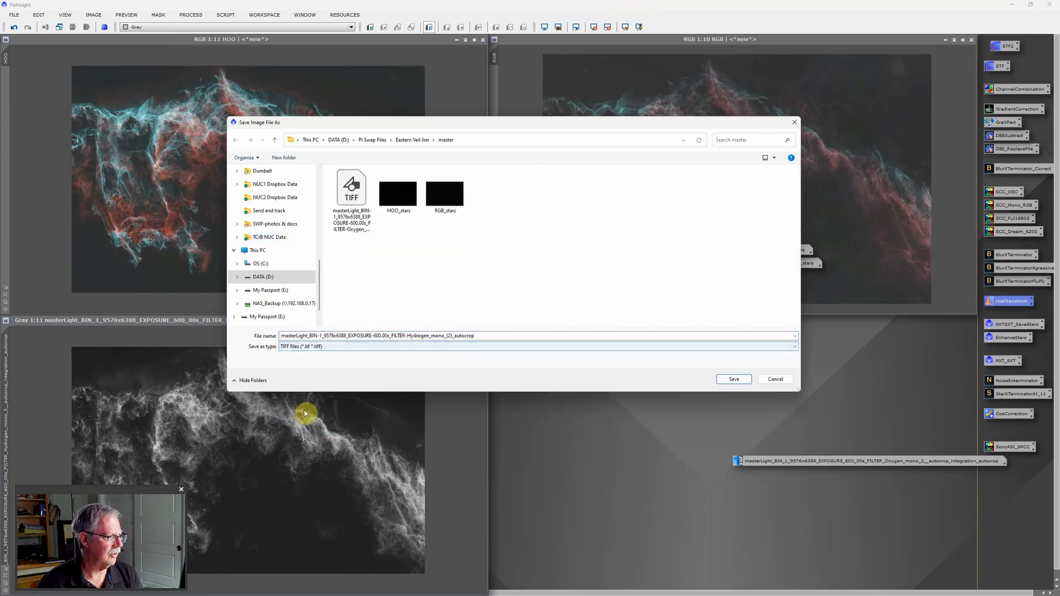
{"action": "left_click", "coordinate": [735, 380]}
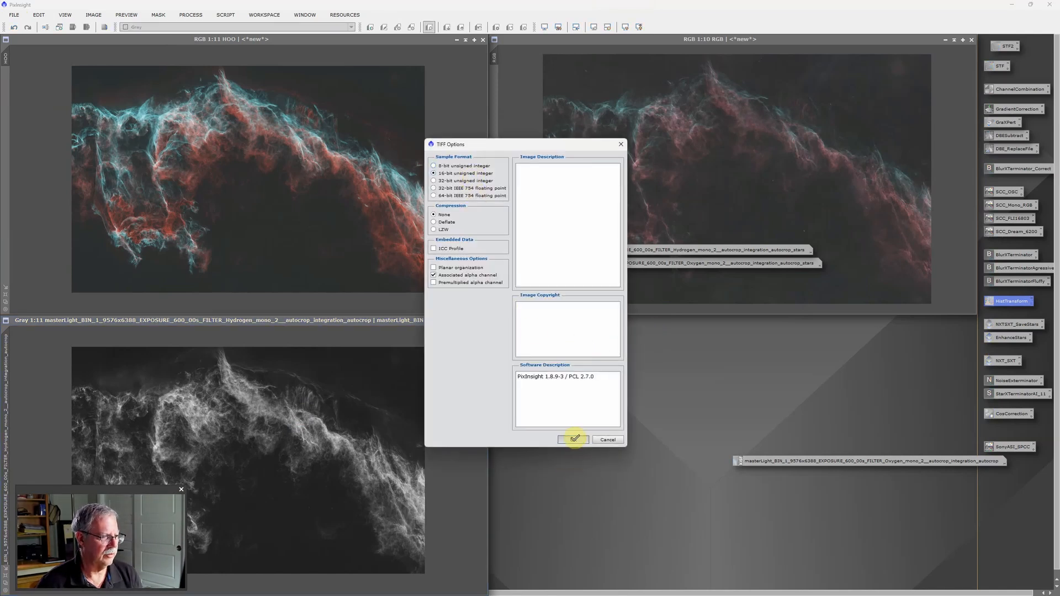
{"action": "left_click", "coordinate": [574, 439]}
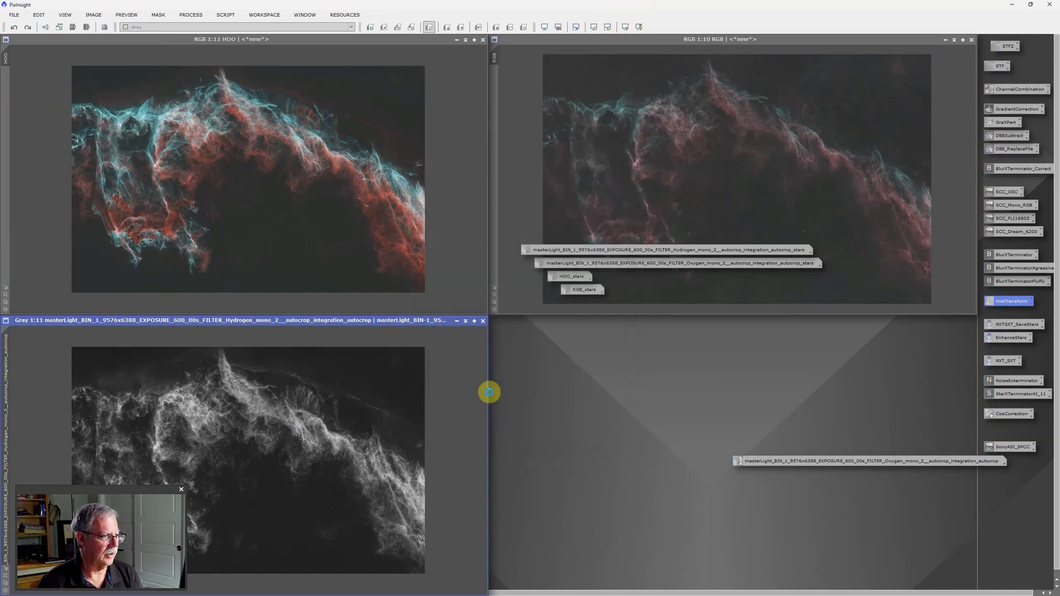
{"action": "left_click", "coordinate": [458, 321]}
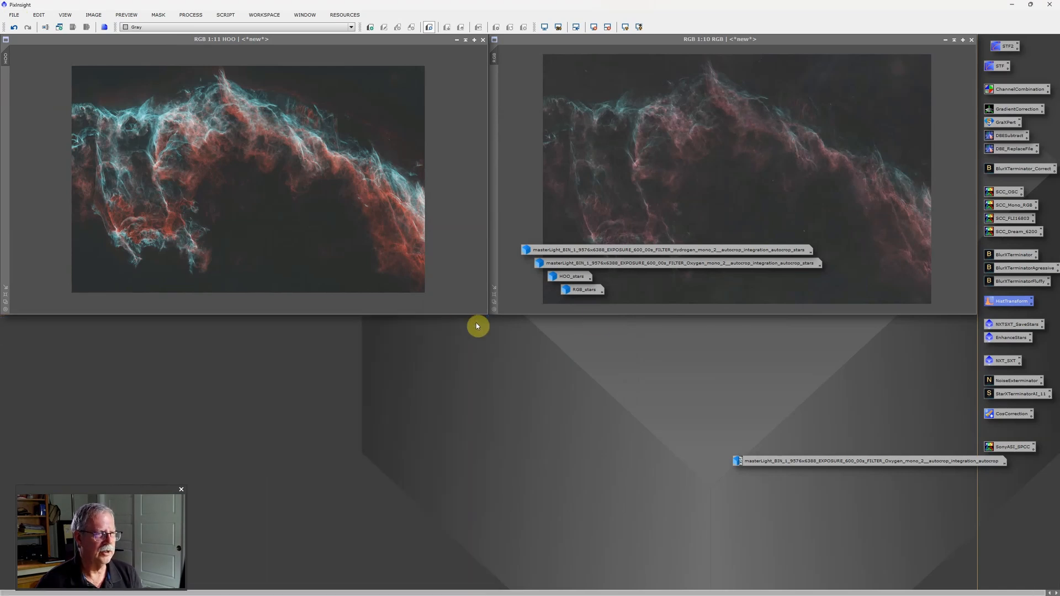
Save the starless RGB image as an uncompressed 16-bit unsigned integer TIFF named RGB in the master folder, and minimize it.
{"action": "left_click", "coordinate": [675, 43]}
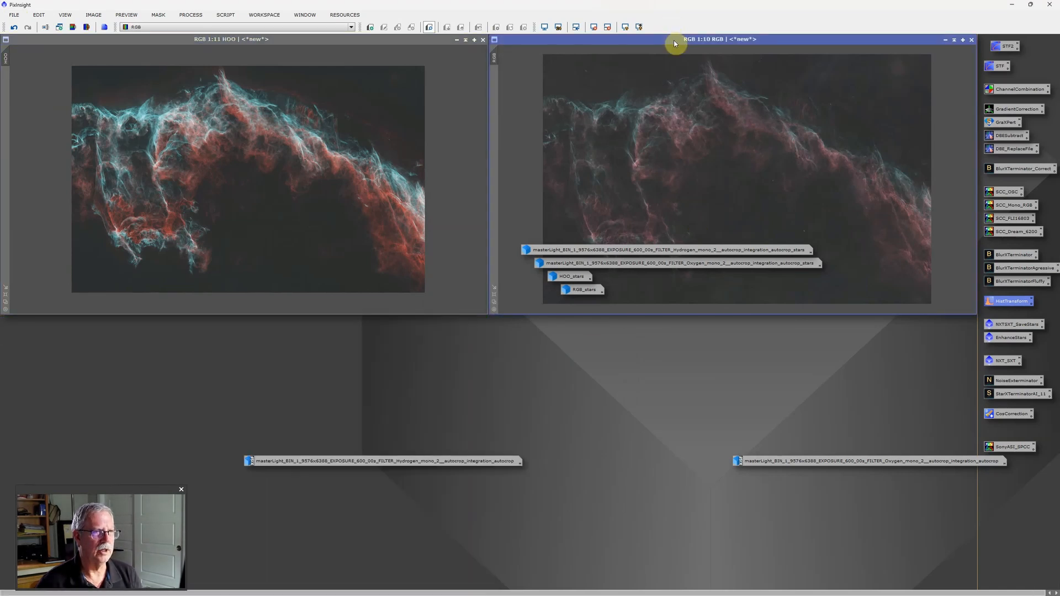
{"action": "left_click", "coordinate": [12, 15]}
{"action": "key", "text": "Escape"}
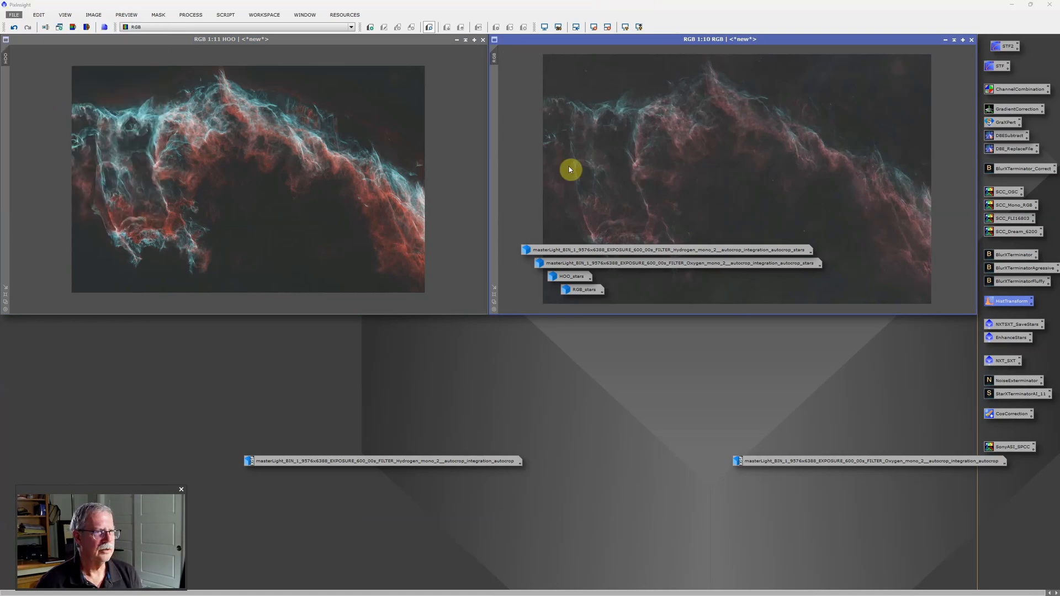
{"action": "key", "text": "ctrl+shift+s"}
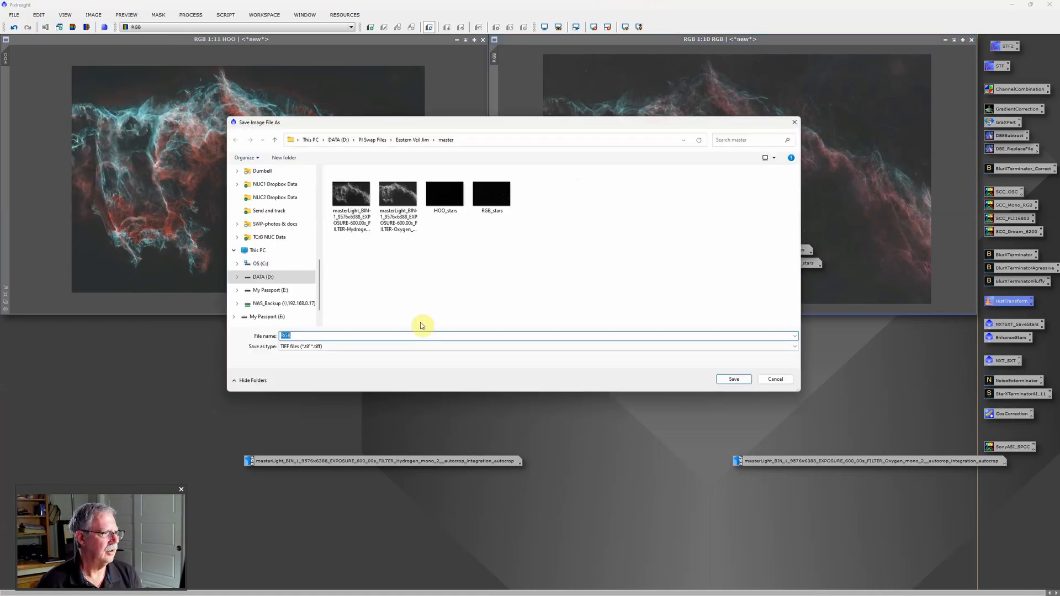
{"action": "left_click", "coordinate": [740, 379]}
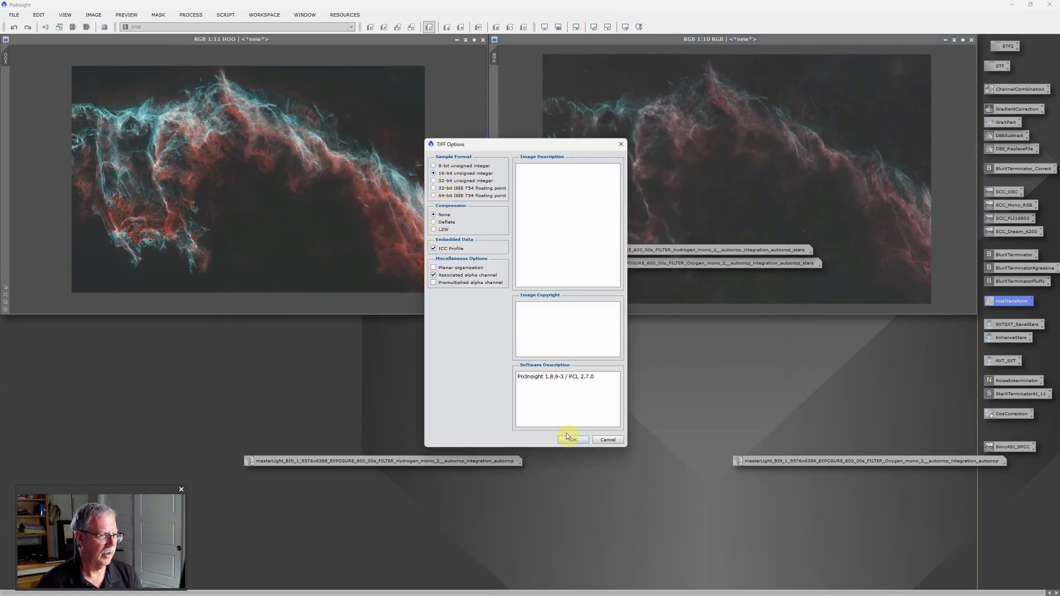
{"action": "left_click", "coordinate": [571, 439]}
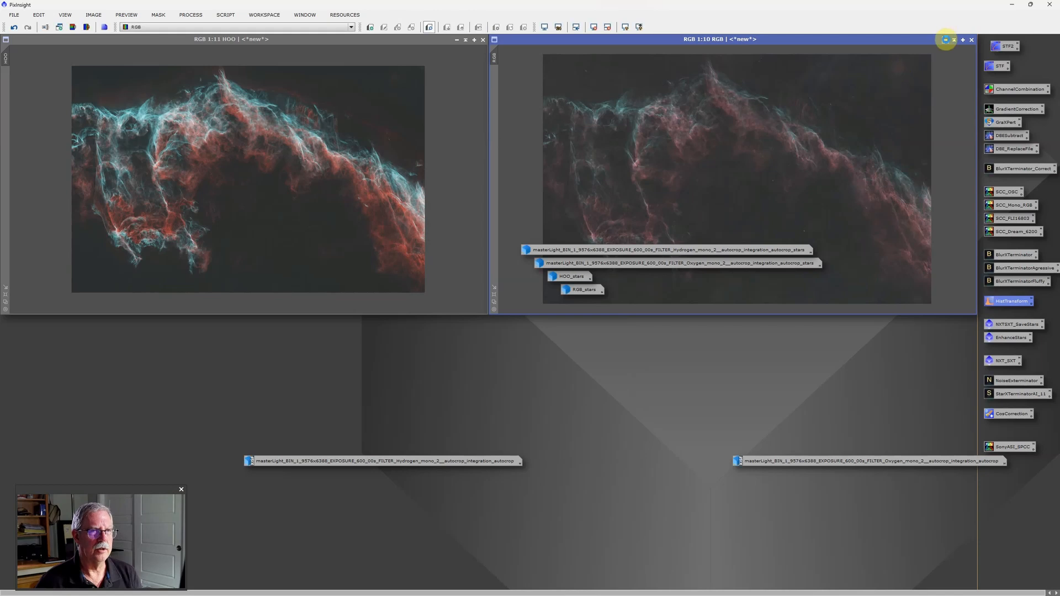
{"action": "left_click", "coordinate": [946, 40]}
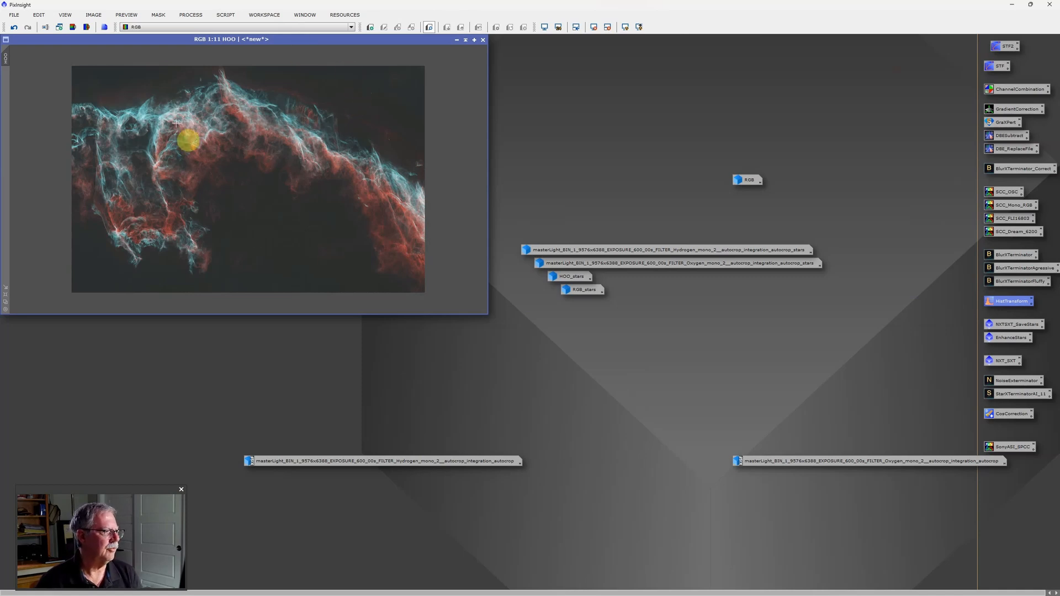
Save the starless HOO image as an uncompressed 16-bit unsigned integer TIFF named HOO in the master folder, and minimize it.
{"action": "left_click", "coordinate": [15, 15]}
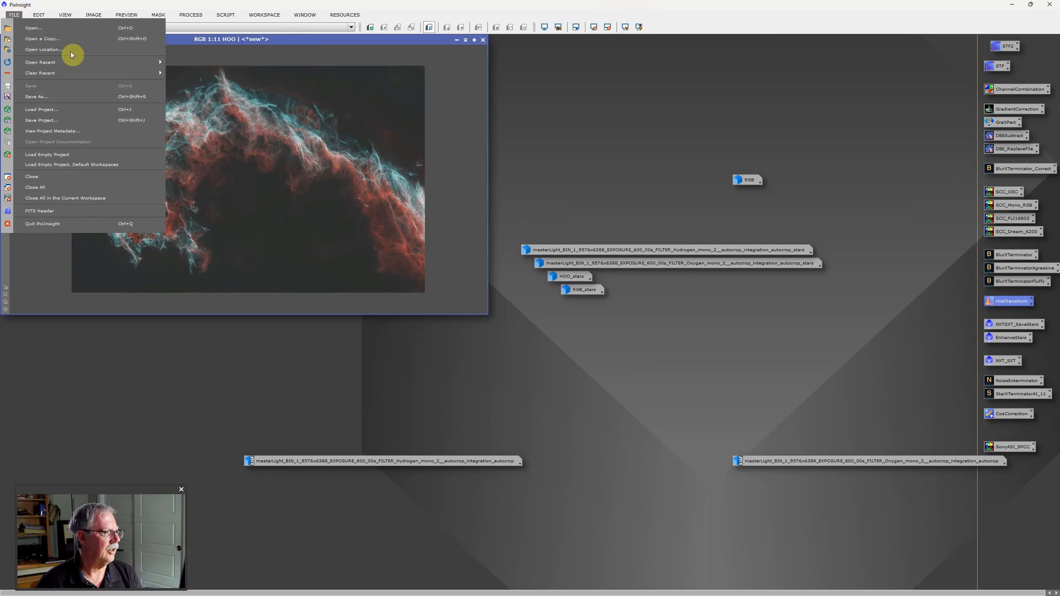
{"action": "left_click", "coordinate": [57, 98]}
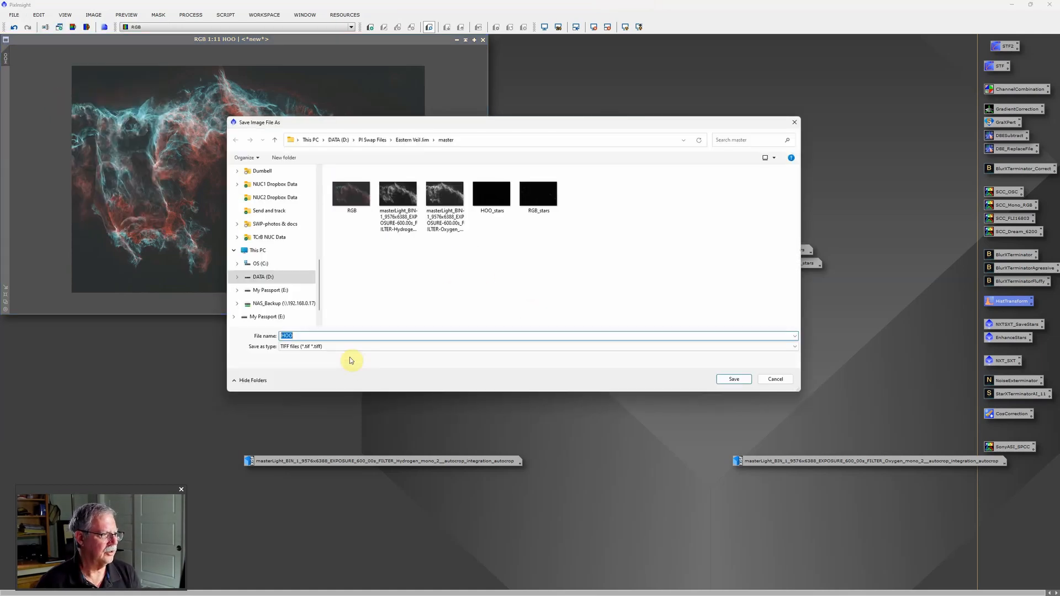
{"action": "left_click", "coordinate": [736, 380]}
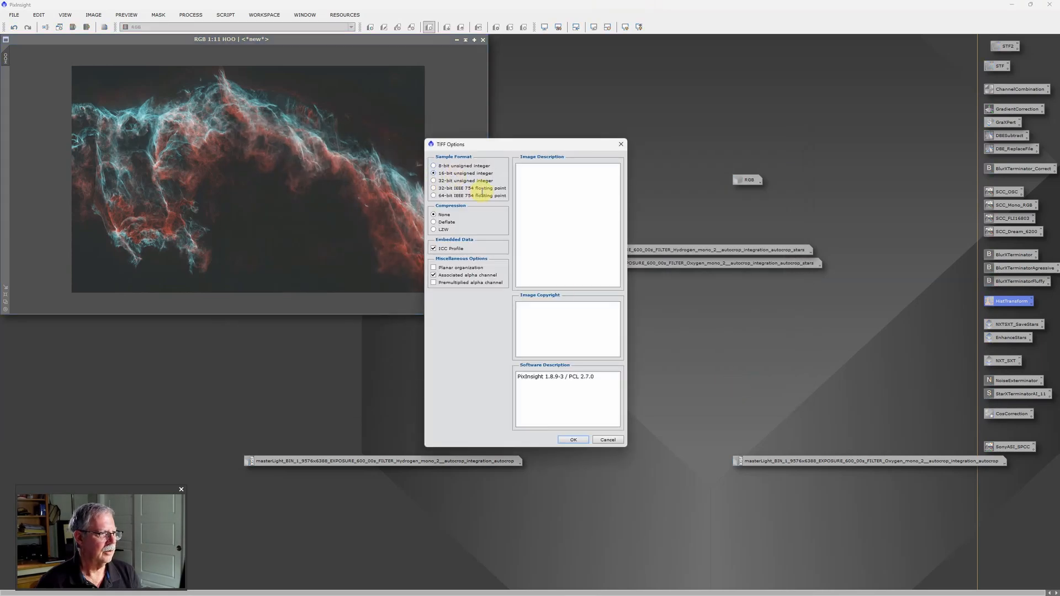
{"action": "left_click", "coordinate": [574, 440]}
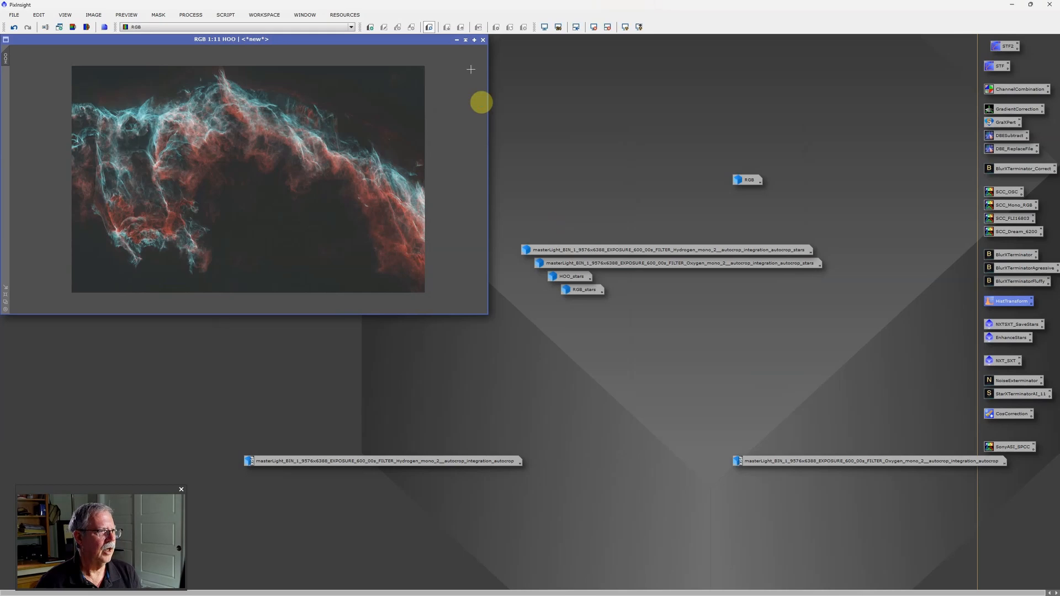
{"action": "left_click", "coordinate": [461, 42]}
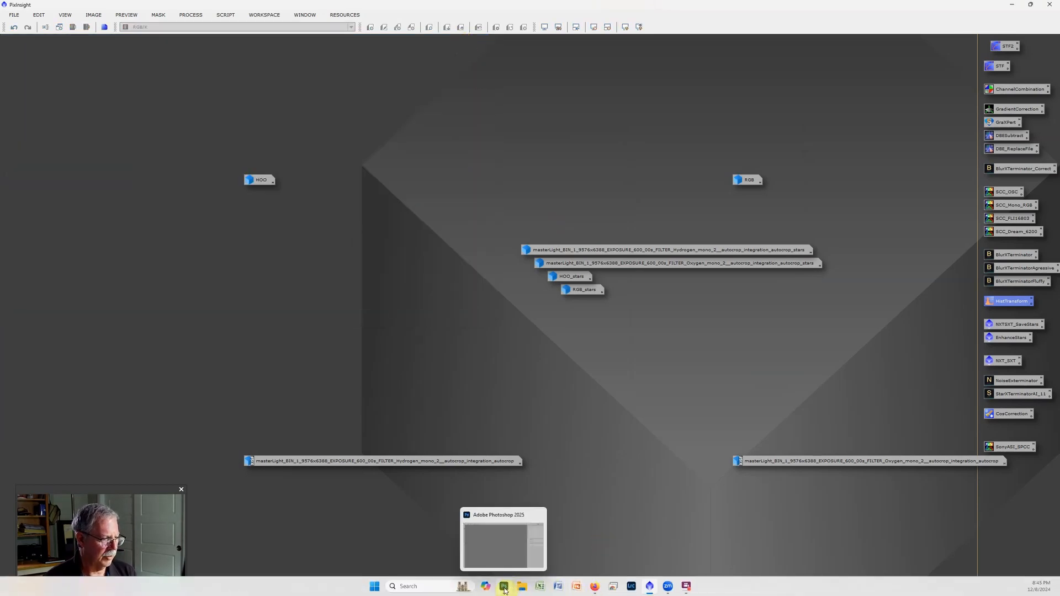
Switch to Photoshop, start loading files into a stack, and browse to the Eastern Veil project's master folder in PI Swap Files on the D: drive.
{"action": "left_click", "coordinate": [507, 586]}
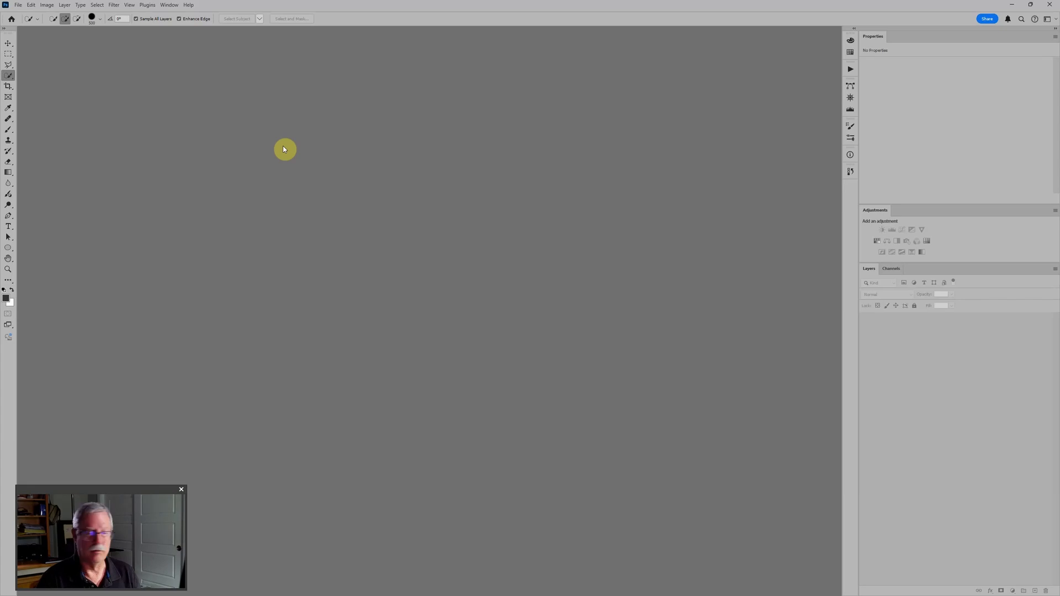
{"action": "left_click", "coordinate": [17, 5]}
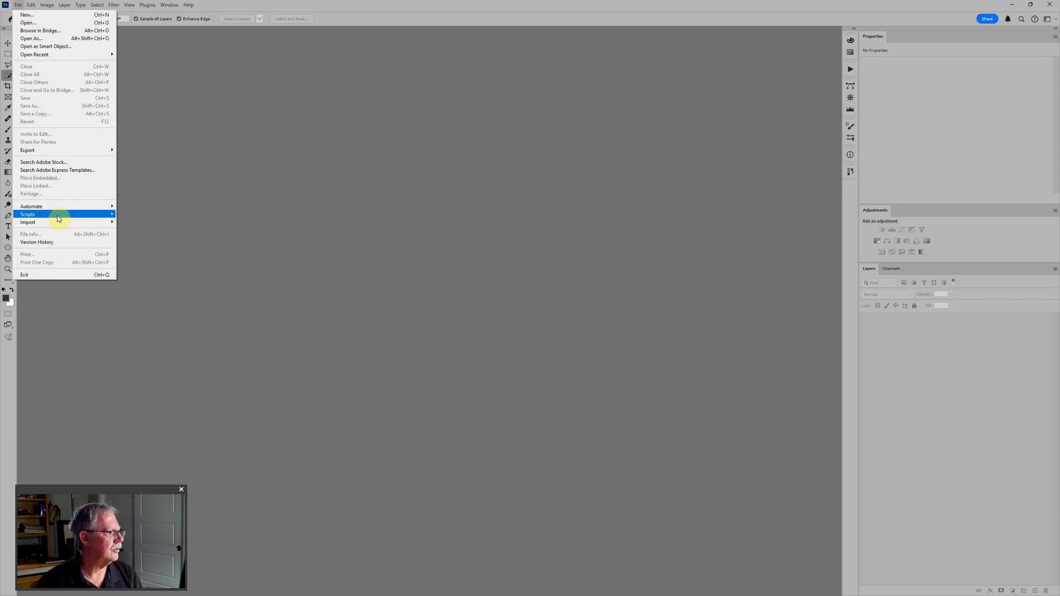
{"action": "mouse_move", "coordinate": [59, 219]}
{"action": "left_click", "coordinate": [178, 273]}
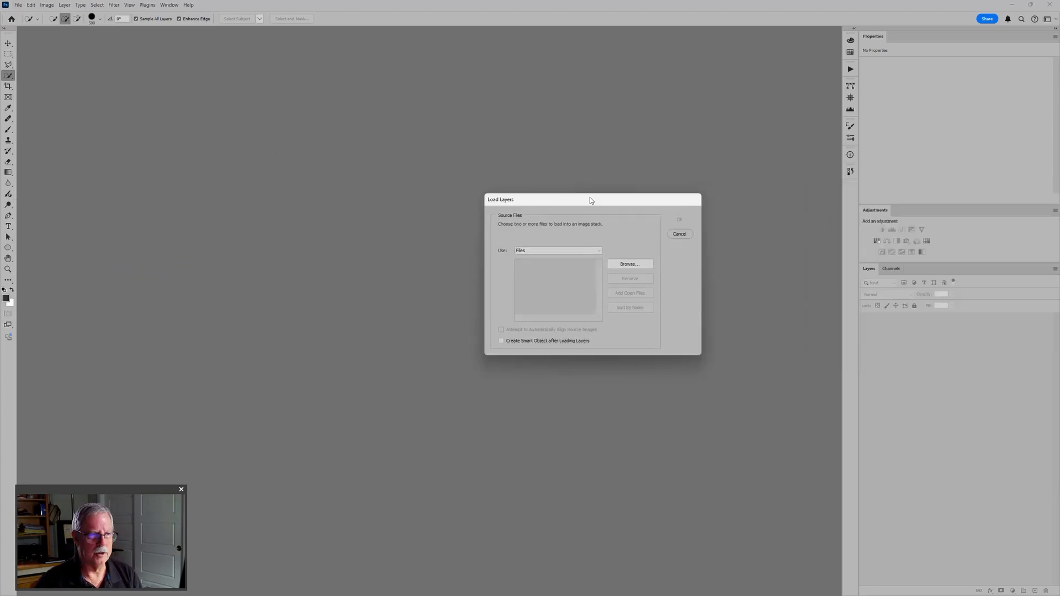
{"action": "left_click", "coordinate": [640, 264]}
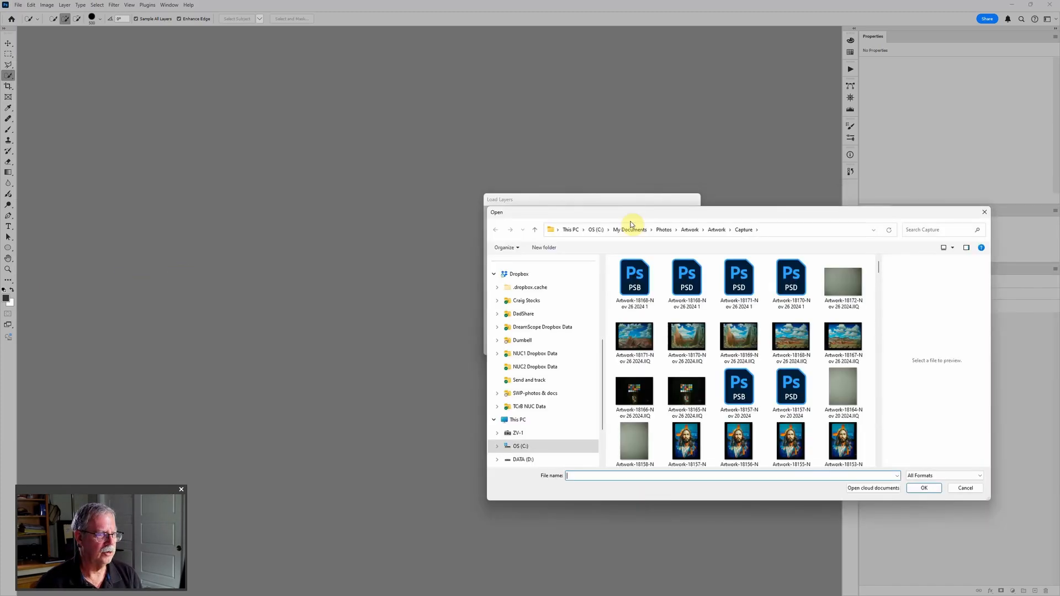
{"action": "scroll", "coordinate": [539, 442], "scroll_direction": "down", "scroll_amount": 1}
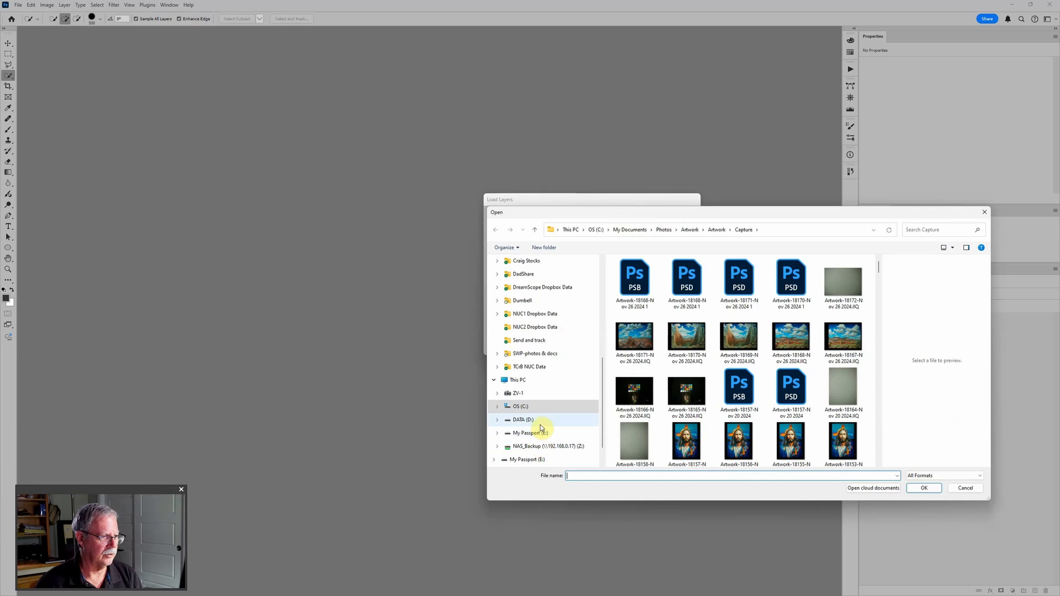
{"action": "left_click", "coordinate": [542, 421]}
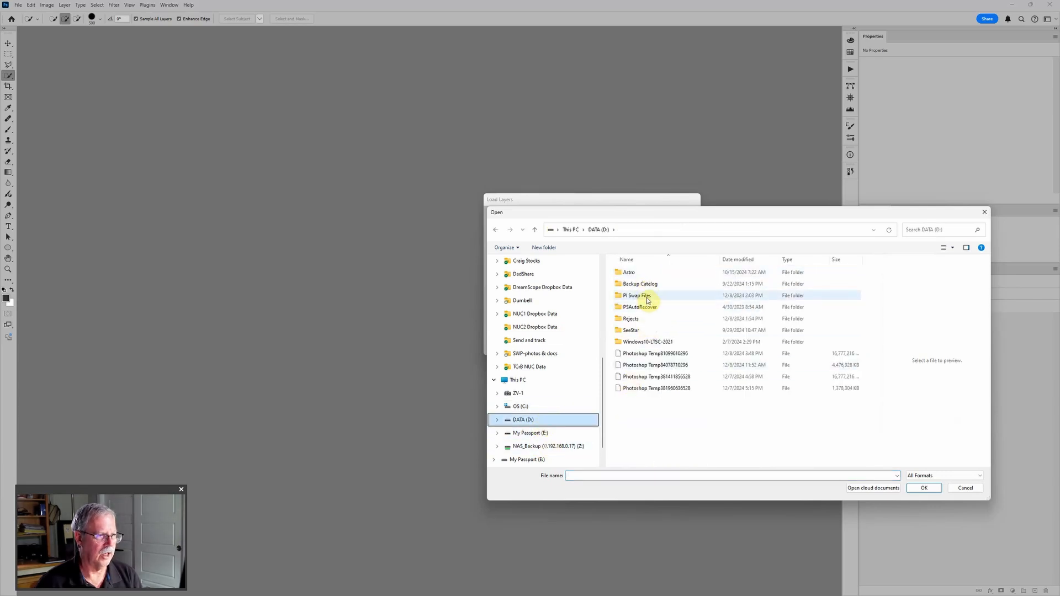
{"action": "double_click", "coordinate": [649, 298]}
{"action": "double_click", "coordinate": [649, 308]}
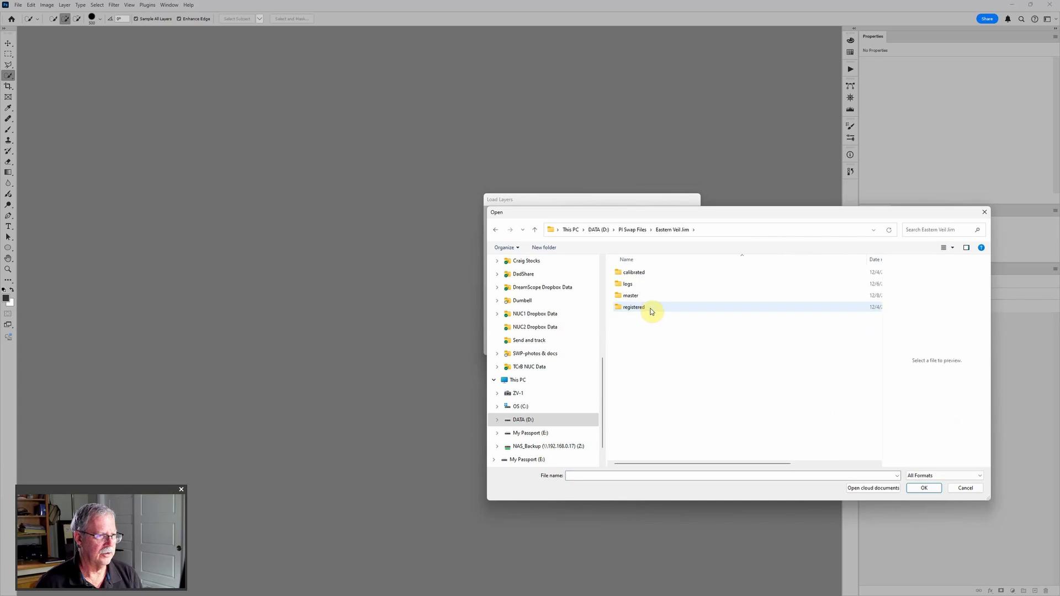
{"action": "double_click", "coordinate": [635, 296]}
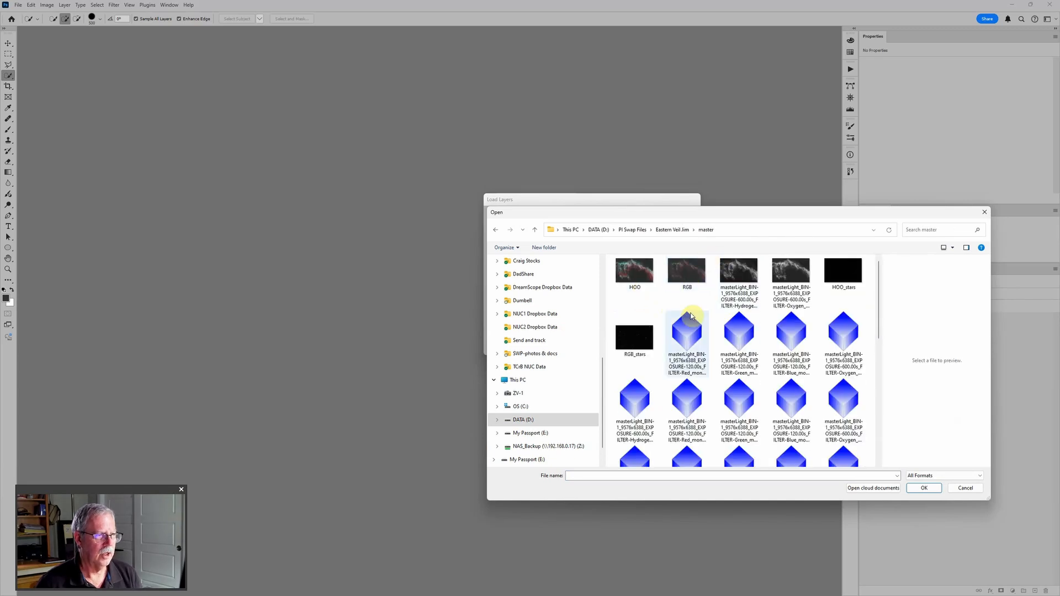
Load the RGB and RGB_stars TIFF files as layers of one new document, without automatic alignment or smart object creation.
{"action": "left_click", "coordinate": [689, 278]}
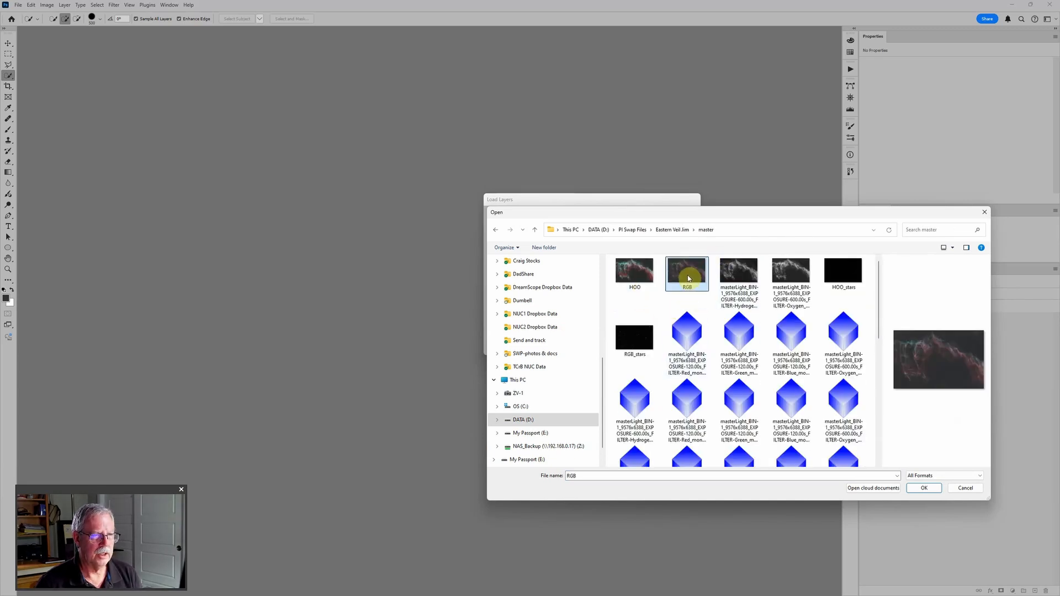
{"action": "left_click", "coordinate": [634, 340], "text": "ctrl"}
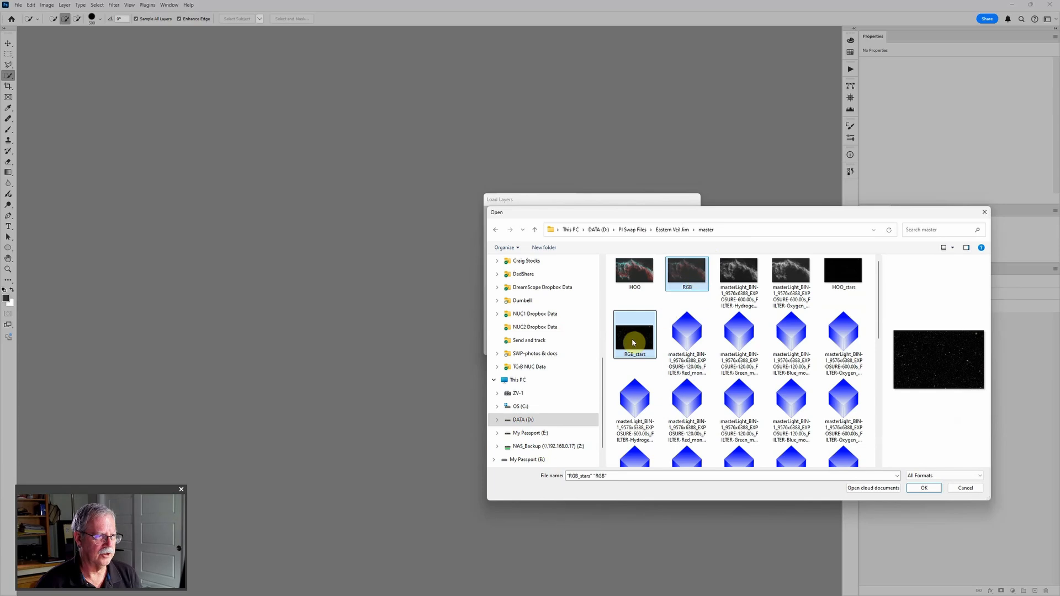
{"action": "left_click", "coordinate": [923, 488]}
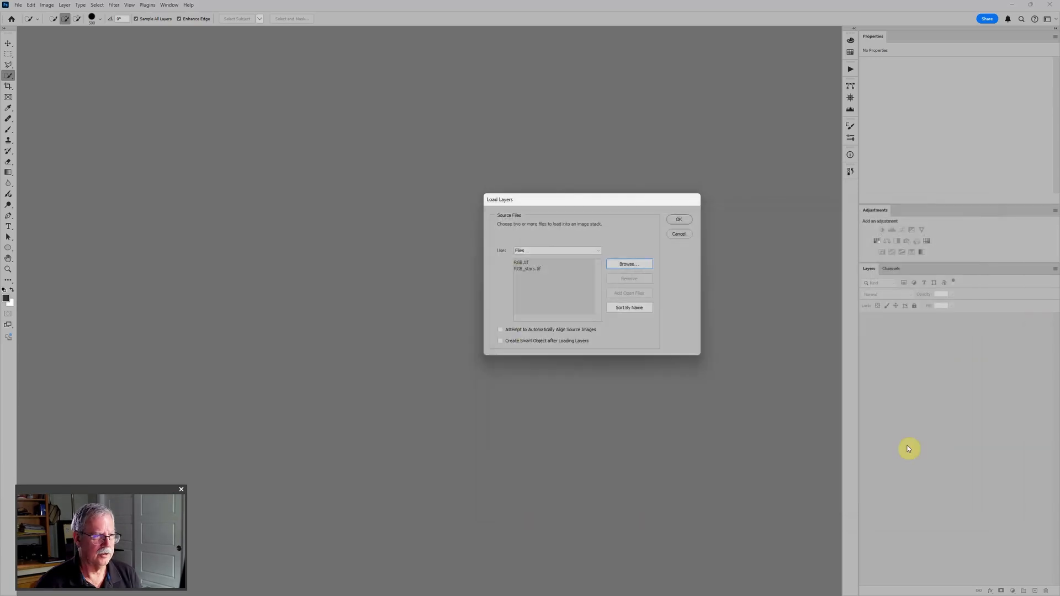
{"action": "left_click", "coordinate": [679, 220]}
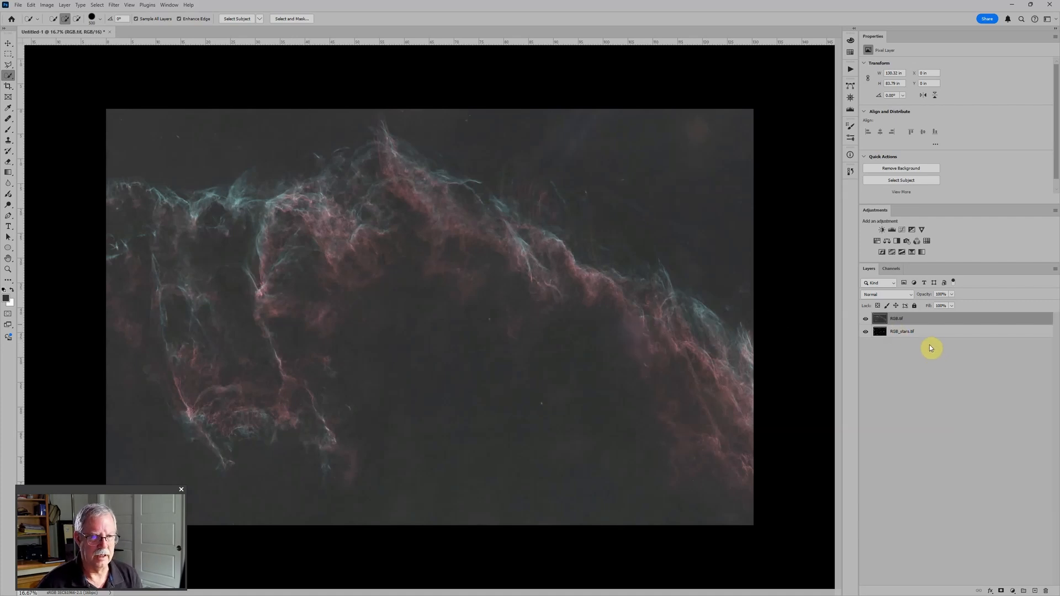
{"action": "left_click", "coordinate": [918, 333]}
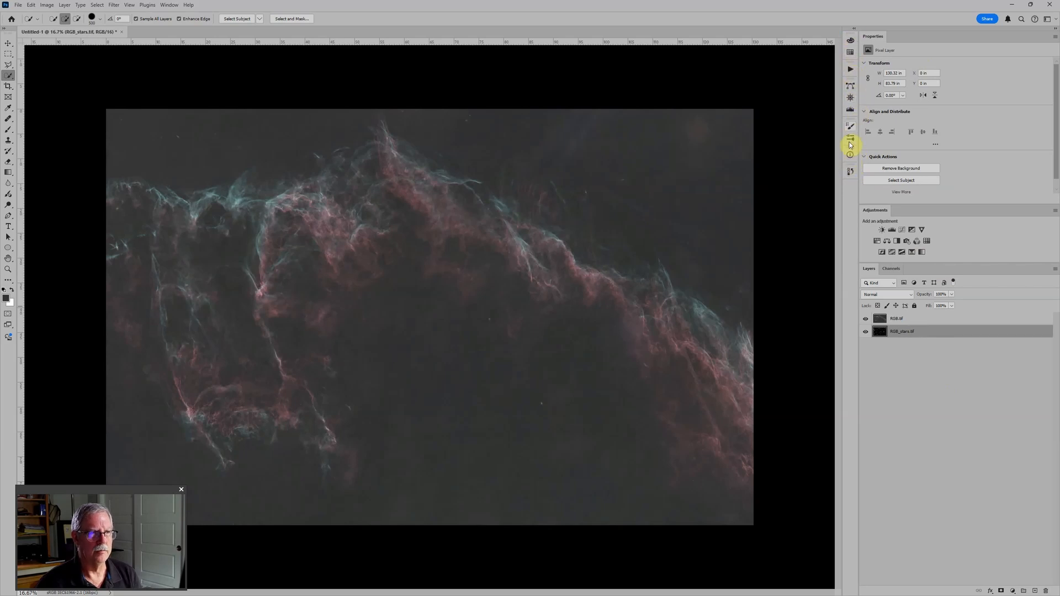
{"action": "left_click", "coordinate": [851, 69]}
{"action": "left_click", "coordinate": [851, 174]}
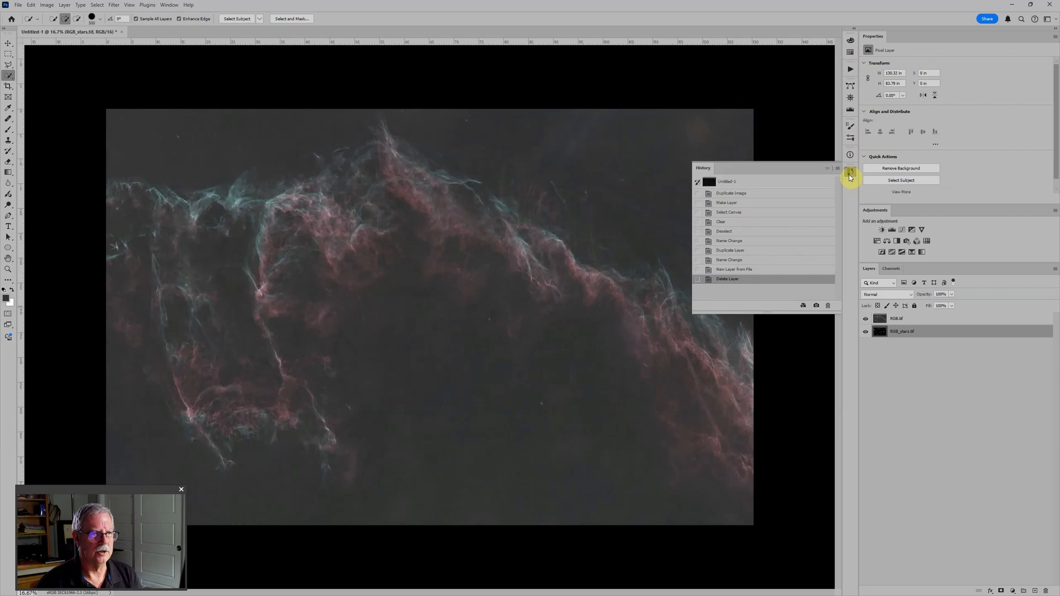
{"action": "left_click", "coordinate": [849, 158]}
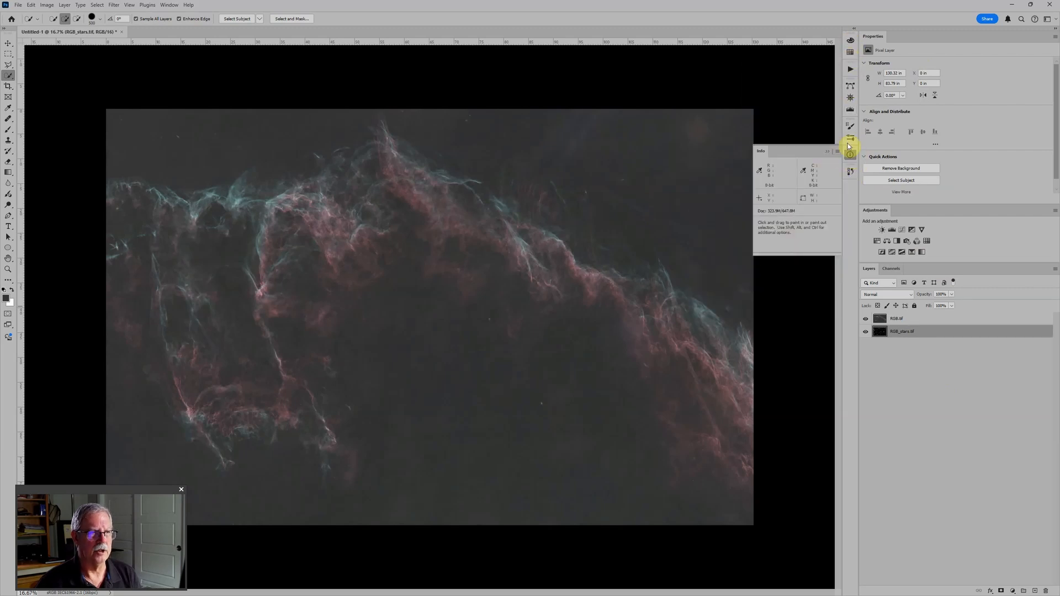
{"action": "left_click", "coordinate": [828, 151]}
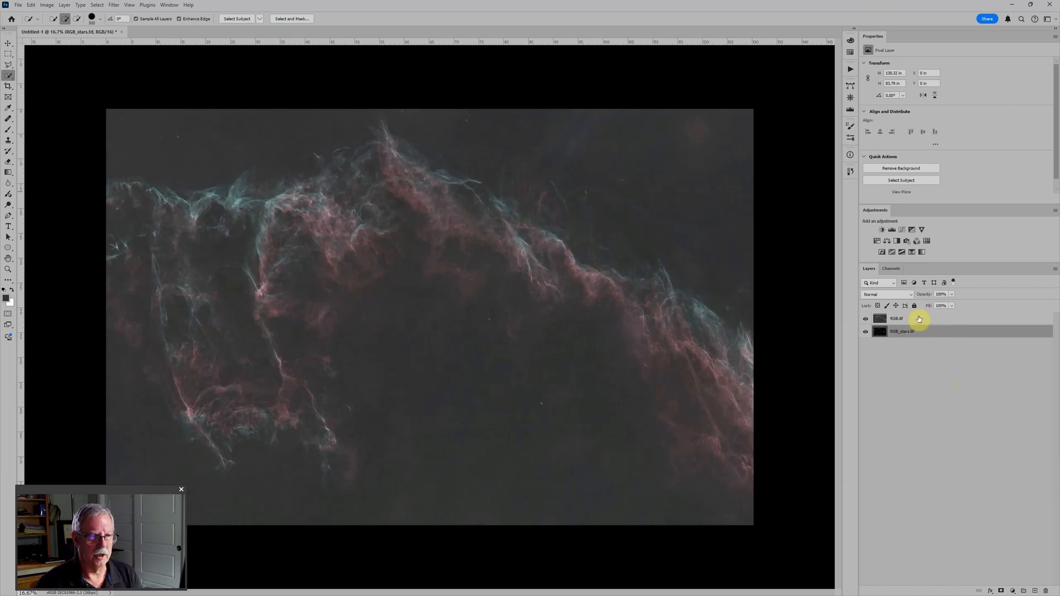
Move the RGB_stars.tif layer above the RGB.tif layer in the layer stack.
{"action": "left_click_drag", "start_coordinate": [932, 333], "coordinate": [934, 315]}
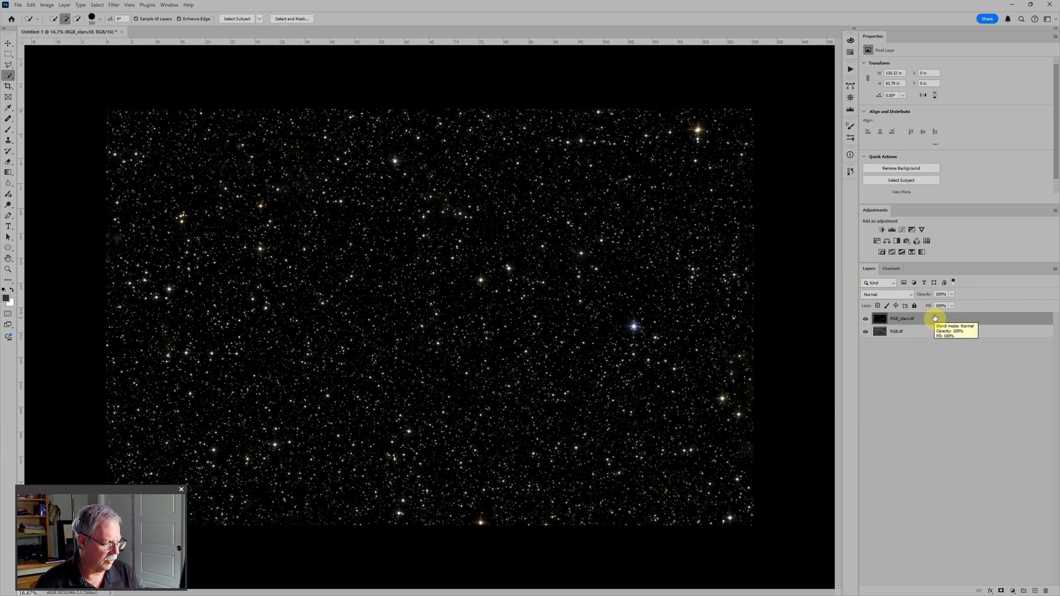
Put the RGB_stars.tif layer in a group named Stars and set the group's blend mode to Screen.
{"action": "key", "text": "ctrl+g"}
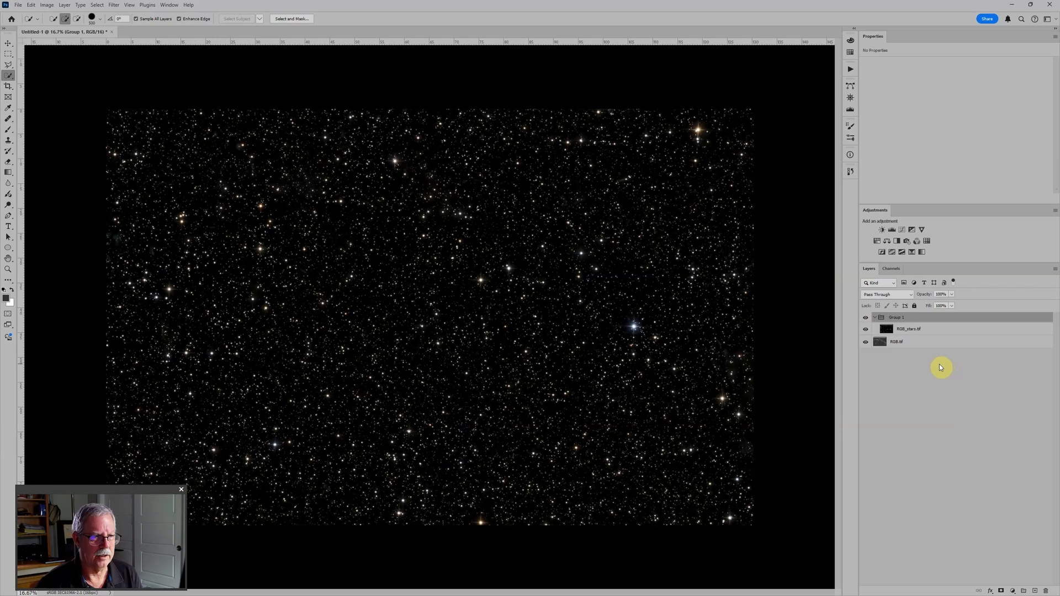
{"action": "double_click", "coordinate": [898, 317]}
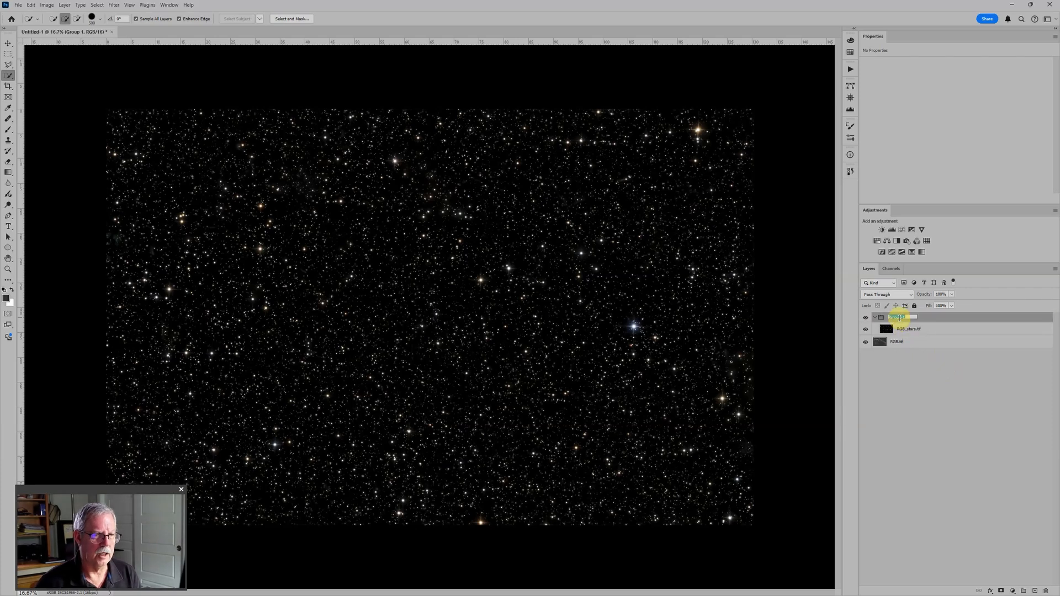
{"action": "type", "text": "Stars"}
{"action": "key", "text": "Return"}
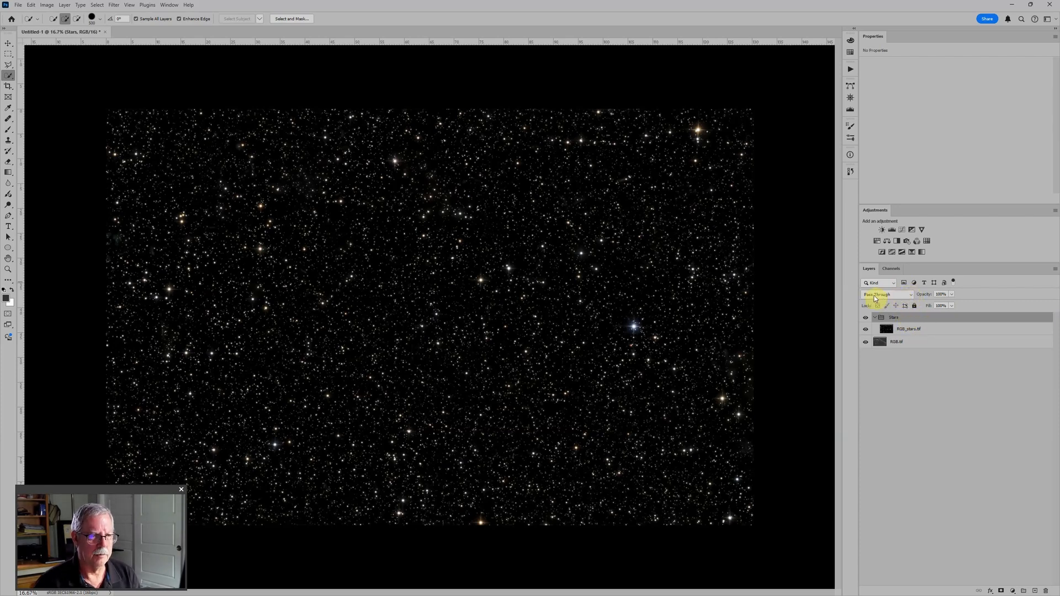
{"action": "left_click", "coordinate": [912, 296]}
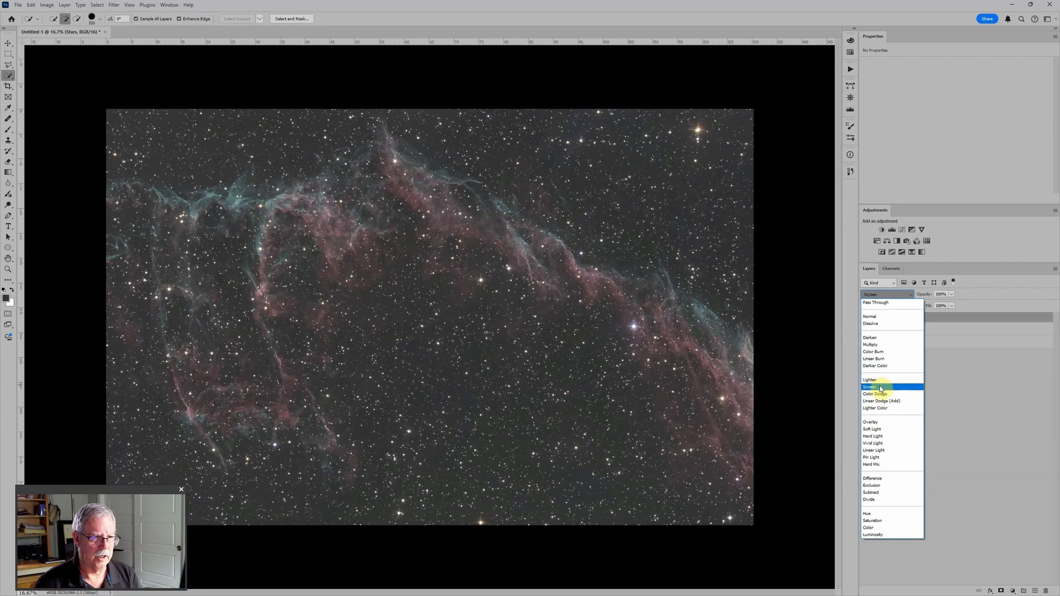
{"action": "left_click", "coordinate": [881, 387]}
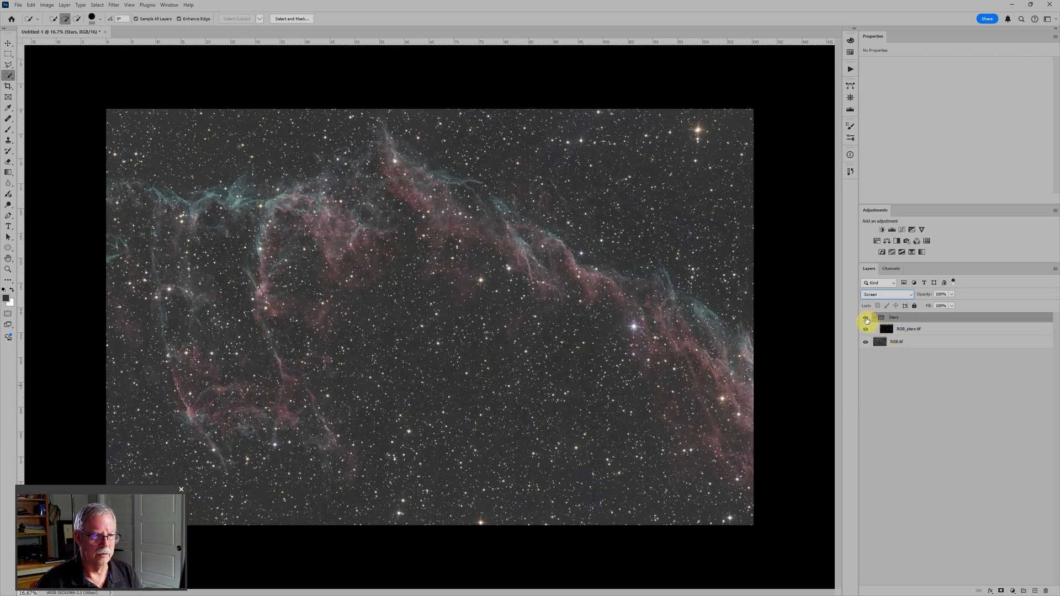
Hide the Stars group and put the RGB.tif layer in its own group named RGB.
{"action": "left_click", "coordinate": [866, 318]}
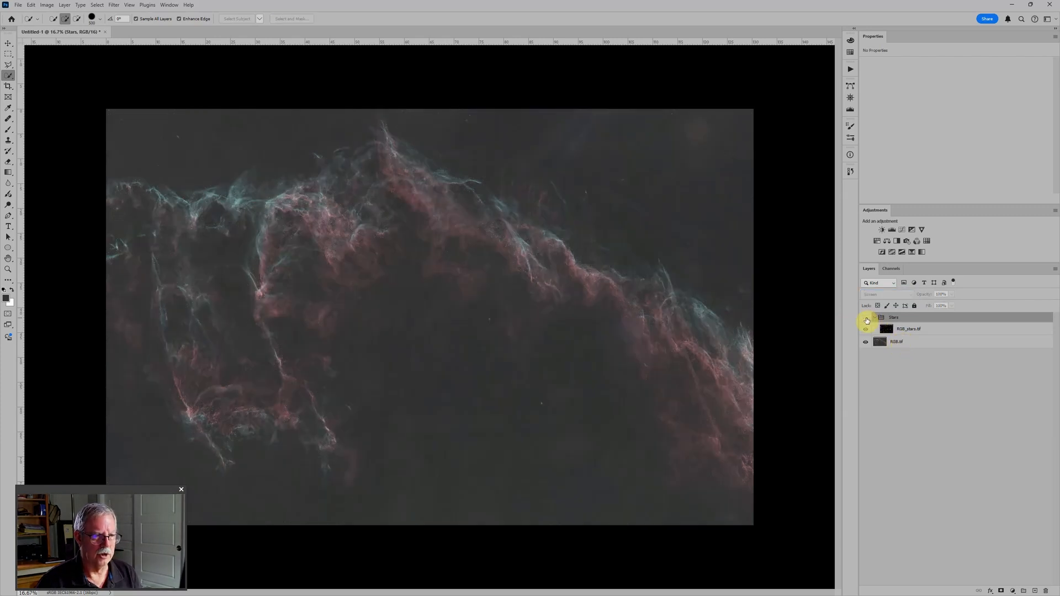
{"action": "left_click", "coordinate": [914, 341]}
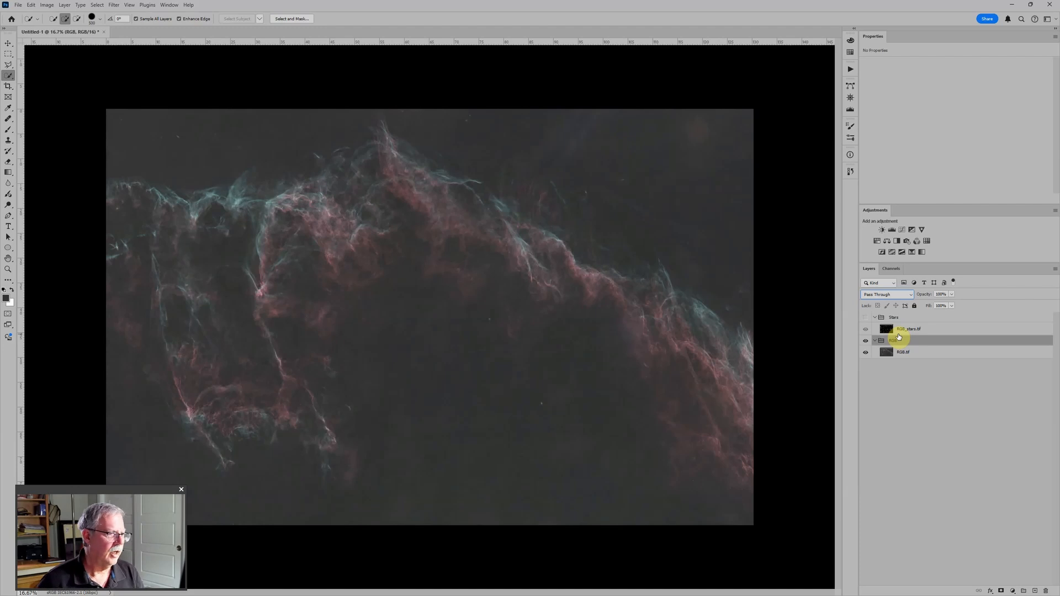
Add a Levels adjustment layer above the RGB.tif layer and raise its black input level to 37 to darken the background.
{"action": "left_click", "coordinate": [919, 353]}
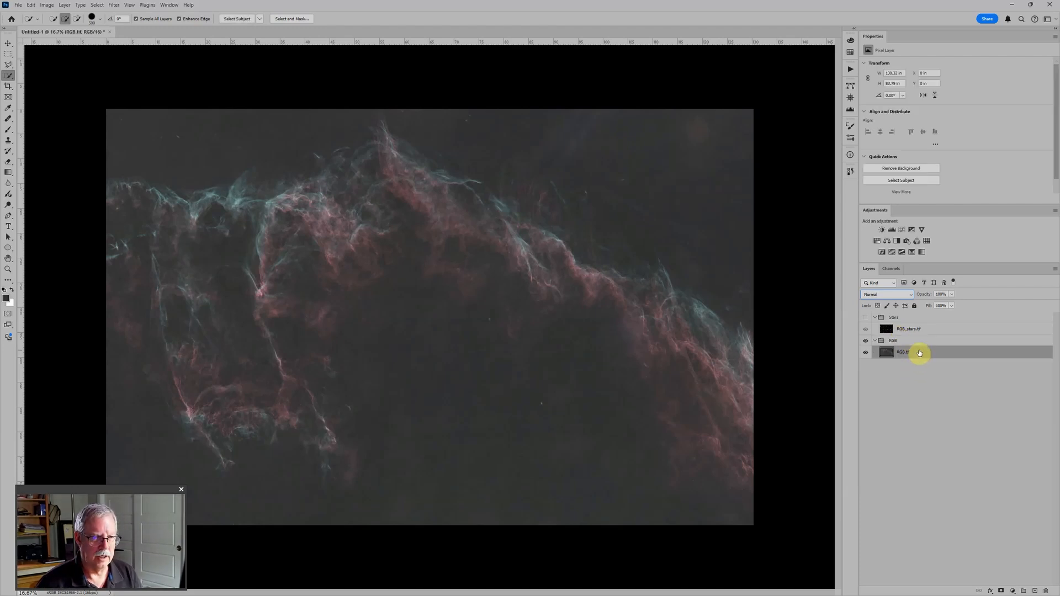
{"action": "left_click", "coordinate": [893, 230]}
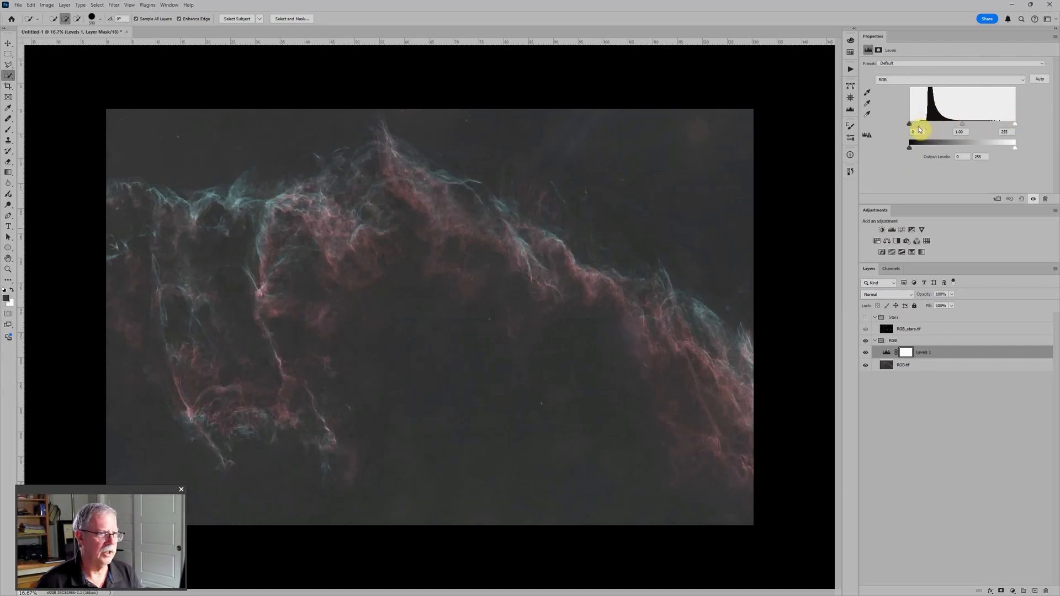
{"action": "left_click_drag", "start_coordinate": [911, 125], "coordinate": [915, 129]}
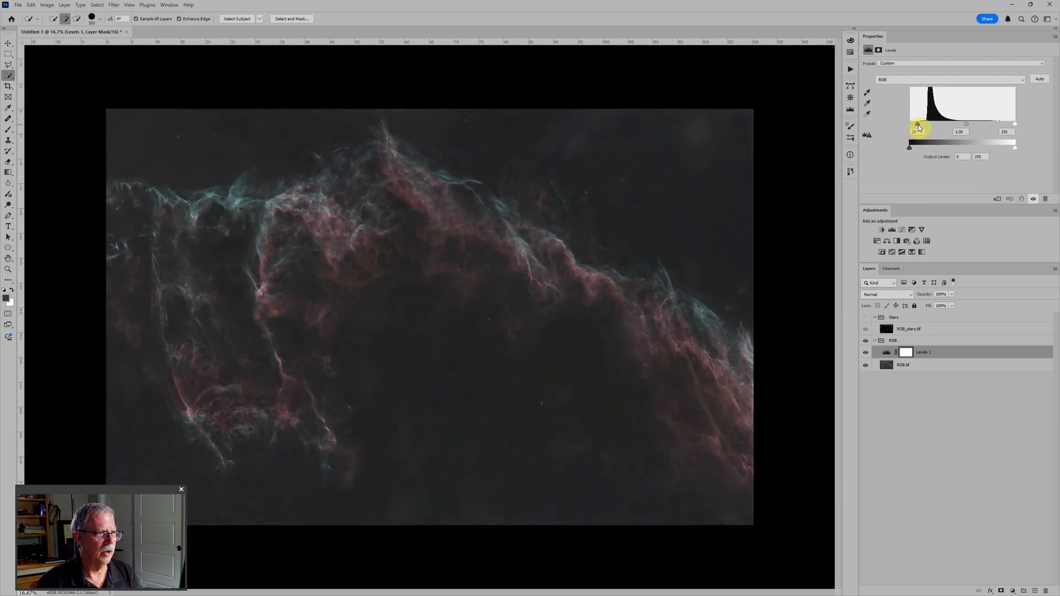
{"action": "left_click_drag", "start_coordinate": [921, 125], "coordinate": [924, 124]}
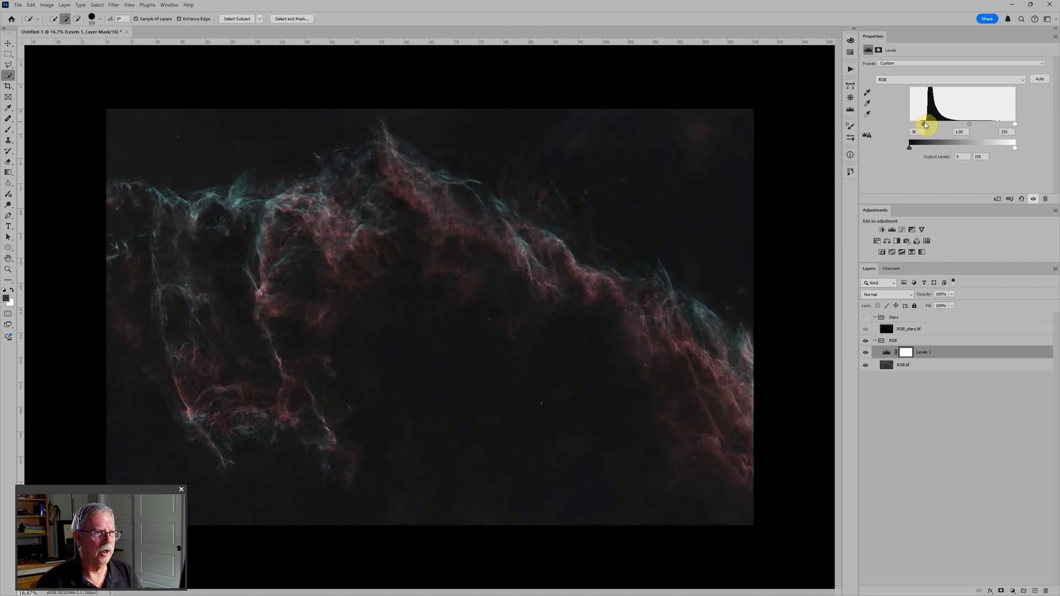
{"action": "left_click_drag", "start_coordinate": [924, 123], "coordinate": [931, 123]}
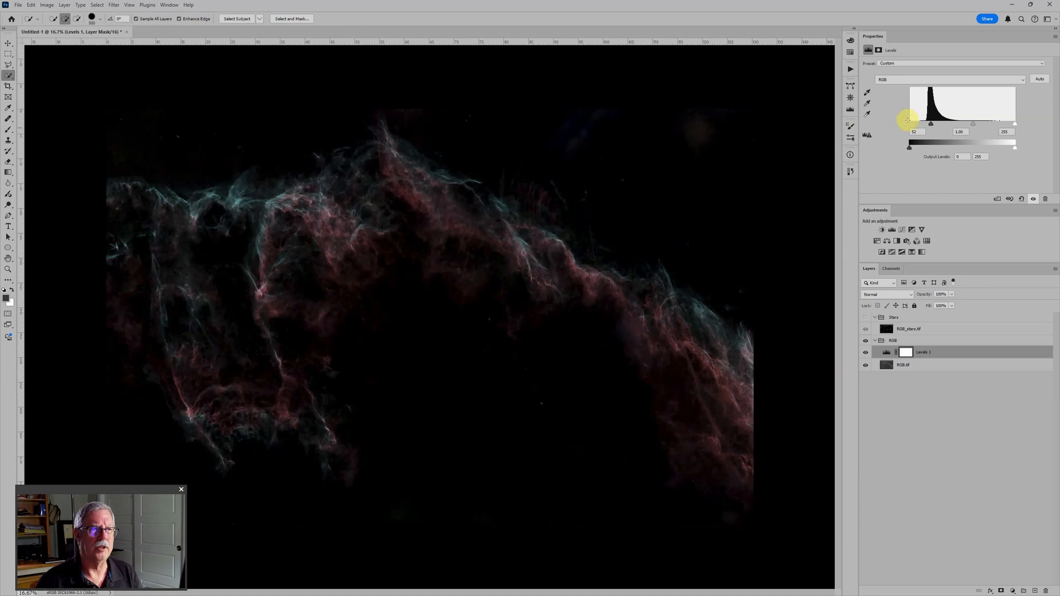
{"action": "left_click_drag", "start_coordinate": [931, 125], "coordinate": [926, 125]}
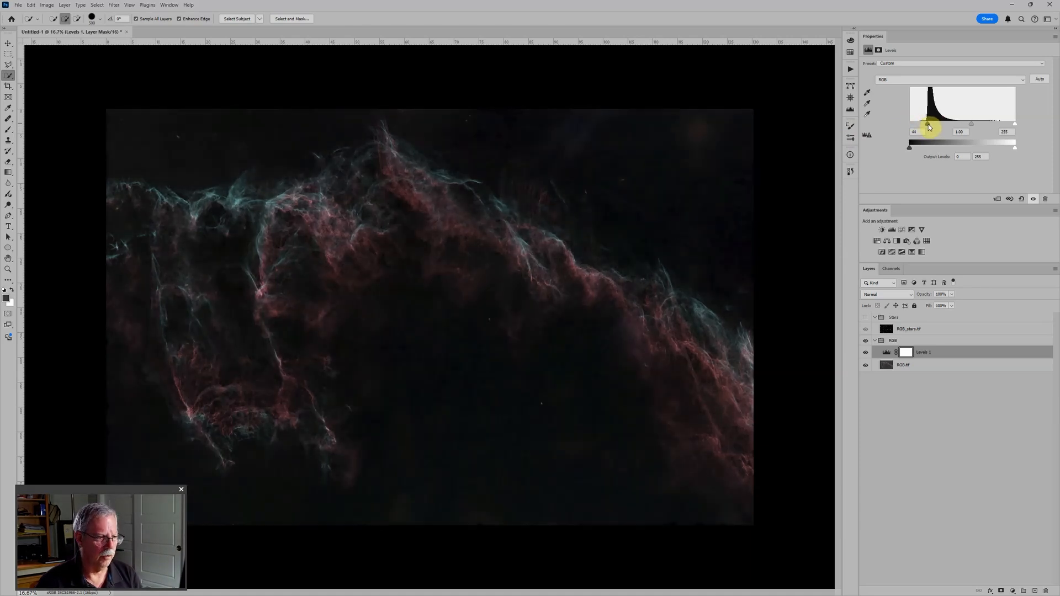
{"action": "left_click_drag", "start_coordinate": [925, 124], "coordinate": [926, 127]}
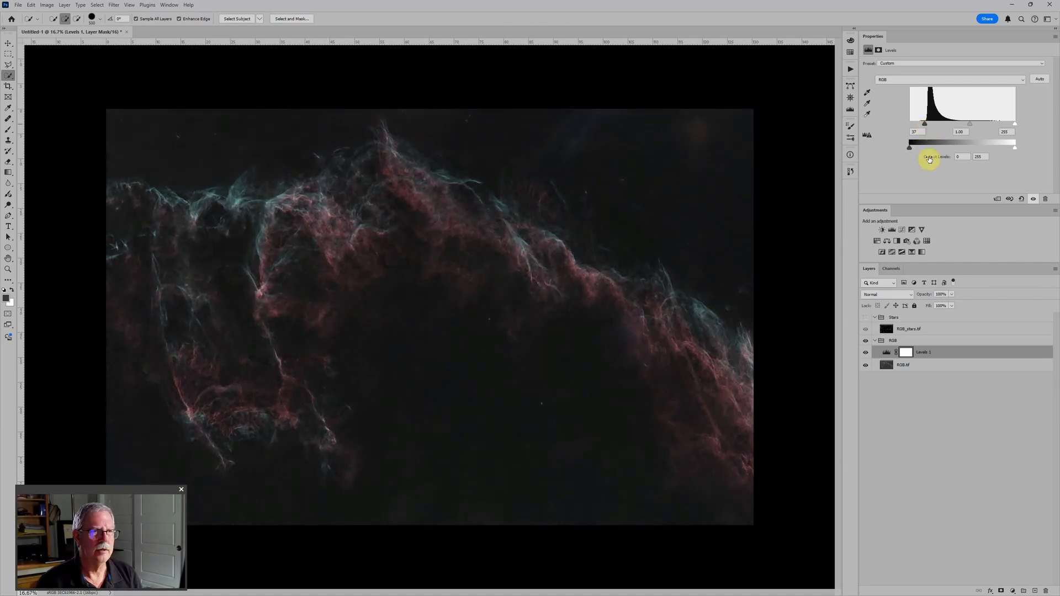
Brighten the nebula in the Levels adjustment with input levels of 47 for black, 1.31 for midtones and 218 for white.
{"action": "left_click_drag", "start_coordinate": [1016, 127], "coordinate": [962, 128]}
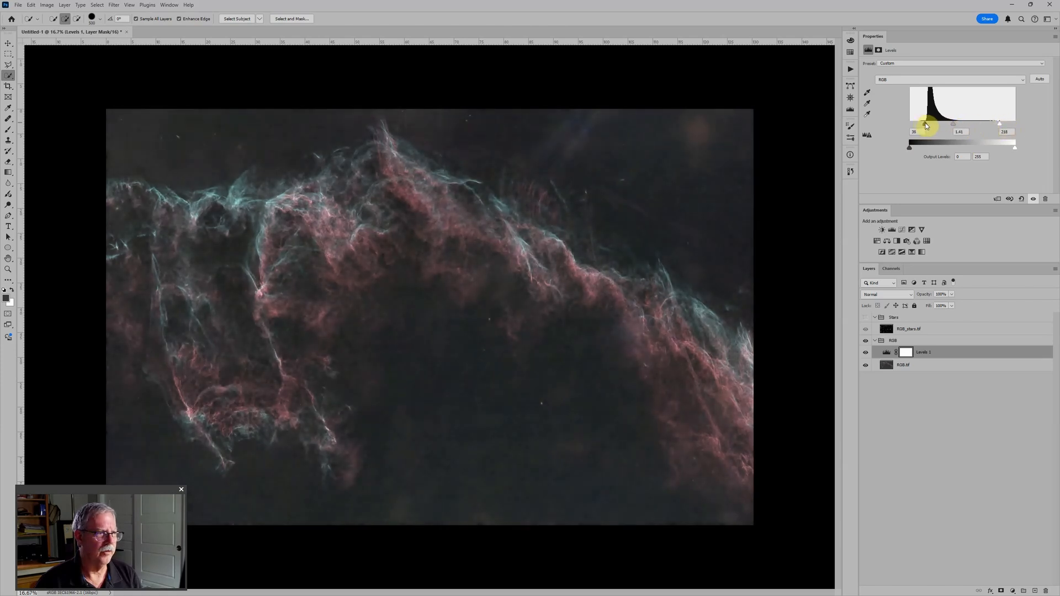
{"action": "left_click_drag", "start_coordinate": [924, 126], "coordinate": [930, 126]}
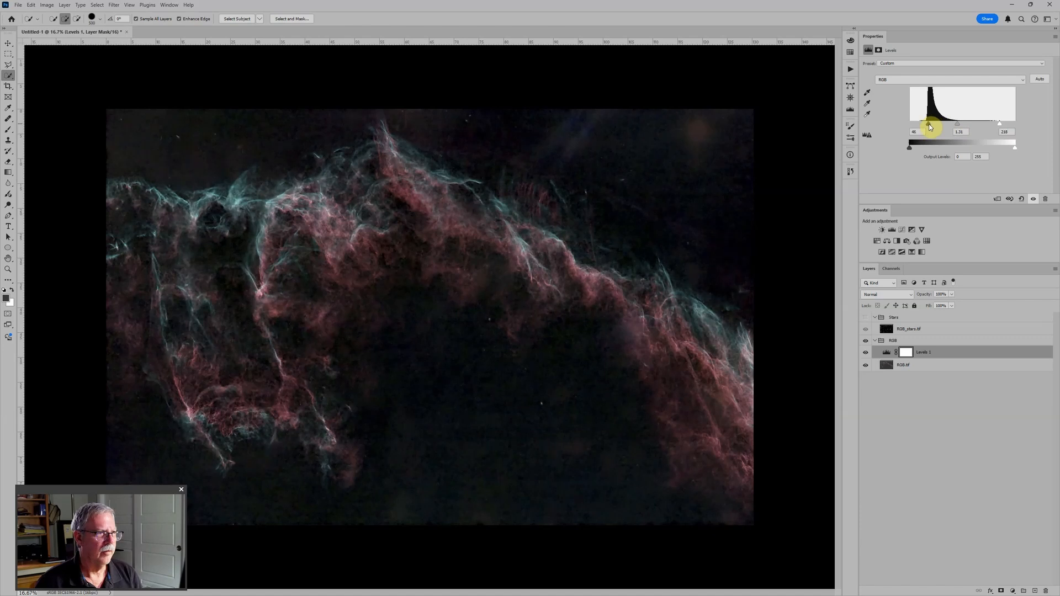
{"action": "left_click_drag", "start_coordinate": [928, 127], "coordinate": [931, 129]}
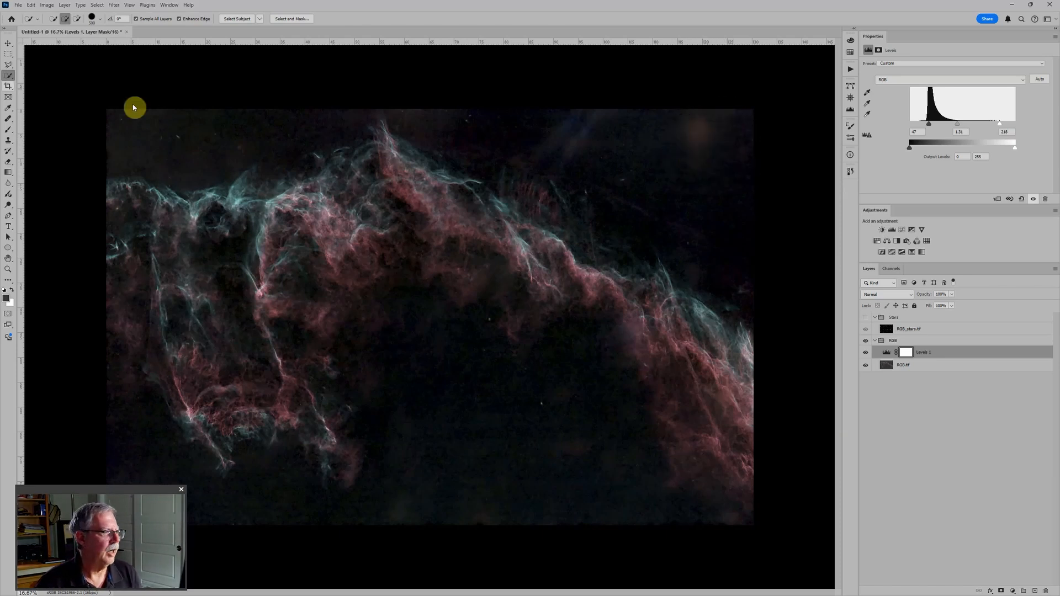
On the RGB.tif layer, erase the round glow near the image's upper-right corner and the faint streaks beside it using the Remove tool at size 700.
{"action": "left_click", "coordinate": [8, 122]}
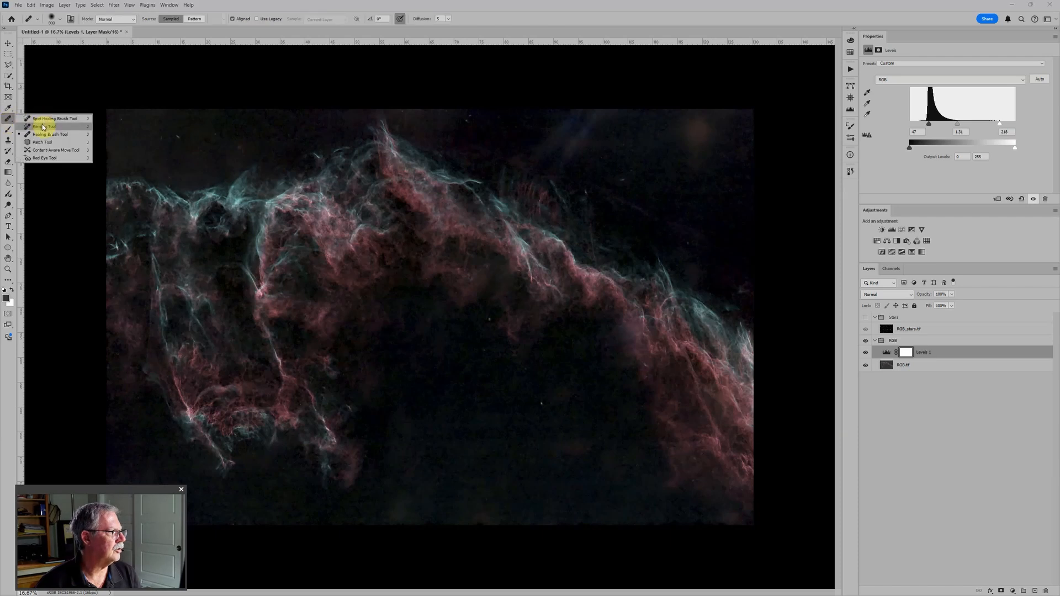
{"action": "left_click", "coordinate": [43, 126]}
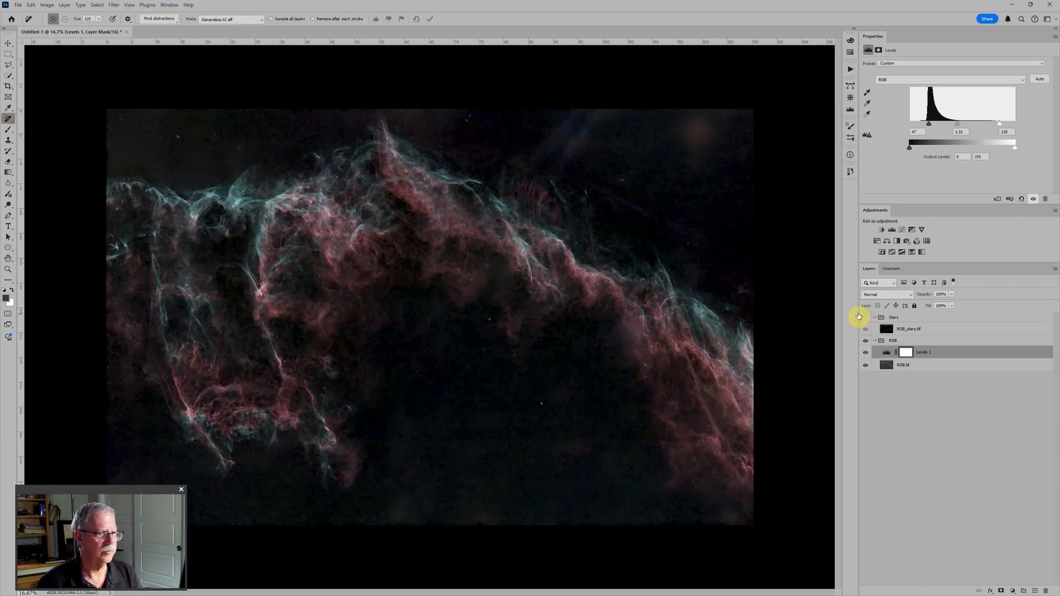
{"action": "left_click", "coordinate": [905, 366]}
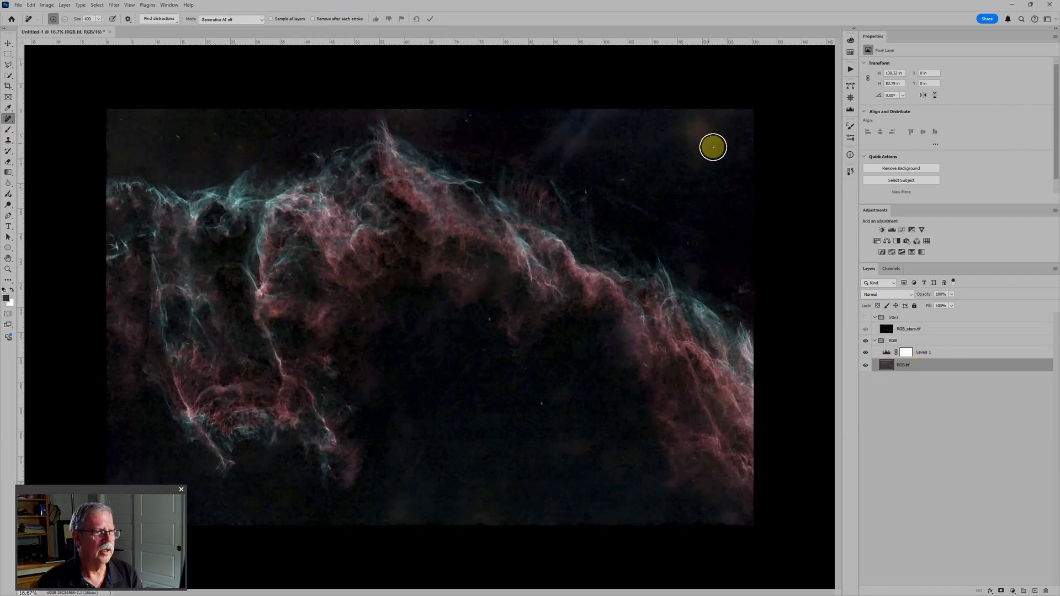
{"action": "key", "text": "bracketright"}
{"action": "key", "text": "bracketright"}
{"action": "key", "text": "bracketright"}
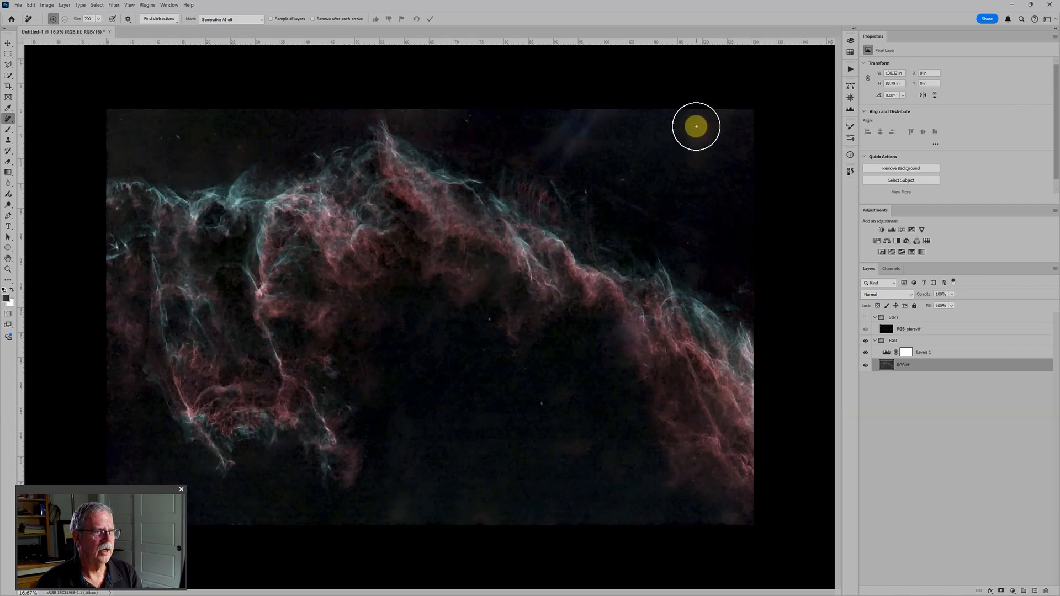
{"action": "mouse_move", "coordinate": [696, 127]}
{"action": "left_mouse_down"}
{"action": "mouse_move", "coordinate": [717, 123]}
{"action": "mouse_move", "coordinate": [677, 121]}
{"action": "mouse_move", "coordinate": [696, 132]}
{"action": "left_mouse_up"}
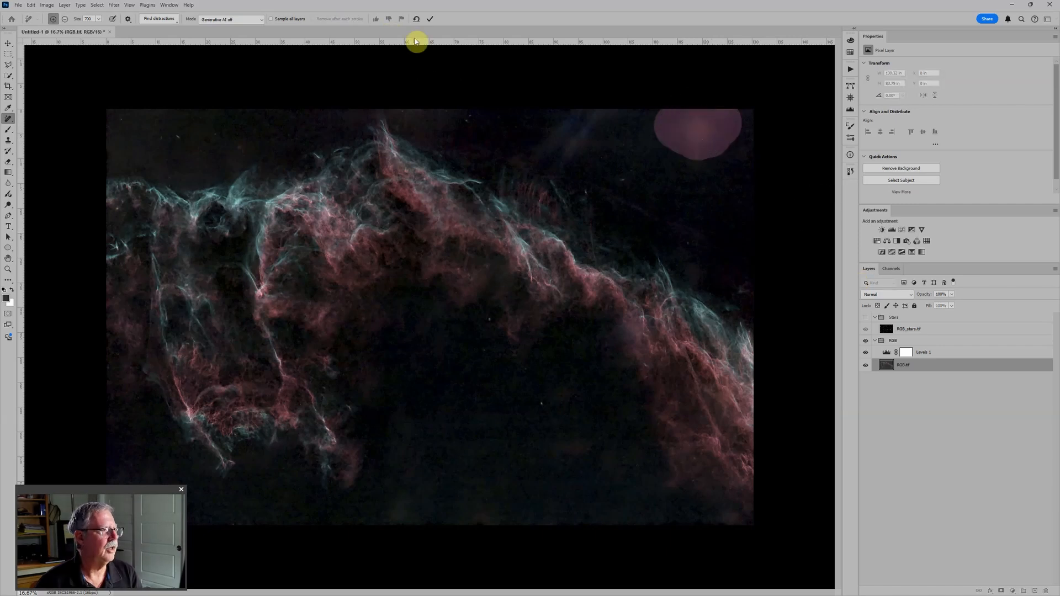
{"action": "left_click", "coordinate": [431, 21]}
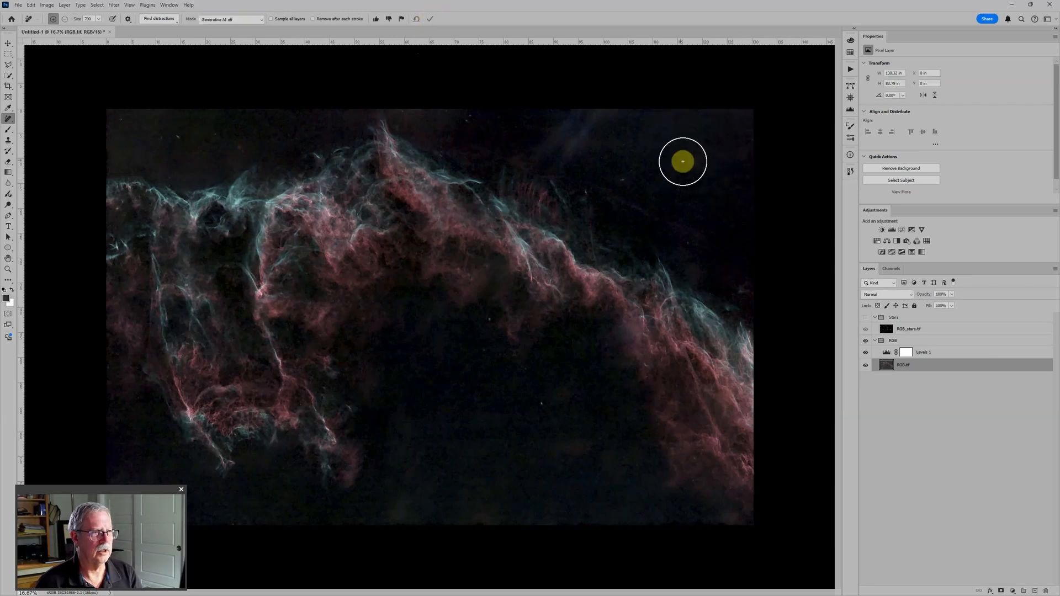
{"action": "left_click_drag", "start_coordinate": [554, 142], "coordinate": [613, 109]}
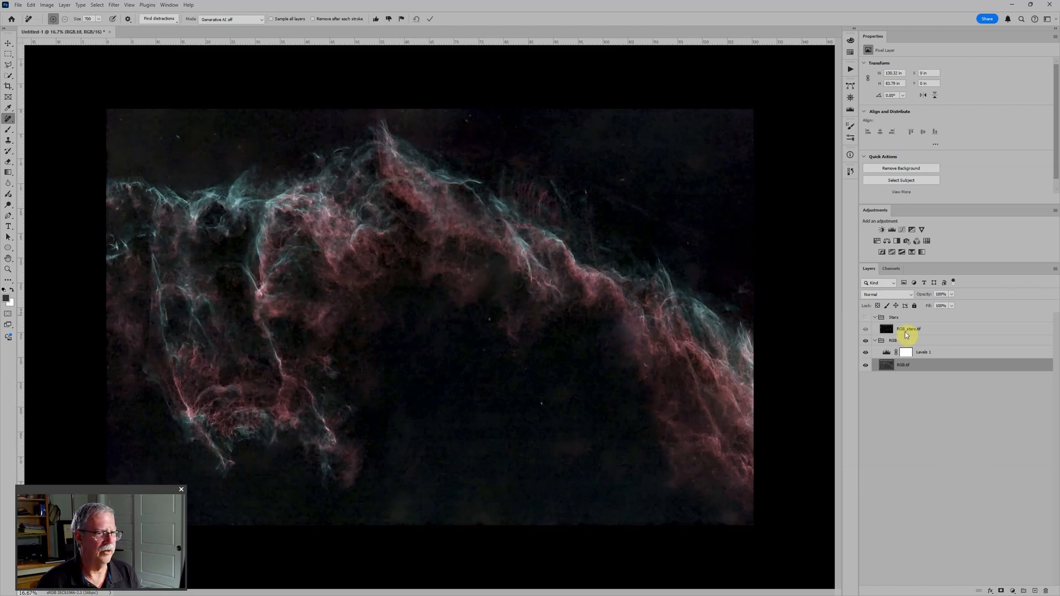
Add a new empty layer above the RGB.tif layer and set its blend mode to Soft Light.
{"action": "left_click", "coordinate": [1035, 591]}
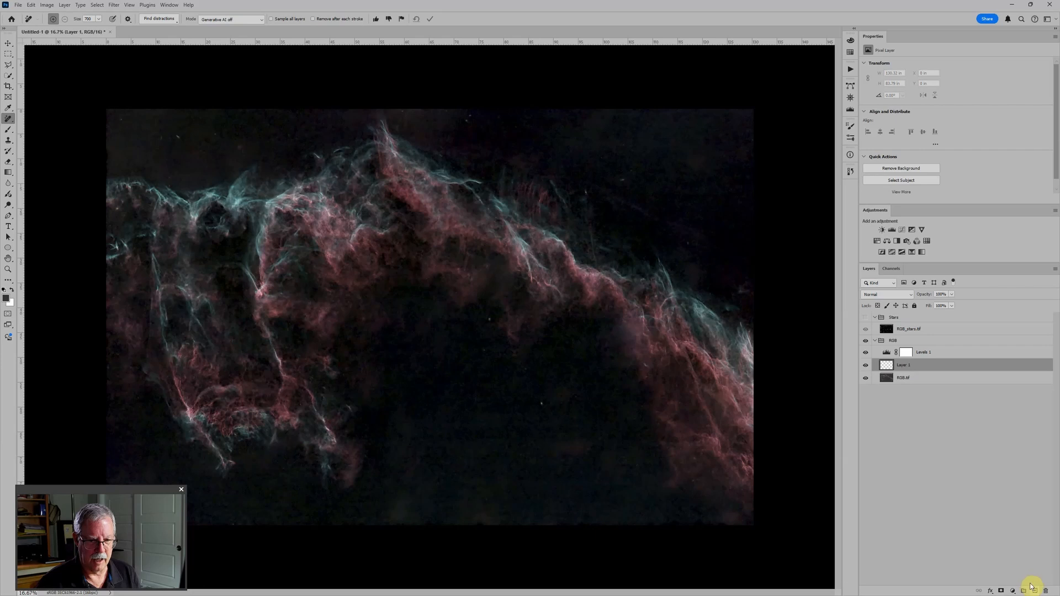
{"action": "left_click", "coordinate": [898, 299]}
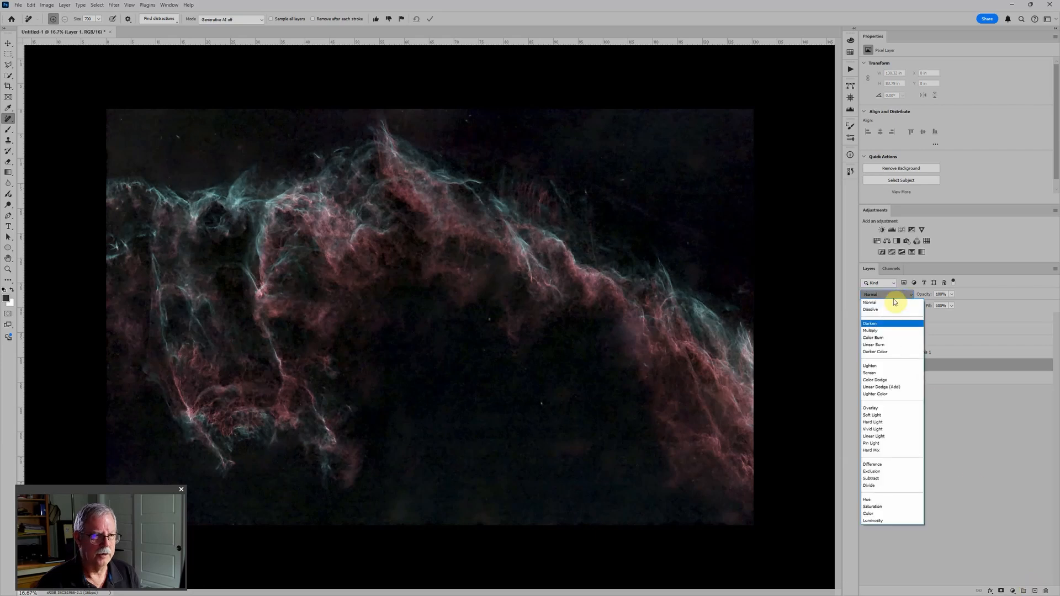
{"action": "left_click", "coordinate": [875, 415]}
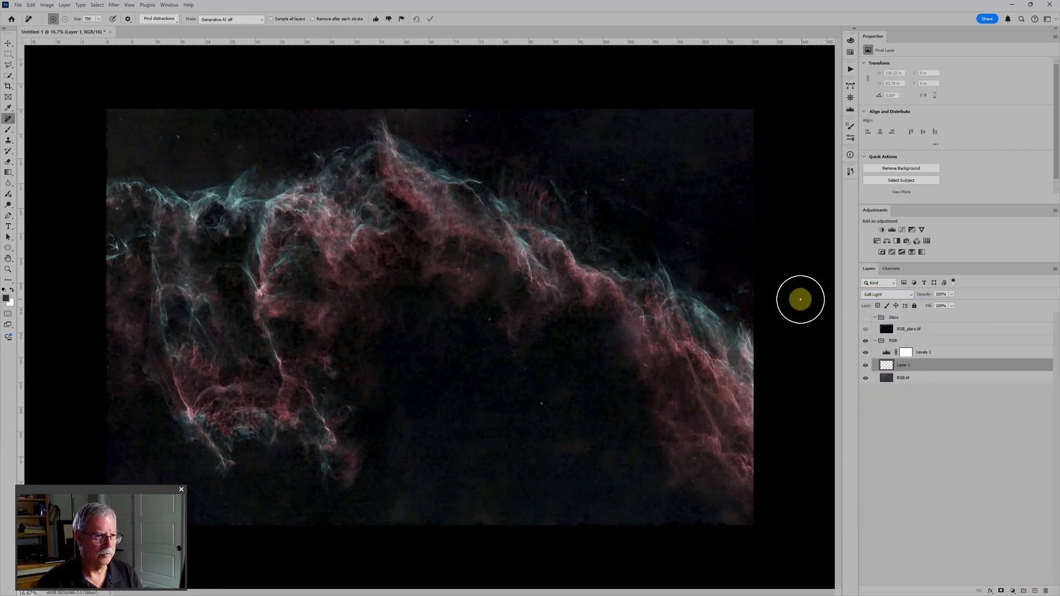
Darken the sky above the nebula on the Soft Light layer with a black brush at 30% opacity and size 1000.
{"action": "left_click", "coordinate": [9, 129]}
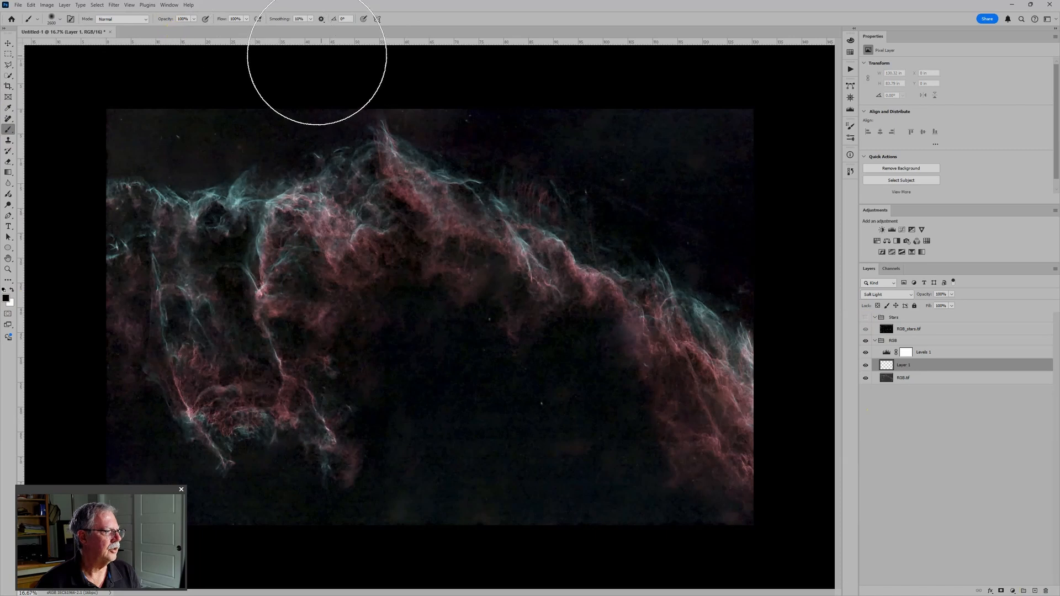
{"action": "key", "text": "3"}
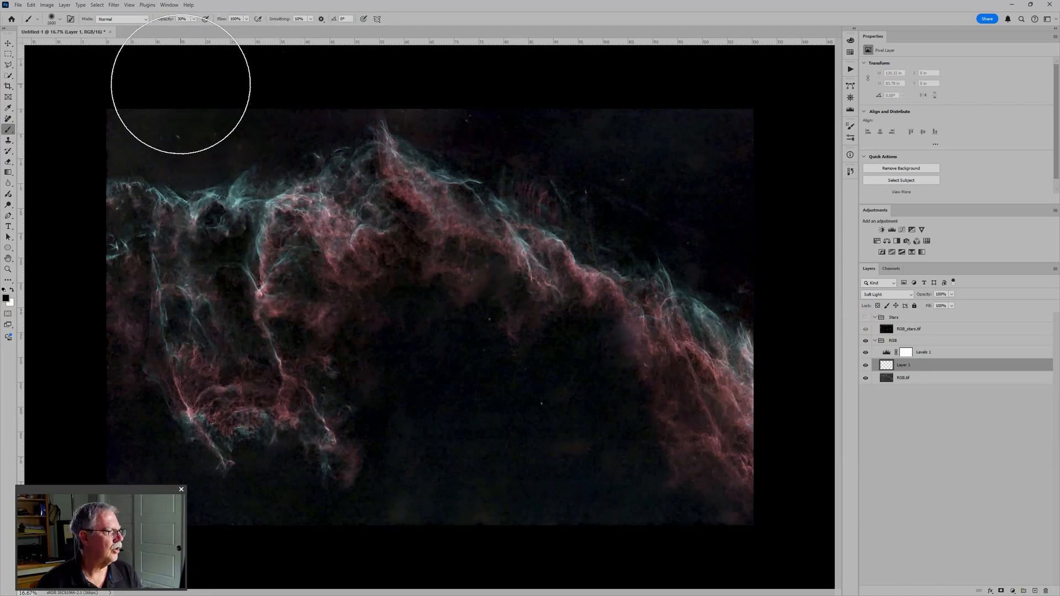
{"action": "key", "text": "["}
{"action": "key", "text": "["}
{"action": "key", "text": "["}
{"action": "key", "text": "["}
{"action": "key", "text": "["}
{"action": "key", "text": "["}
{"action": "key", "text": "["}
{"action": "key", "text": "["}
{"action": "key", "text": "["}
{"action": "key", "text": "["}
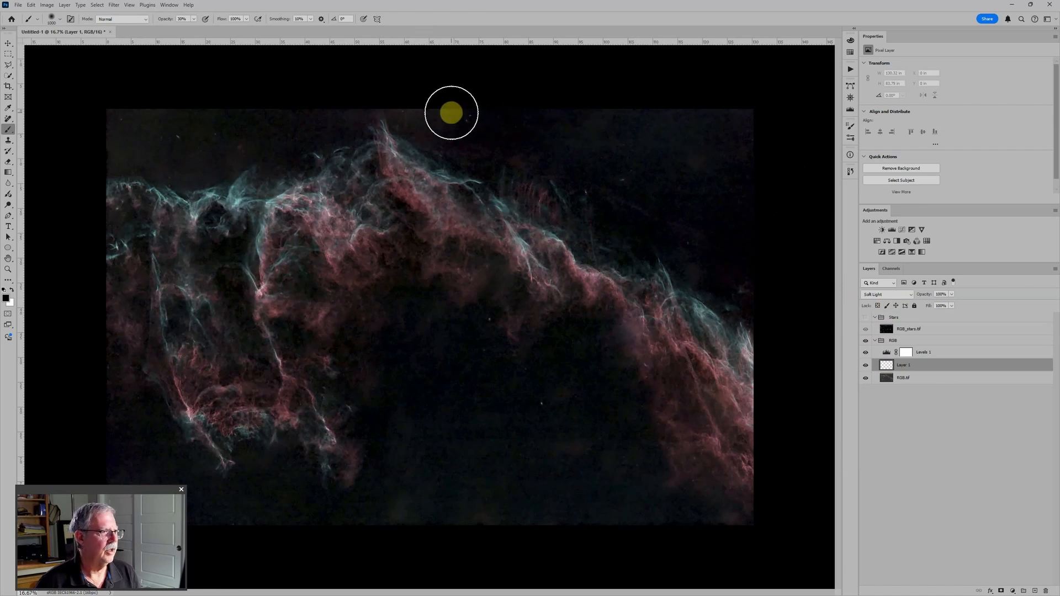
{"action": "mouse_move", "coordinate": [385, 104]}
{"action": "left_mouse_down"}
{"action": "mouse_move", "coordinate": [355, 105]}
{"action": "mouse_move", "coordinate": [469, 68]}
{"action": "mouse_move", "coordinate": [537, 94]}
{"action": "mouse_move", "coordinate": [566, 128]}
{"action": "mouse_move", "coordinate": [698, 128]}
{"action": "mouse_move", "coordinate": [667, 142]}
{"action": "mouse_move", "coordinate": [741, 126]}
{"action": "mouse_move", "coordinate": [775, 476]}
{"action": "mouse_move", "coordinate": [734, 534]}
{"action": "mouse_move", "coordinate": [420, 352]}
{"action": "mouse_move", "coordinate": [210, 98]}
{"action": "mouse_move", "coordinate": [177, 133]}
{"action": "mouse_move", "coordinate": [184, 126]}
{"action": "mouse_move", "coordinate": [124, 127]}
{"action": "mouse_move", "coordinate": [110, 145]}
{"action": "mouse_move", "coordinate": [135, 177]}
{"action": "left_mouse_up"}
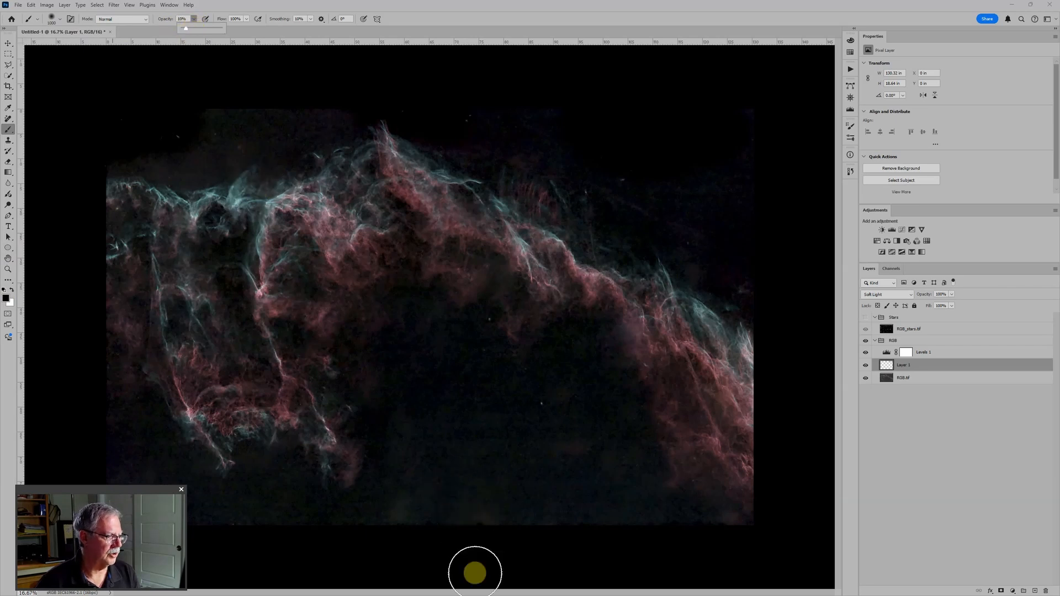
Darken the background below the nebula and the remaining bright patches along the image edges with the black brush at 10% opacity.
{"action": "mouse_move", "coordinate": [412, 504]}
{"action": "left_mouse_down"}
{"action": "mouse_move", "coordinate": [417, 464]}
{"action": "mouse_move", "coordinate": [389, 560]}
{"action": "mouse_move", "coordinate": [393, 487]}
{"action": "mouse_move", "coordinate": [393, 559]}
{"action": "mouse_move", "coordinate": [432, 520]}
{"action": "mouse_move", "coordinate": [552, 514]}
{"action": "mouse_move", "coordinate": [513, 455]}
{"action": "mouse_move", "coordinate": [561, 445]}
{"action": "mouse_move", "coordinate": [624, 465]}
{"action": "mouse_move", "coordinate": [596, 523]}
{"action": "mouse_move", "coordinate": [572, 507]}
{"action": "mouse_move", "coordinate": [685, 512]}
{"action": "mouse_move", "coordinate": [804, 546]}
{"action": "mouse_move", "coordinate": [717, 517]}
{"action": "mouse_move", "coordinate": [659, 517]}
{"action": "mouse_move", "coordinate": [667, 518]}
{"action": "mouse_move", "coordinate": [650, 463]}
{"action": "mouse_move", "coordinate": [635, 545]}
{"action": "mouse_move", "coordinate": [643, 453]}
{"action": "mouse_move", "coordinate": [491, 407]}
{"action": "mouse_move", "coordinate": [419, 489]}
{"action": "mouse_move", "coordinate": [249, 494]}
{"action": "mouse_move", "coordinate": [122, 466]}
{"action": "mouse_move", "coordinate": [196, 549]}
{"action": "left_mouse_up"}
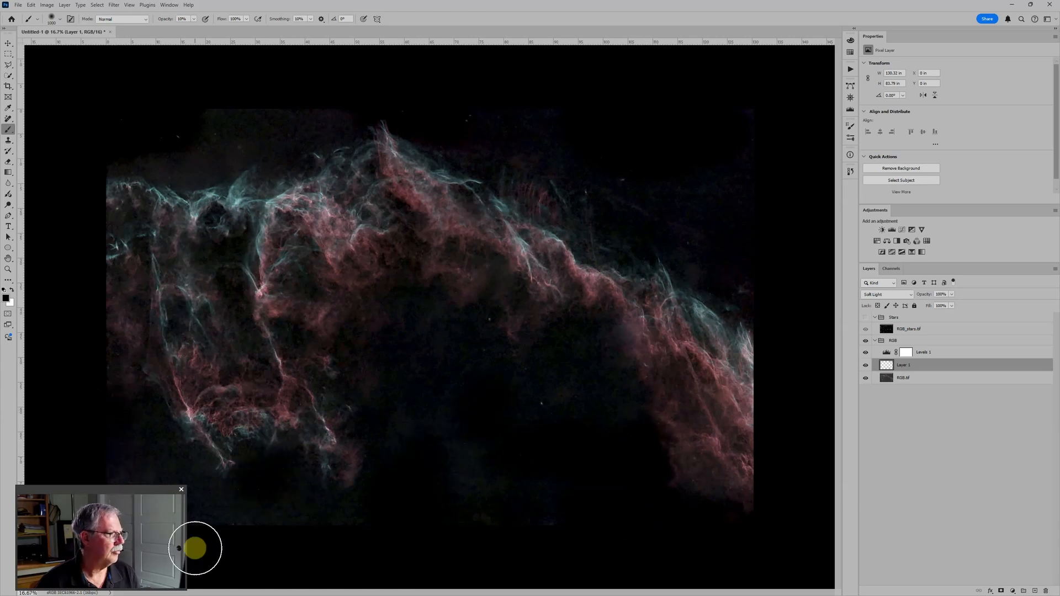
{"action": "scroll", "coordinate": [792, 218], "scroll_direction": "down", "scroll_amount": 5}
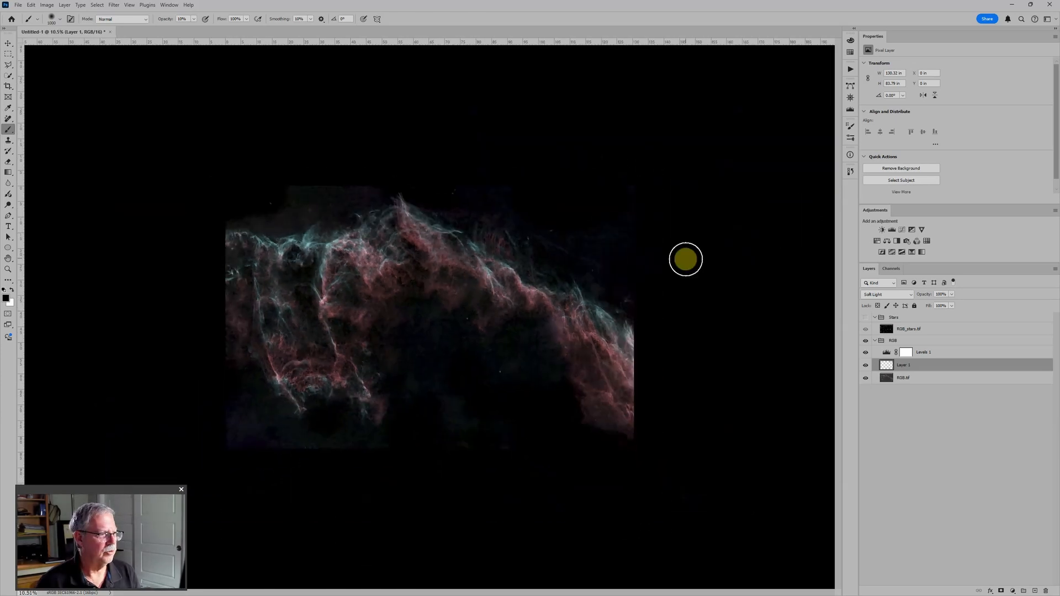
{"action": "mouse_move", "coordinate": [237, 385]}
{"action": "left_mouse_down"}
{"action": "mouse_move", "coordinate": [245, 457]}
{"action": "mouse_move", "coordinate": [275, 439]}
{"action": "left_mouse_up"}
{"action": "mouse_move", "coordinate": [346, 215]}
{"action": "left_mouse_down"}
{"action": "mouse_move", "coordinate": [309, 210]}
{"action": "mouse_move", "coordinate": [282, 222]}
{"action": "mouse_move", "coordinate": [219, 196]}
{"action": "mouse_move", "coordinate": [288, 201]}
{"action": "mouse_move", "coordinate": [313, 214]}
{"action": "left_mouse_up"}
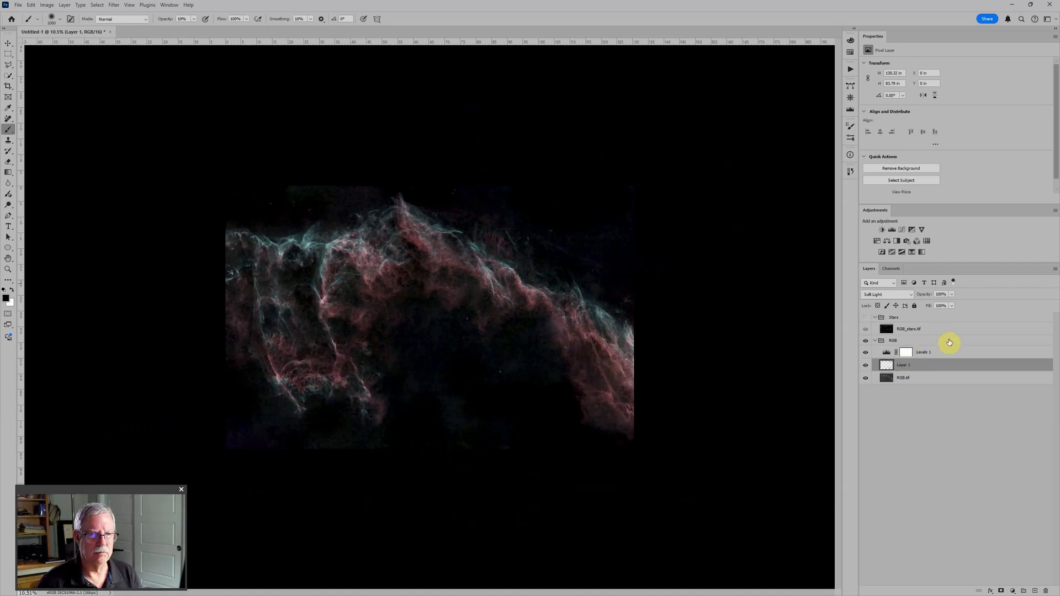
Collapse the RGB group and add a Solid Color fill layer above it in hex colour 131313.
{"action": "left_click", "coordinate": [879, 344]}
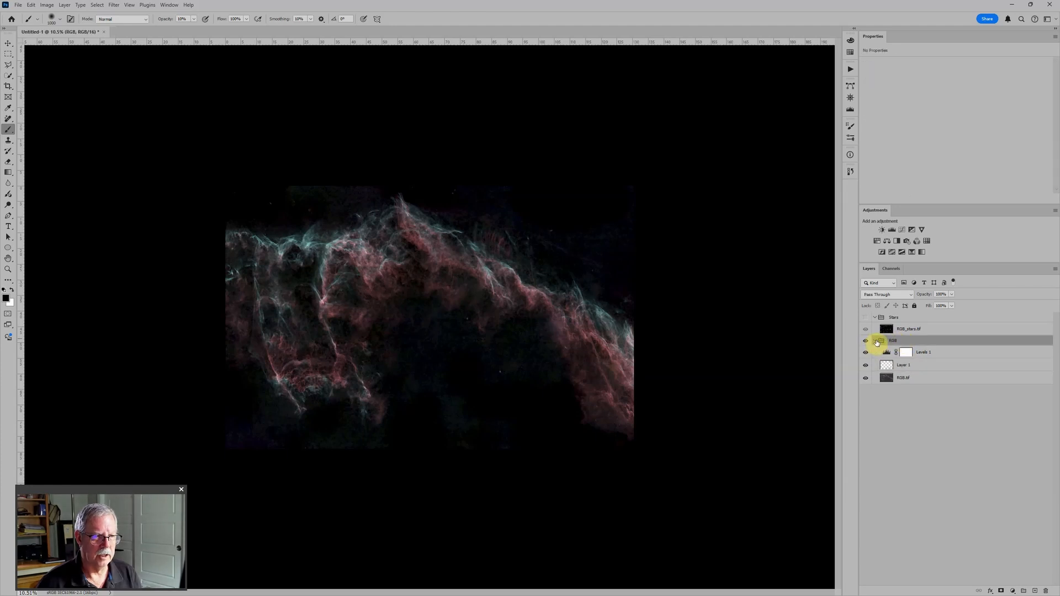
{"action": "left_click", "coordinate": [876, 342]}
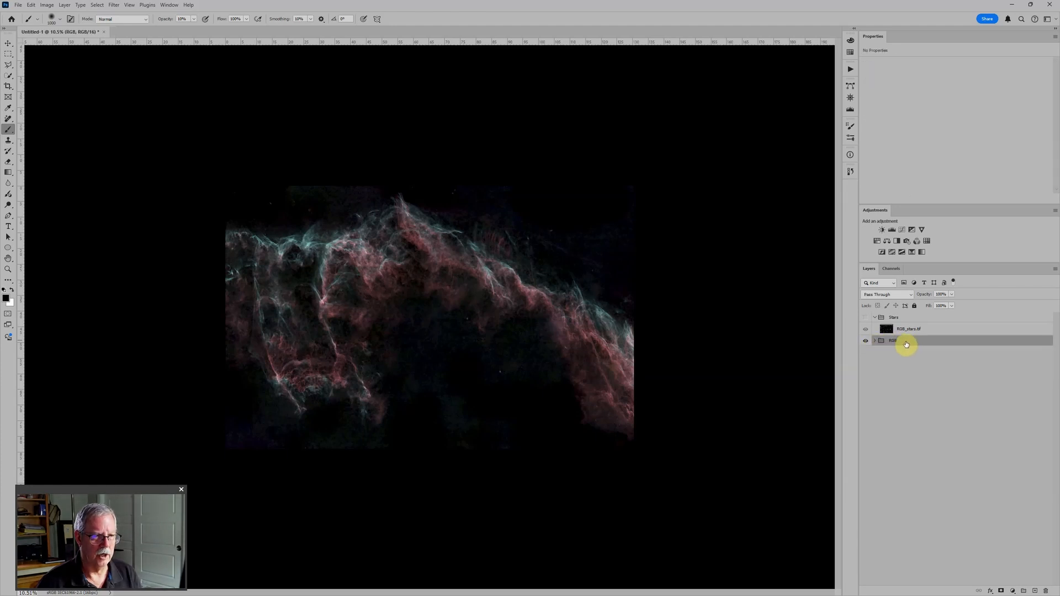
{"action": "left_click", "coordinate": [1012, 590]}
{"action": "left_click", "coordinate": [1013, 445]}
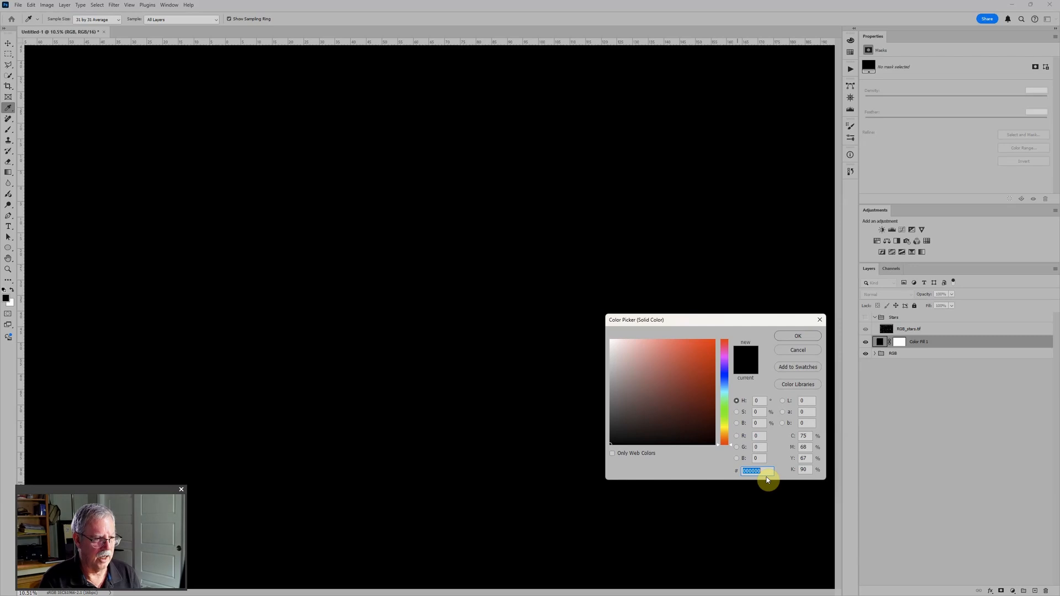
{"action": "type", "text": "131313"}
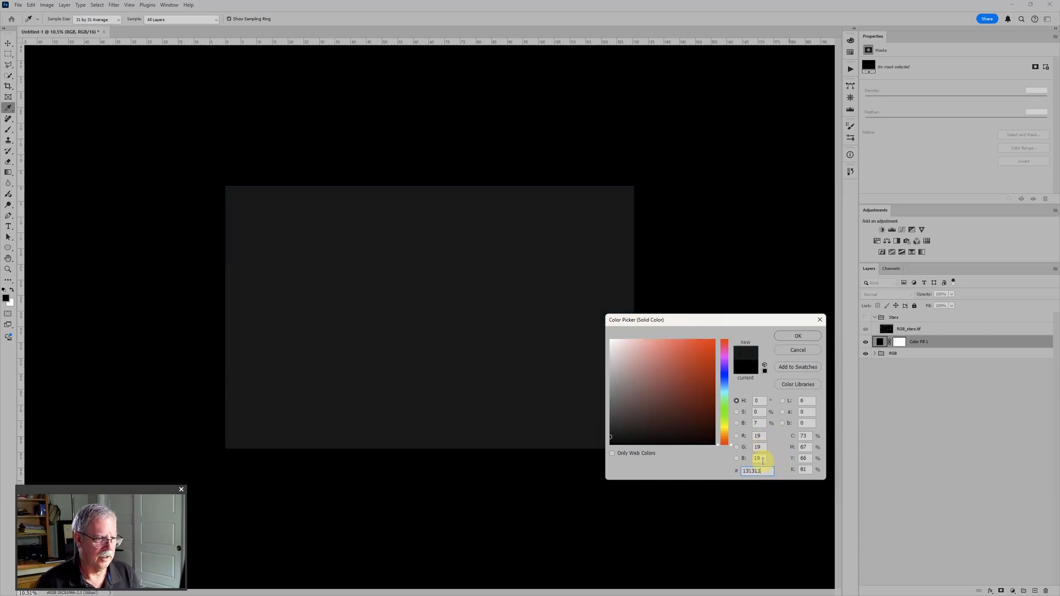
{"action": "left_click", "coordinate": [798, 336]}
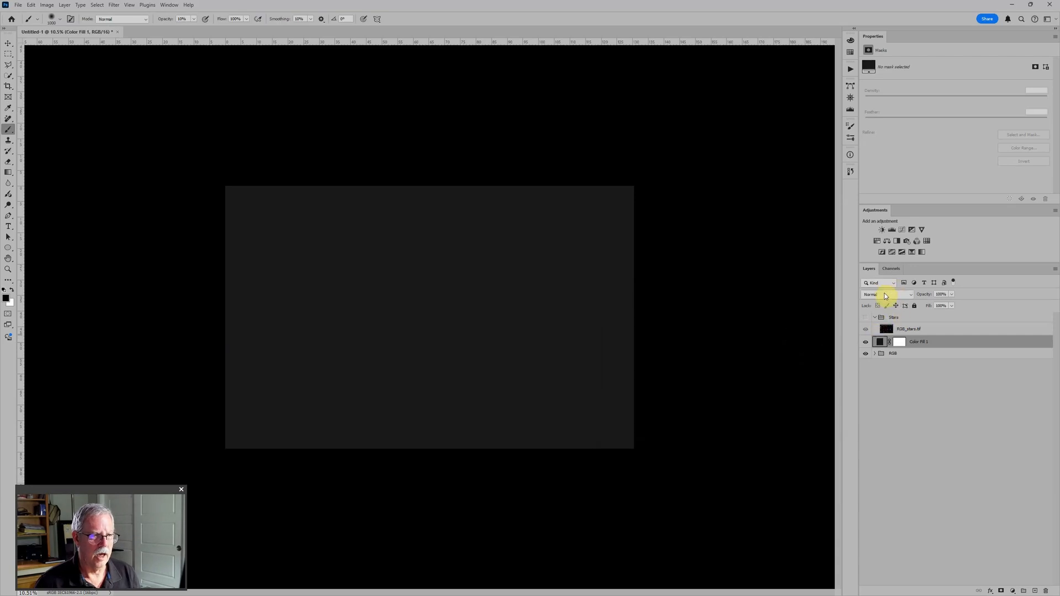
Set the Solid Color fill layer's blend mode to Lighten and inspect the nebula against the background.
{"action": "left_click", "coordinate": [885, 295]}
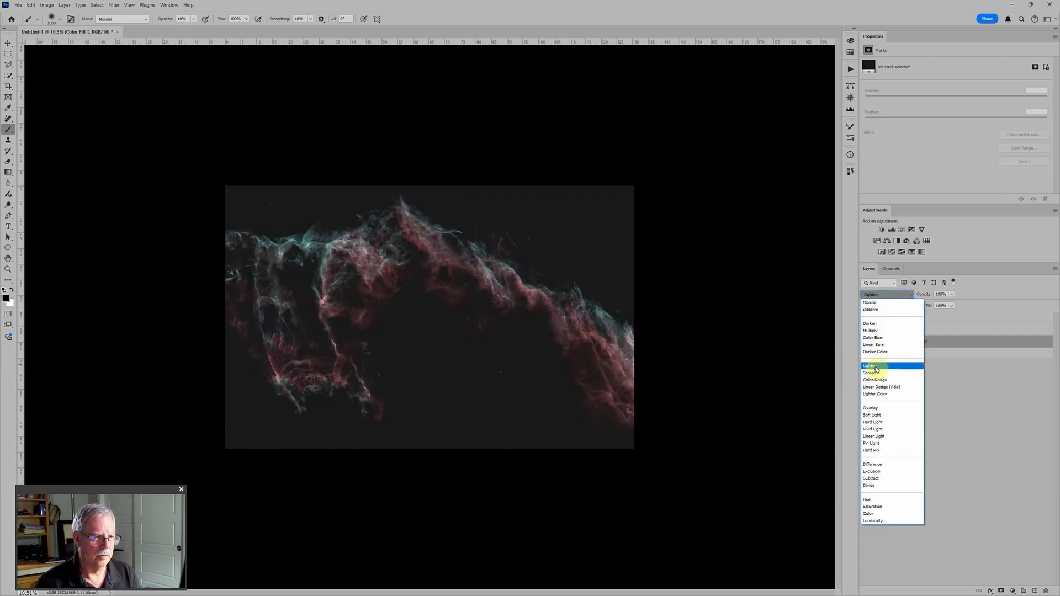
{"action": "left_click", "coordinate": [877, 366]}
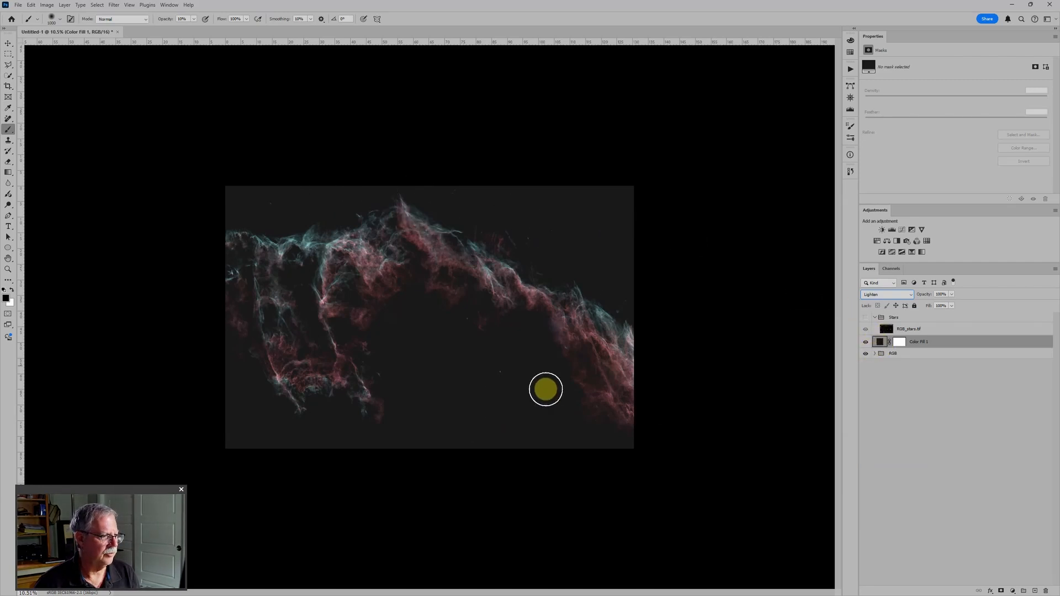
{"action": "scroll", "coordinate": [507, 372], "scroll_direction": "up", "scroll_amount": 5}
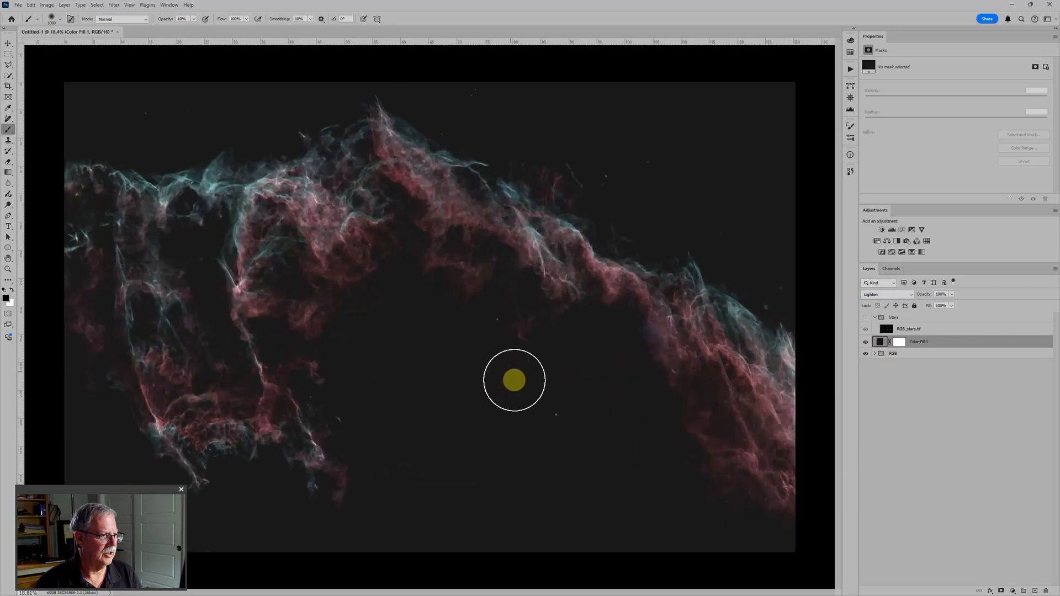
{"action": "scroll", "coordinate": [515, 253], "scroll_direction": "down", "scroll_amount": 2}
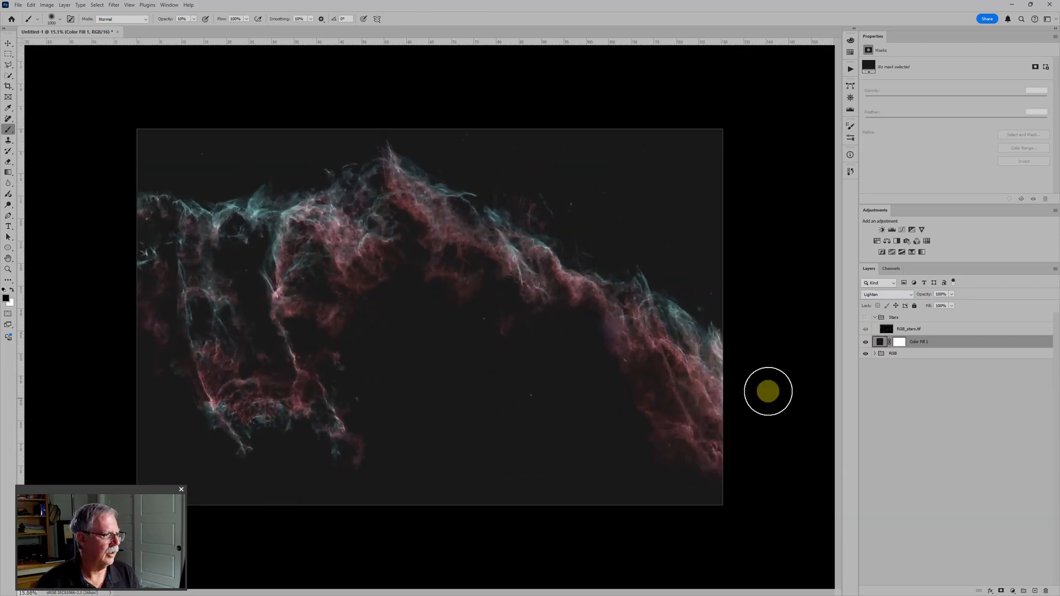
Show the Stars group and add a Levels adjustment above RGB_stars.tif with black point 26 and midtone 0.42.
{"action": "left_click", "coordinate": [866, 318]}
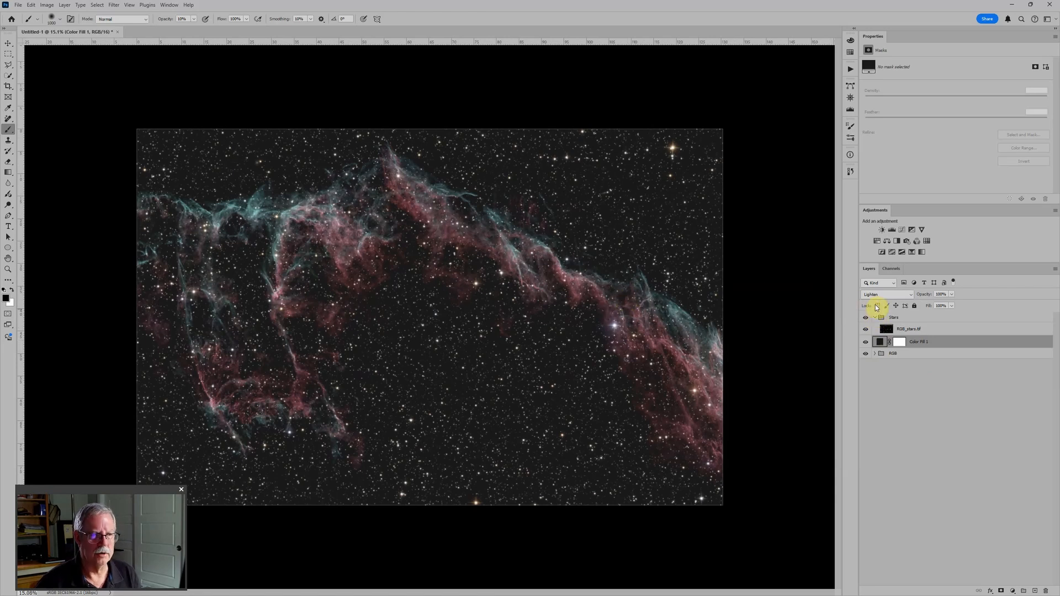
{"action": "left_click", "coordinate": [948, 330]}
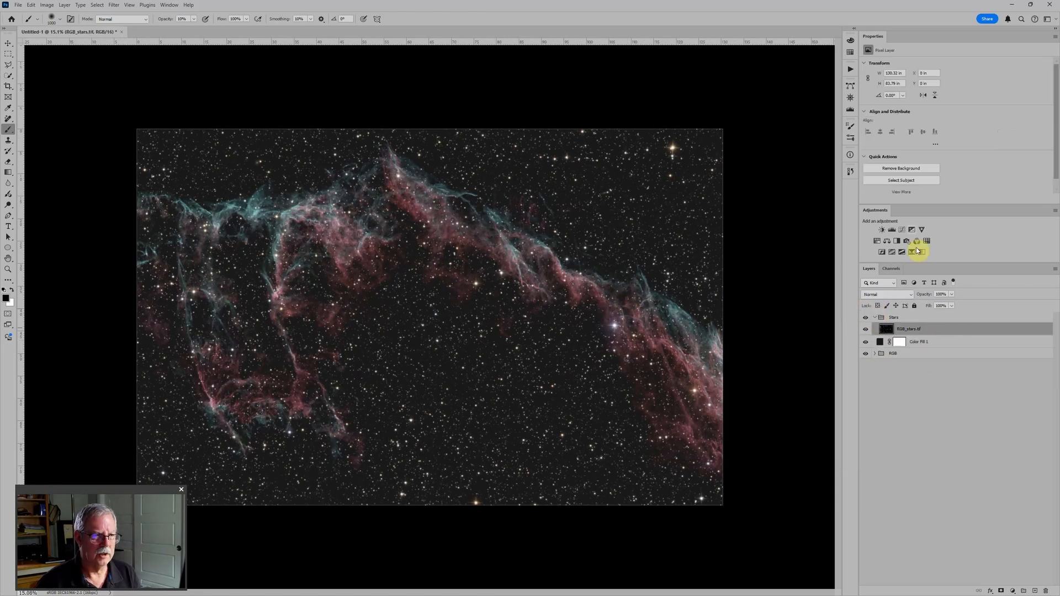
{"action": "left_click", "coordinate": [892, 229]}
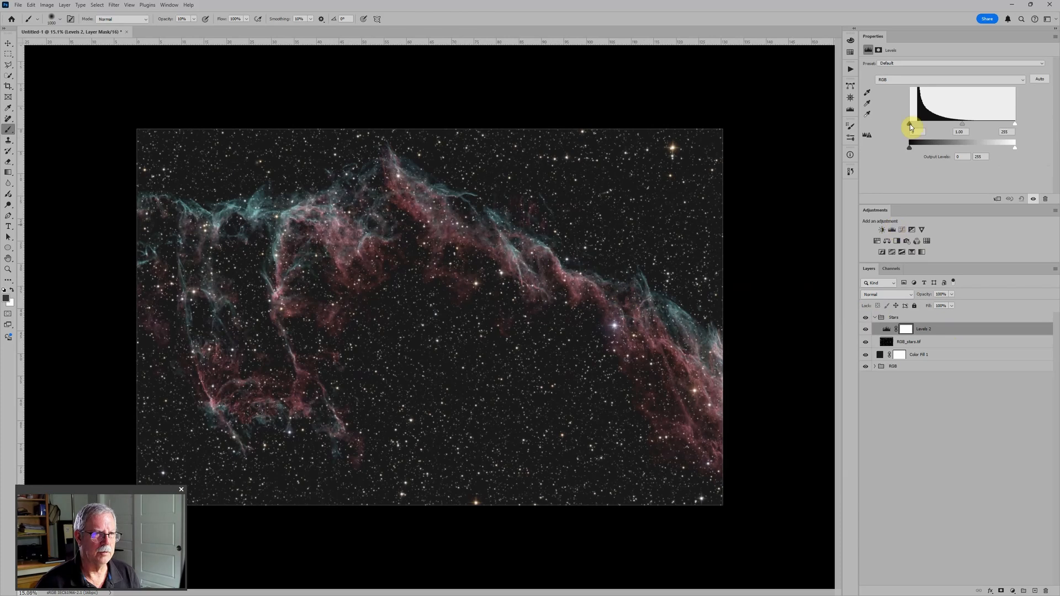
{"action": "left_click_drag", "start_coordinate": [911, 126], "coordinate": [920, 124]}
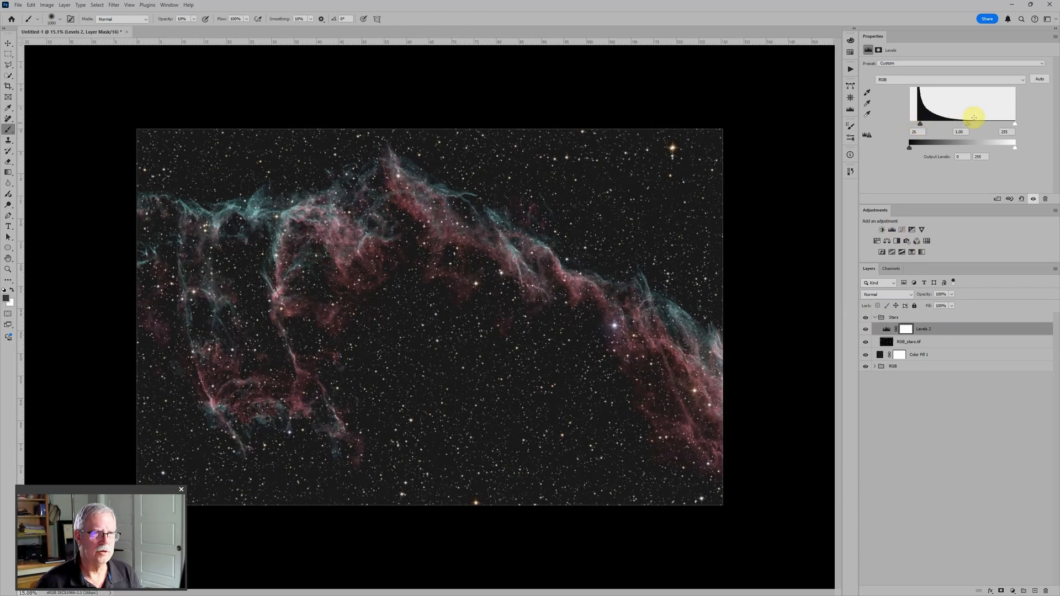
{"action": "left_click_drag", "start_coordinate": [975, 128], "coordinate": [986, 128]}
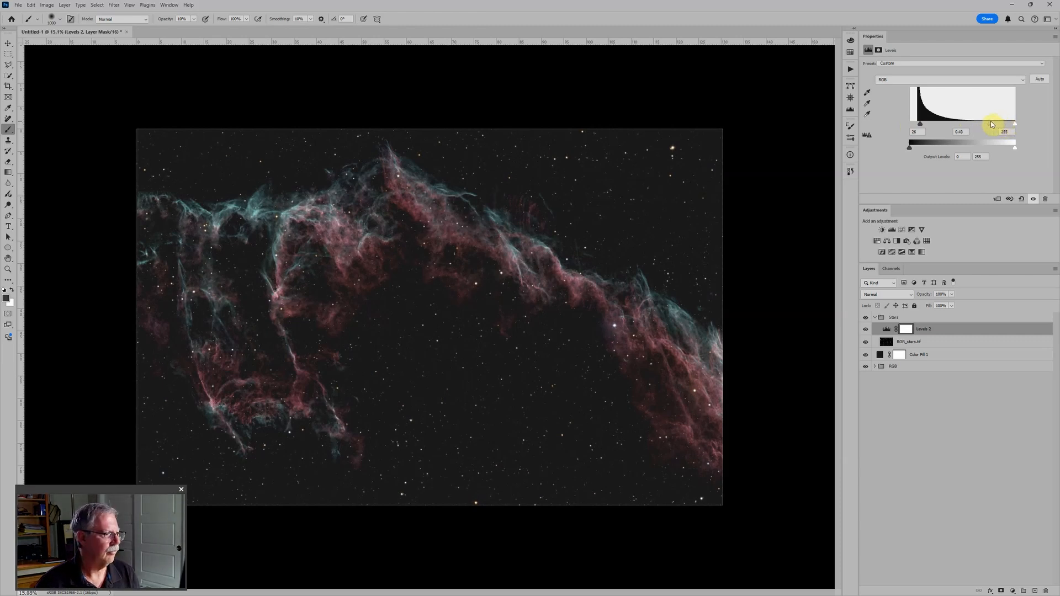
{"action": "scroll", "coordinate": [684, 213], "scroll_direction": "down", "scroll_amount": 5}
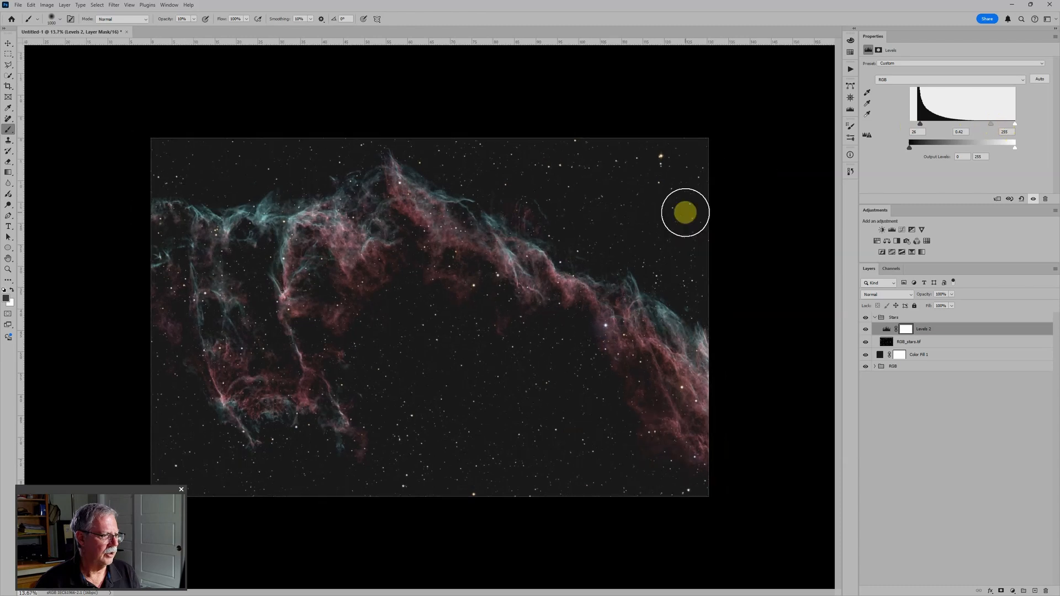
Brighten the nebula by setting the midtone of the RGB group's Levels adjustment to 1.52.
{"action": "left_click", "coordinate": [875, 366]}
{"action": "left_click", "coordinate": [886, 377]}
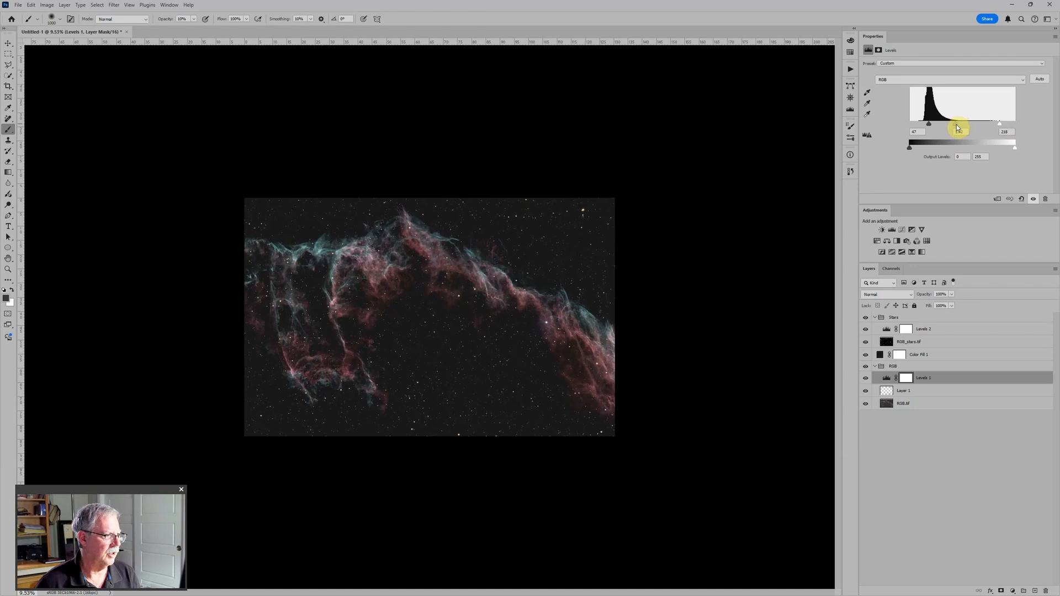
{"action": "left_click_drag", "start_coordinate": [955, 126], "coordinate": [953, 129]}
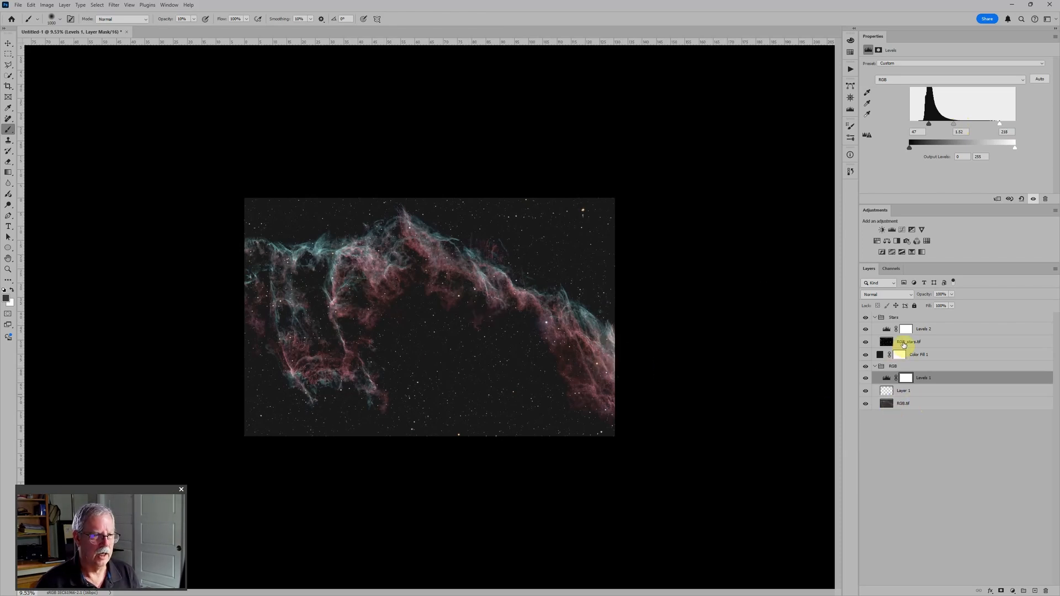
{"action": "scroll", "coordinate": [717, 328], "scroll_direction": "up", "scroll_amount": 1}
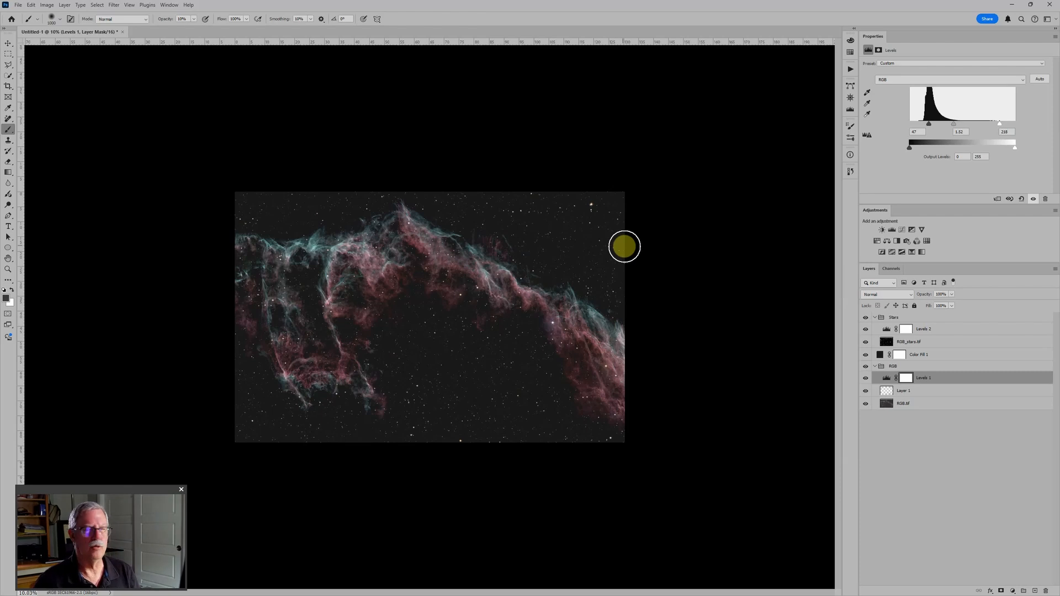
Load the HOO and HOO_stars files from the master folder as a layer stack in a new document.
{"action": "left_click", "coordinate": [19, 5]}
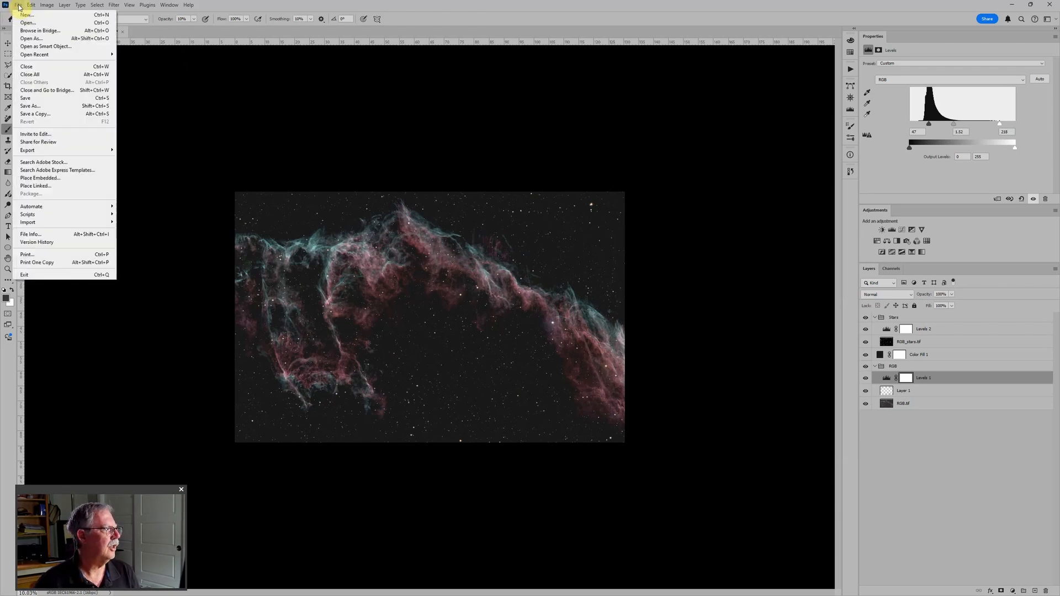
{"action": "mouse_move", "coordinate": [80, 217]}
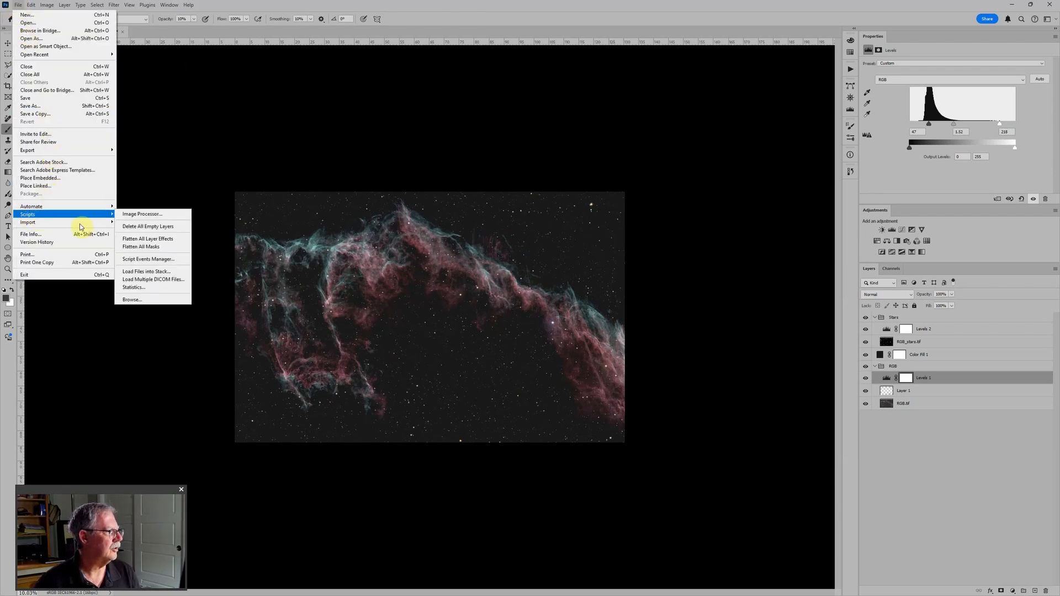
{"action": "left_click", "coordinate": [166, 276]}
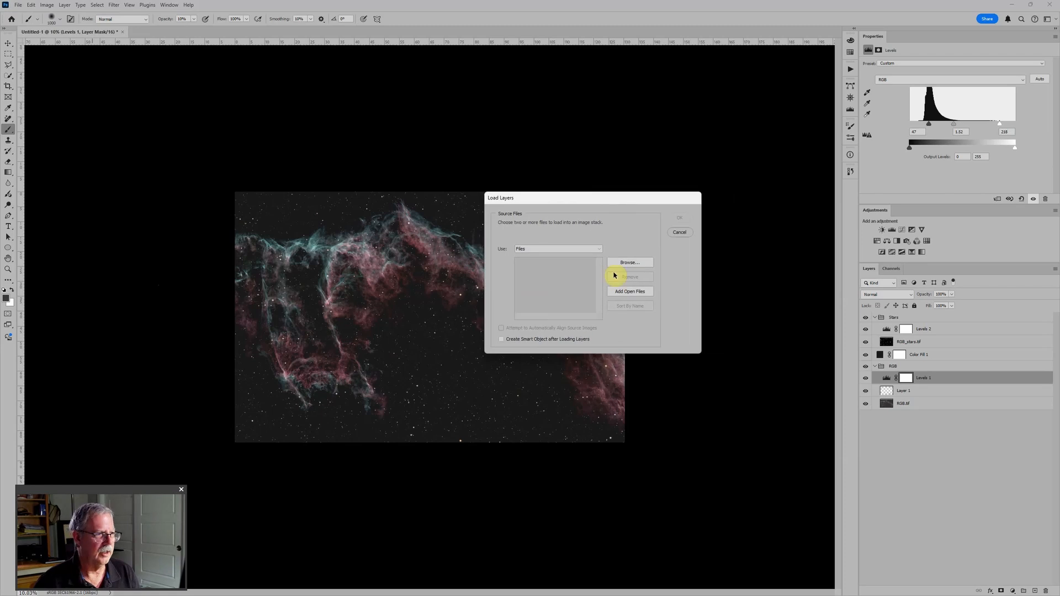
{"action": "left_click", "coordinate": [638, 263]}
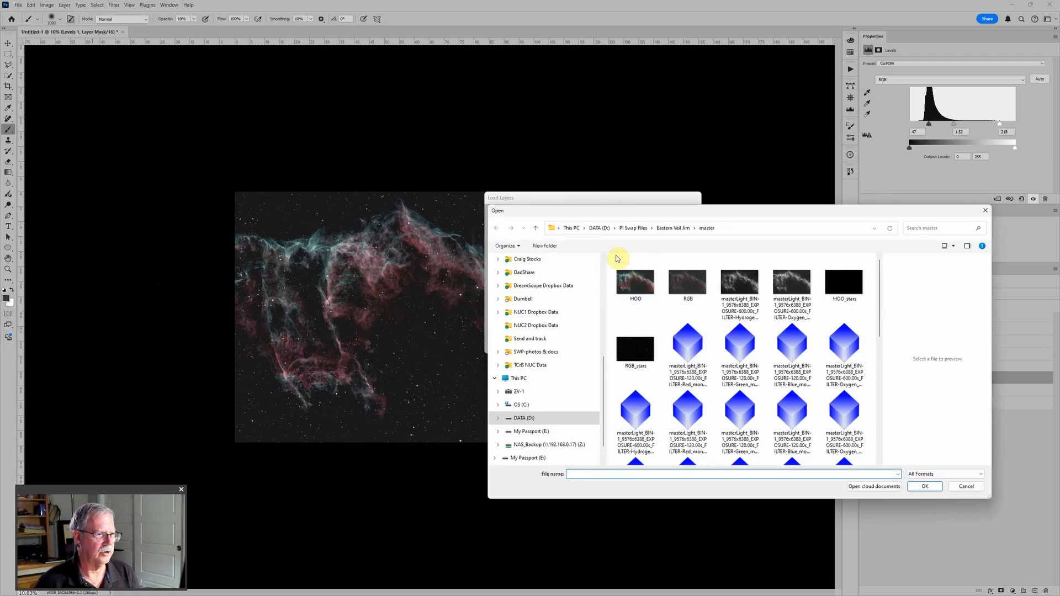
{"action": "left_click", "coordinate": [635, 291]}
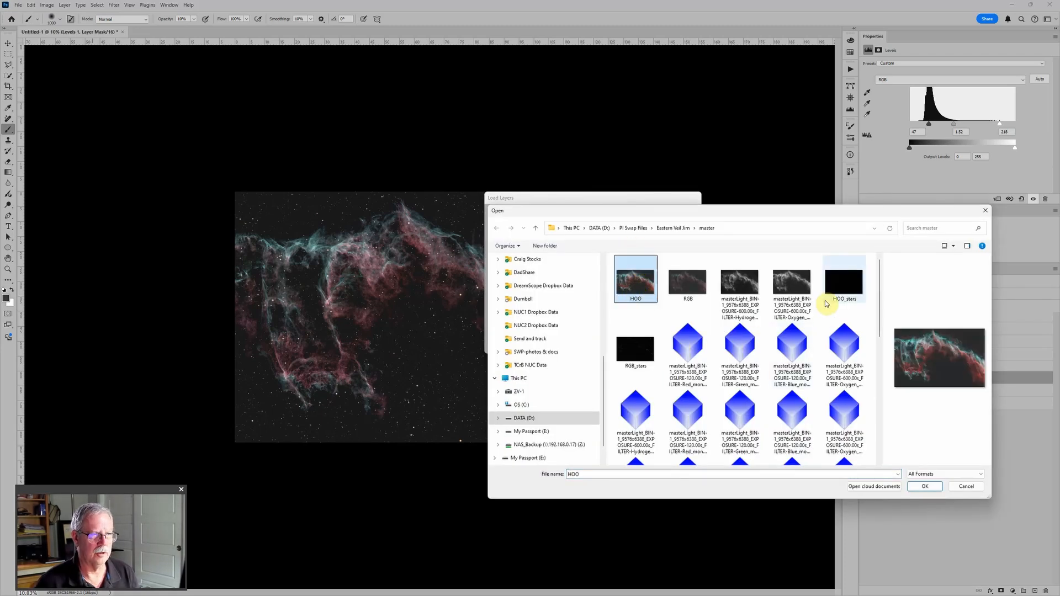
{"action": "left_click", "coordinate": [844, 283], "text": "ctrl"}
{"action": "left_click", "coordinate": [930, 486]}
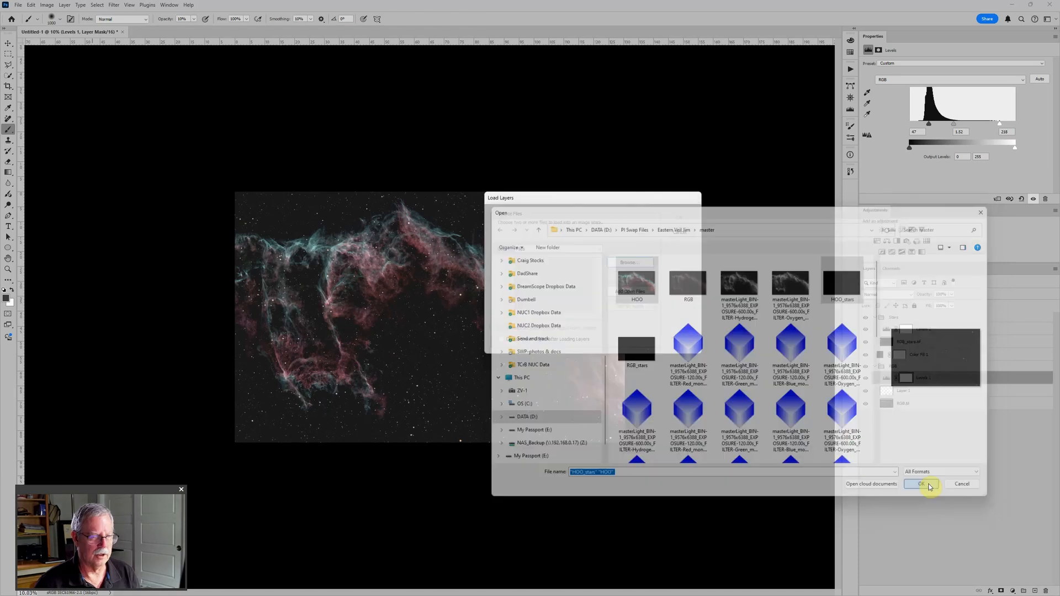
{"action": "left_click", "coordinate": [677, 220]}
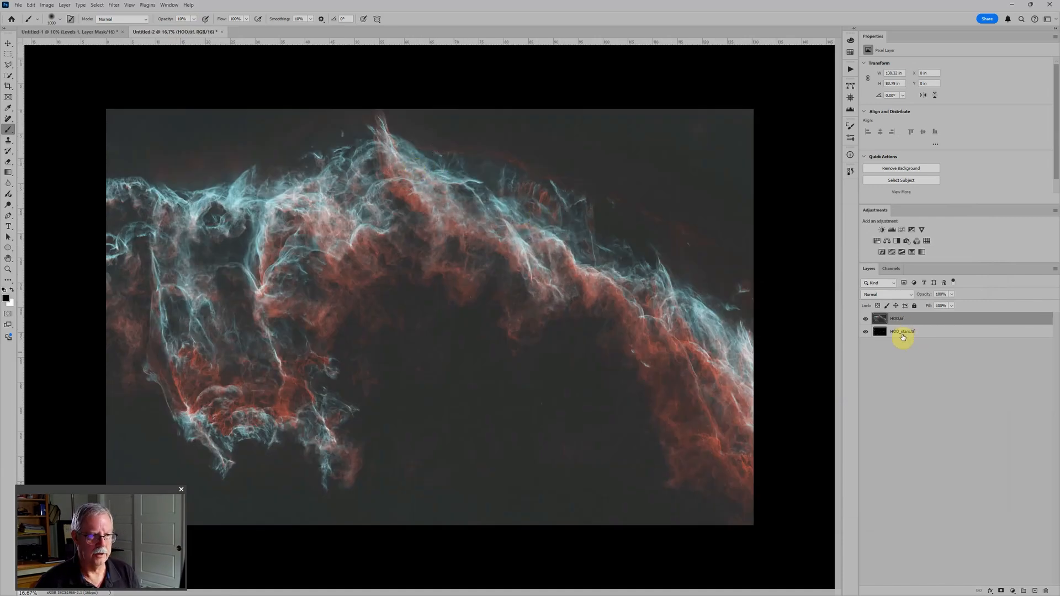
Move HOO_stars.tif above HOO.tif and put it in a group named "stars" with the Screen blend mode.
{"action": "left_click_drag", "start_coordinate": [904, 334], "coordinate": [911, 317]}
{"action": "key", "text": "ctrl+g"}
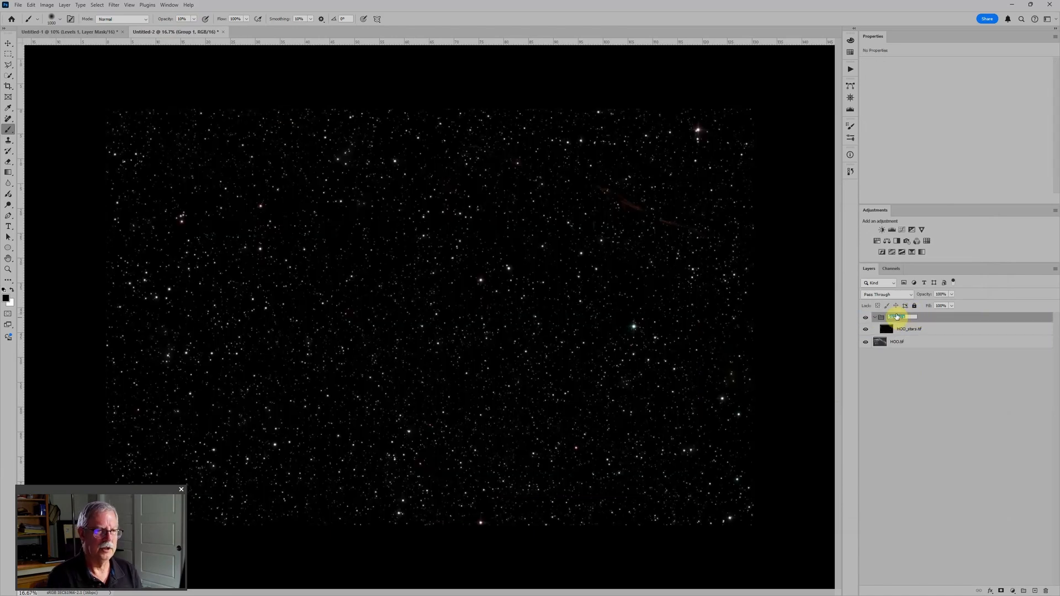
{"action": "type", "text": "stars"}
{"action": "key", "text": "Return"}
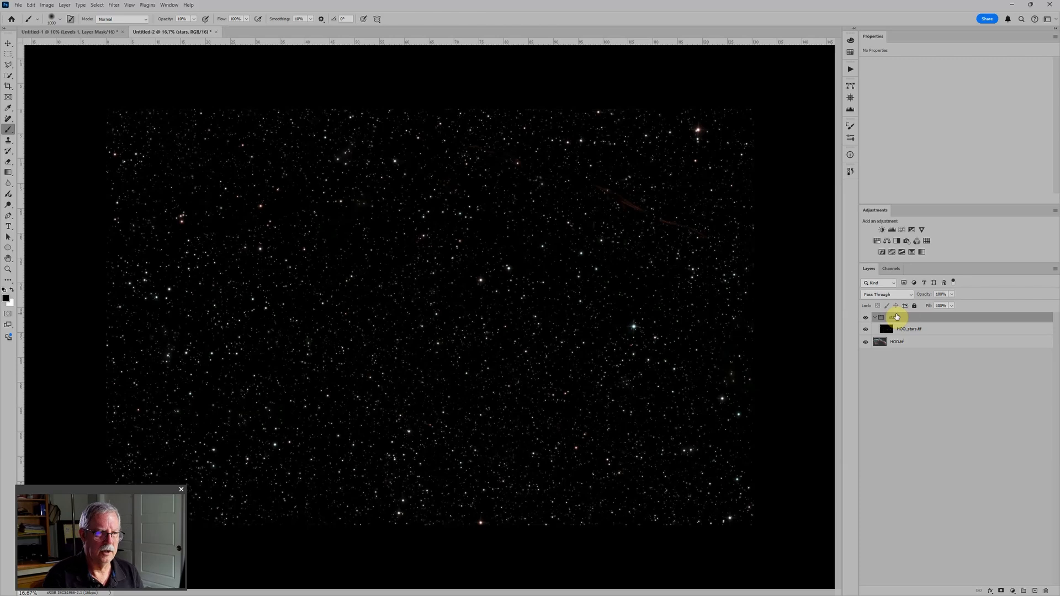
{"action": "left_click", "coordinate": [887, 295]}
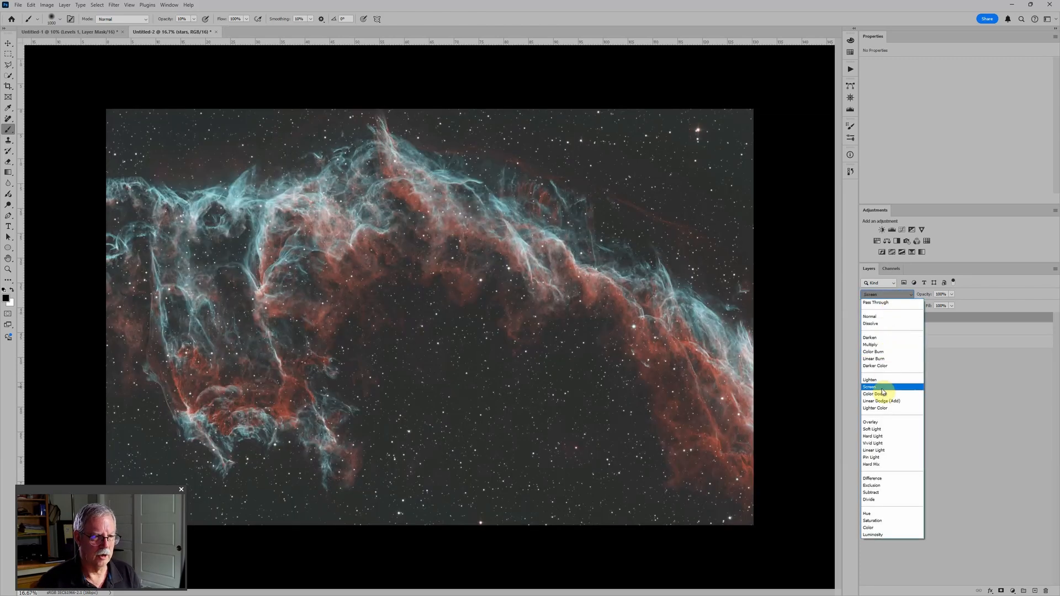
{"action": "left_click", "coordinate": [882, 387]}
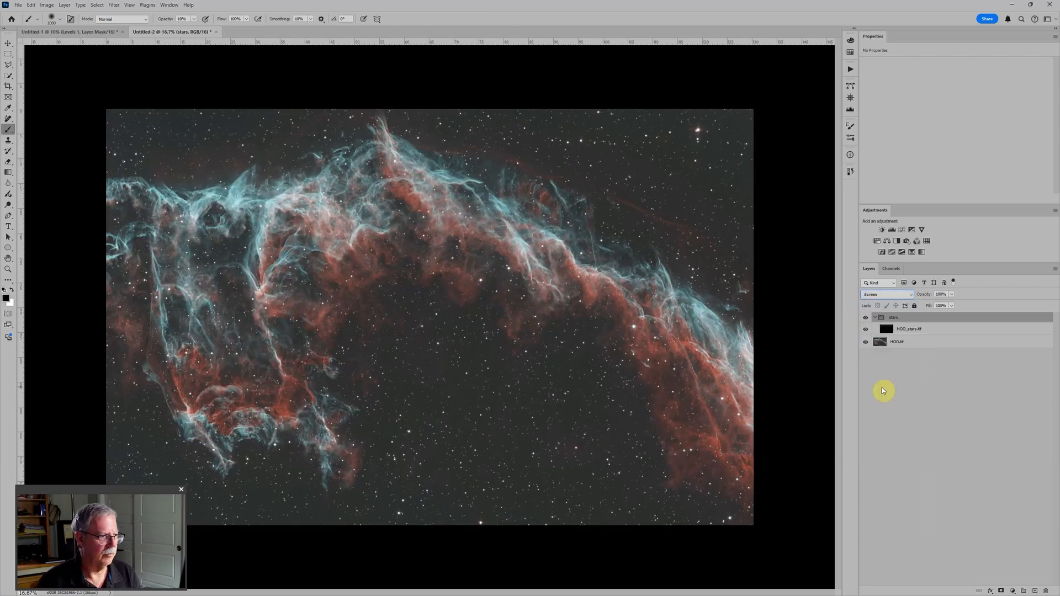
Put the HOO.tif layer in its own group named "HOO".
{"action": "left_click", "coordinate": [904, 343]}
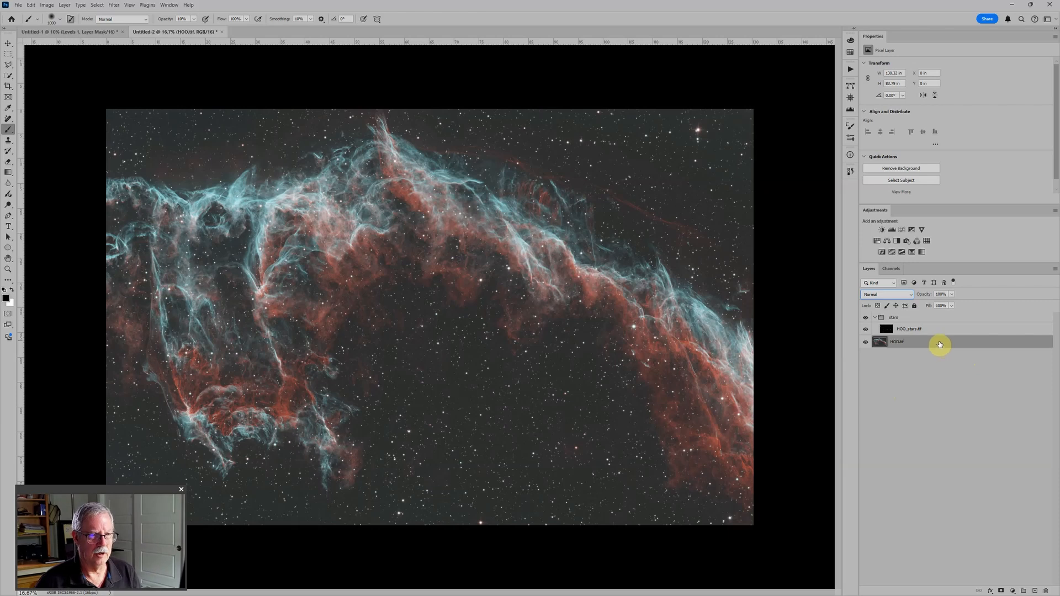
{"action": "key", "text": "ctrl+g"}
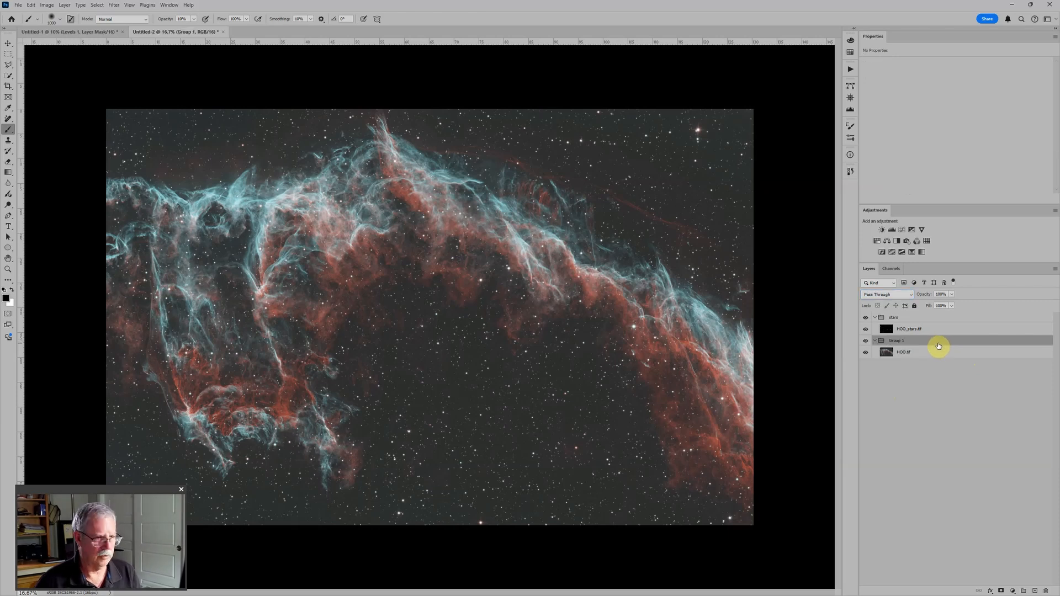
{"action": "double_click", "coordinate": [902, 341]}
{"action": "type", "text": "HOO"}
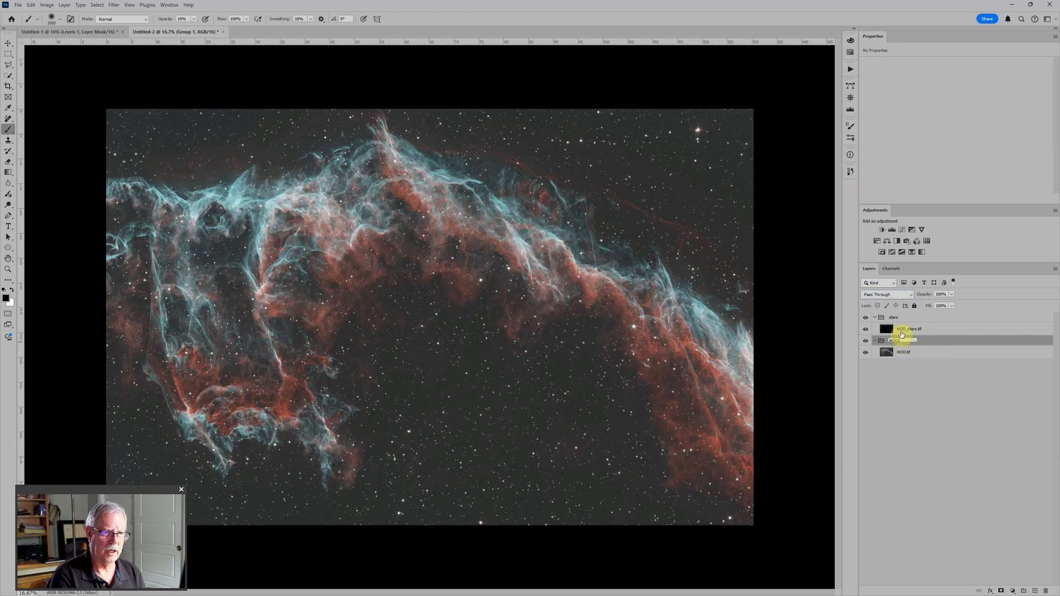
{"action": "key", "text": "Return"}
Add a Levels adjustment above the HOO.tif layer, raising its black point and slightly brightening the midtones.
{"action": "left_click", "coordinate": [963, 352]}
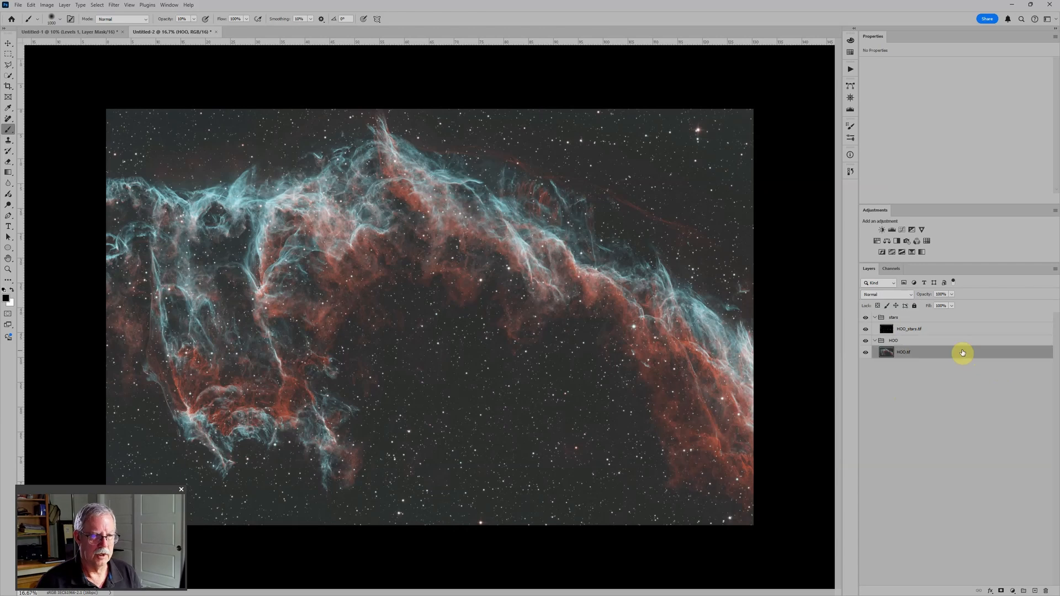
{"action": "left_click", "coordinate": [893, 230]}
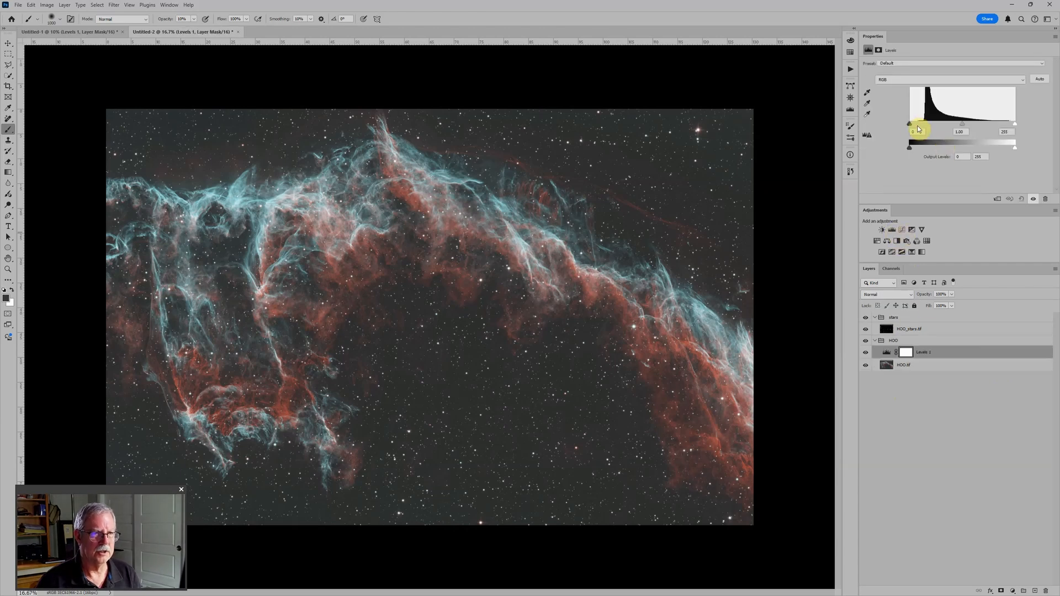
{"action": "left_click_drag", "start_coordinate": [910, 123], "coordinate": [915, 126]}
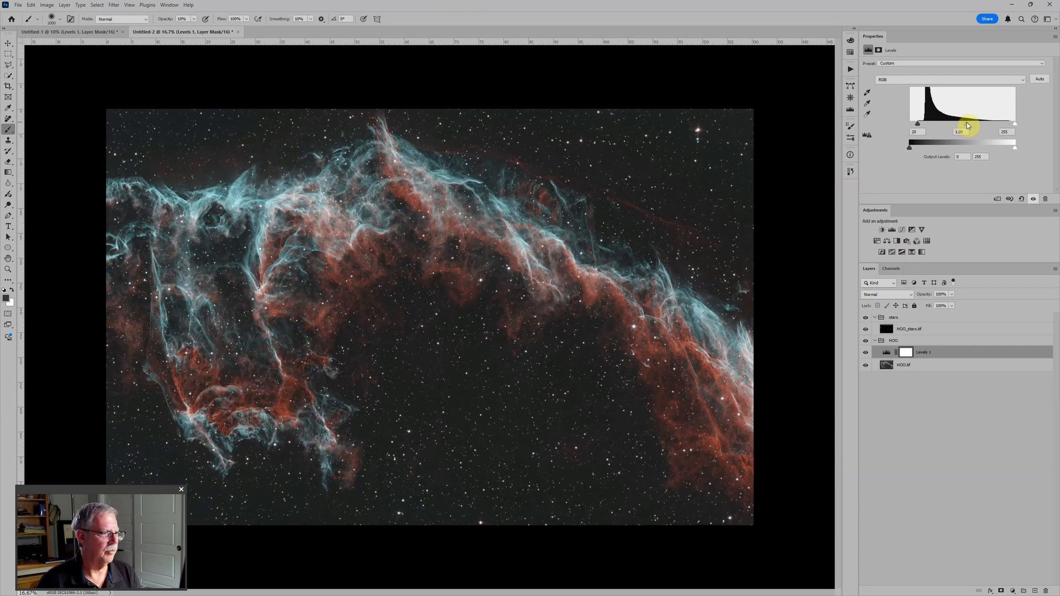
{"action": "left_click_drag", "start_coordinate": [964, 126], "coordinate": [963, 125]}
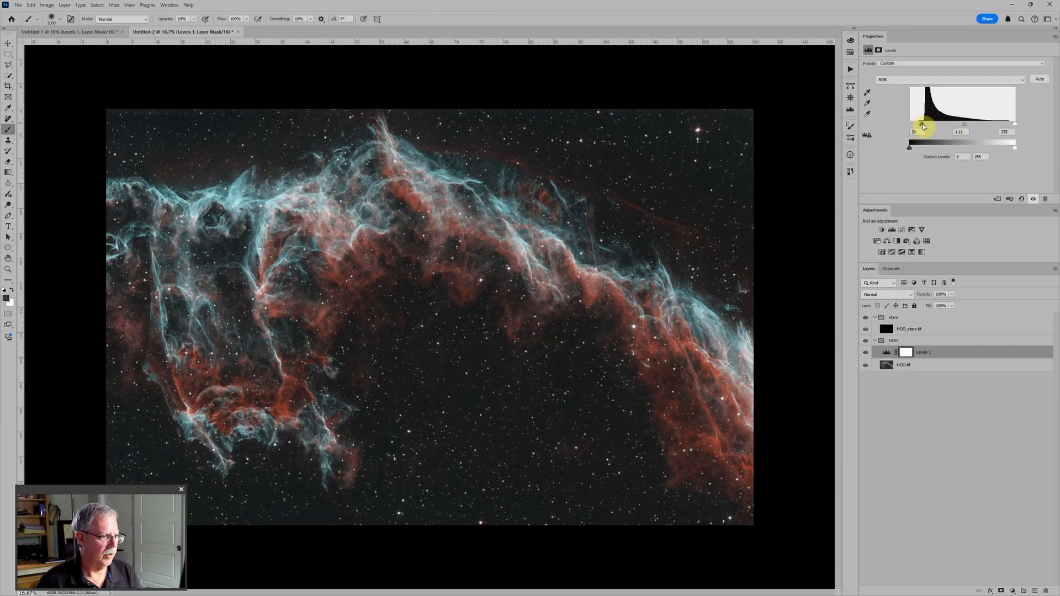
Add a Color Balance adjustment to the HOO group with midtones at -2 Cyan/Red and -12 Magenta/Green.
{"action": "left_click", "coordinate": [888, 241]}
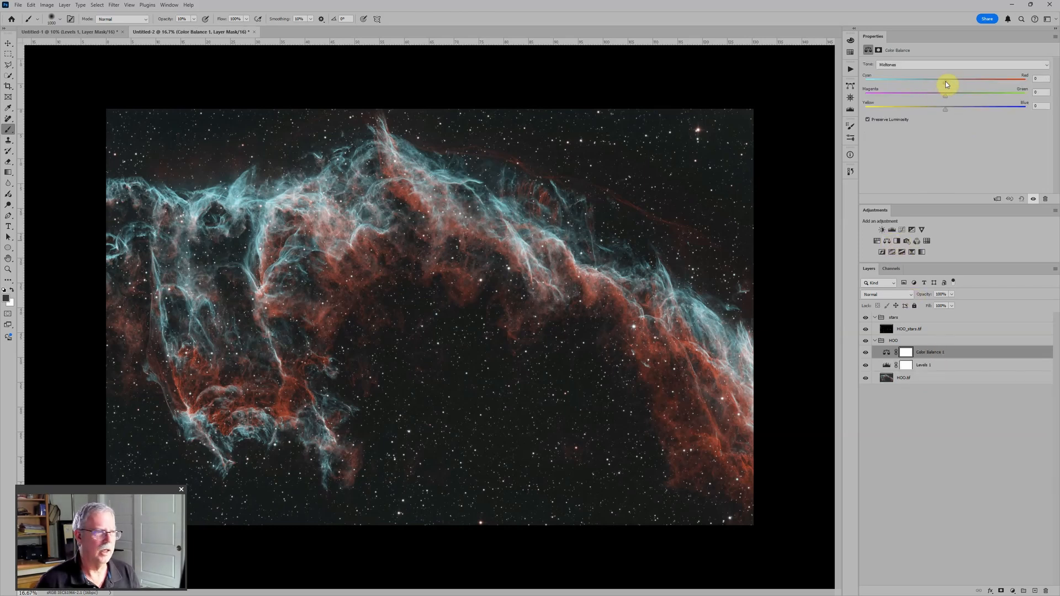
{"action": "left_click_drag", "start_coordinate": [942, 83], "coordinate": [949, 82]}
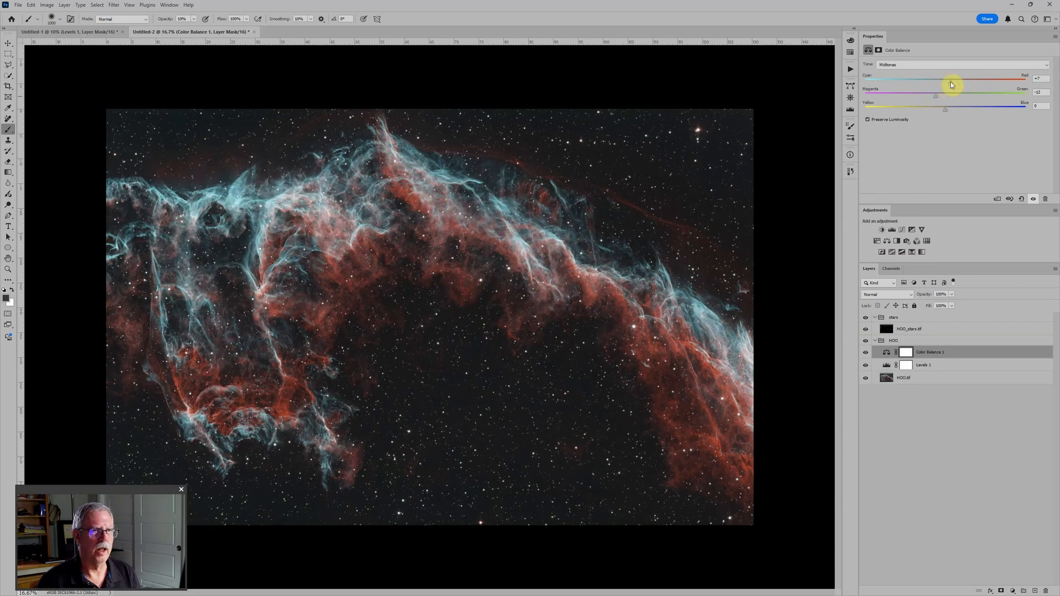
{"action": "left_click_drag", "start_coordinate": [951, 83], "coordinate": [946, 85]}
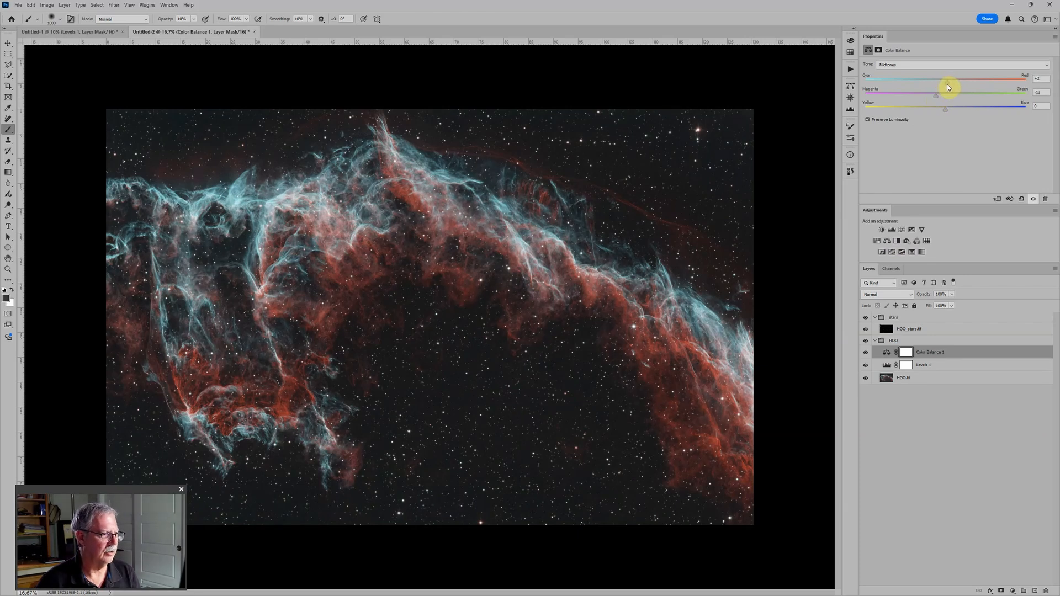
Compare the whole HOO image with the RGB version in the Untitled-1 document and return to Untitled-2.
{"action": "scroll", "coordinate": [669, 220], "scroll_direction": "down", "scroll_amount": 2}
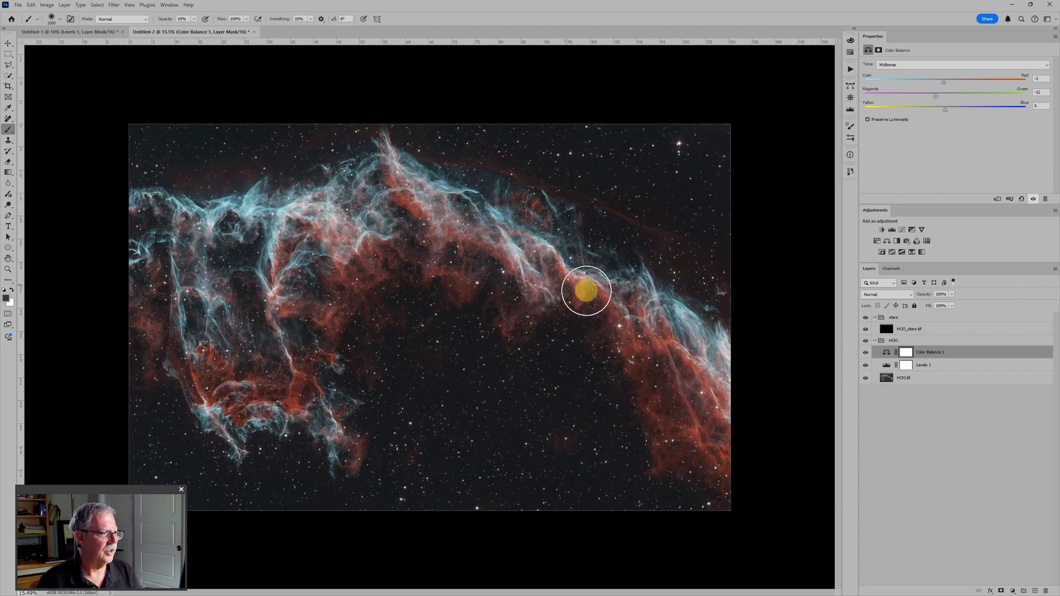
{"action": "left_click", "coordinate": [89, 34]}
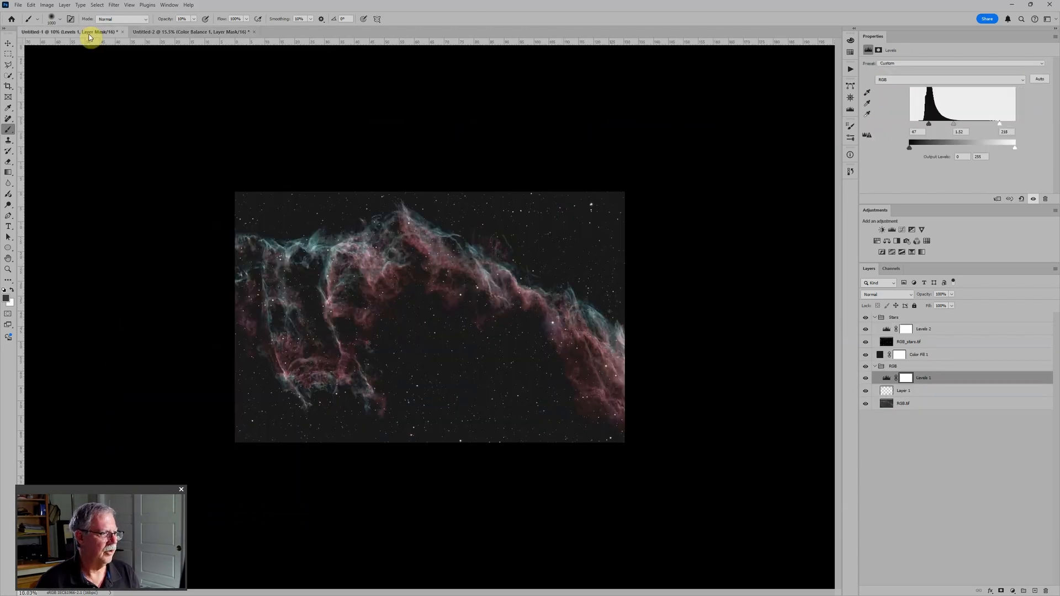
{"action": "left_click", "coordinate": [165, 32]}
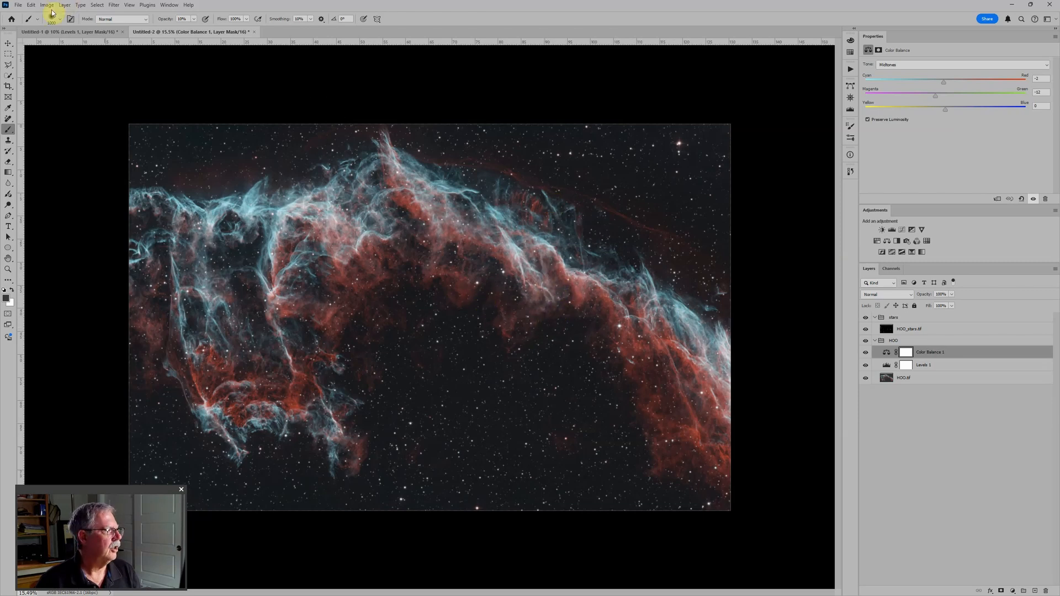
Load RGB, HOO_stars, RGB_stars and the autocropped Hydrogen and Oxygen masters from the master folder as a layer stack in a new document.
{"action": "left_click", "coordinate": [18, 5]}
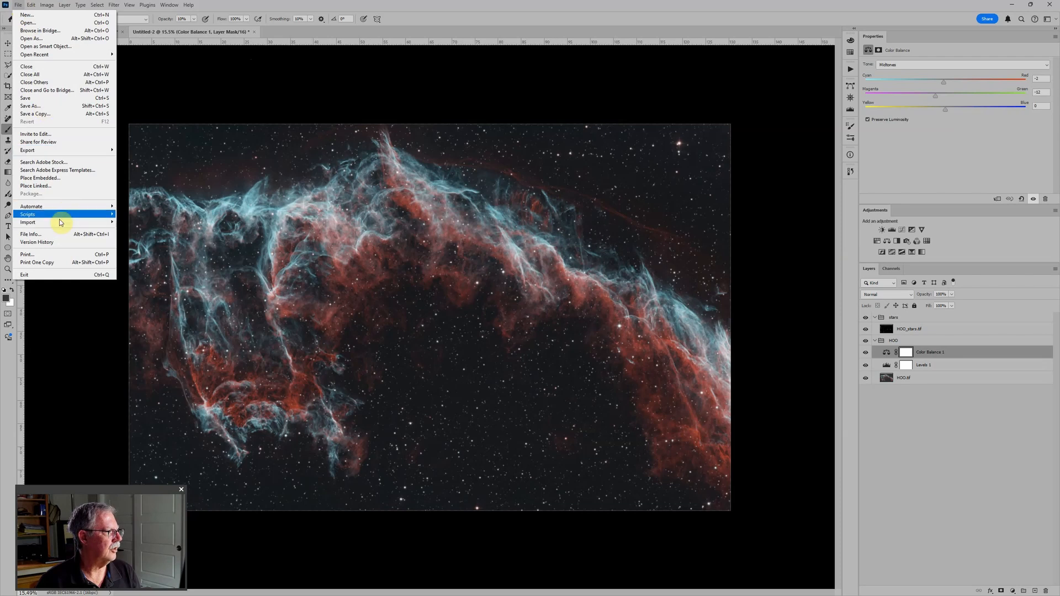
{"action": "mouse_move", "coordinate": [62, 218]}
{"action": "left_click", "coordinate": [146, 271]}
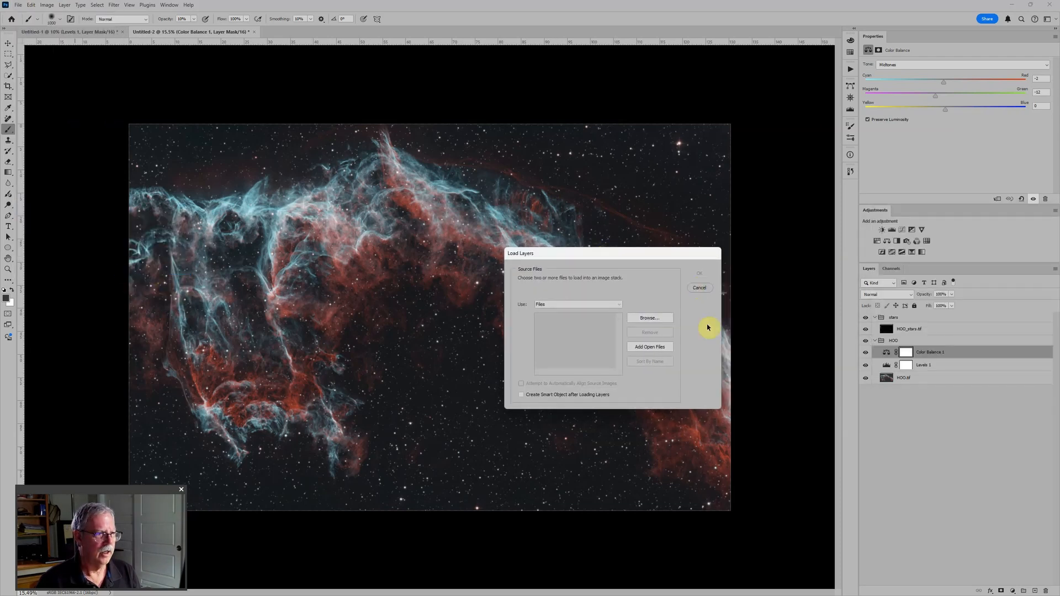
{"action": "left_click", "coordinate": [661, 318]}
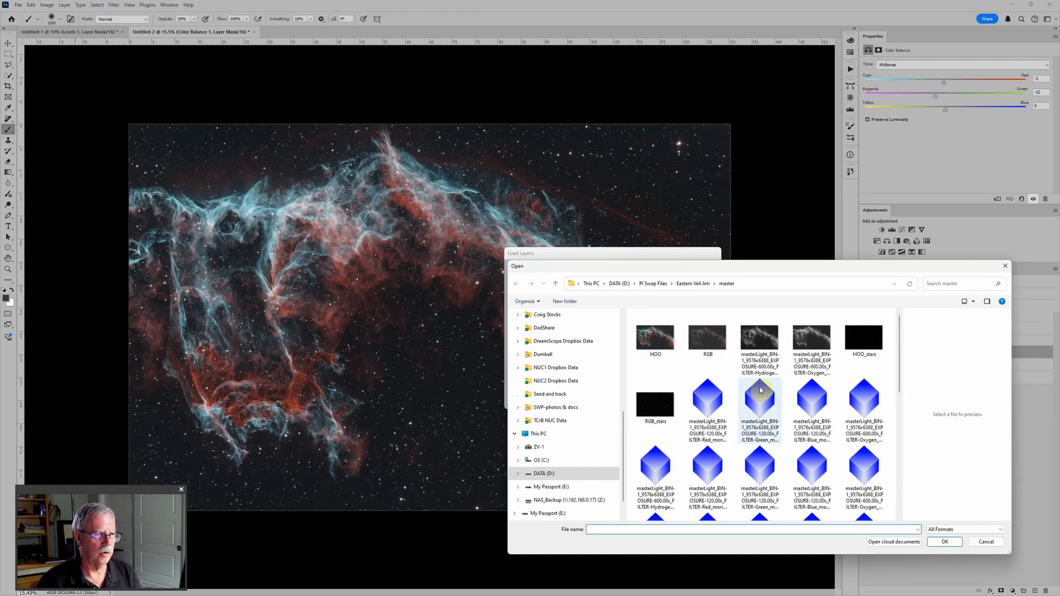
{"action": "left_click", "coordinate": [760, 344]}
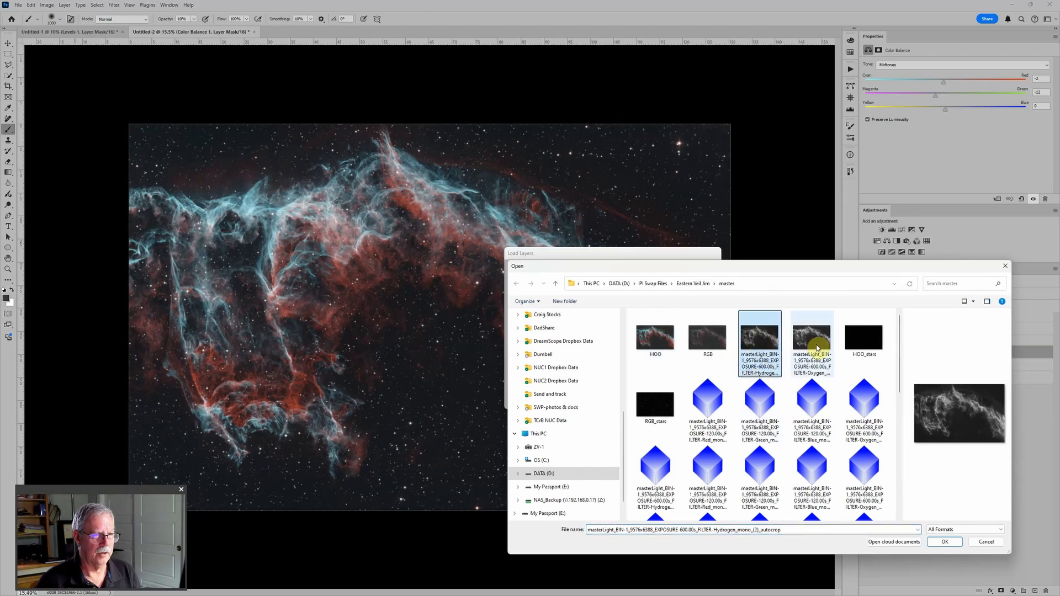
{"action": "left_click", "coordinate": [817, 346], "text": "ctrl"}
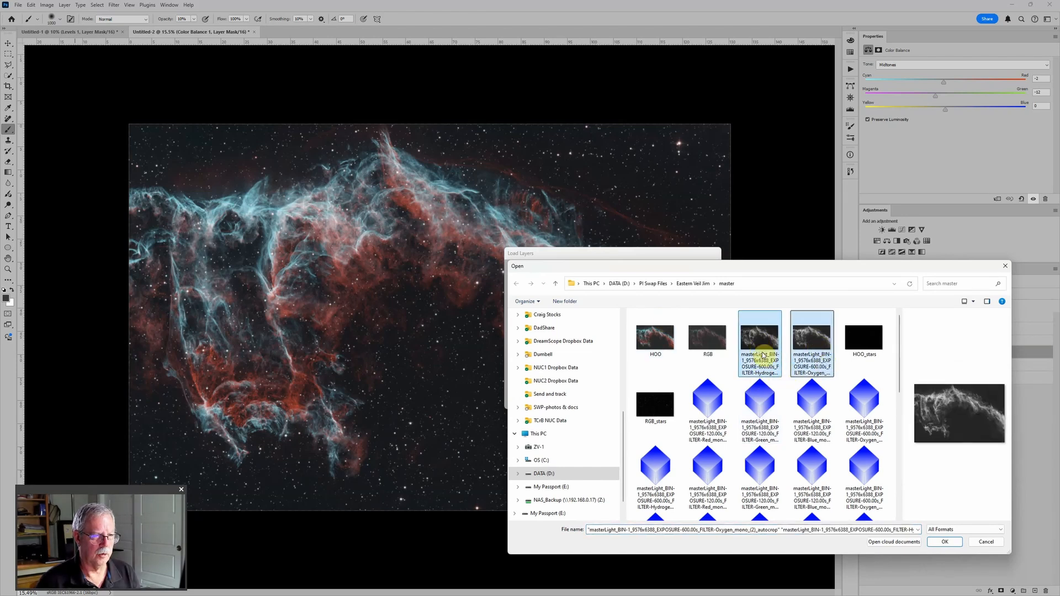
{"action": "left_click", "coordinate": [864, 338], "text": "ctrl"}
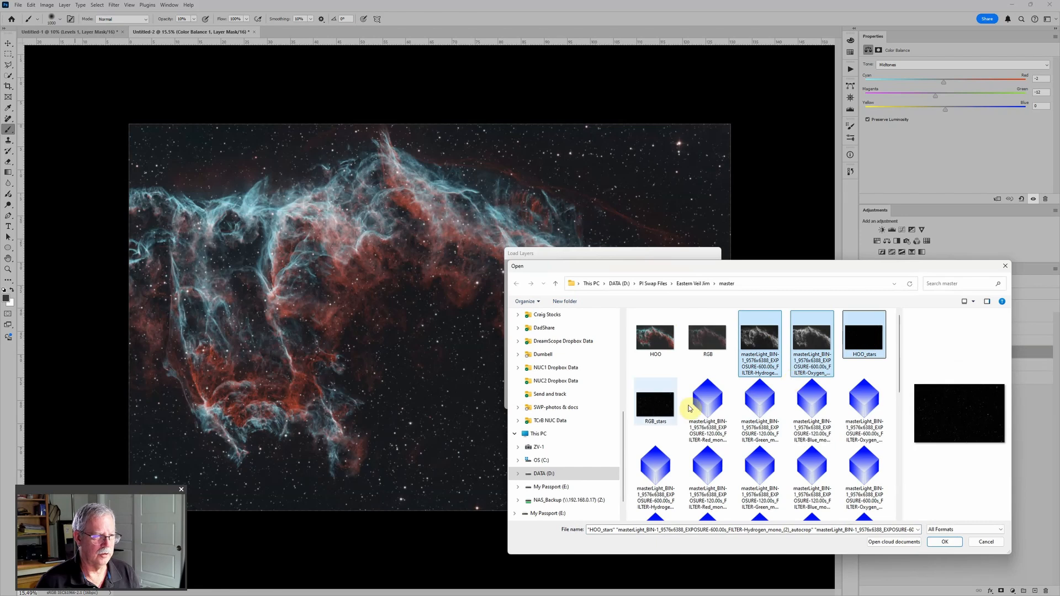
{"action": "left_click", "coordinate": [663, 413], "text": "ctrl"}
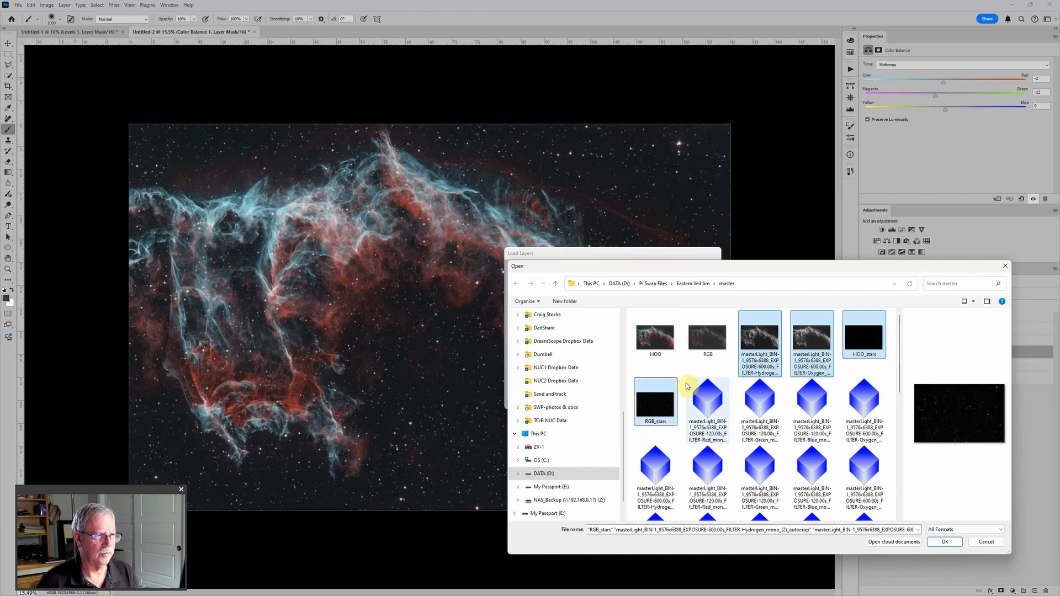
{"action": "left_click", "coordinate": [709, 345], "text": "ctrl"}
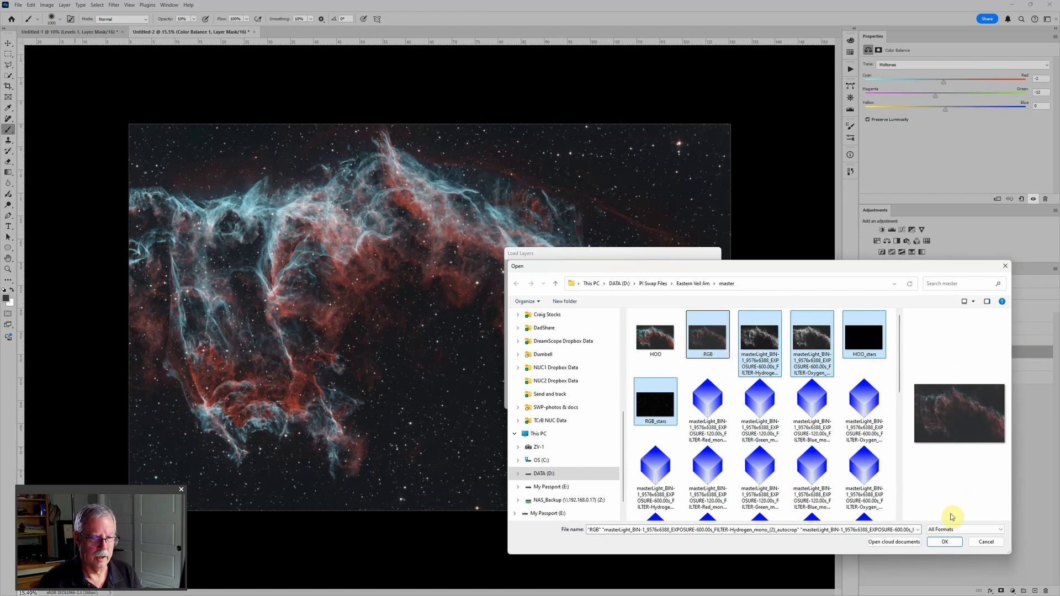
{"action": "left_click", "coordinate": [945, 542]}
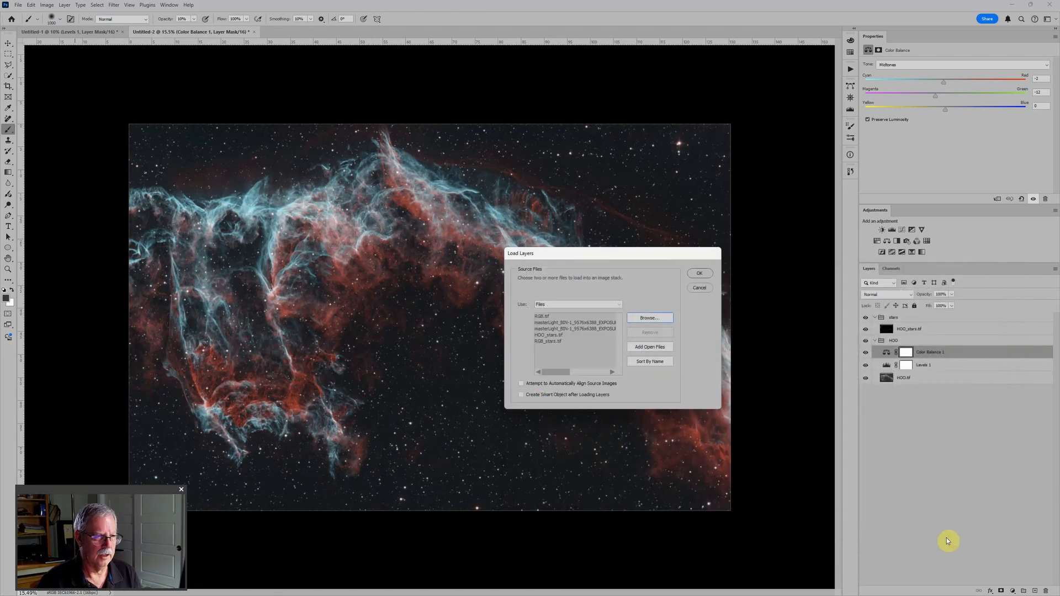
{"action": "left_click", "coordinate": [699, 273]}
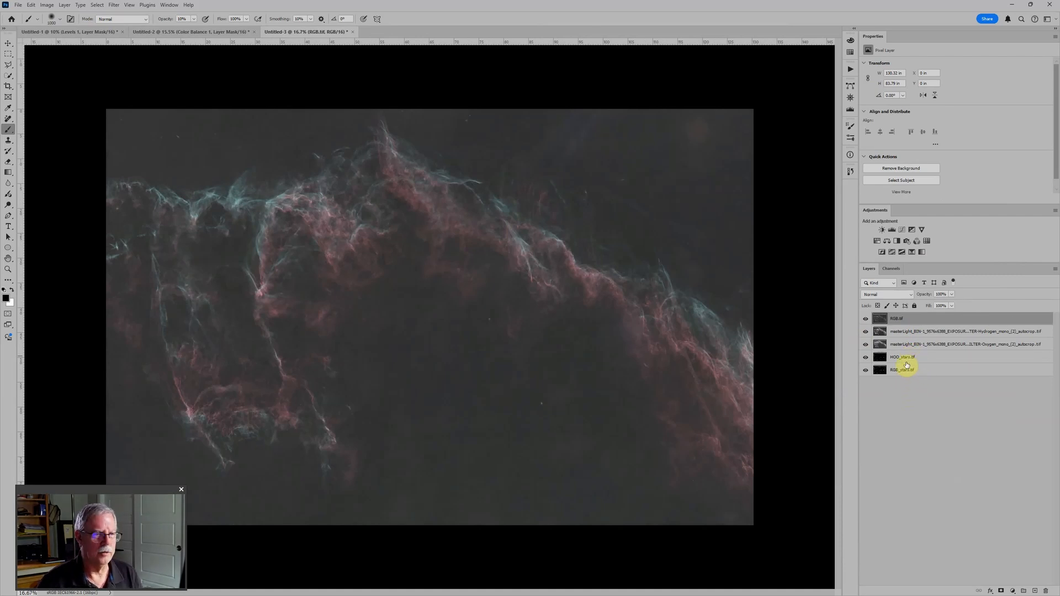
Reorder the layers so RGB.tif is at the bottom and HOO_stars.tif and RGB_stars.tif are at the top.
{"action": "left_click_drag", "start_coordinate": [908, 319], "coordinate": [918, 390]}
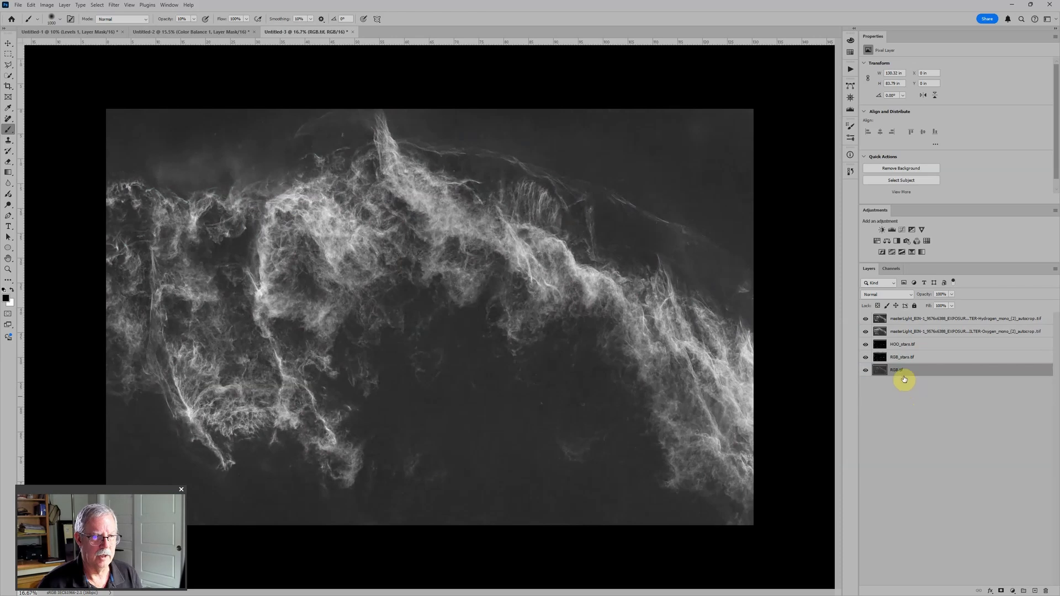
{"action": "left_click", "coordinate": [909, 357]}
{"action": "left_click", "coordinate": [918, 345], "text": "shift"}
{"action": "left_click_drag", "start_coordinate": [918, 345], "coordinate": [912, 307]}
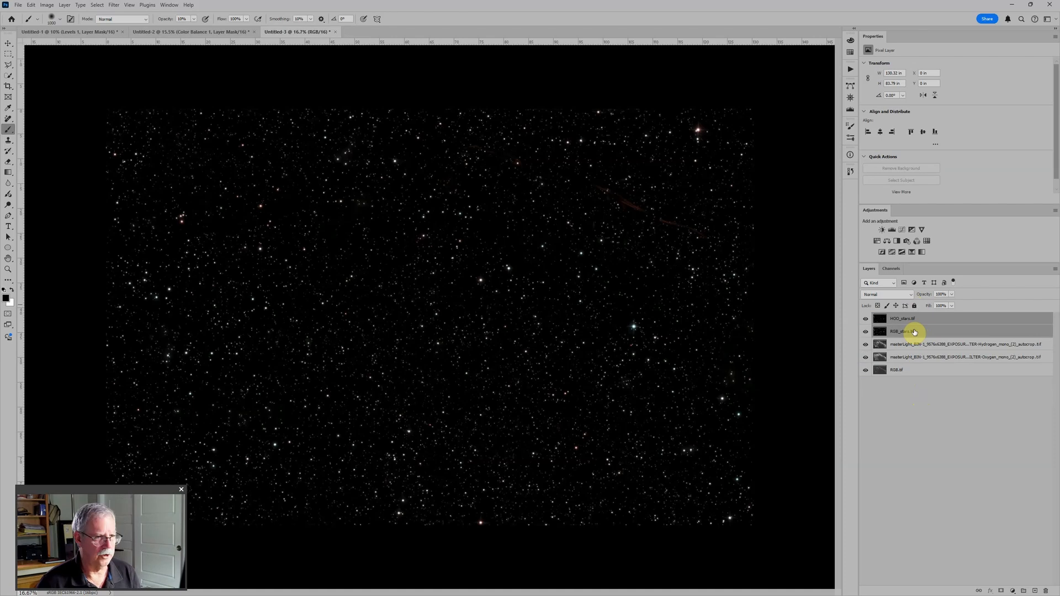
Group the two star layers, name the group "Stars" and set its blend mode to Screen.
{"action": "key", "text": "ctrl+g"}
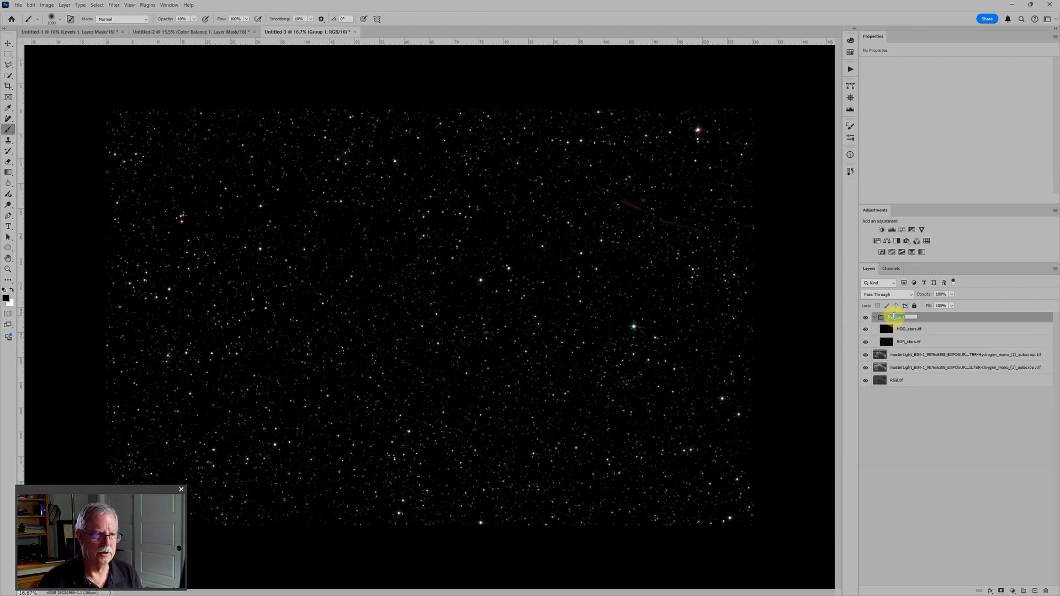
{"action": "type", "text": "Stars"}
{"action": "key", "text": "Return"}
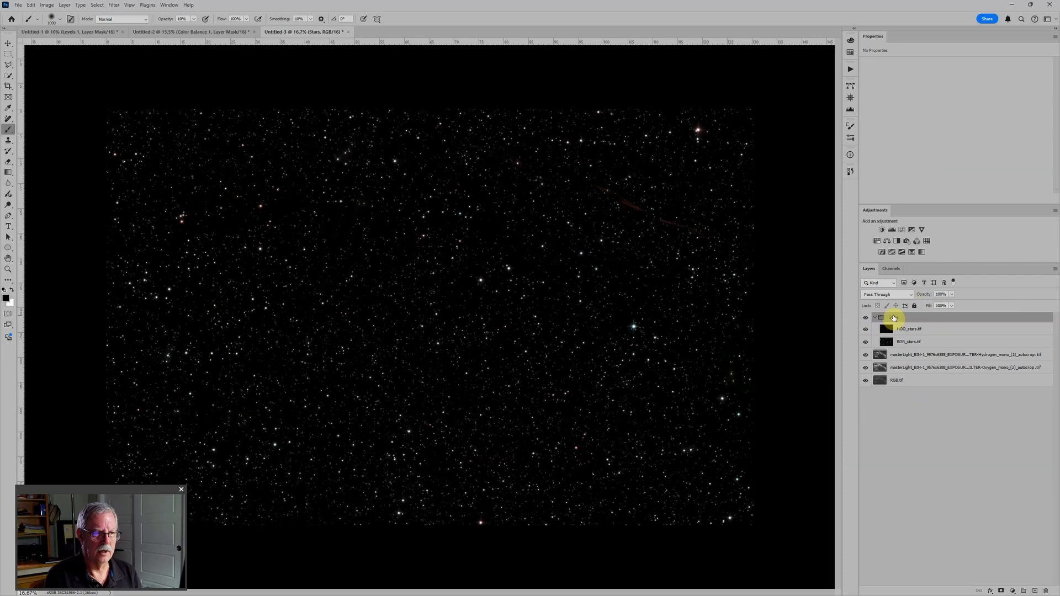
{"action": "left_click", "coordinate": [888, 292]}
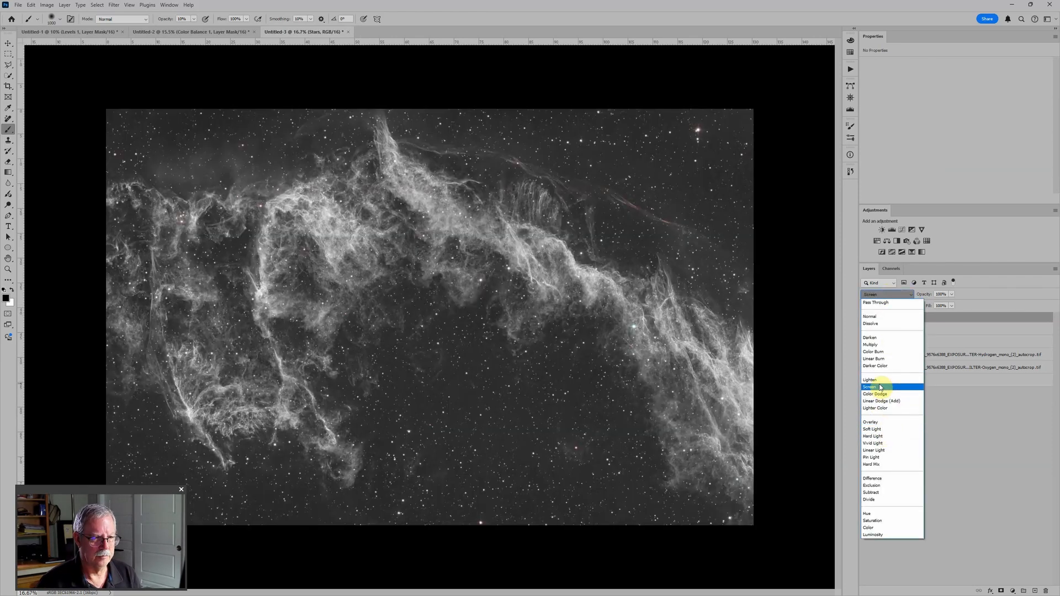
{"action": "left_click", "coordinate": [882, 388]}
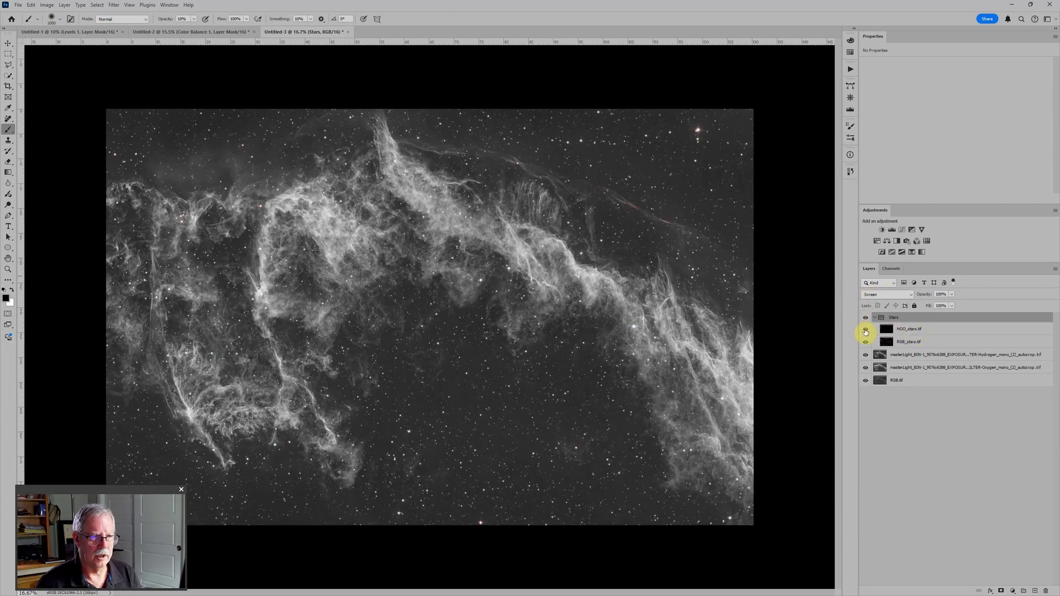
Compare the two star layers, then place RGB_stars.tif above HOO_stars.tif with the Color blend mode.
{"action": "left_click", "coordinate": [866, 331]}
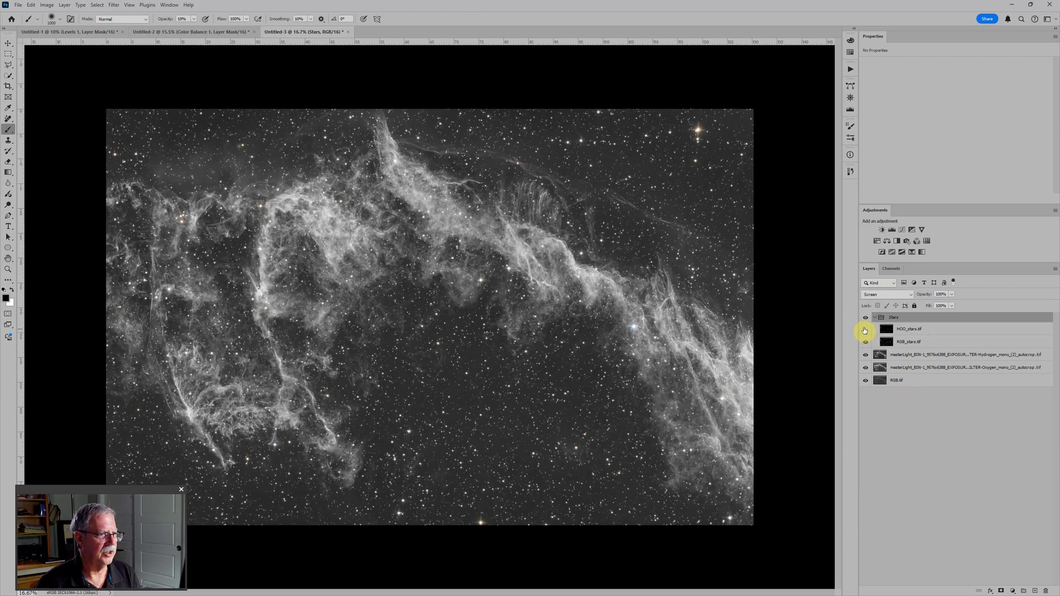
{"action": "scroll", "coordinate": [668, 264], "scroll_direction": "up", "scroll_amount": 1}
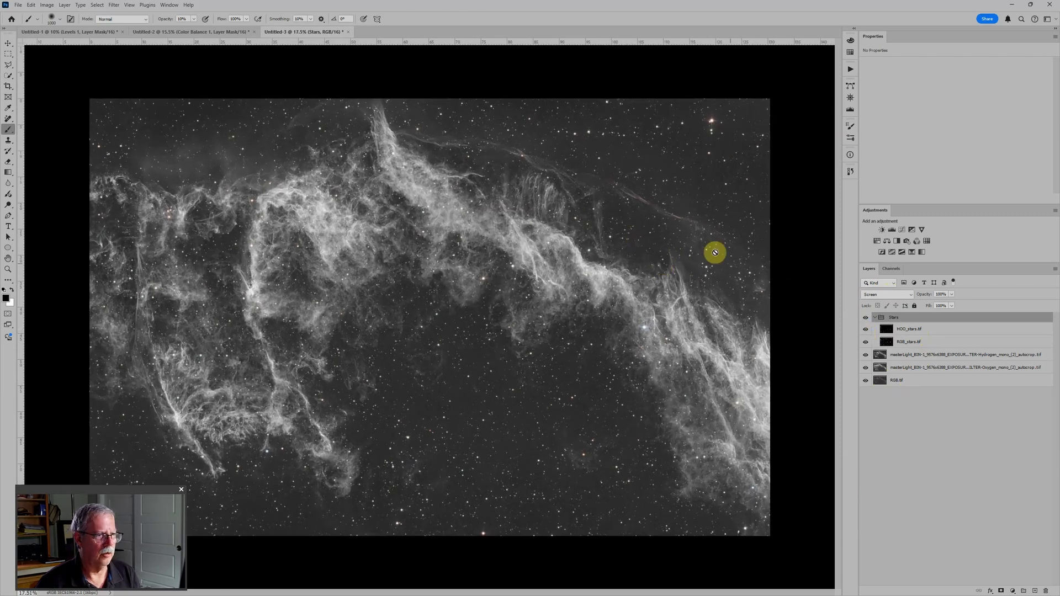
{"action": "left_click", "coordinate": [933, 342]}
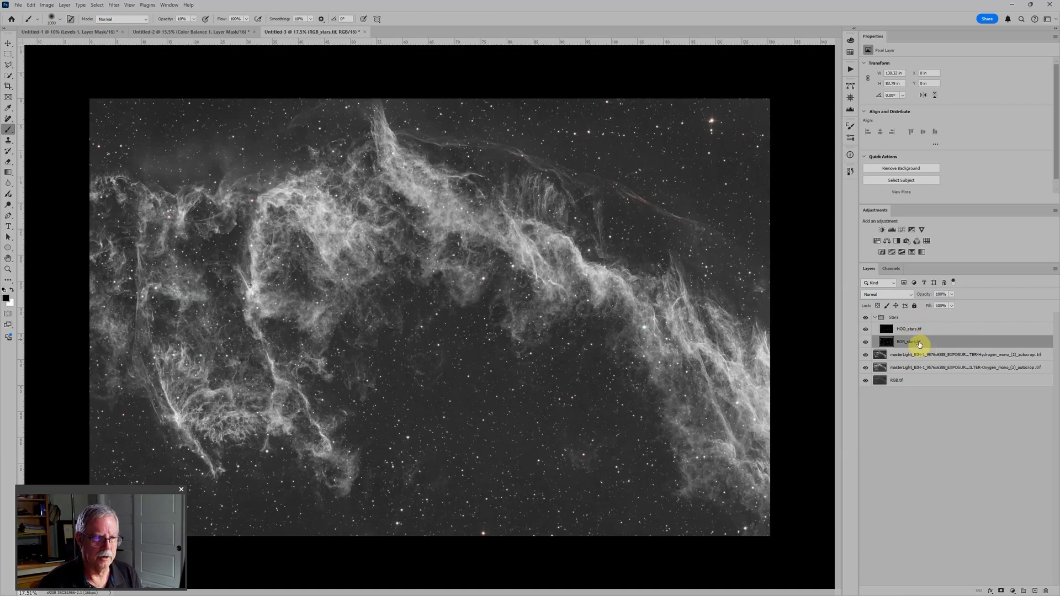
{"action": "left_click_drag", "start_coordinate": [919, 344], "coordinate": [918, 330]}
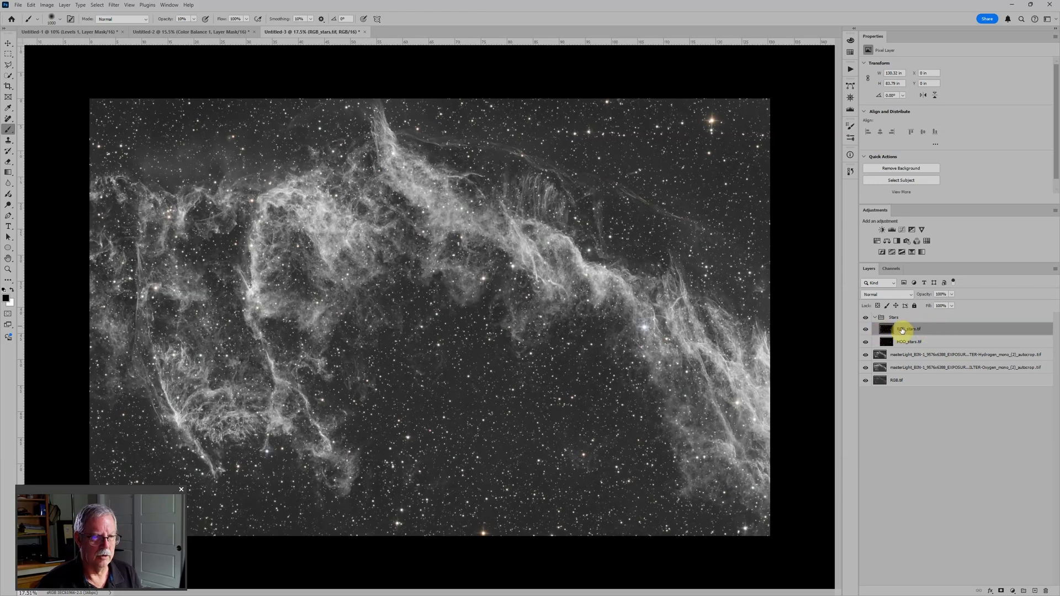
{"action": "left_click", "coordinate": [888, 294]}
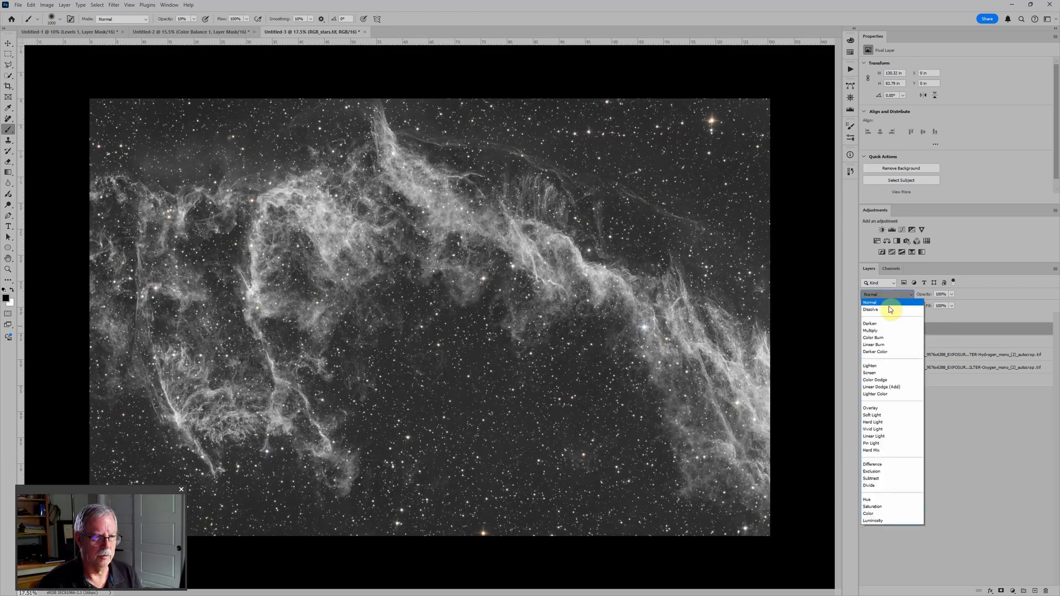
{"action": "left_click", "coordinate": [887, 515]}
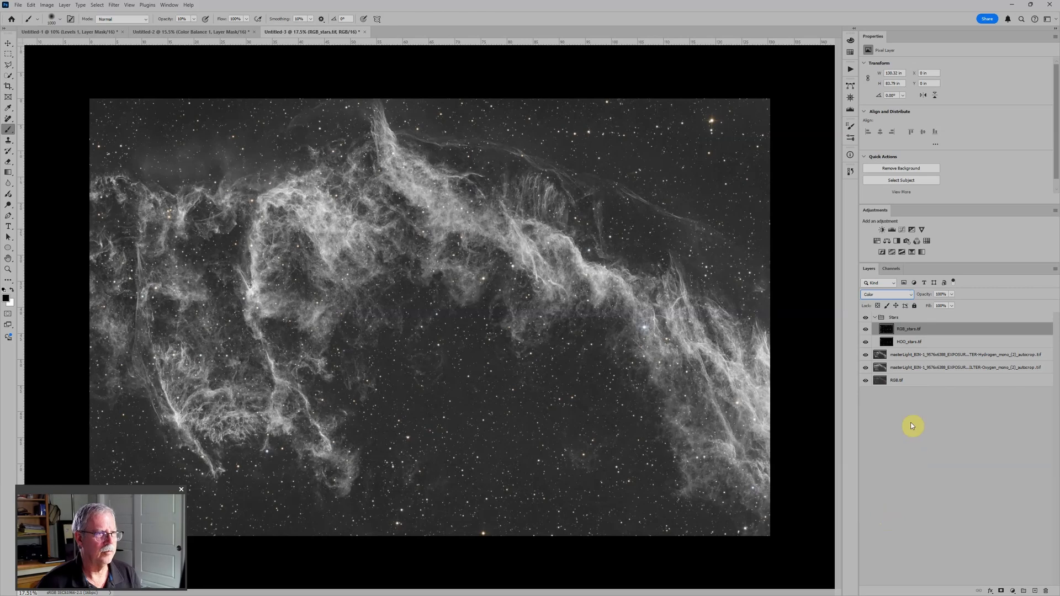
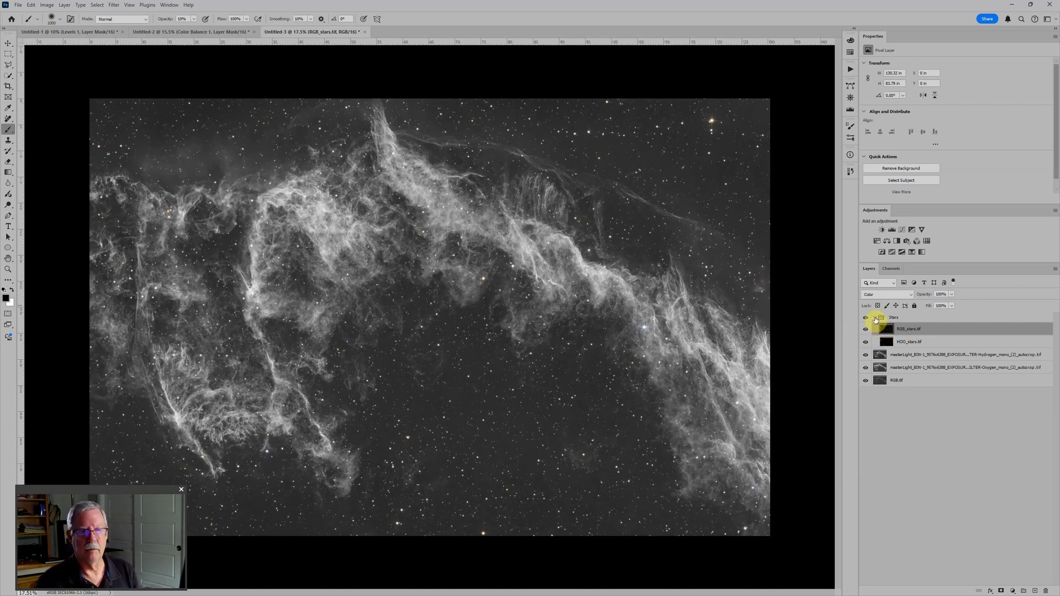
Collapse the Stars group and hide it.
{"action": "left_click", "coordinate": [876, 317]}
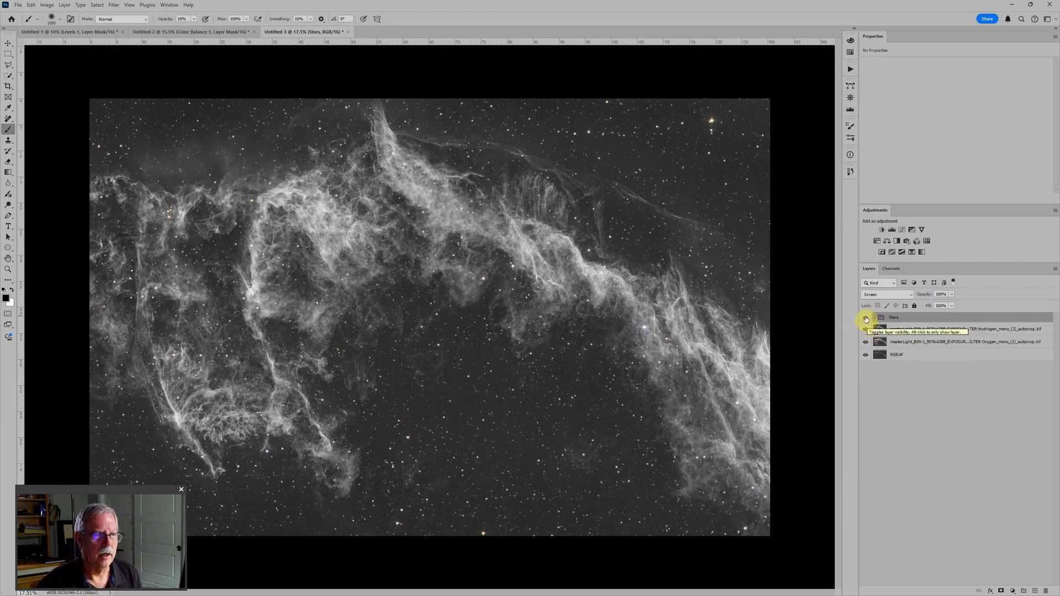
{"action": "left_click", "coordinate": [866, 319]}
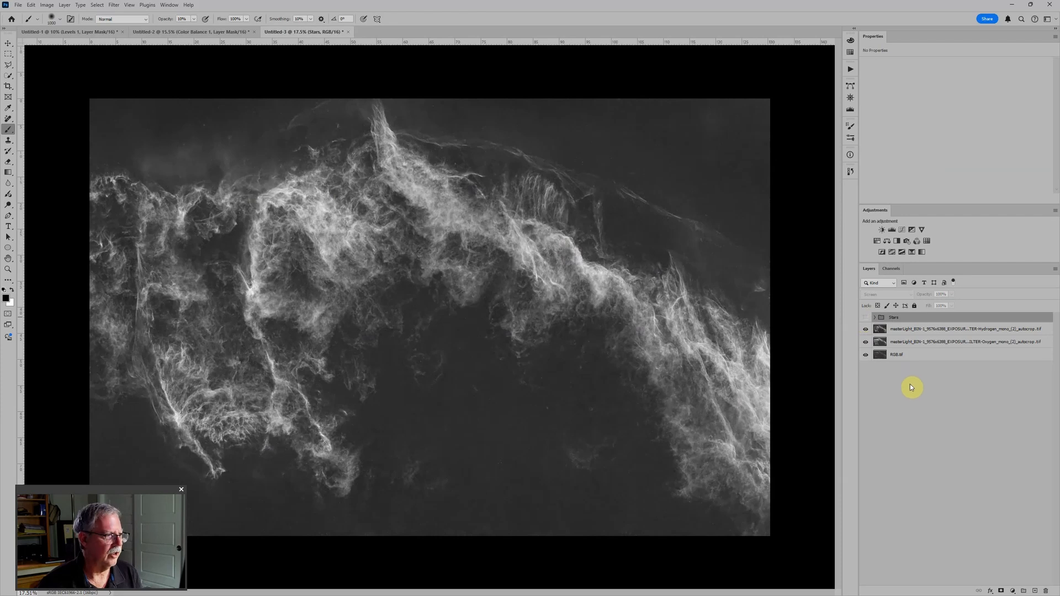
Move the Oxygen mono layer above the Hydrogen mono layer.
{"action": "left_click", "coordinate": [945, 330]}
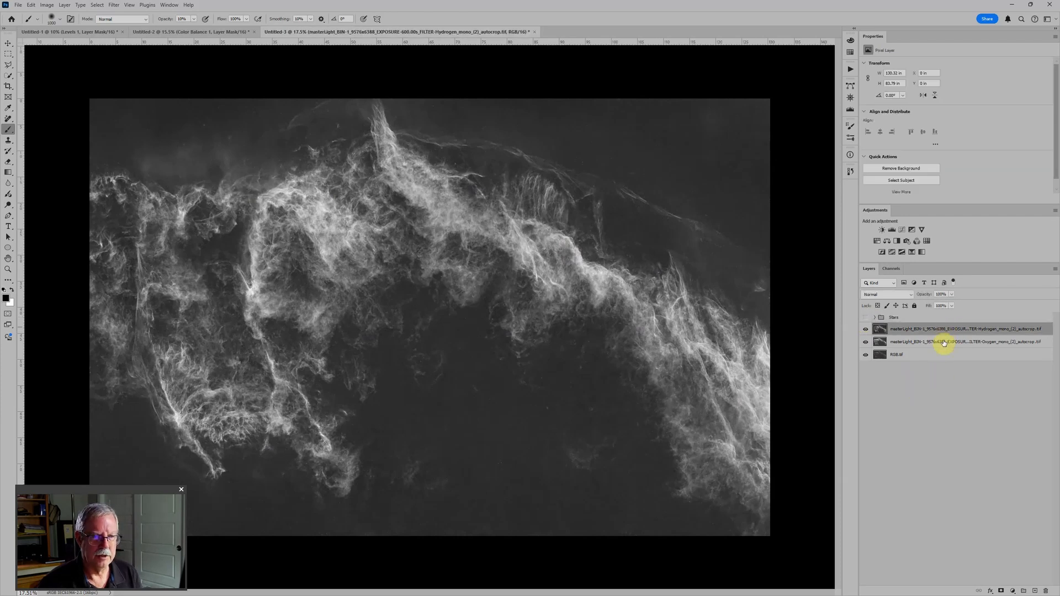
{"action": "left_click", "coordinate": [945, 341]}
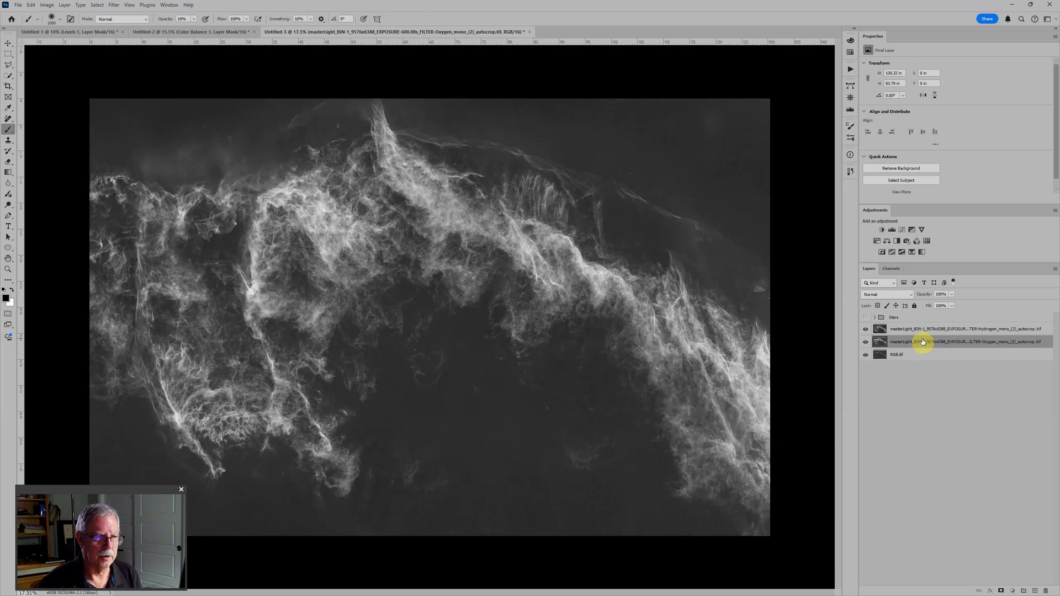
{"action": "left_click_drag", "start_coordinate": [923, 342], "coordinate": [921, 331]}
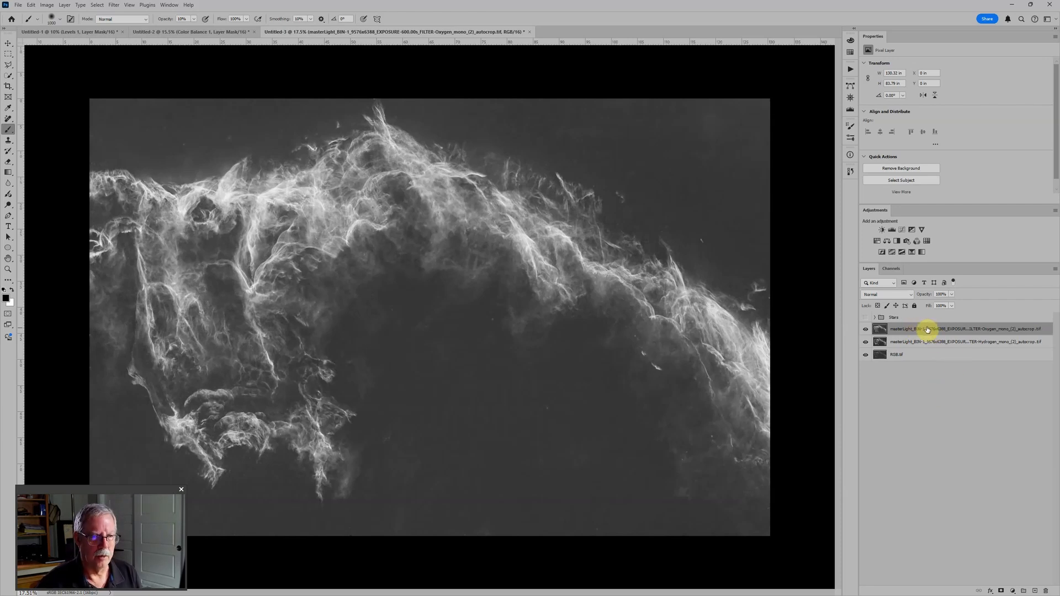
Put the Oxygen mono layer in its own group named "Oxygen" and hide that group.
{"action": "key", "text": "ctrl+g"}
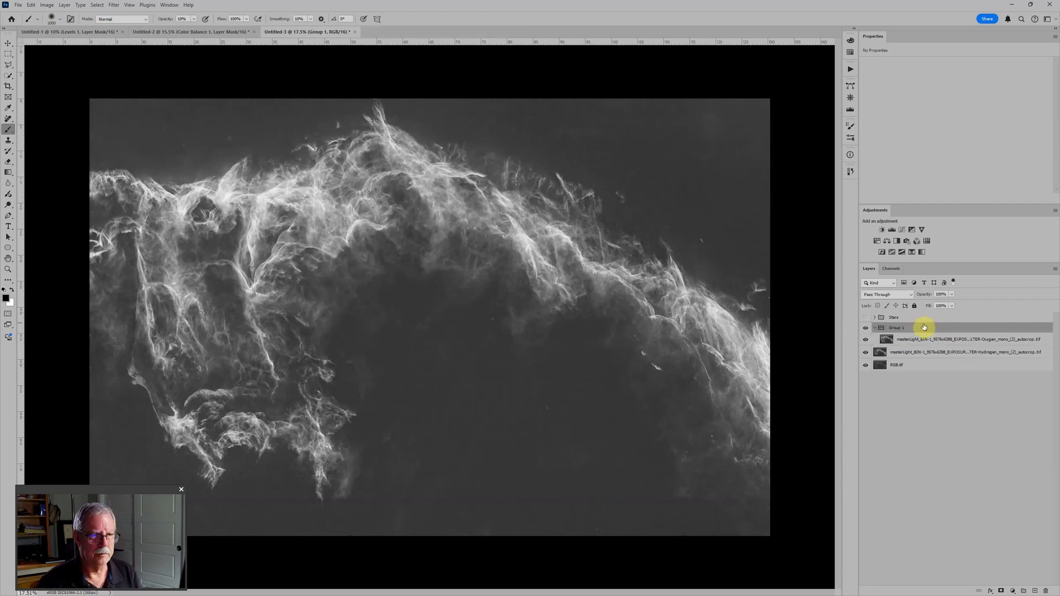
{"action": "double_click", "coordinate": [894, 328]}
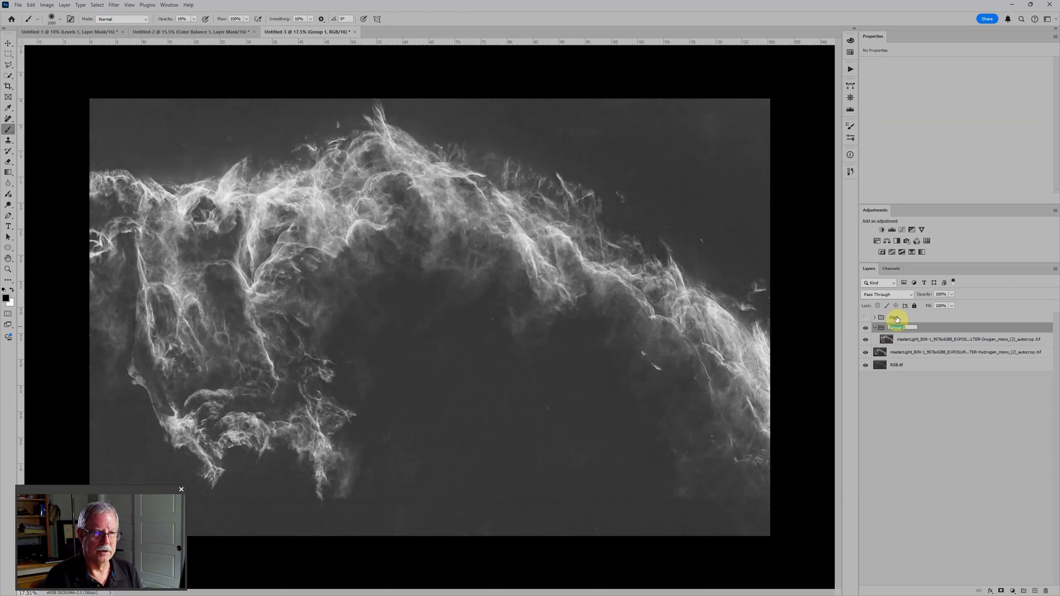
{"action": "type", "text": "Oxygen"}
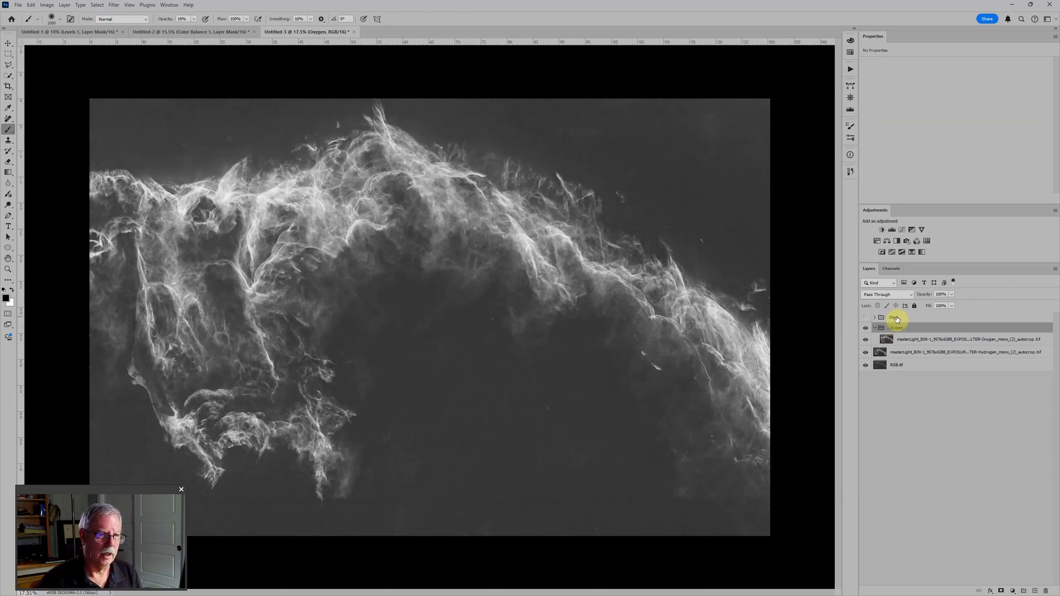
{"action": "left_click", "coordinate": [865, 328]}
Put the Hydrogen mono layer in its own group named "Hydrogen" and hide that group.
{"action": "left_click", "coordinate": [904, 354]}
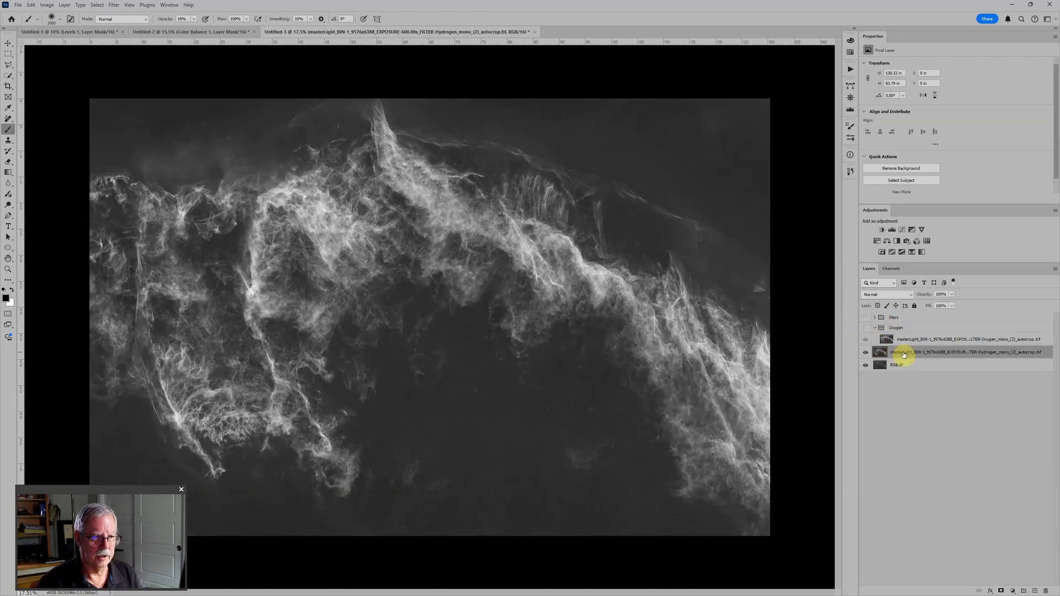
{"action": "key", "text": "ctrl+g"}
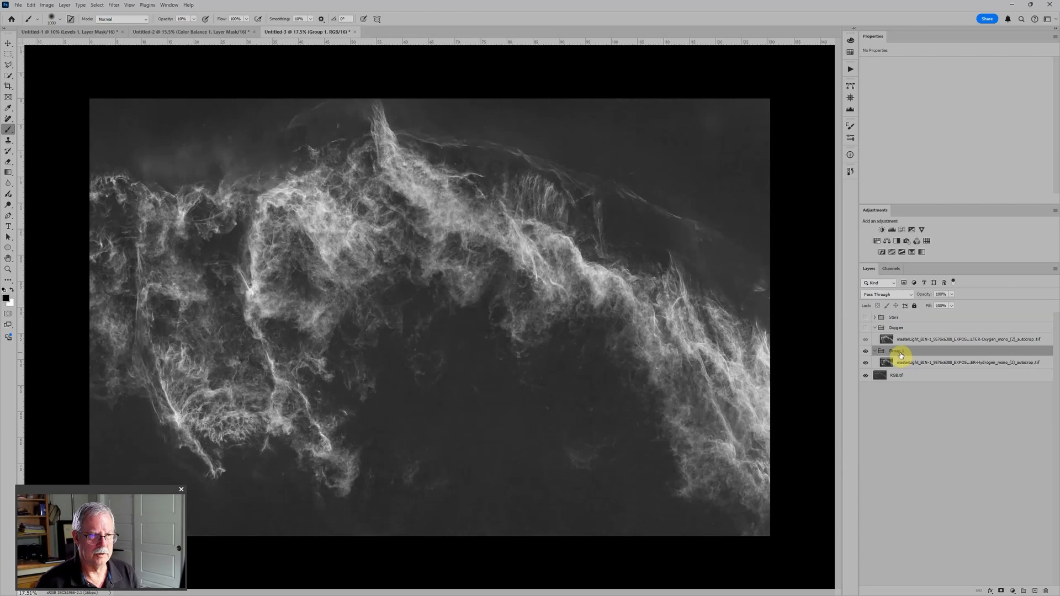
{"action": "double_click", "coordinate": [900, 351]}
{"action": "type", "text": "Hyd"}
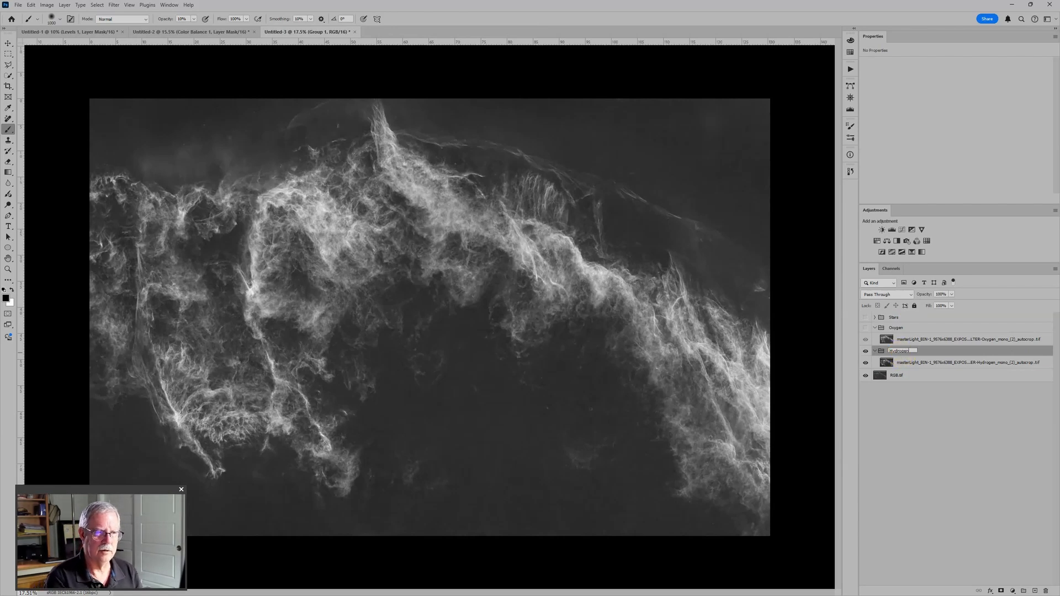
{"action": "type", "text": "rogen"}
{"action": "left_click", "coordinate": [900, 351]}
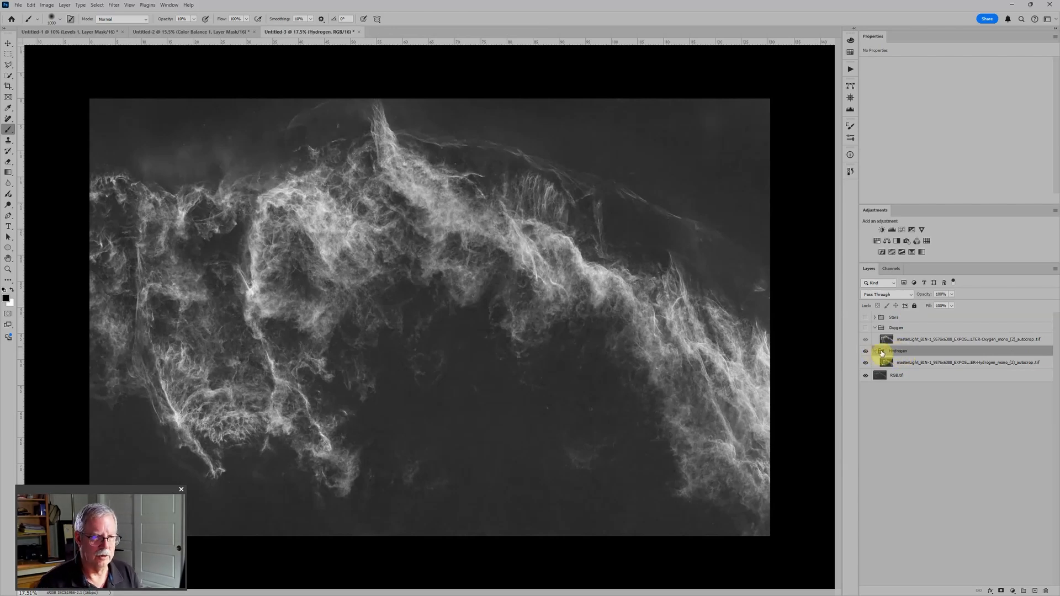
{"action": "left_click", "coordinate": [867, 353]}
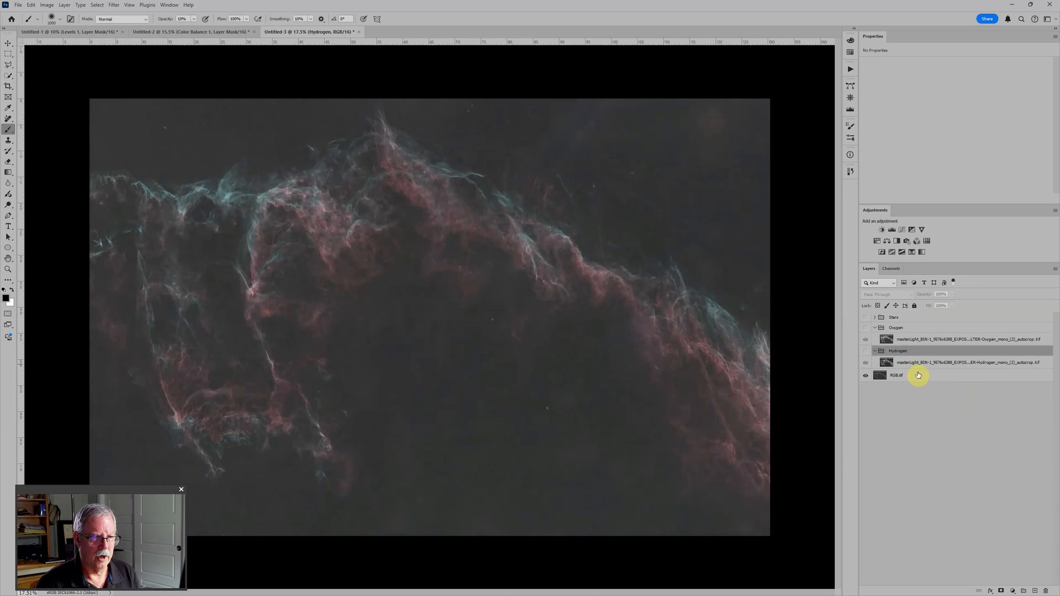
Put the RGB.tif layer in its own group named "RGB" and hide that group.
{"action": "left_click", "coordinate": [919, 378]}
{"action": "key", "text": "ctrl+g"}
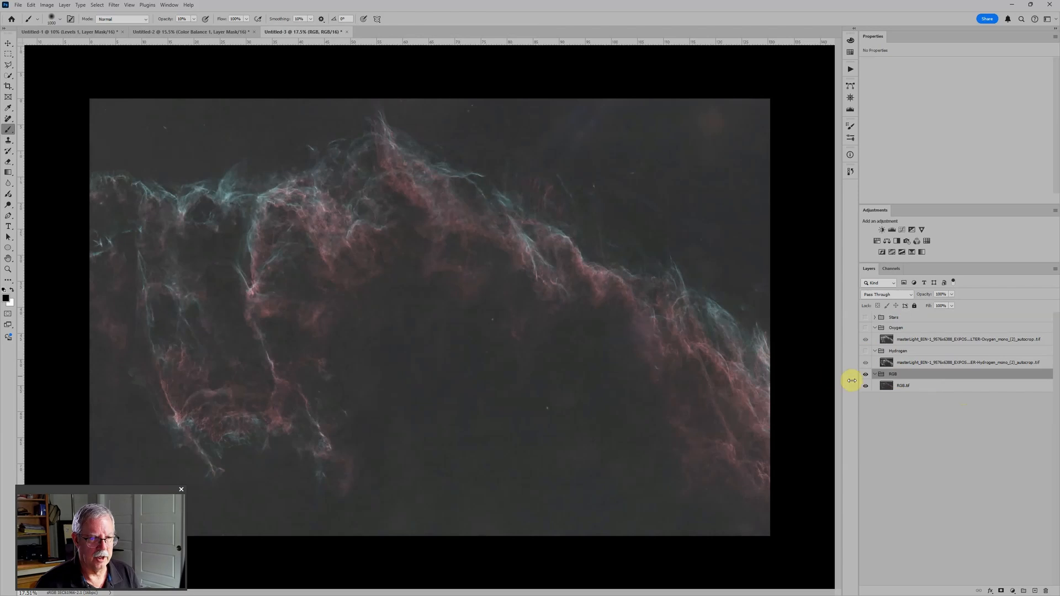
{"action": "left_click", "coordinate": [866, 375]}
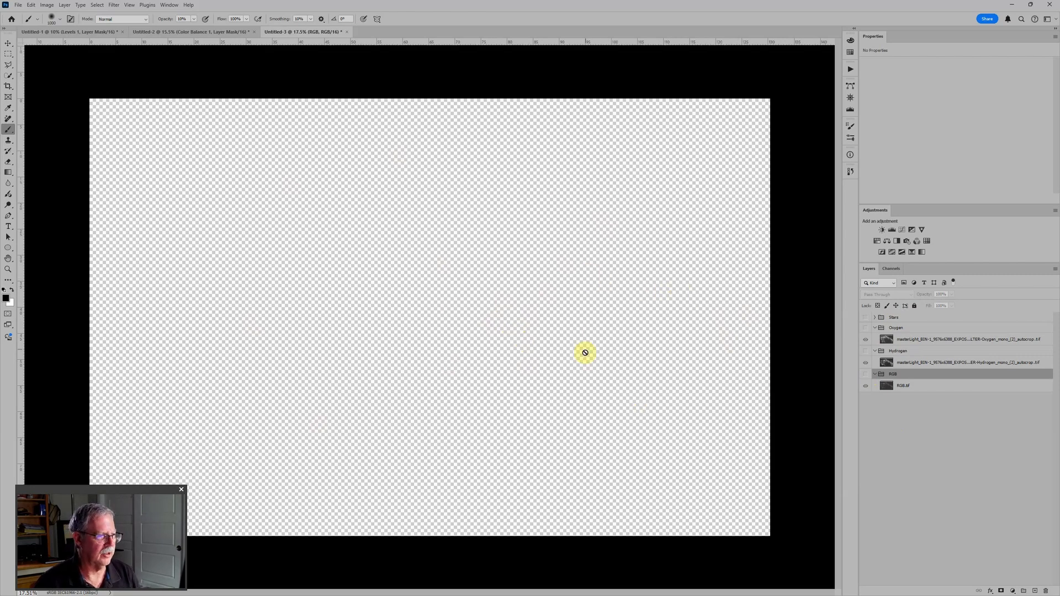
{"action": "scroll", "coordinate": [602, 364], "scroll_direction": "up", "scroll_amount": 2}
{"action": "scroll", "coordinate": [620, 376], "scroll_direction": "down", "scroll_amount": 3}
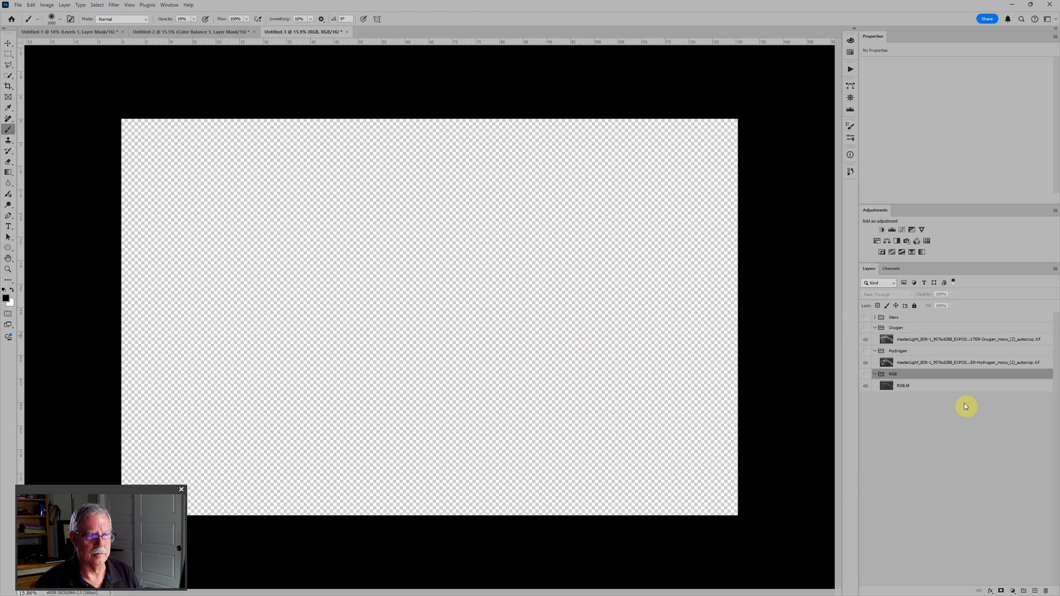
{"action": "scroll", "coordinate": [531, 267], "scroll_direction": "up", "scroll_amount": 2}
{"action": "scroll", "coordinate": [624, 360], "scroll_direction": "down", "scroll_amount": 1}
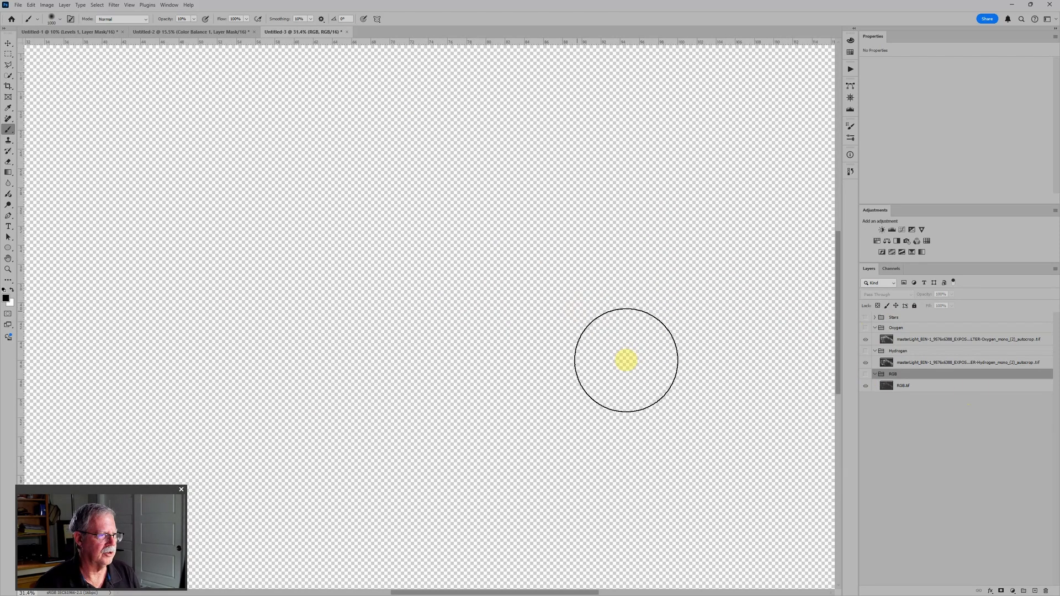
{"action": "scroll", "coordinate": [578, 311], "scroll_direction": "up", "scroll_amount": 2}
{"action": "scroll", "coordinate": [610, 342], "scroll_direction": "down", "scroll_amount": 3}
{"action": "scroll", "coordinate": [610, 342], "scroll_direction": "down", "scroll_amount": 1}
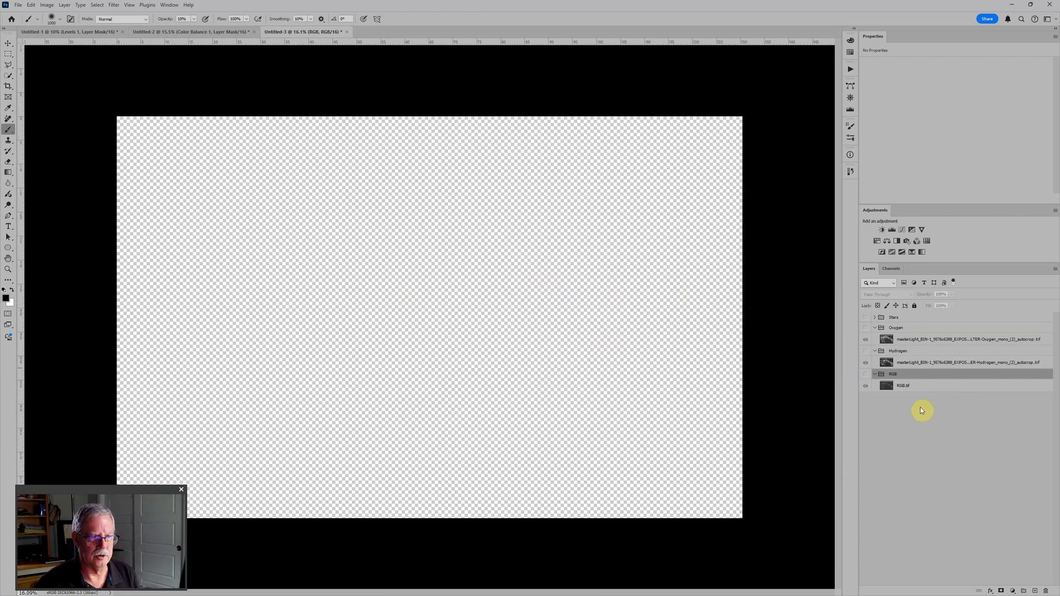
Show the Hydrogen group and add a colorized Hue/Saturation adjustment above its image layer with saturation 100 and lightness -50.
{"action": "left_click", "coordinate": [866, 352]}
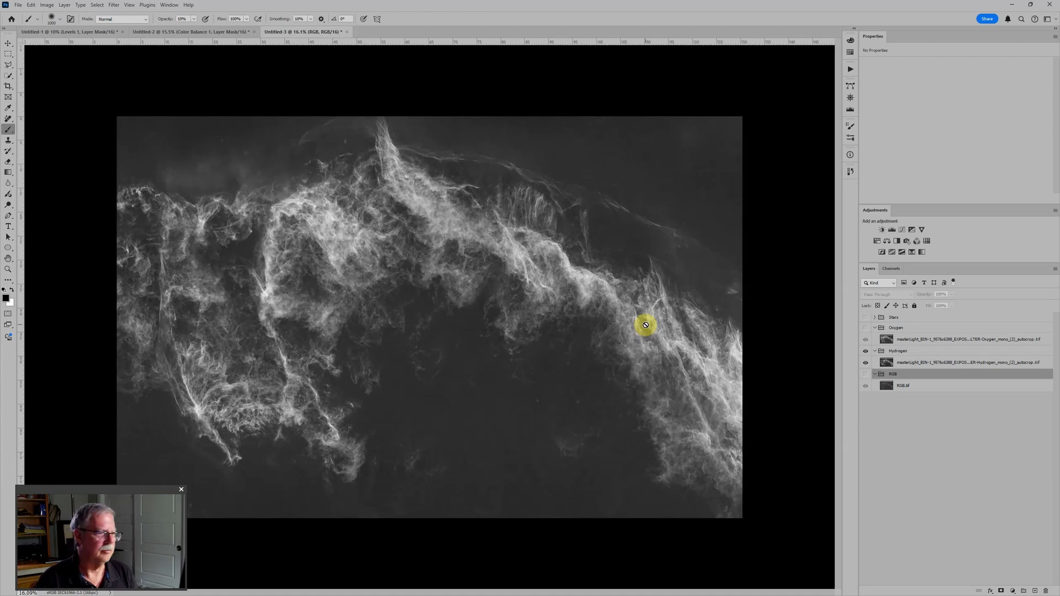
{"action": "left_click", "coordinate": [928, 364]}
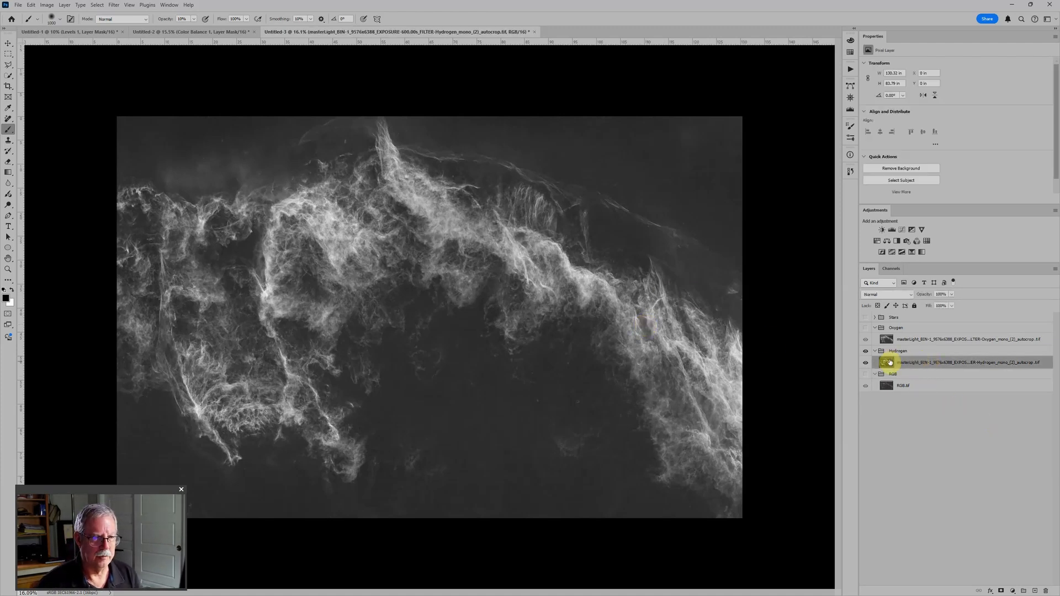
{"action": "left_click", "coordinate": [878, 242]}
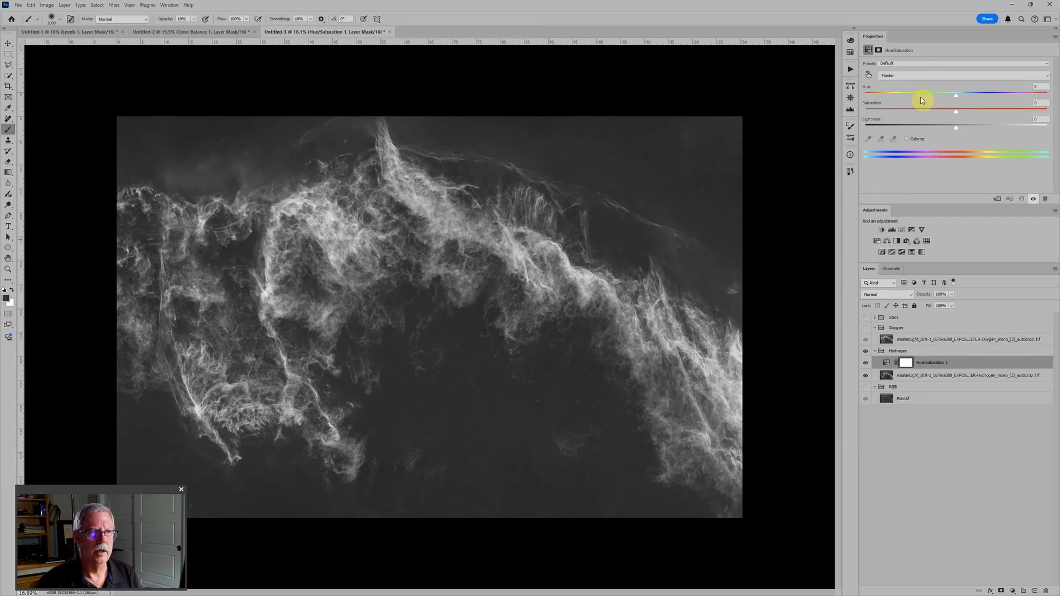
{"action": "left_click", "coordinate": [907, 139]}
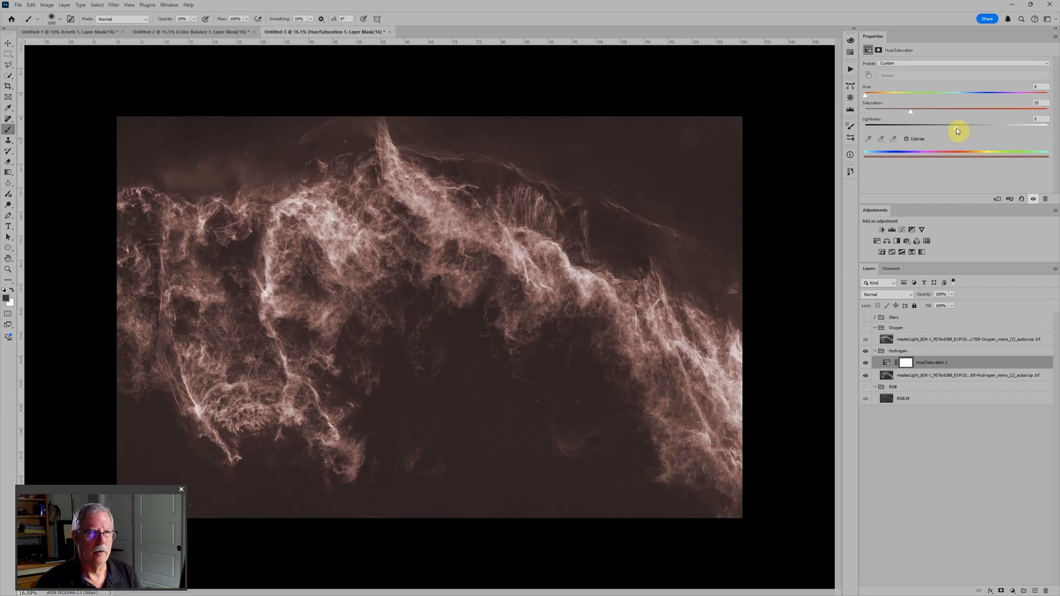
{"action": "left_click_drag", "start_coordinate": [957, 128], "coordinate": [911, 133]}
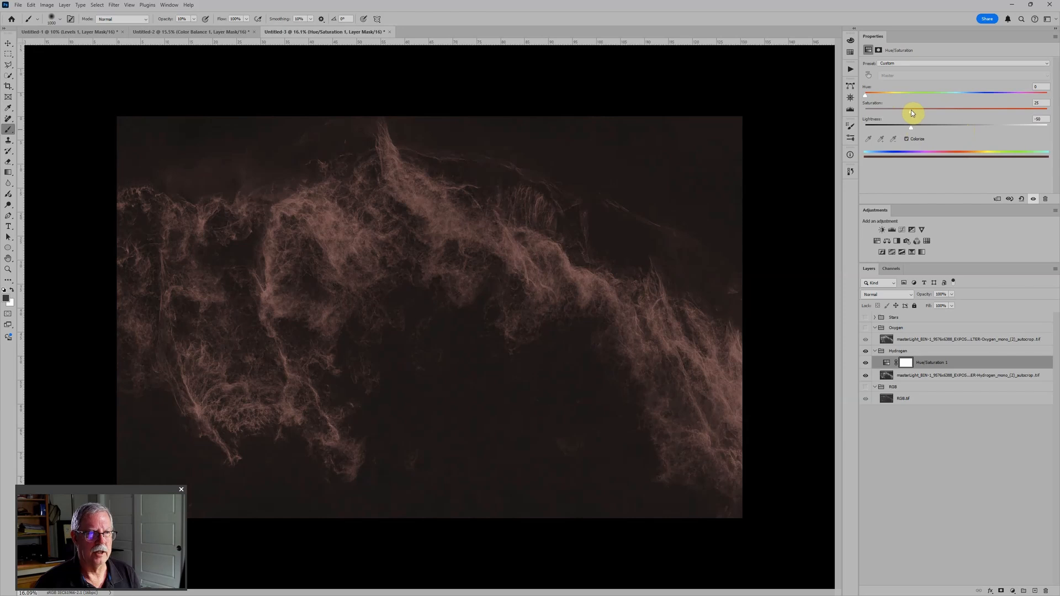
{"action": "left_click_drag", "start_coordinate": [911, 110], "coordinate": [1047, 110]}
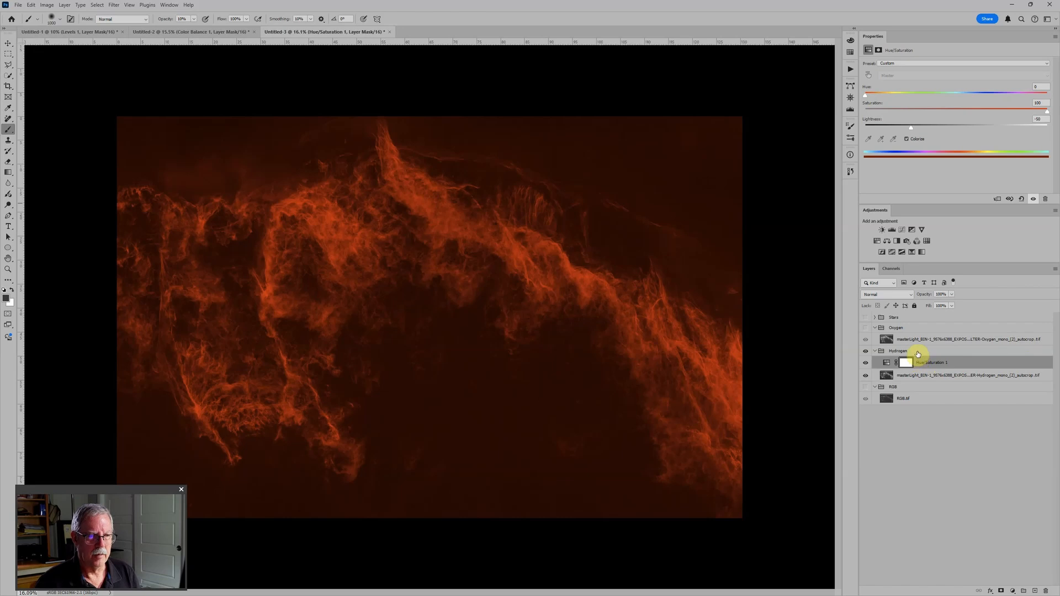
Set the Hydrogen group's blend mode to Screen, then collapse and hide the group.
{"action": "left_click", "coordinate": [917, 352]}
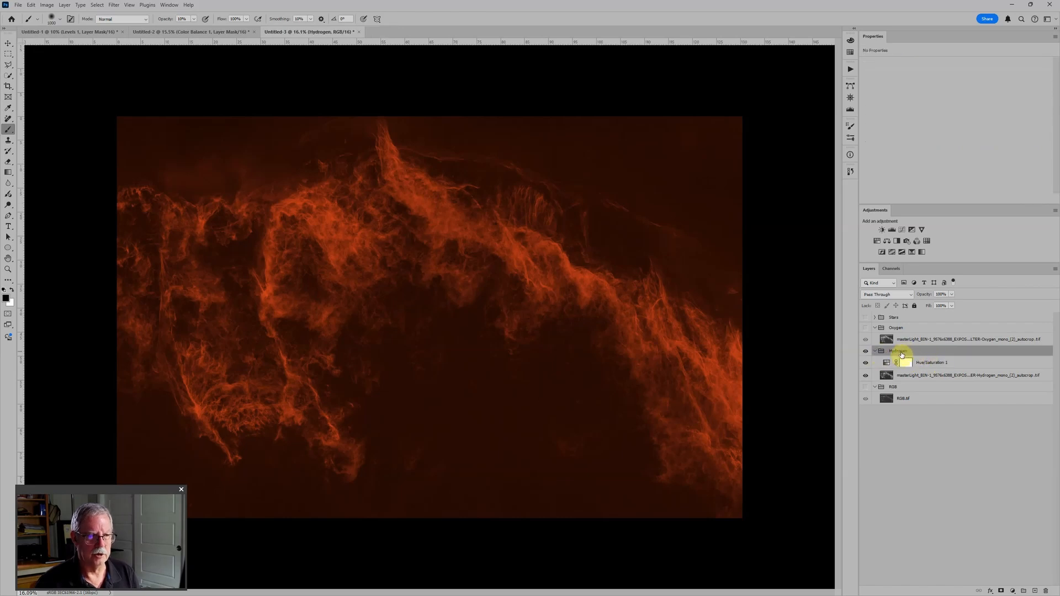
{"action": "left_click", "coordinate": [900, 295]}
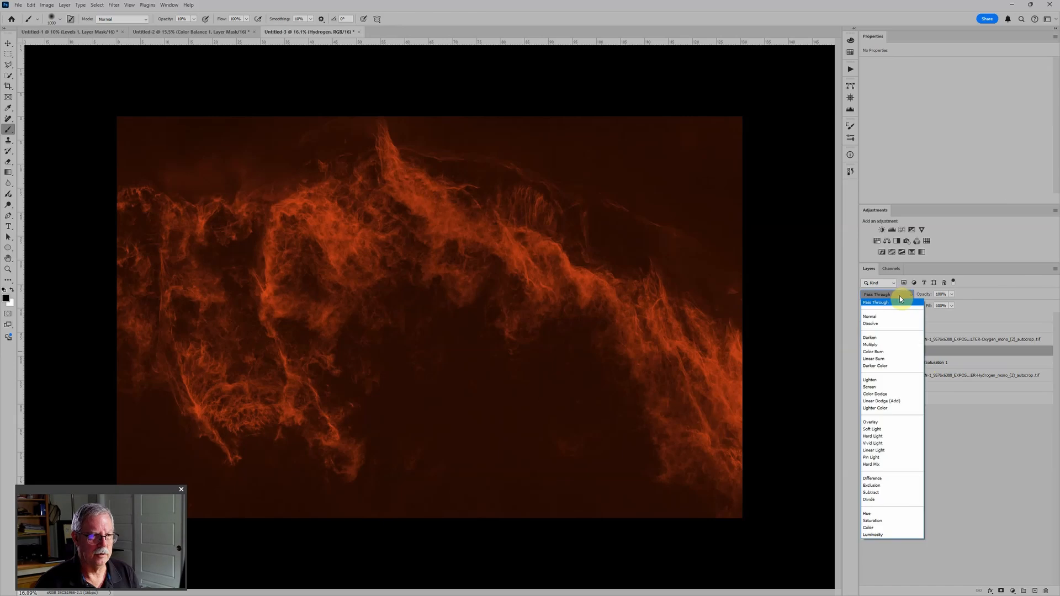
{"action": "left_click", "coordinate": [883, 387]}
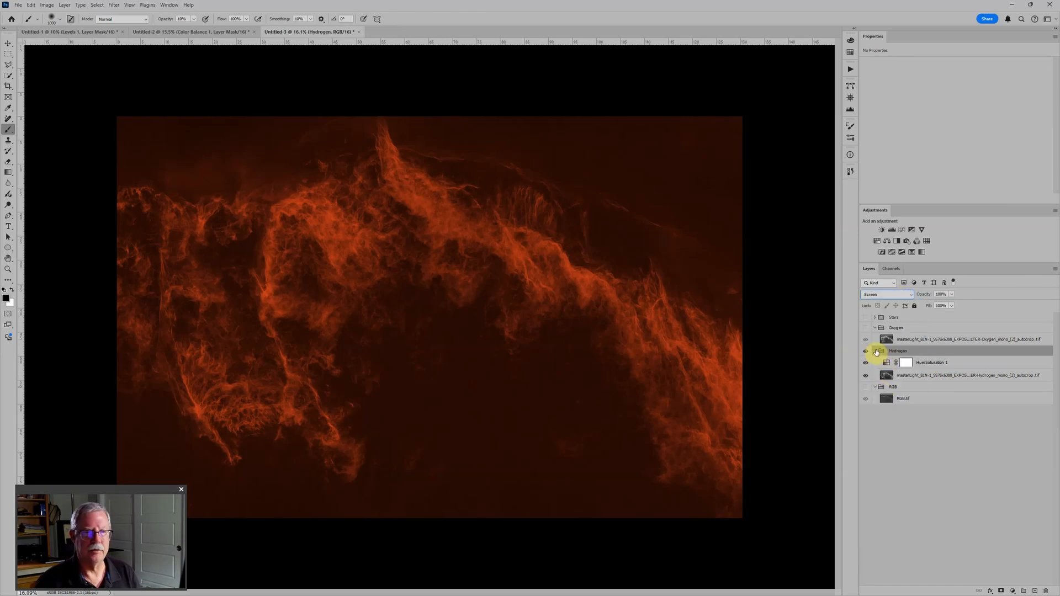
{"action": "left_click", "coordinate": [875, 352]}
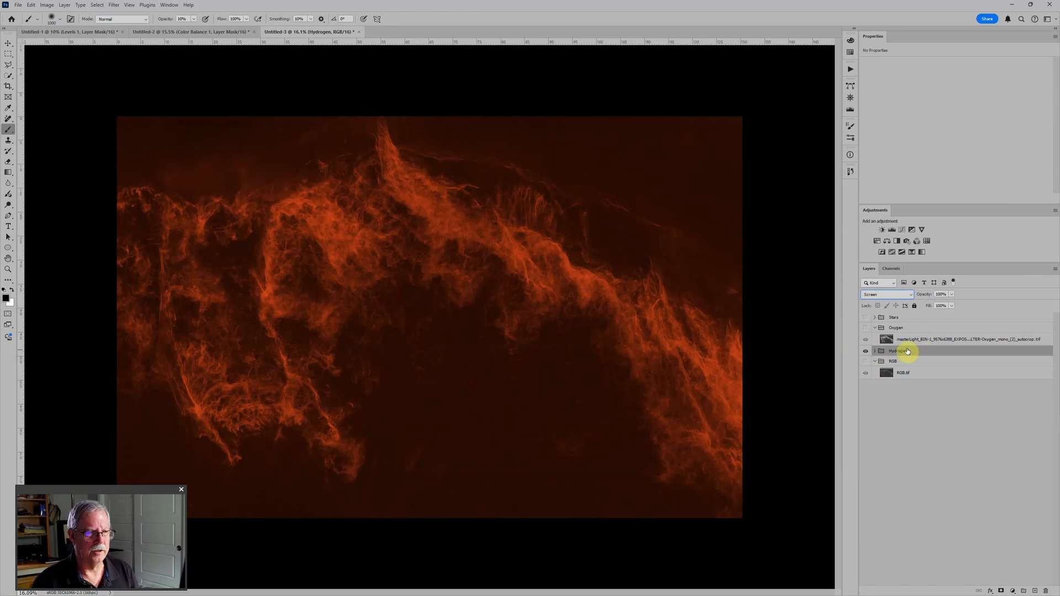
{"action": "left_click", "coordinate": [866, 352]}
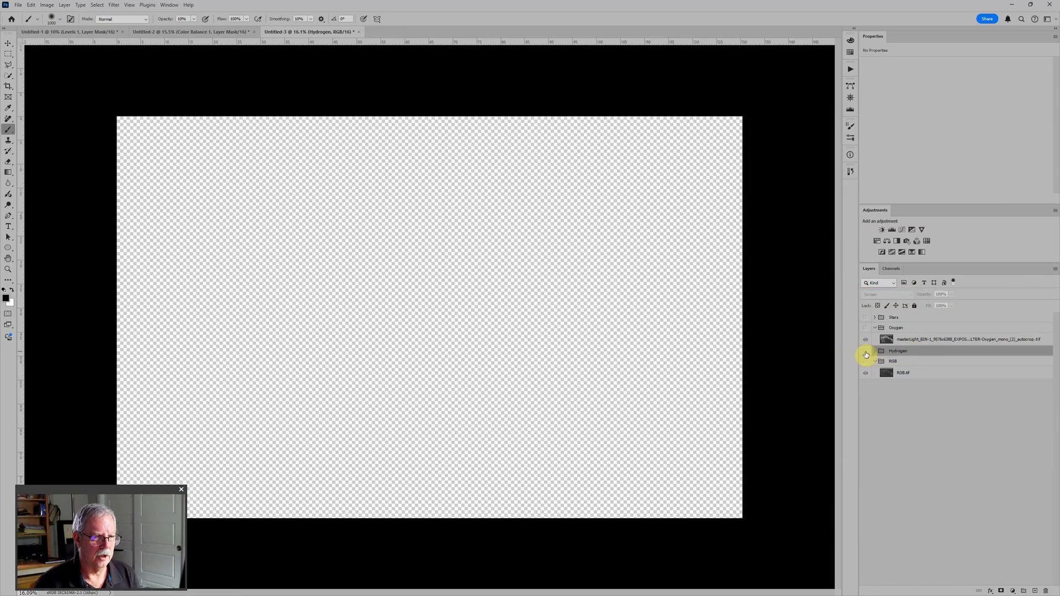
Show the Oxygen group and add a Hue/Saturation adjustment above its image layer.
{"action": "left_click", "coordinate": [866, 328]}
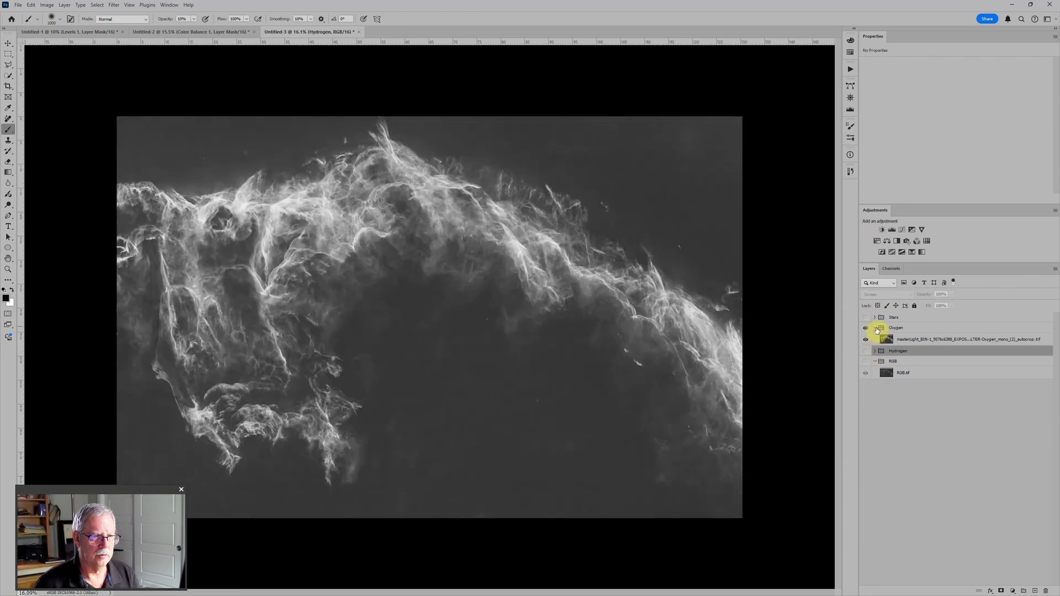
{"action": "left_click", "coordinate": [909, 342]}
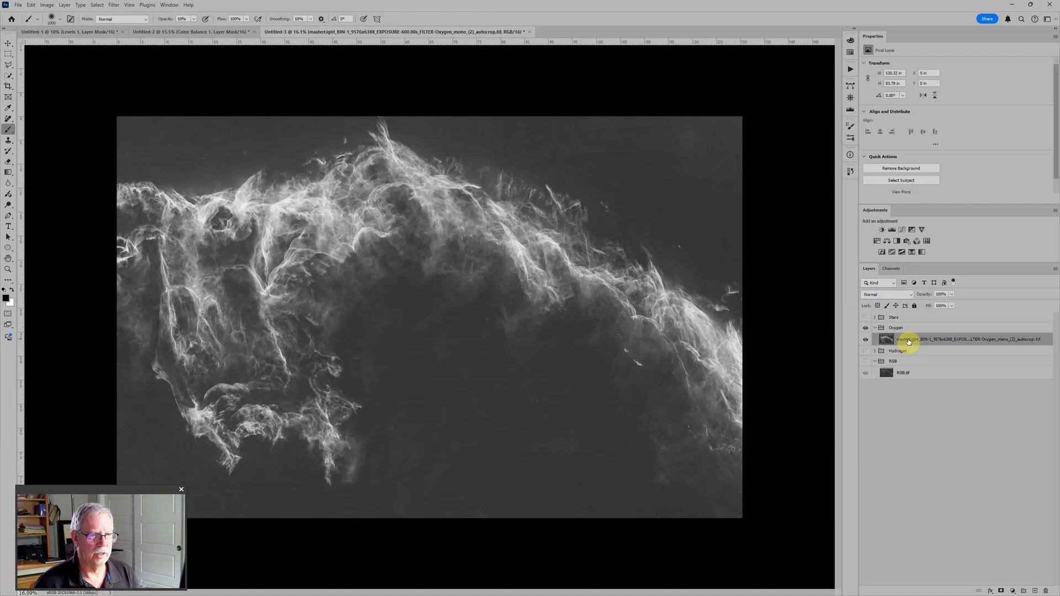
{"action": "left_click", "coordinate": [878, 244]}
{"action": "left_click_drag", "start_coordinate": [955, 125], "coordinate": [908, 131]}
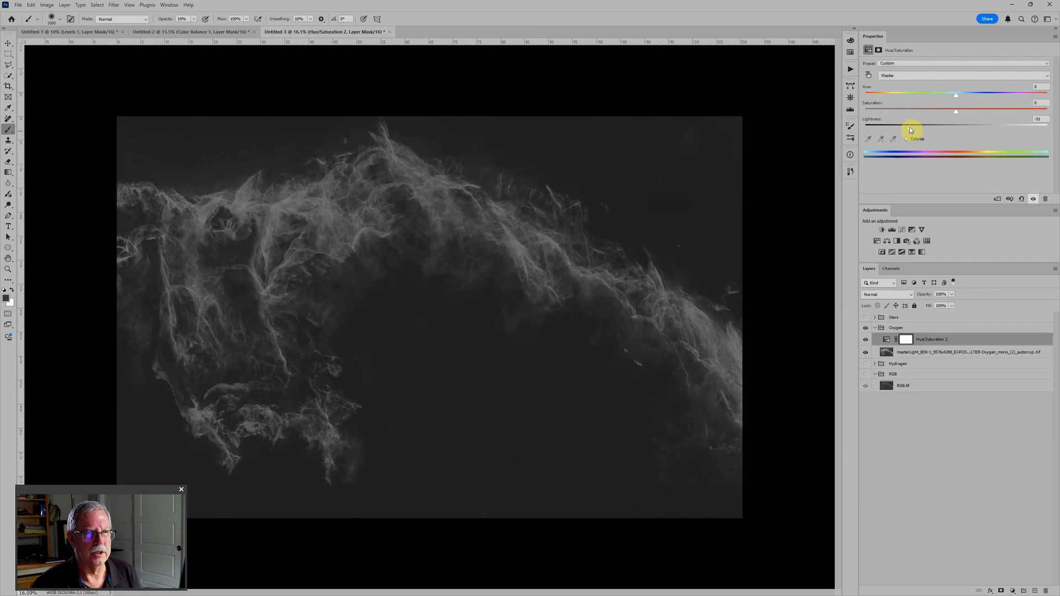
{"action": "left_click_drag", "start_coordinate": [911, 130], "coordinate": [915, 130]}
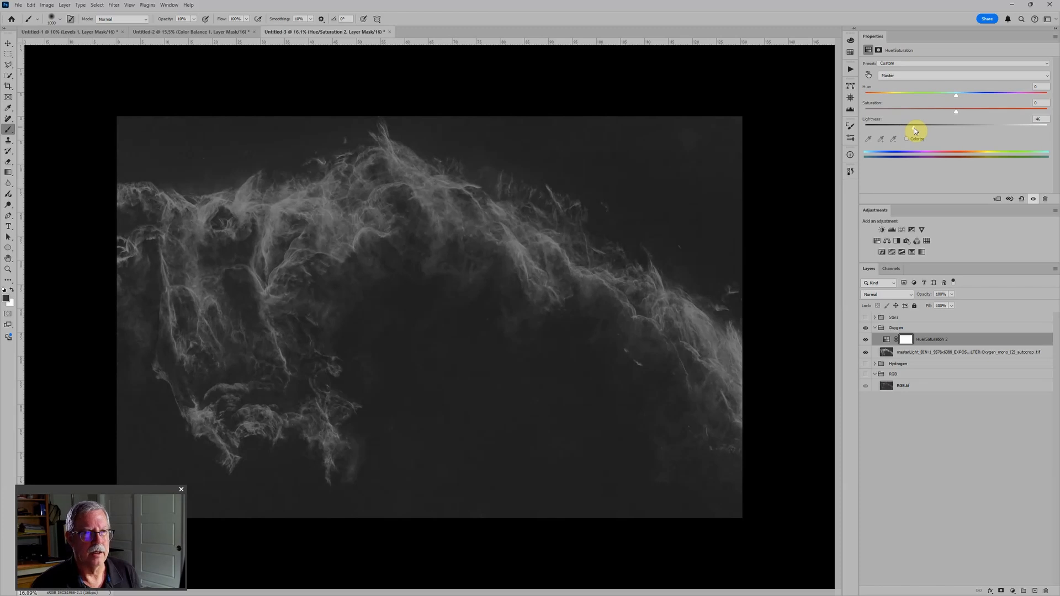
{"action": "left_click_drag", "start_coordinate": [915, 130], "coordinate": [913, 130]}
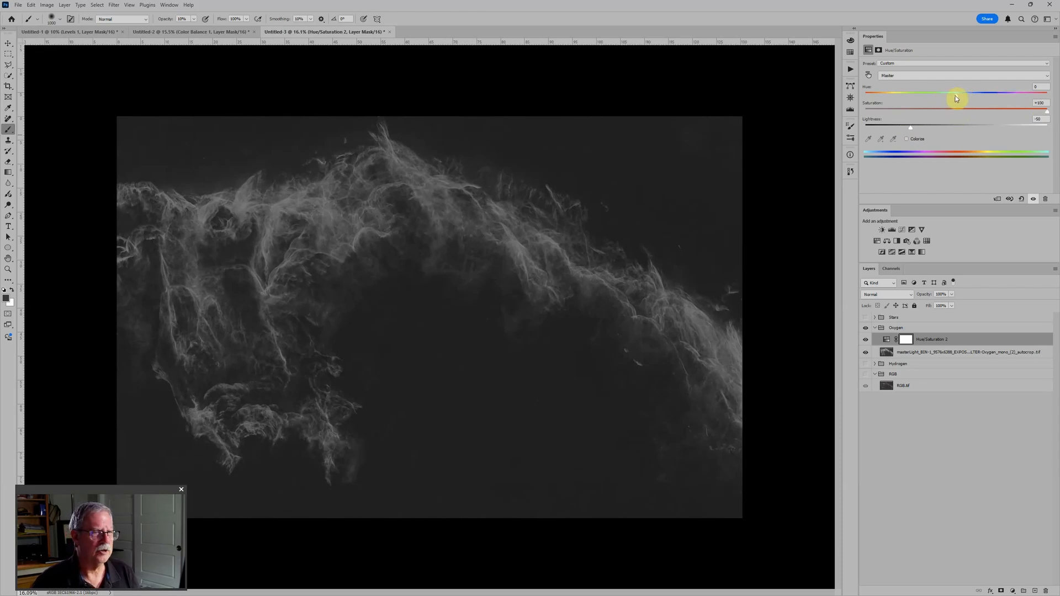
{"action": "left_click_drag", "start_coordinate": [958, 97], "coordinate": [948, 104]}
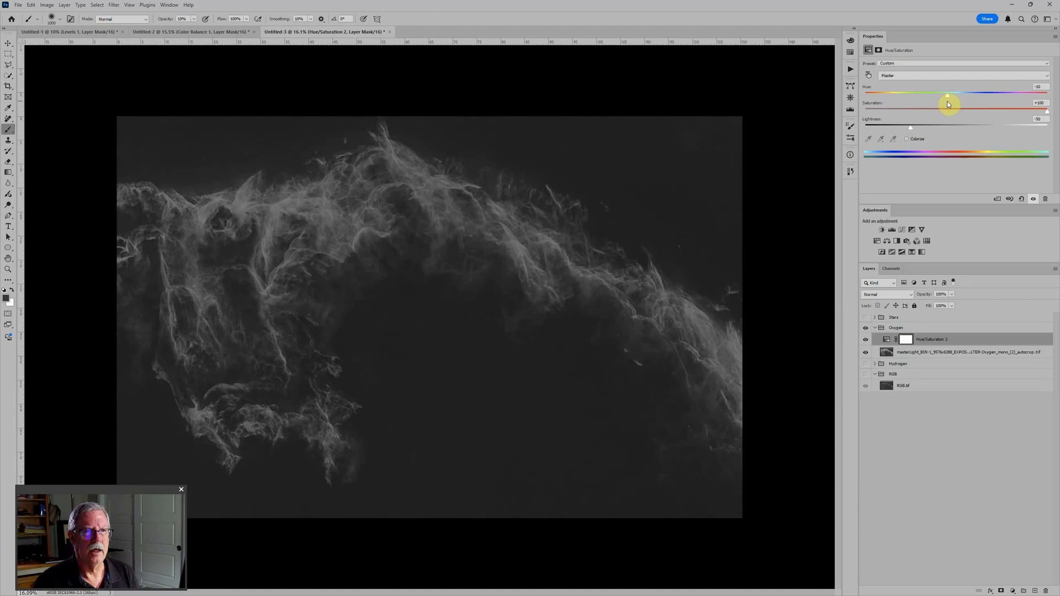
Colorize the Oxygen group's Hue/Saturation adjustment with a cyan-blue hue, saturation 100 and lightness -50.
{"action": "left_click", "coordinate": [906, 139]}
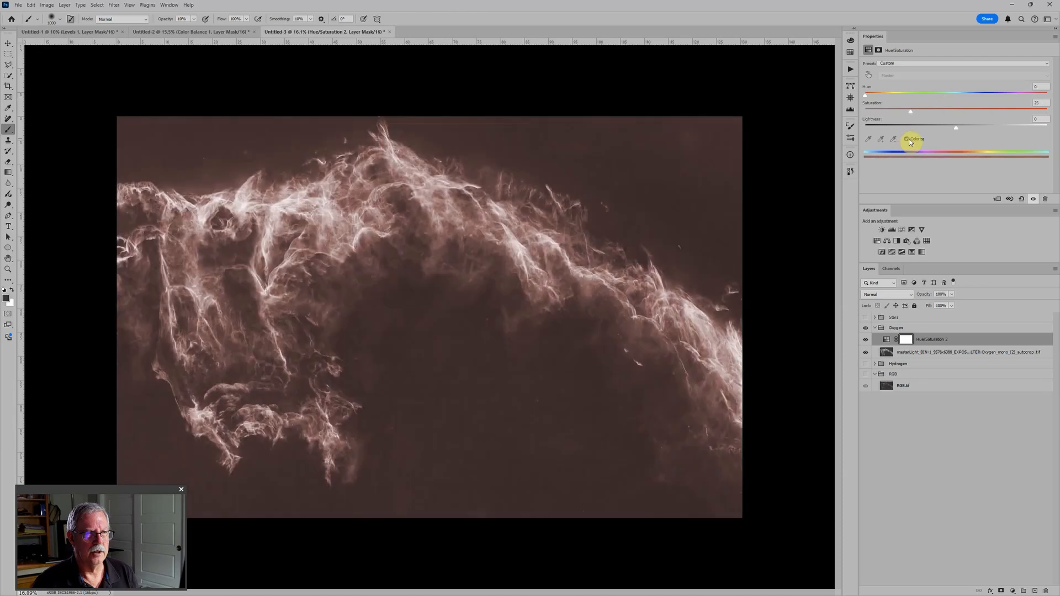
{"action": "left_click_drag", "start_coordinate": [959, 131], "coordinate": [1048, 110]}
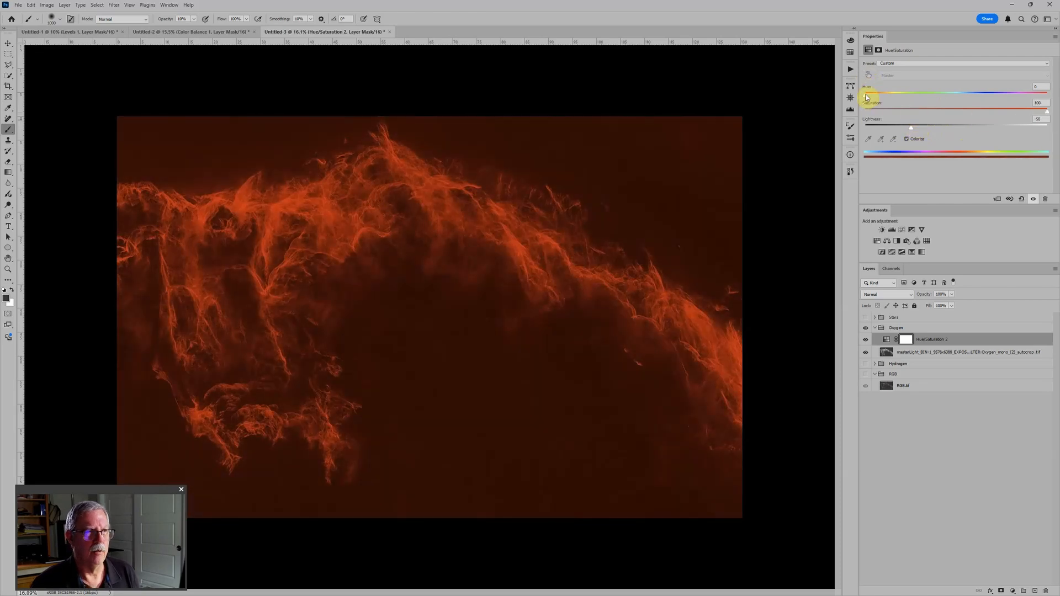
{"action": "left_click_drag", "start_coordinate": [866, 97], "coordinate": [945, 101]}
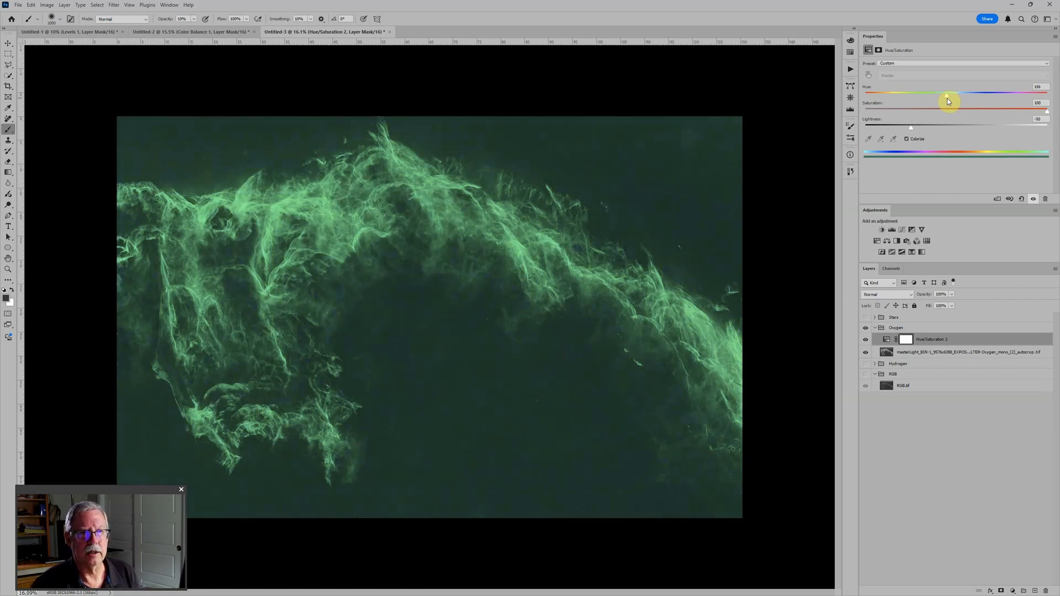
{"action": "left_click_drag", "start_coordinate": [947, 101], "coordinate": [954, 97]}
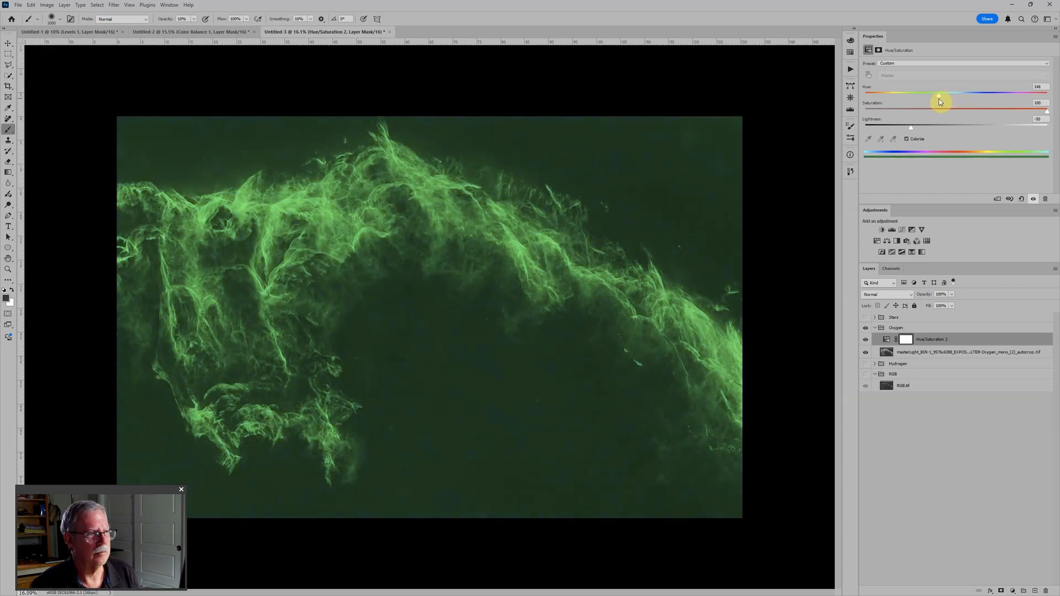
{"action": "left_click_drag", "start_coordinate": [939, 99], "coordinate": [960, 100]}
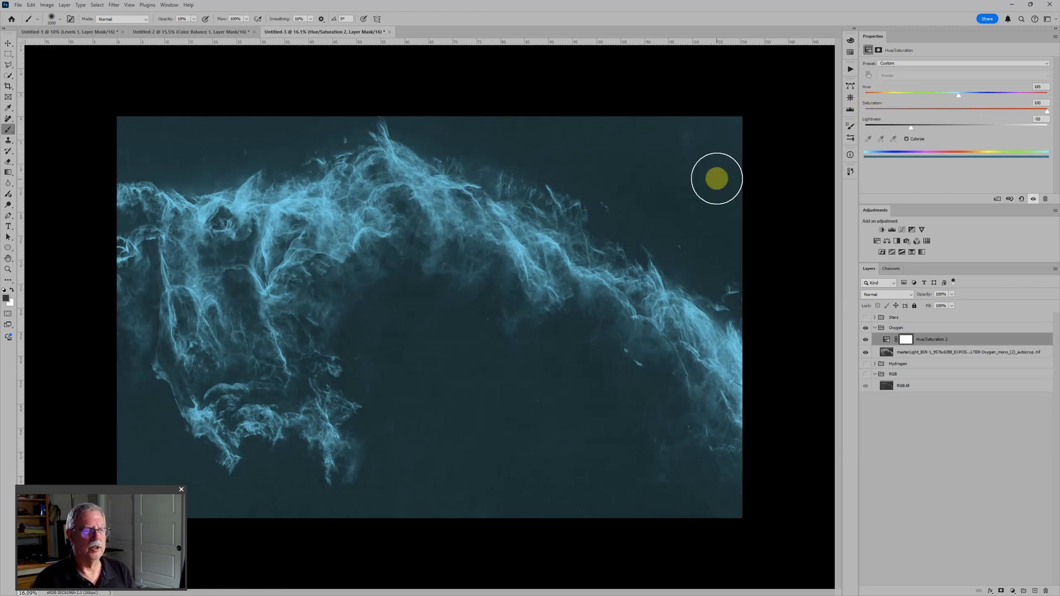
Set the Oxygen group's blend mode to Screen and show the Hydrogen group beneath it.
{"action": "scroll", "coordinate": [713, 175], "scroll_direction": "down", "scroll_amount": 3}
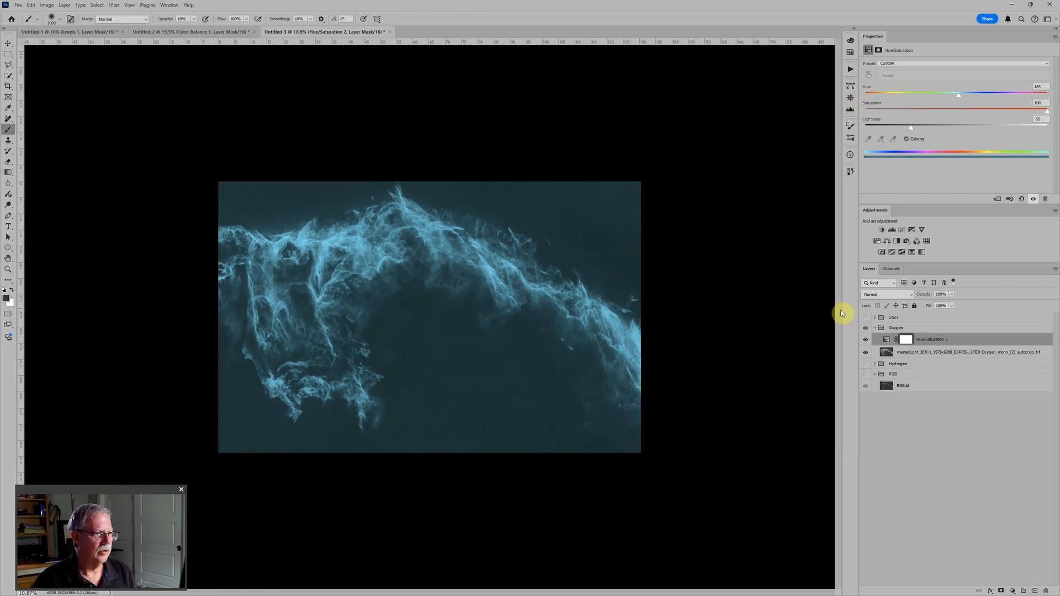
{"action": "left_click", "coordinate": [901, 329]}
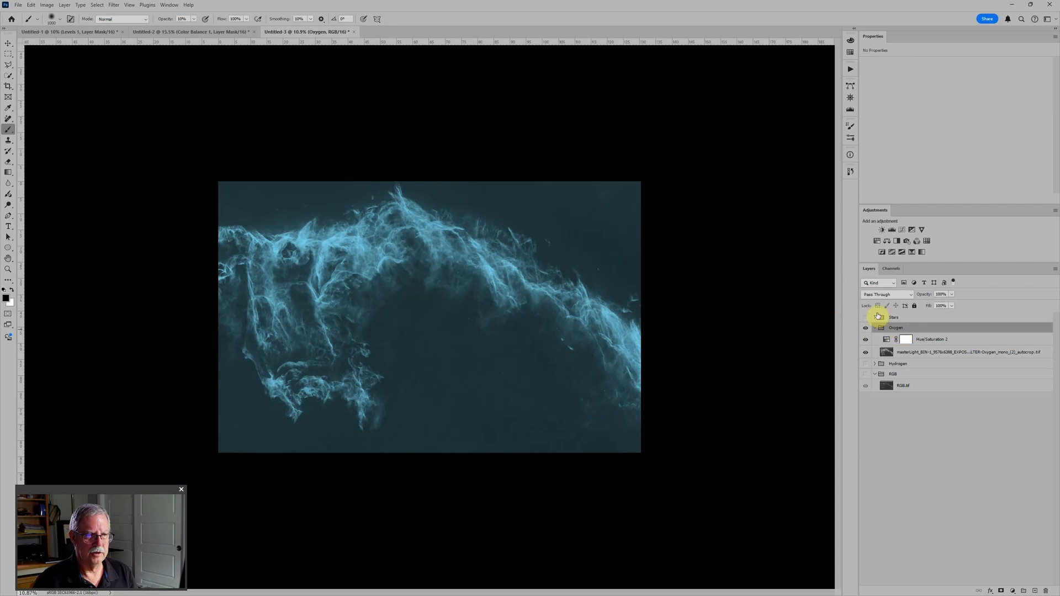
{"action": "left_click", "coordinate": [879, 296]}
{"action": "left_click", "coordinate": [872, 388]}
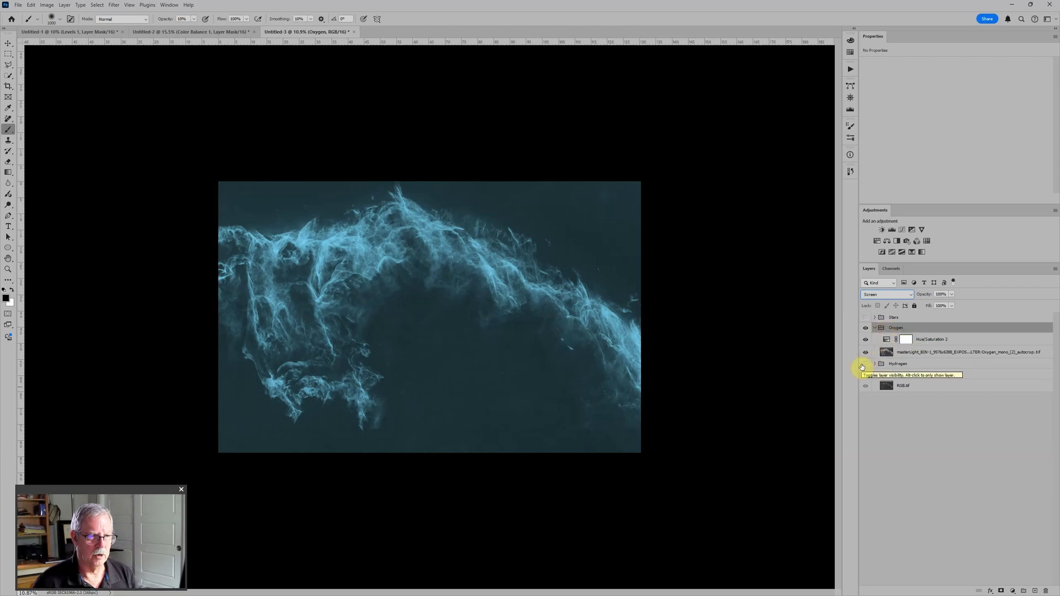
{"action": "left_click", "coordinate": [866, 364]}
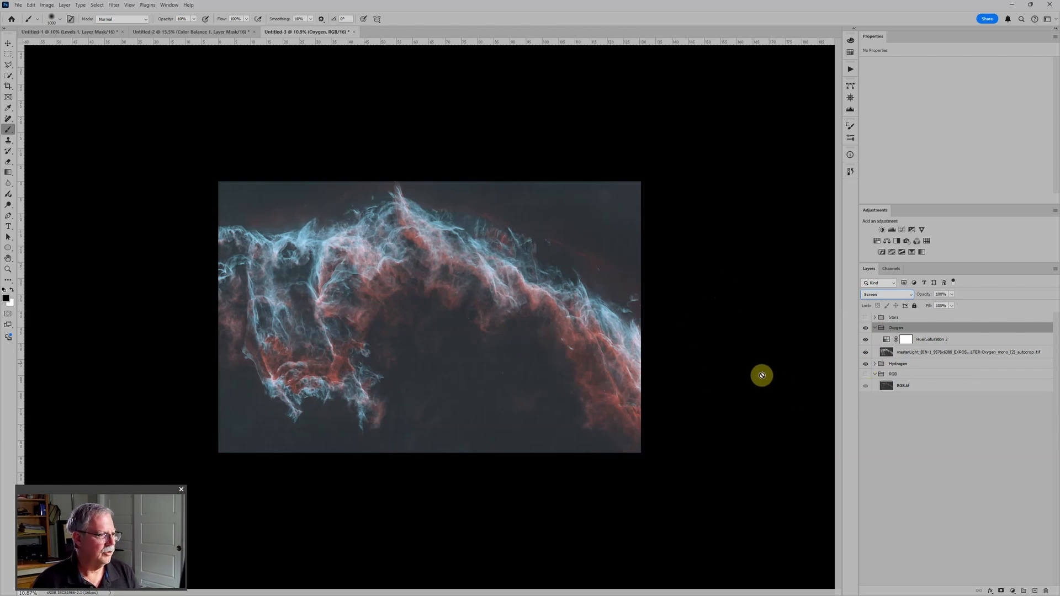
Add a Levels adjustment above the Hydrogen image layer with black input 27 and white input 246.
{"action": "scroll", "coordinate": [740, 369], "scroll_direction": "up", "scroll_amount": 3}
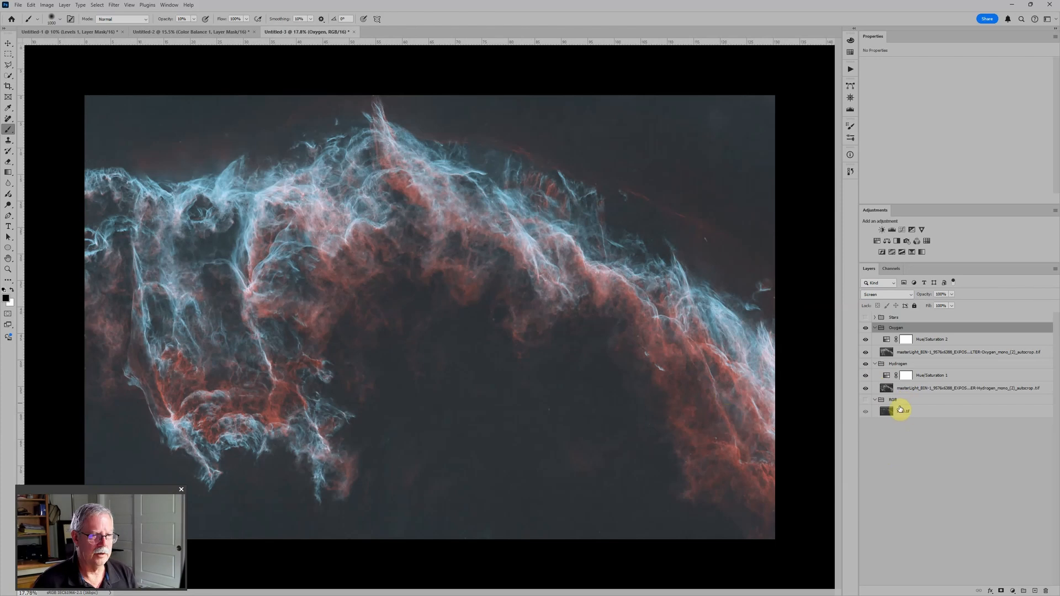
{"action": "left_click", "coordinate": [907, 390]}
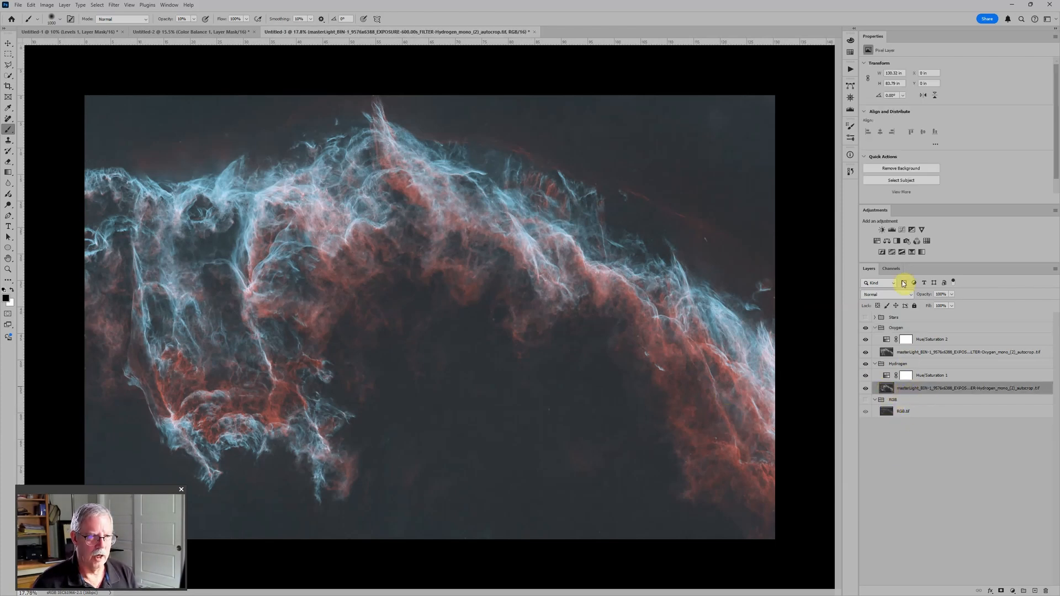
{"action": "left_click", "coordinate": [891, 230]}
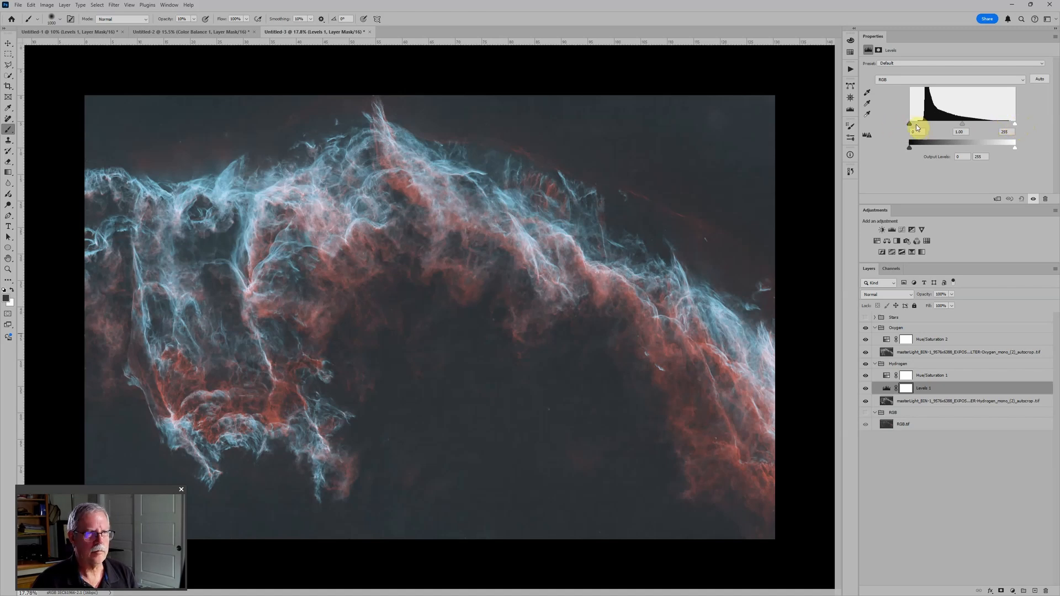
{"action": "left_click_drag", "start_coordinate": [912, 124], "coordinate": [922, 126]}
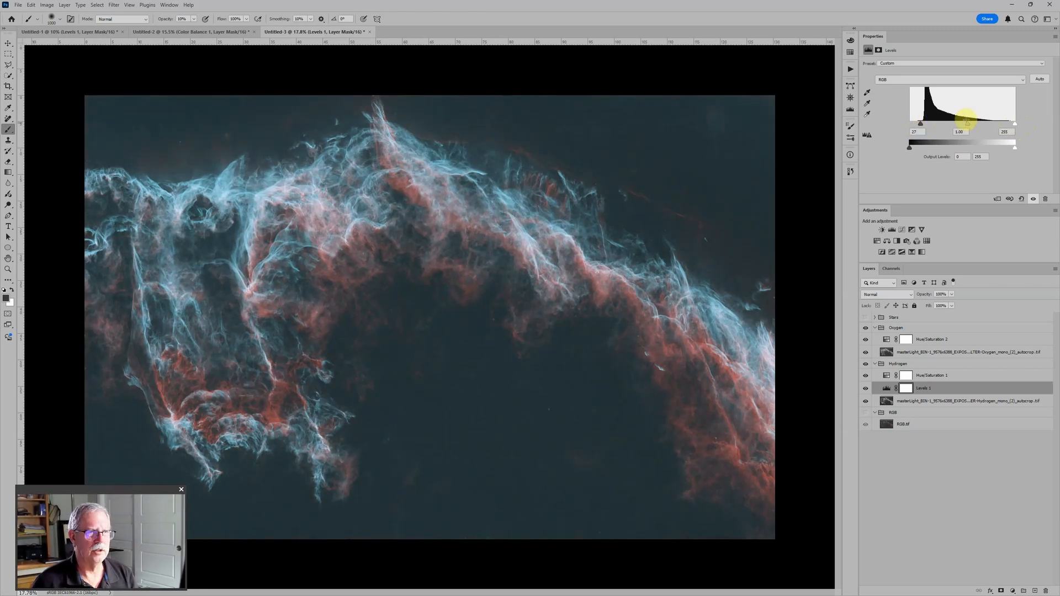
{"action": "left_click_drag", "start_coordinate": [1015, 124], "coordinate": [1012, 124]}
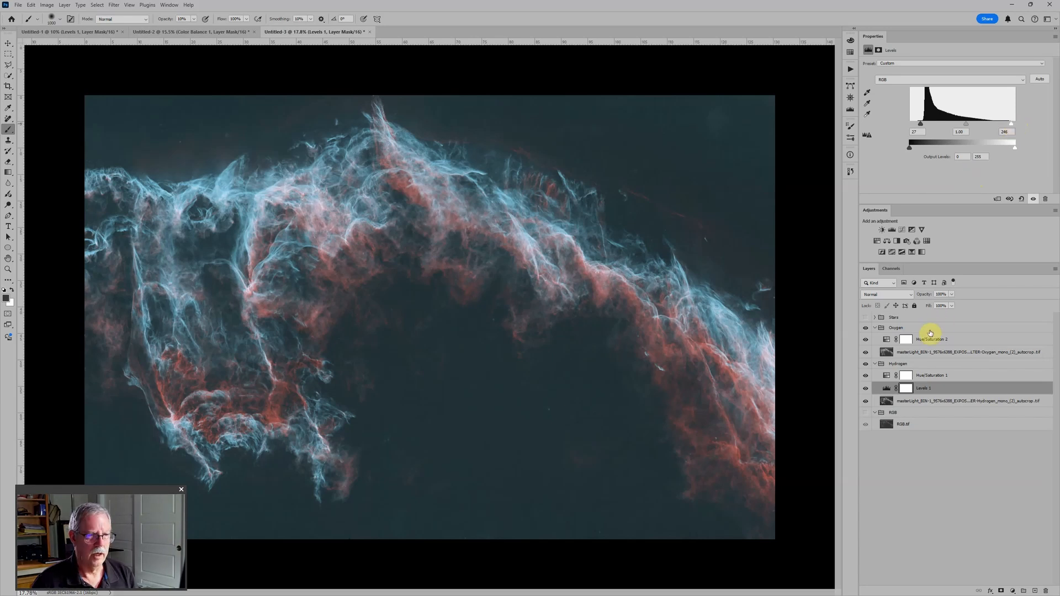
Add a Levels adjustment above the Oxygen image layer with black input about 33, and set the Hydrogen Levels midtone to 1.12.
{"action": "left_click", "coordinate": [886, 351]}
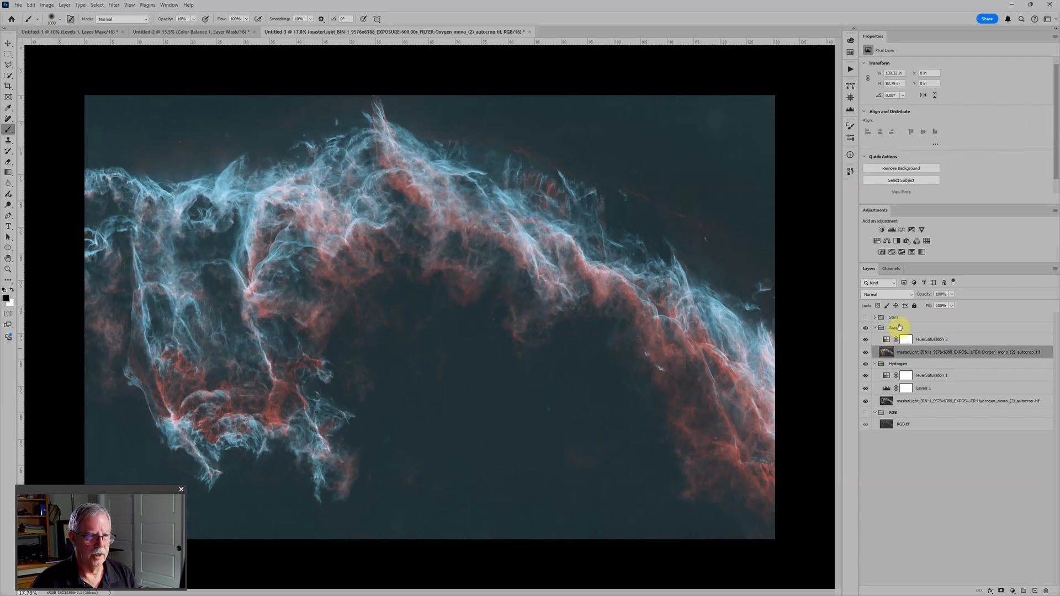
{"action": "left_click", "coordinate": [892, 229]}
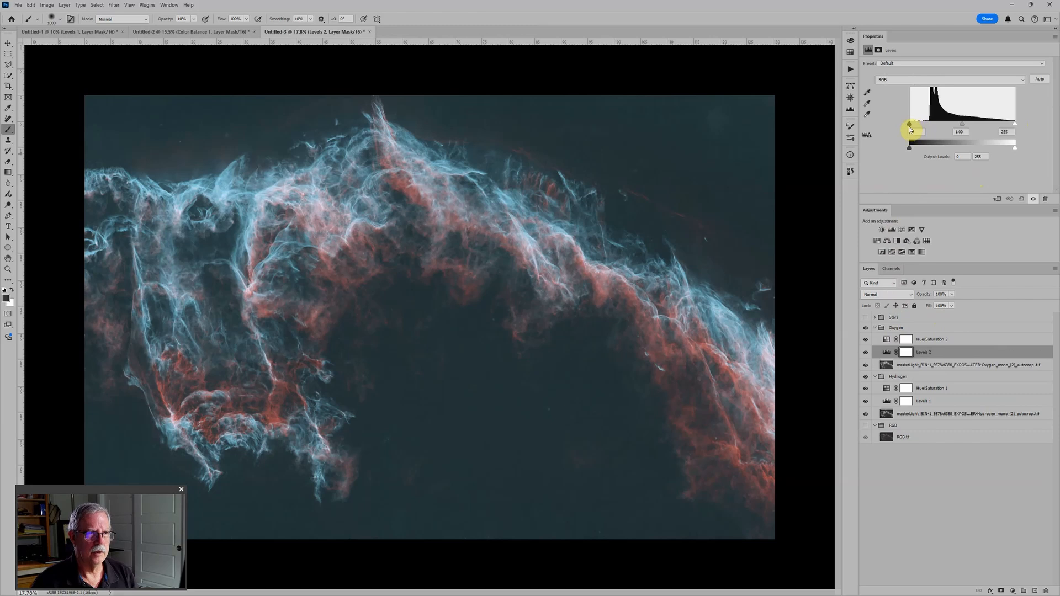
{"action": "left_click_drag", "start_coordinate": [911, 127], "coordinate": [925, 130]}
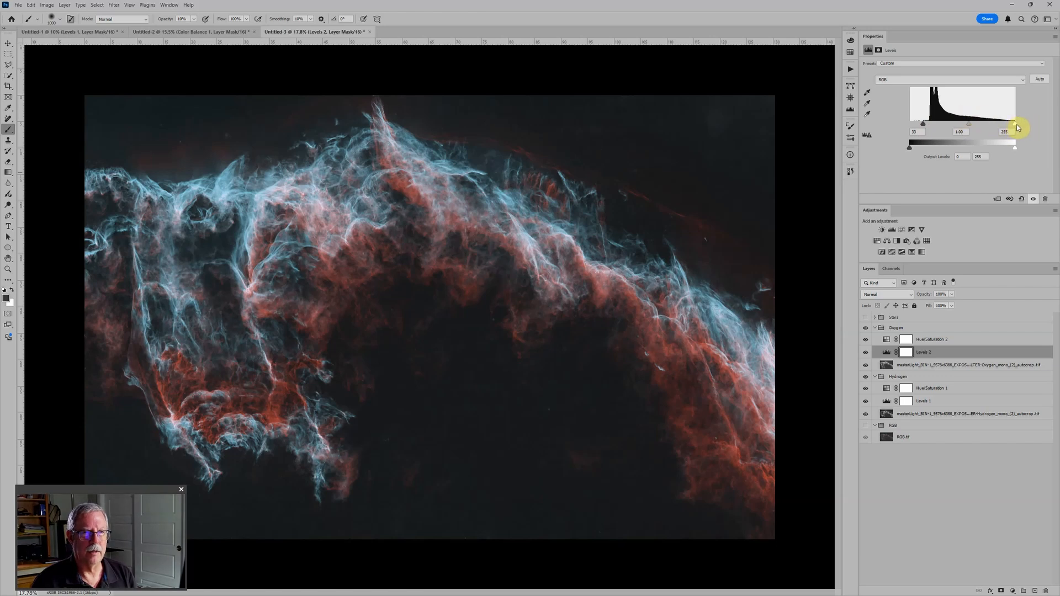
{"action": "left_click", "coordinate": [889, 406]}
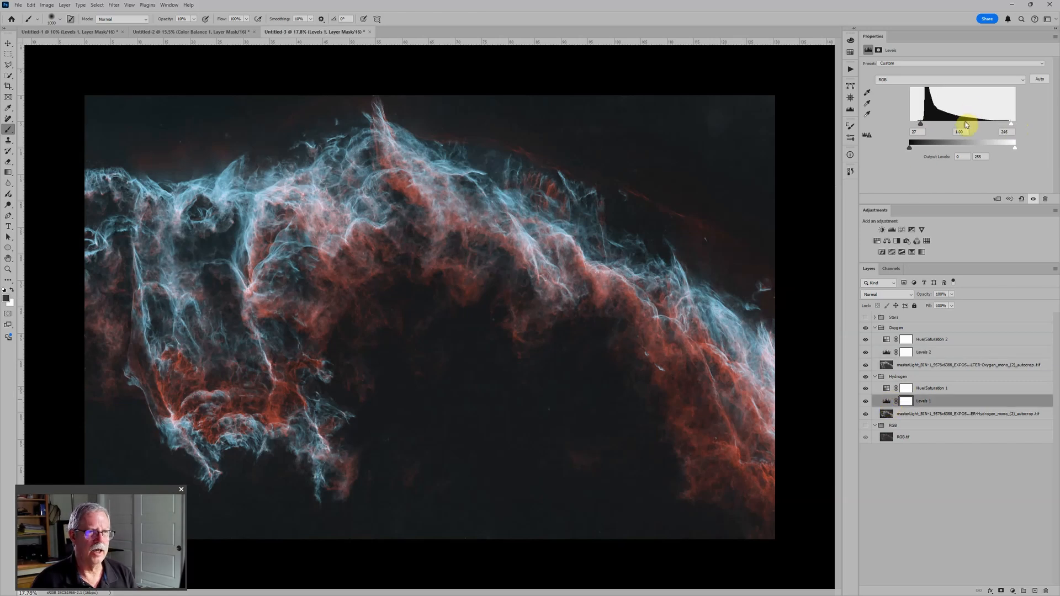
{"action": "left_click_drag", "start_coordinate": [966, 124], "coordinate": [963, 126]}
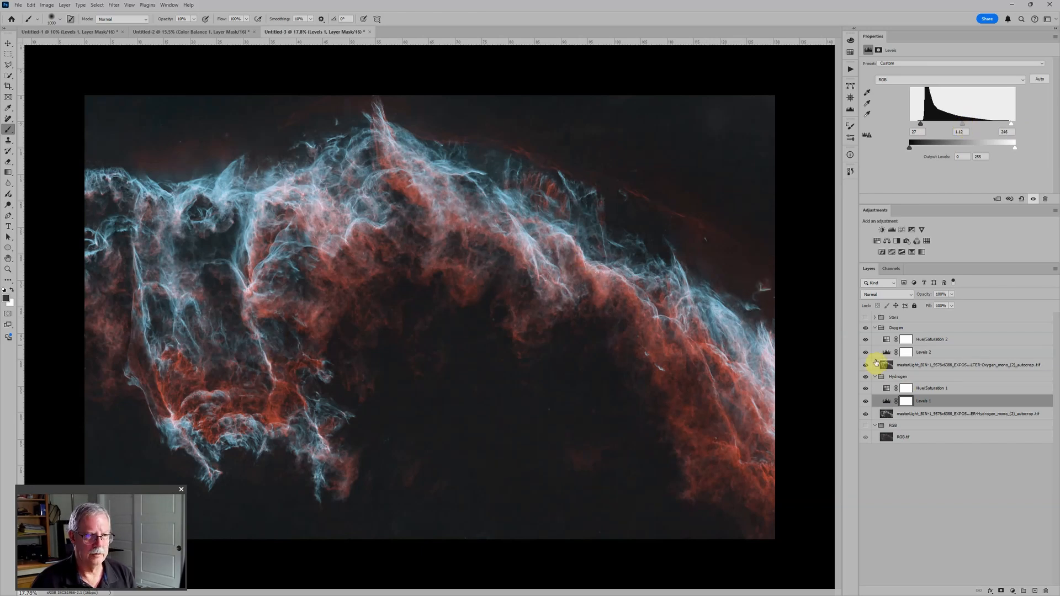
Set the Oxygen Hue/Saturation hue to 188 and the Hydrogen Hue/Saturation hue to 2.
{"action": "left_click", "coordinate": [887, 340]}
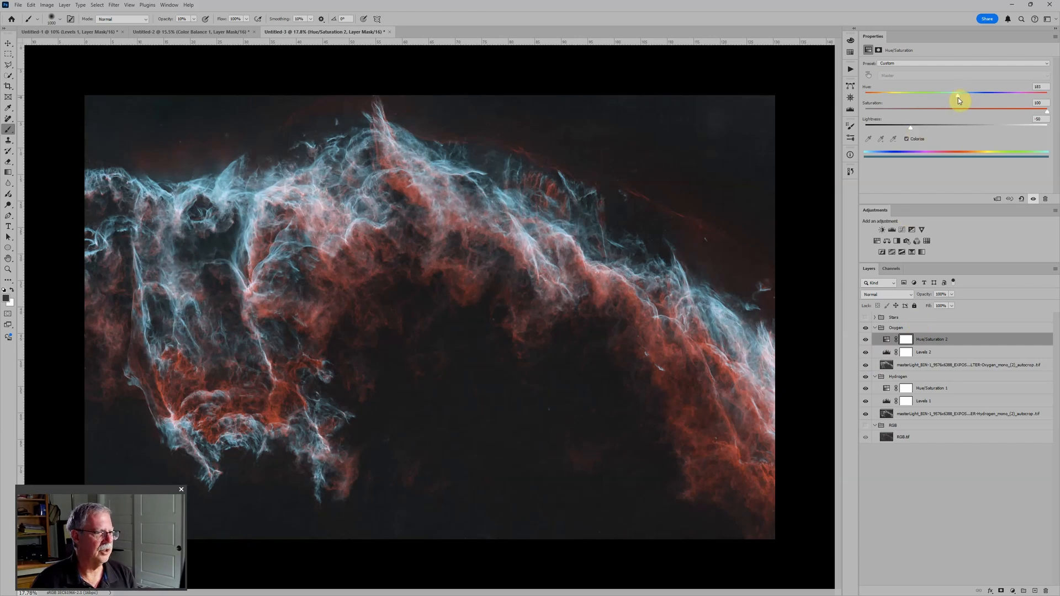
{"action": "left_click_drag", "start_coordinate": [962, 98], "coordinate": [963, 100]}
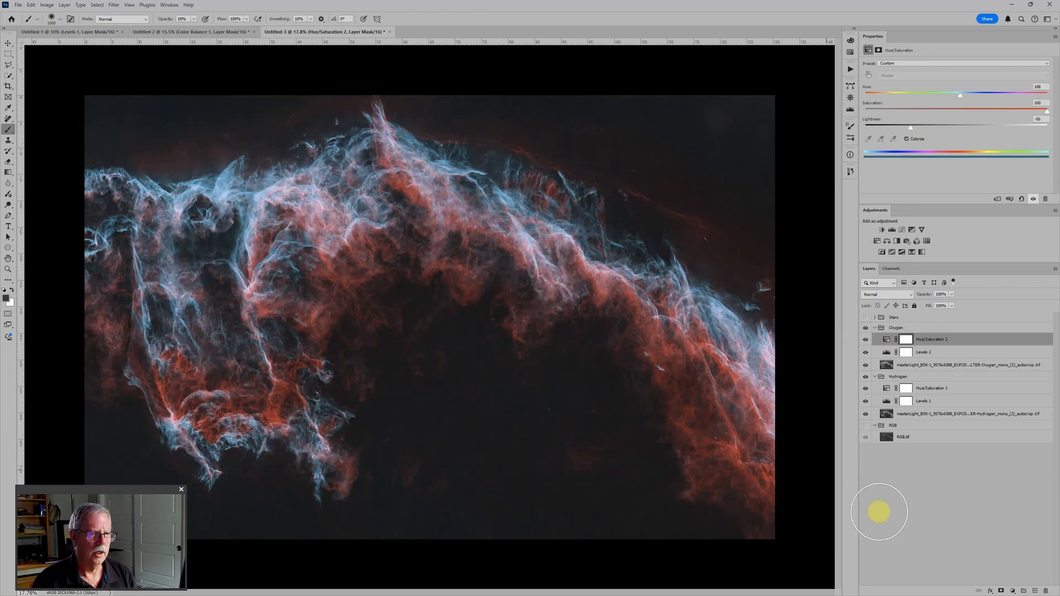
{"action": "left_click", "coordinate": [885, 390]}
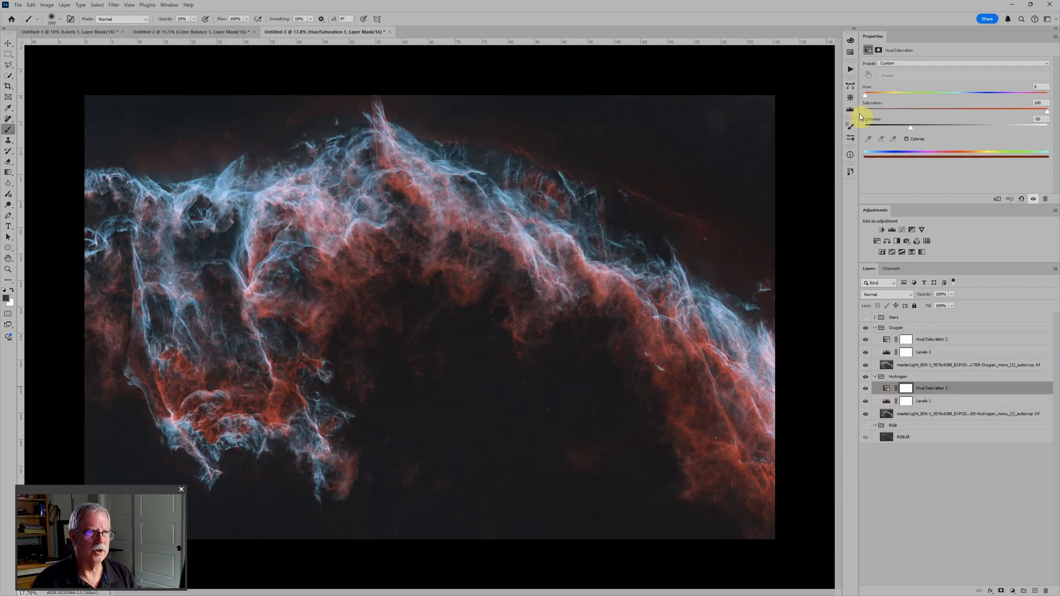
{"action": "left_click_drag", "start_coordinate": [869, 97], "coordinate": [867, 100]}
Hide the stars group in Untitled-2 and compare its HOO image with the hydrogen/oxygen blend in Untitled-3.
{"action": "key", "text": "ctrl+minus"}
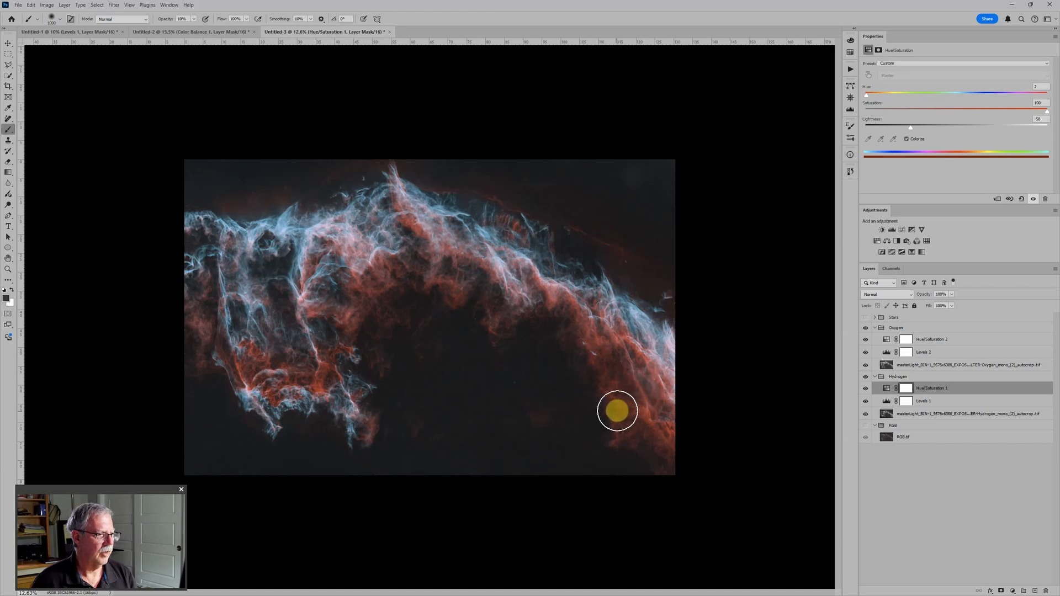
{"action": "left_click", "coordinate": [212, 34]}
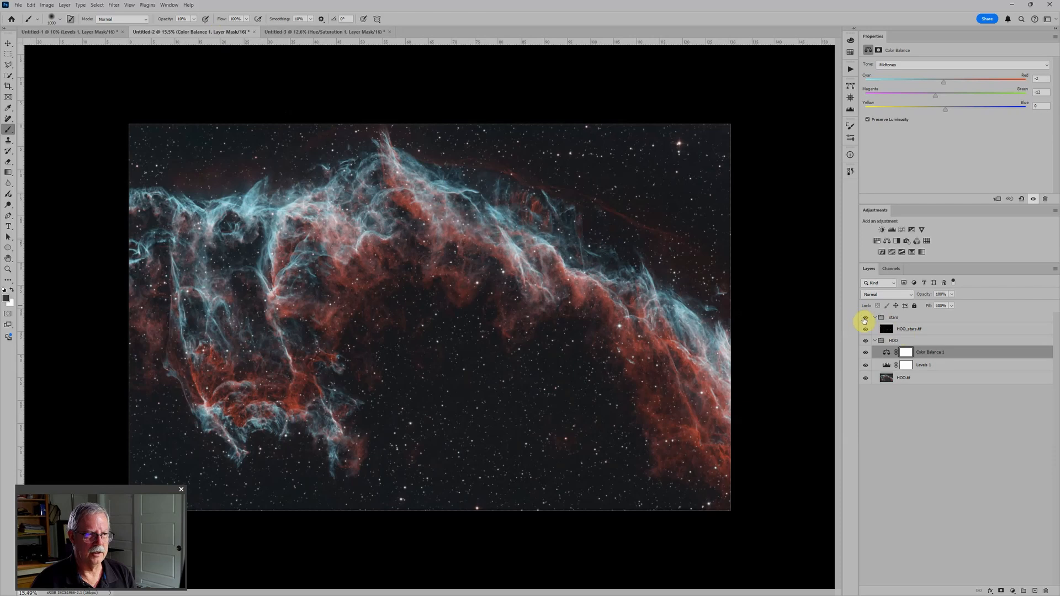
{"action": "left_click", "coordinate": [865, 318]}
{"action": "left_click", "coordinate": [326, 32]}
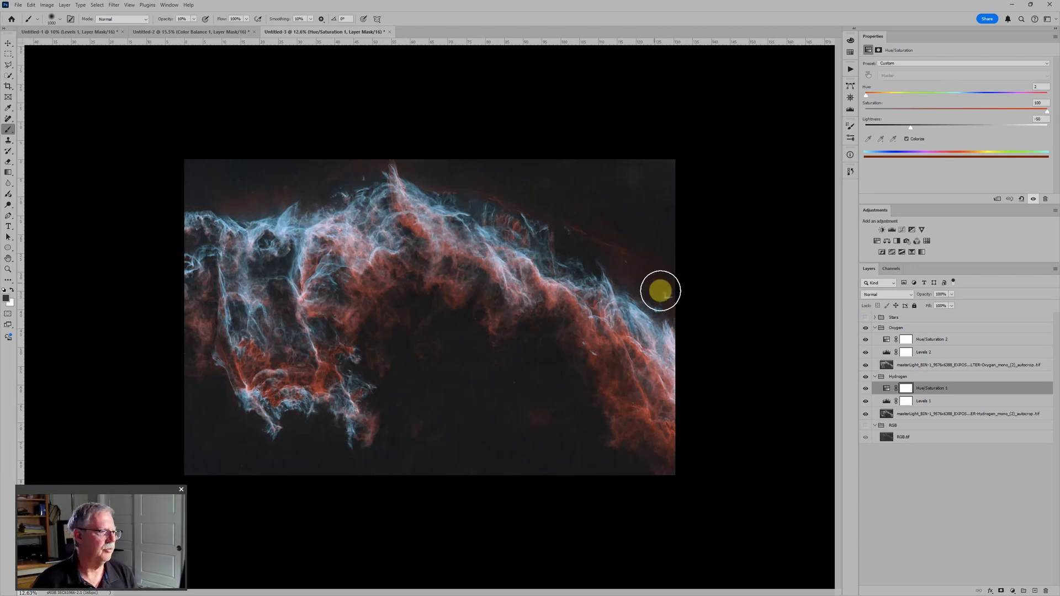
Show the Stars group over the hydrogen/oxygen blend and inspect the whole image.
{"action": "left_click", "coordinate": [865, 317]}
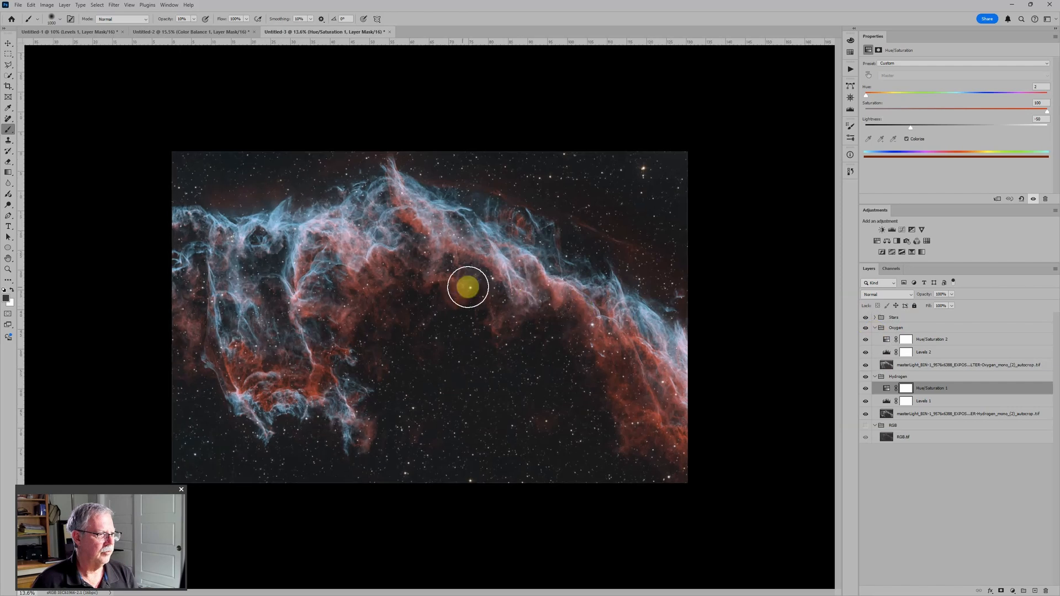
{"action": "scroll", "coordinate": [466, 283], "scroll_direction": "up", "scroll_amount": 2}
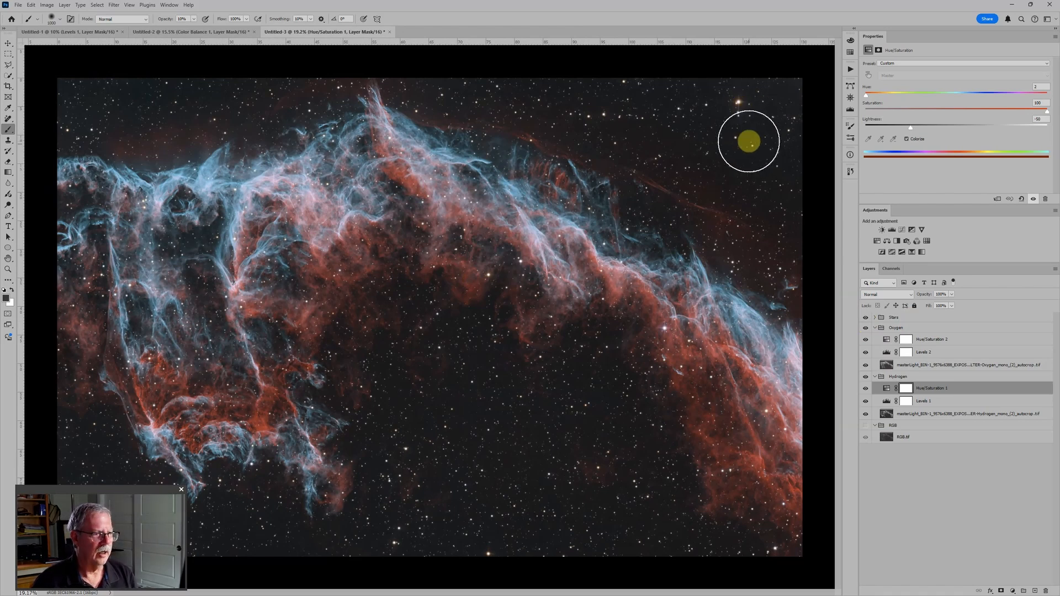
{"action": "scroll", "coordinate": [590, 225], "scroll_direction": "down", "scroll_amount": 2}
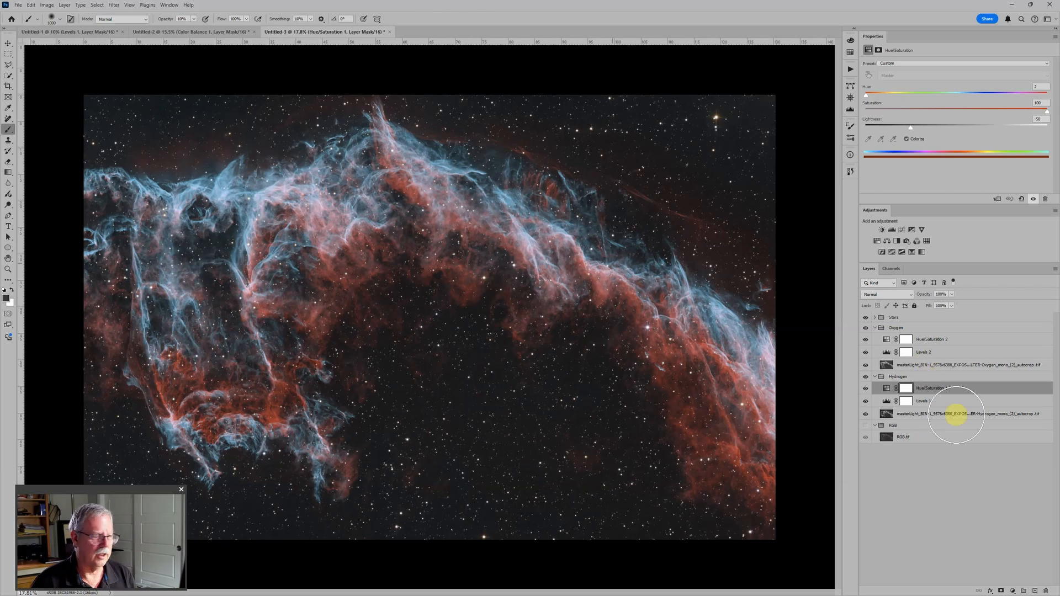
{"action": "scroll", "coordinate": [505, 220], "scroll_direction": "down", "scroll_amount": 2}
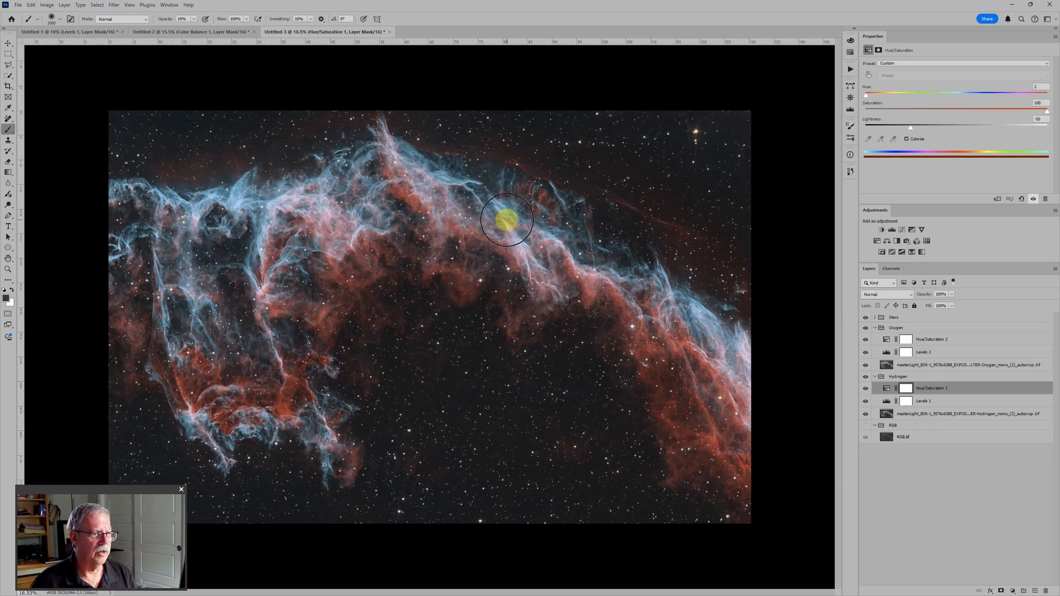